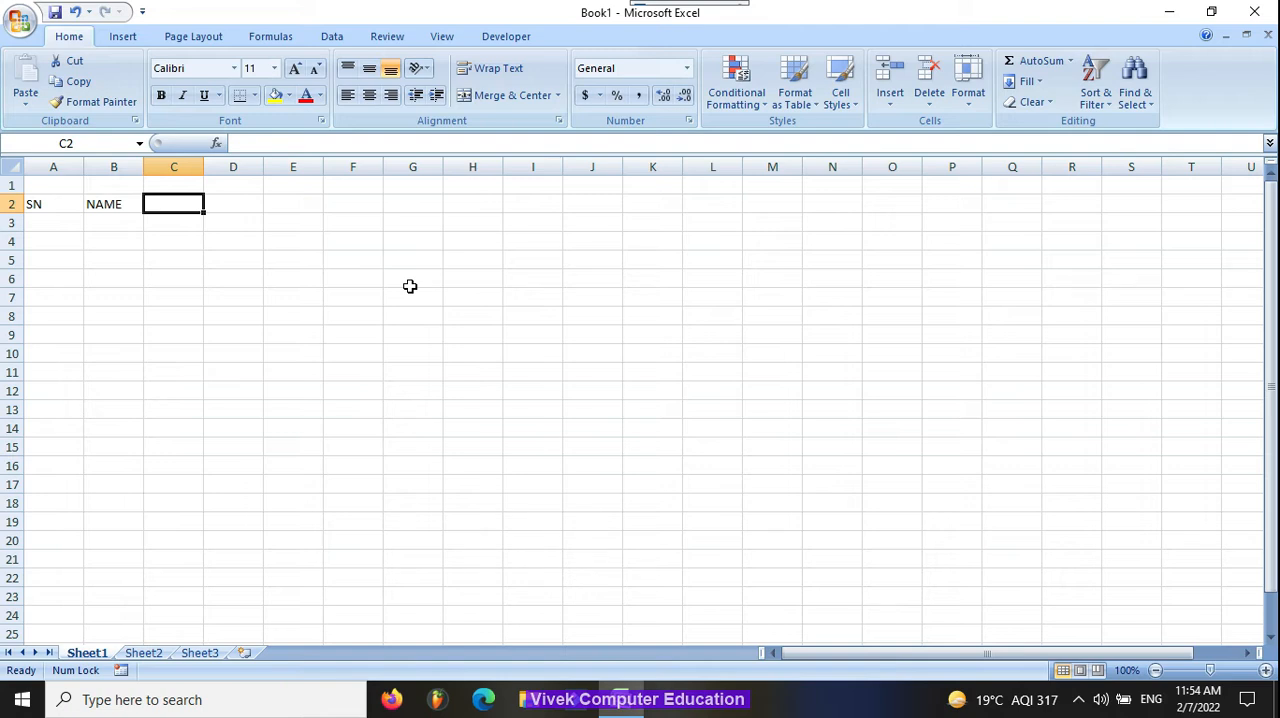
Step: Enter the headings SALARY in C2 and PER DAY SALARY in D2
type("SALARY")
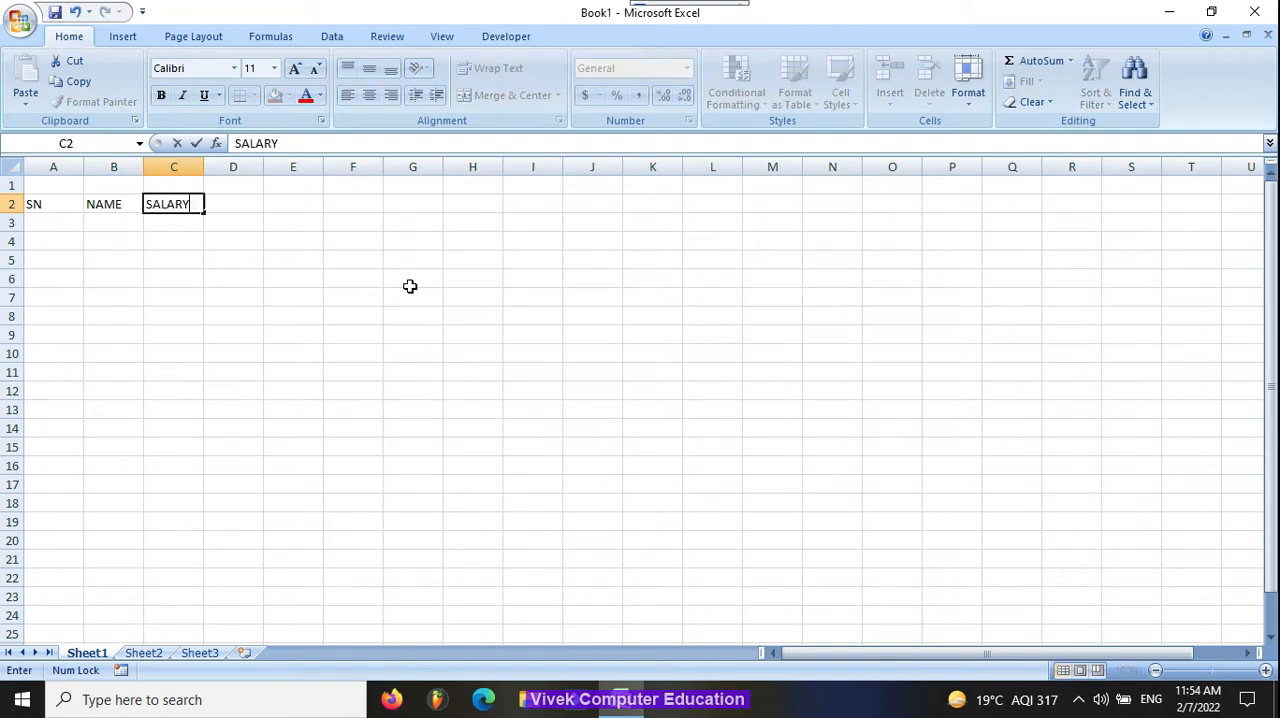
key("Tab")
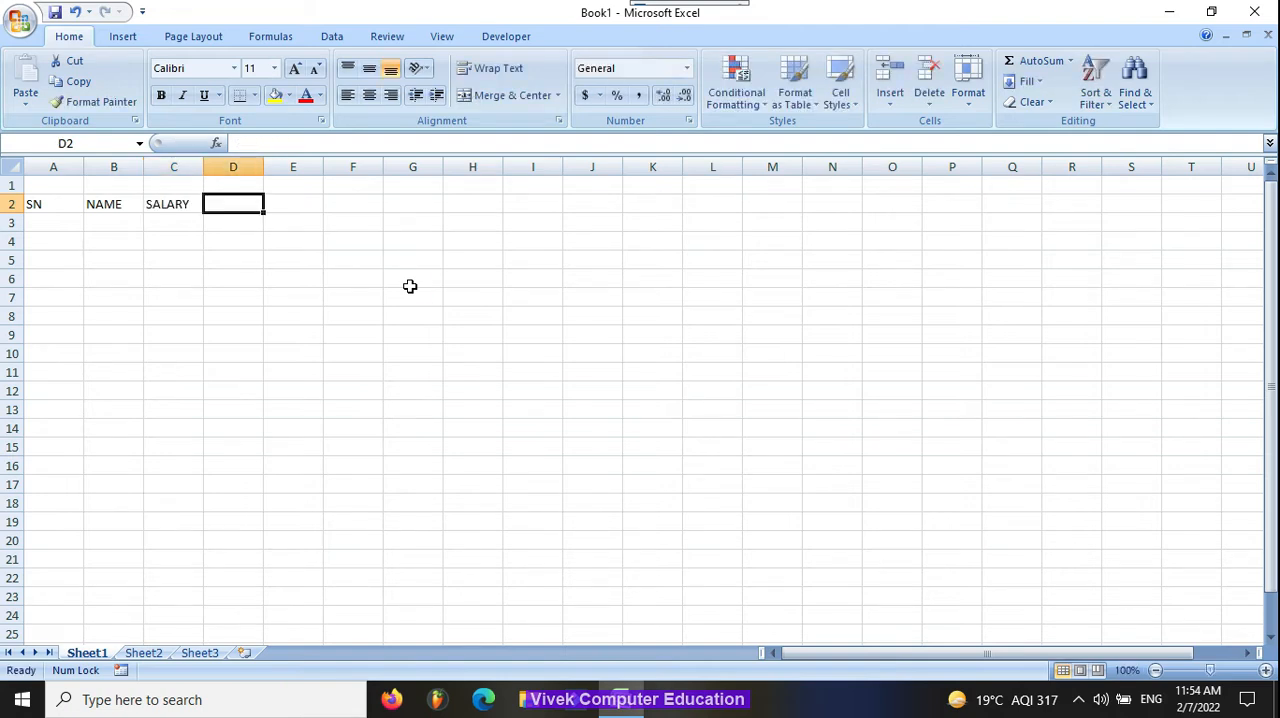
type("PER D")
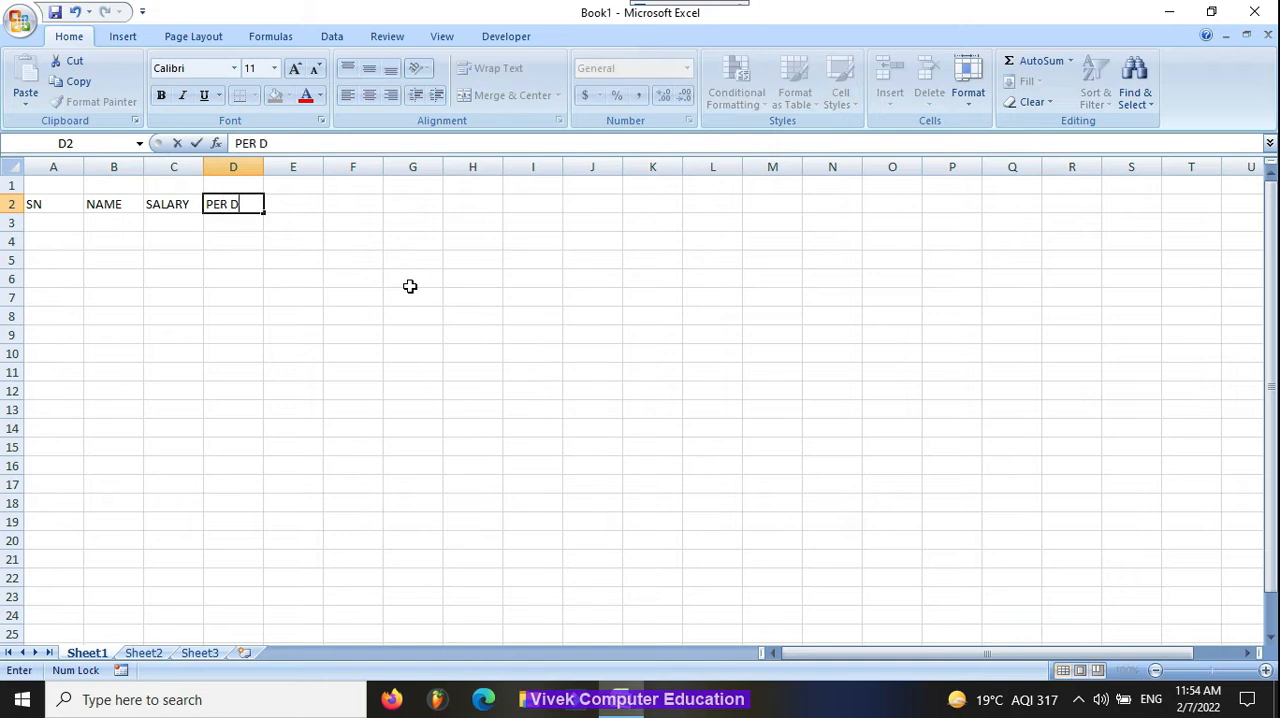
type("AY SALARY")
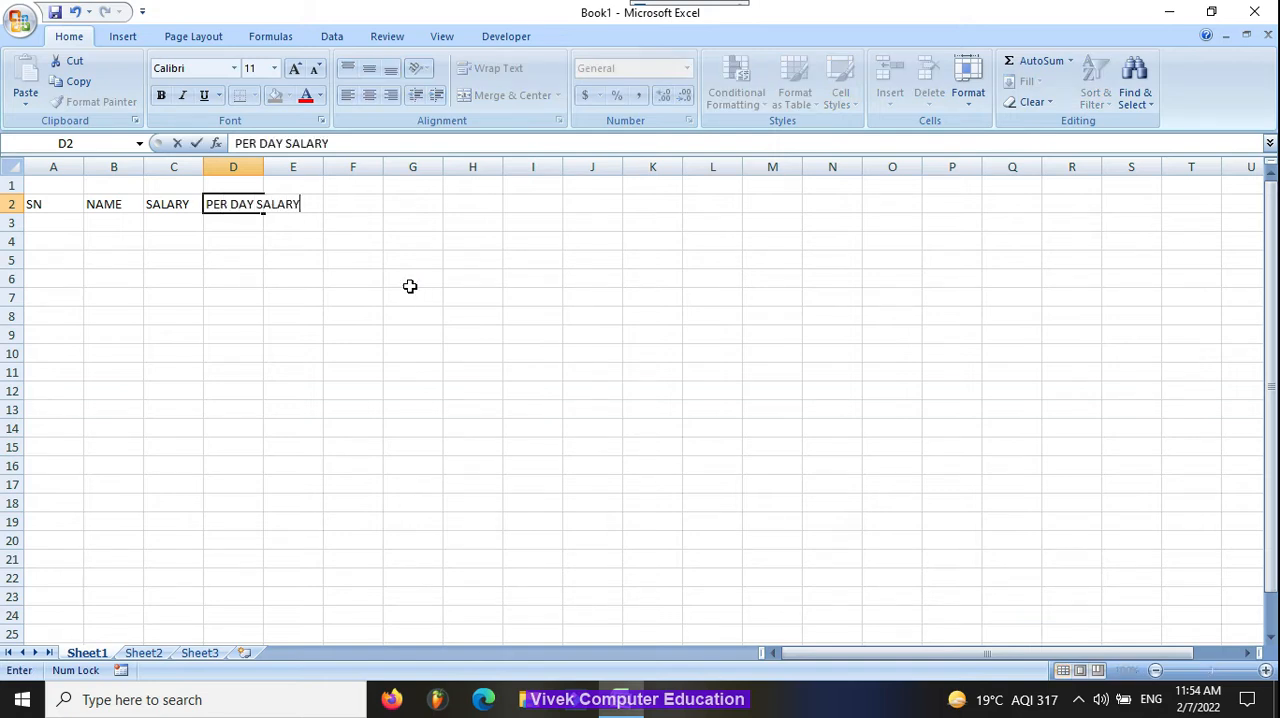
key("Tab")
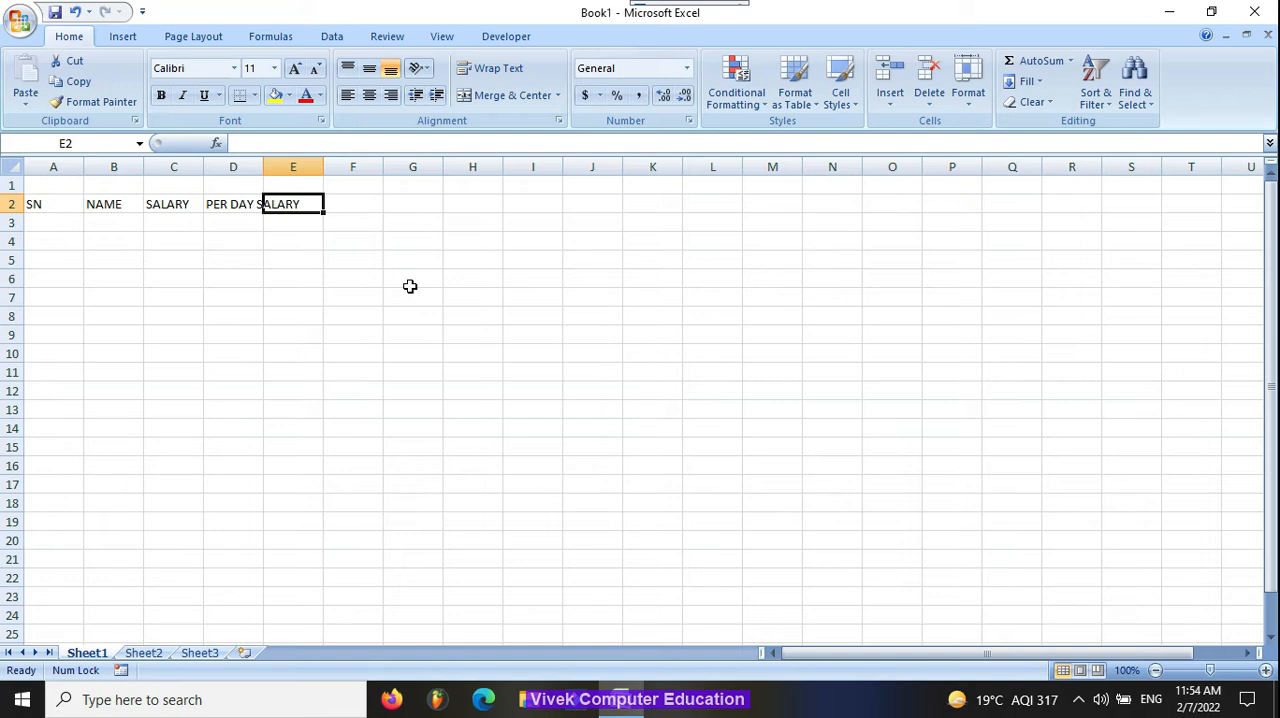
Step: Complete the header row with ABSENT in E2, DEDUCTION in F2 and TOTAL in G2
type("ABSET")
key("BackSpace")
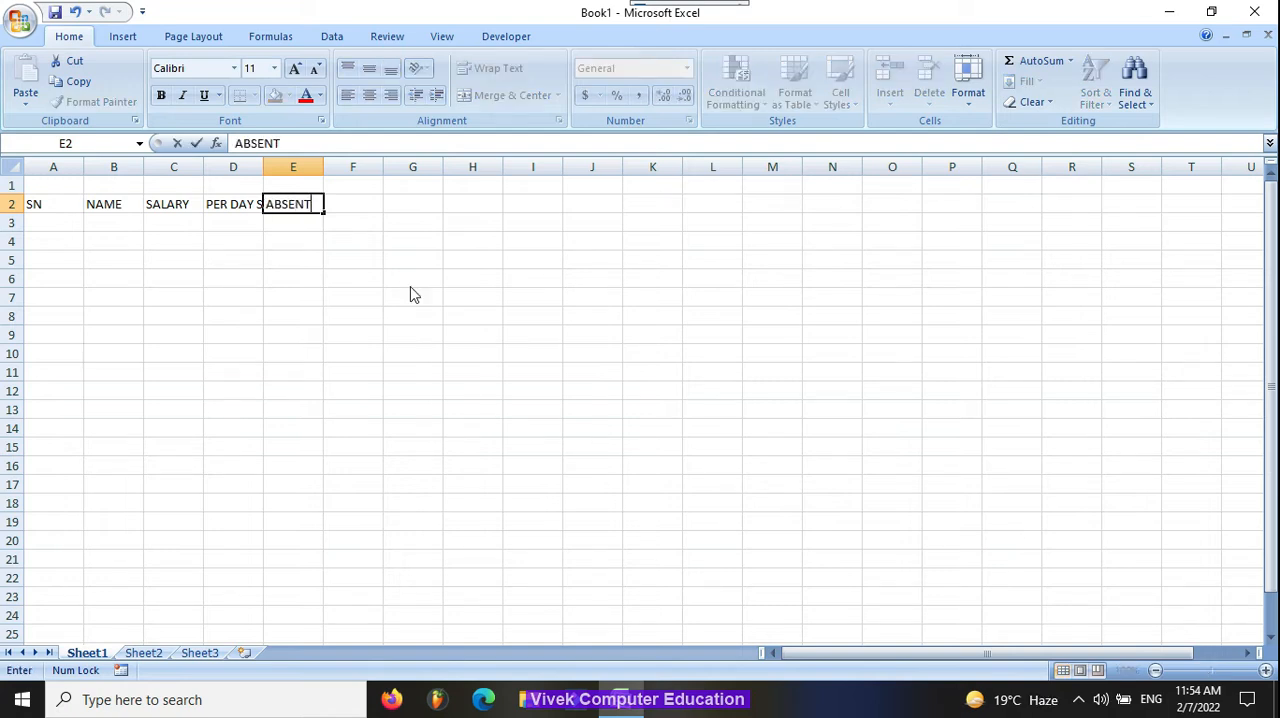
type("NT")
key("Tab")
type("DEDUCTI")
key("BackSpace")
key("BackSpace")
type("CTION")
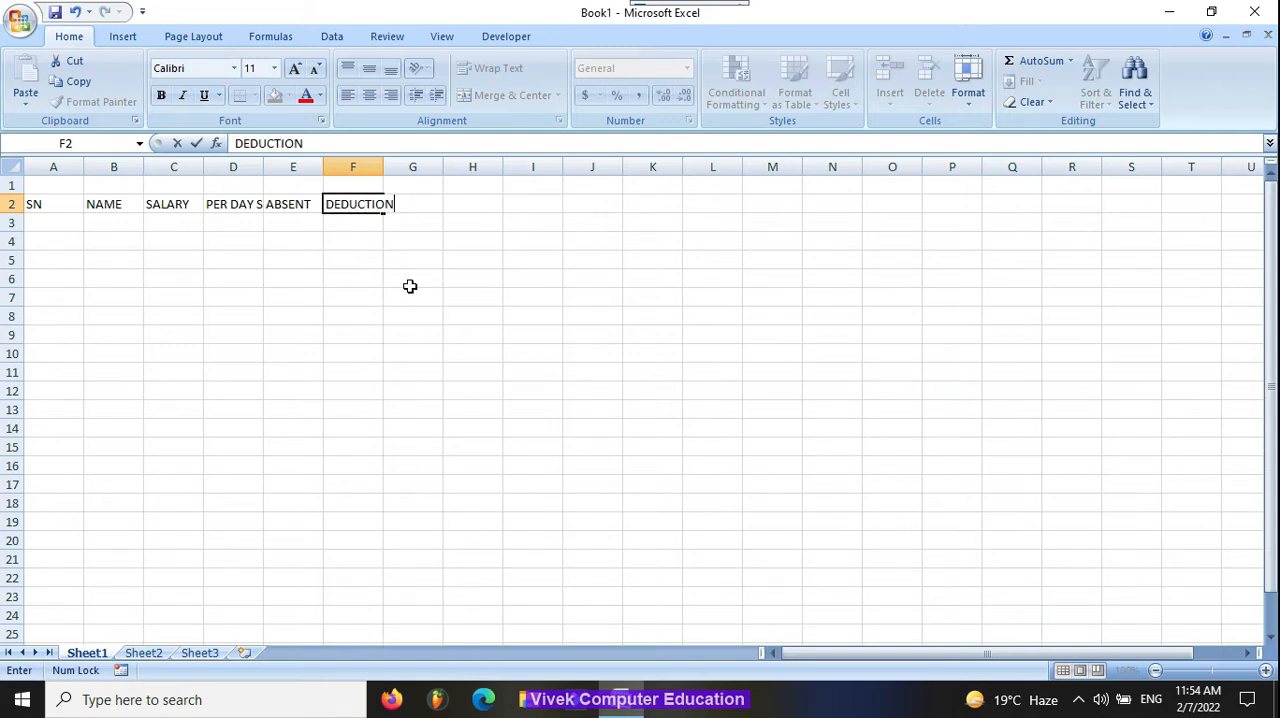
key("Tab")
type("TOTAL")
key("Return")
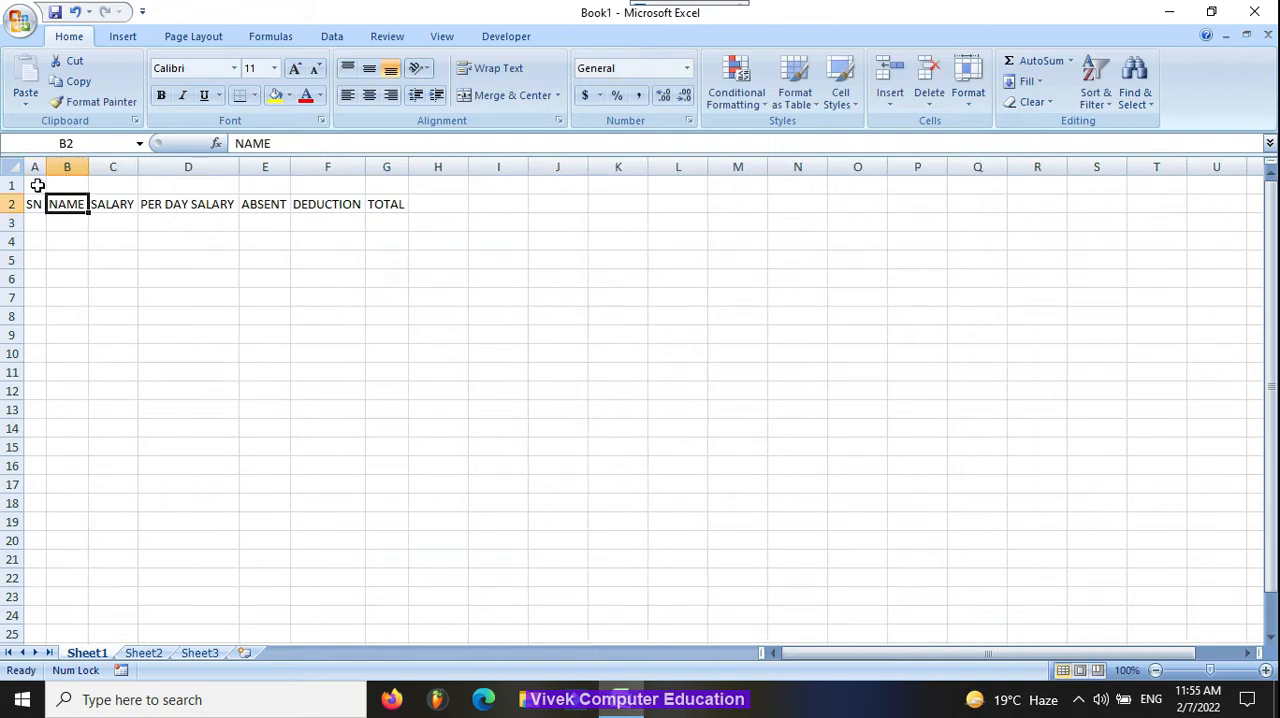
Step: Fit columns A to G to their headings and merge and center cells A1:G1
left_click_drag(37, 185, 392, 184)
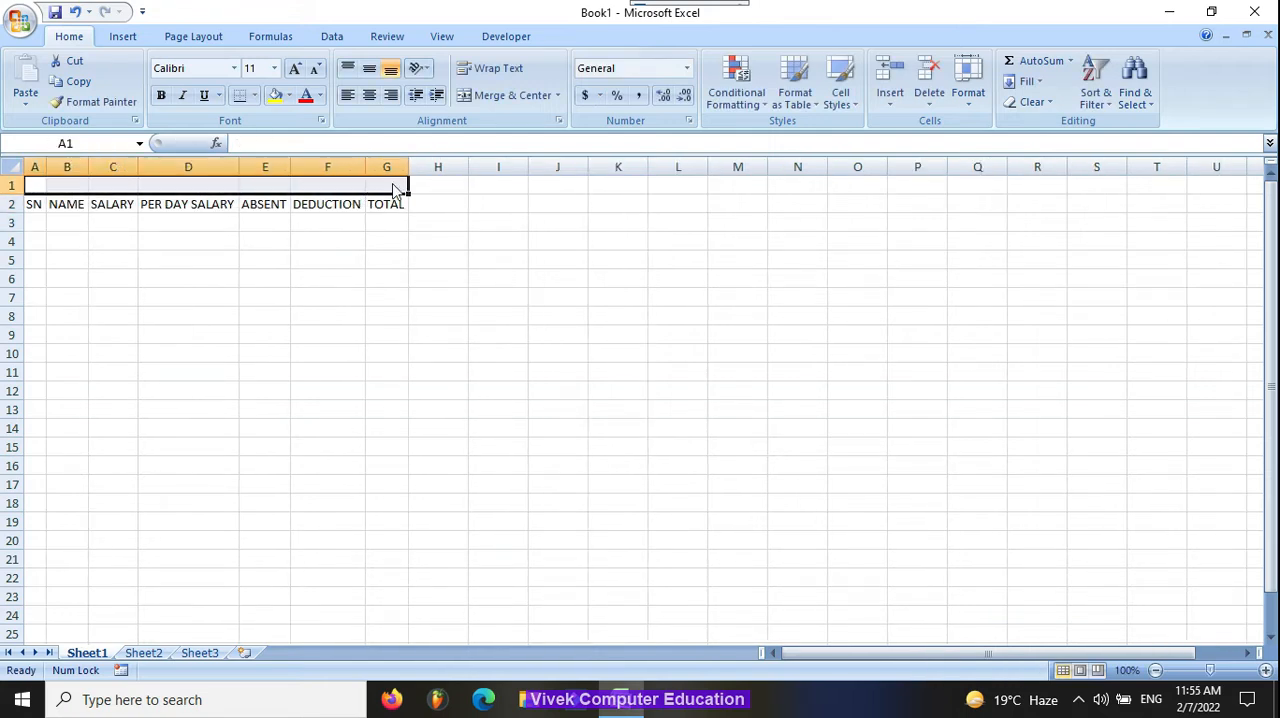
left_click(465, 95)
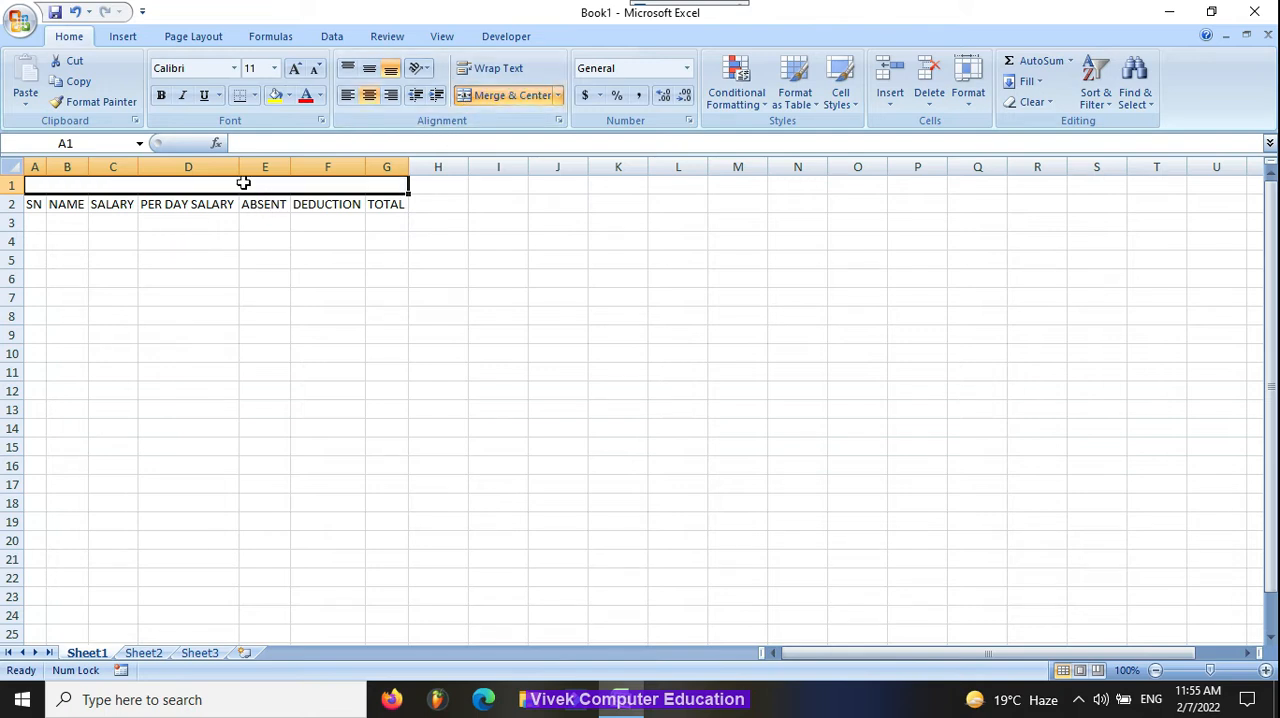
left_click(441, 227)
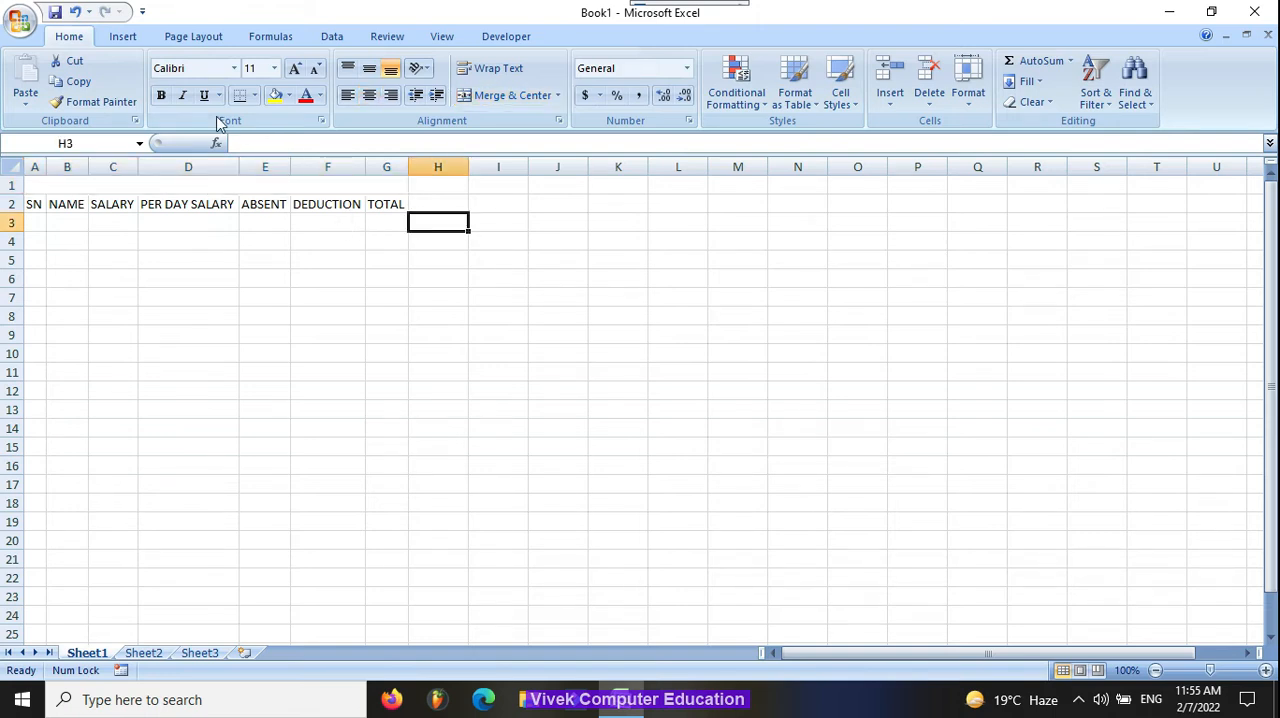
Step: Enter the bold title SALARY SHEET in the merged cell above the headings
left_click(213, 184)
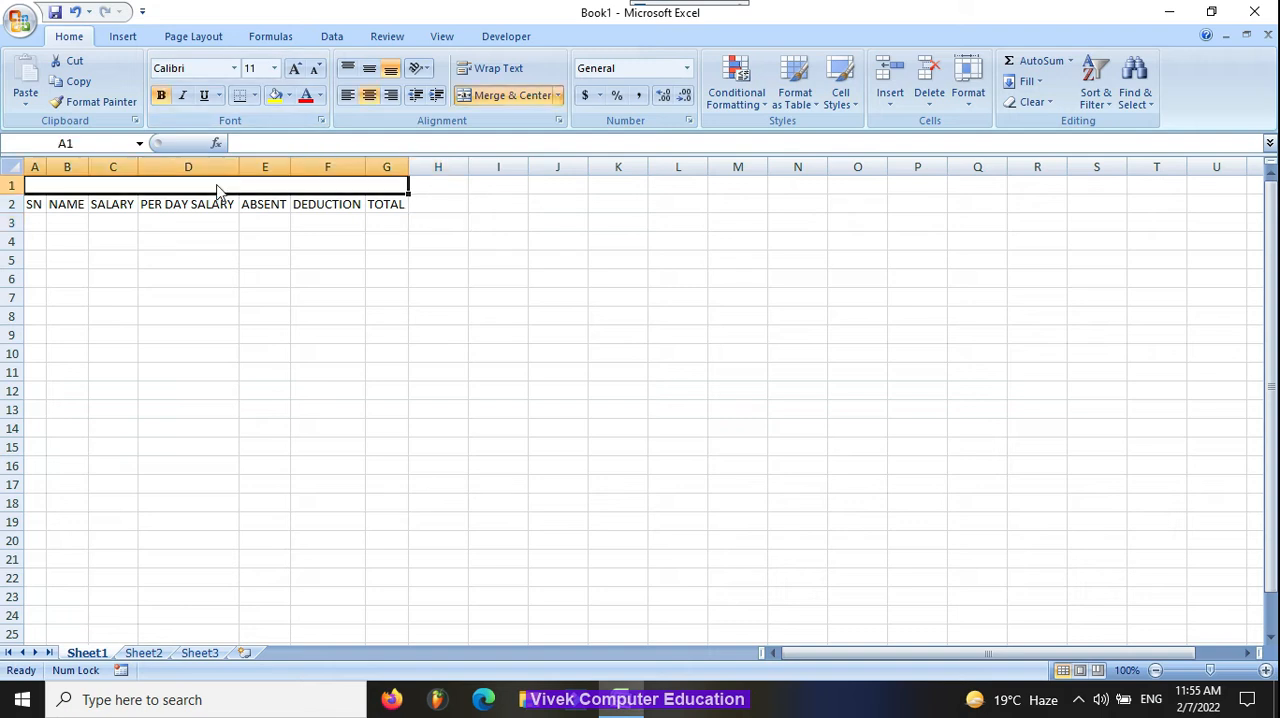
type("S")
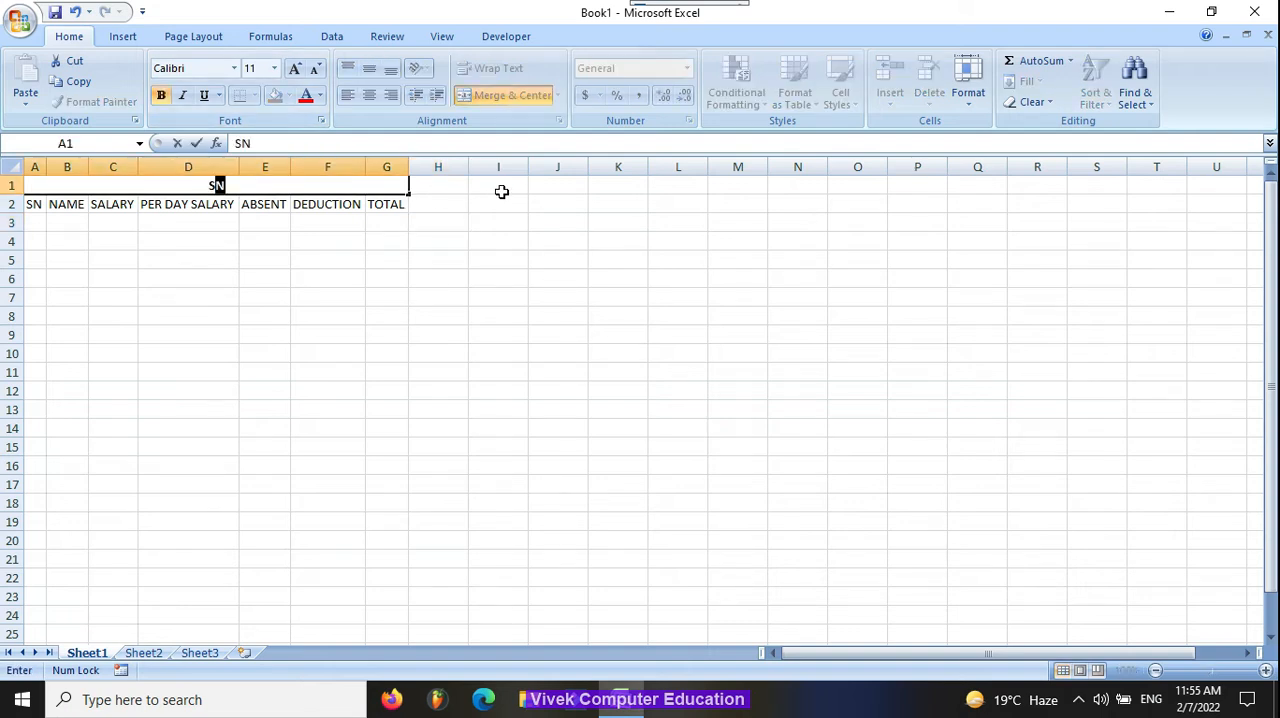
type("ALARY SHEET")
key("Return")
key("Return")
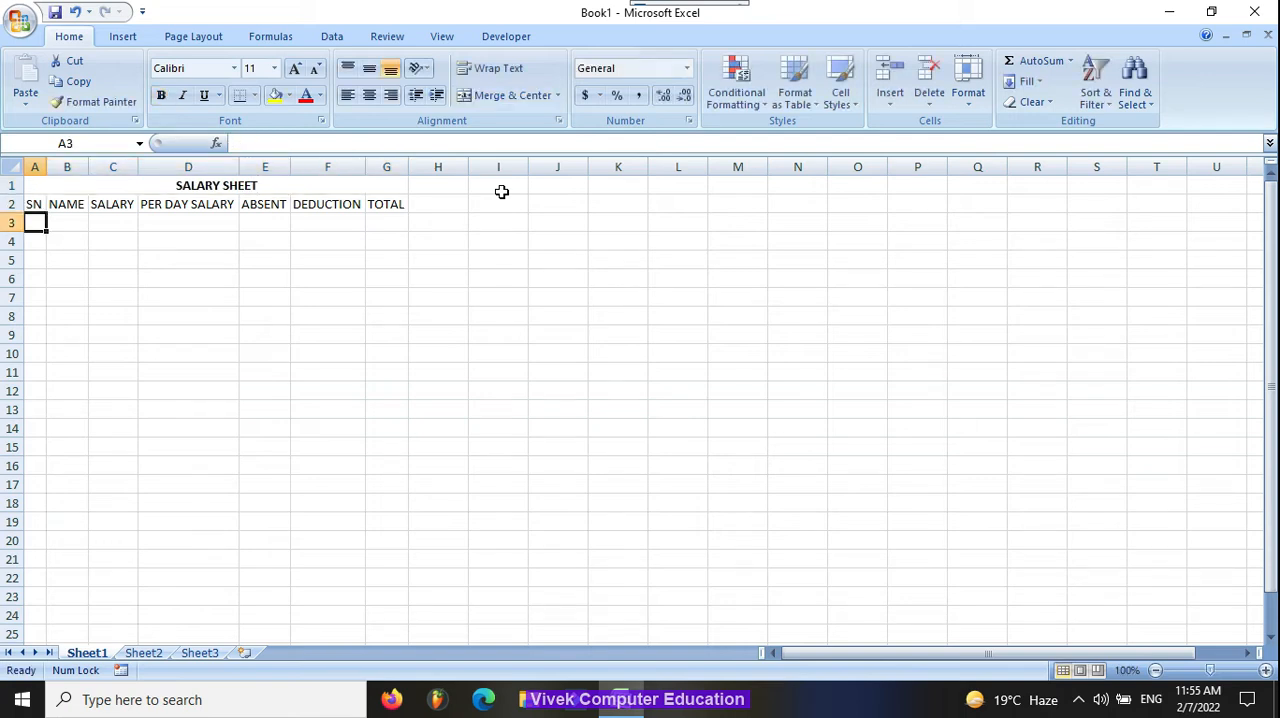
Step: Fill in row 3 with serial number 1, the first employee's name and a salary of 15000
type("1")
key("Tab")
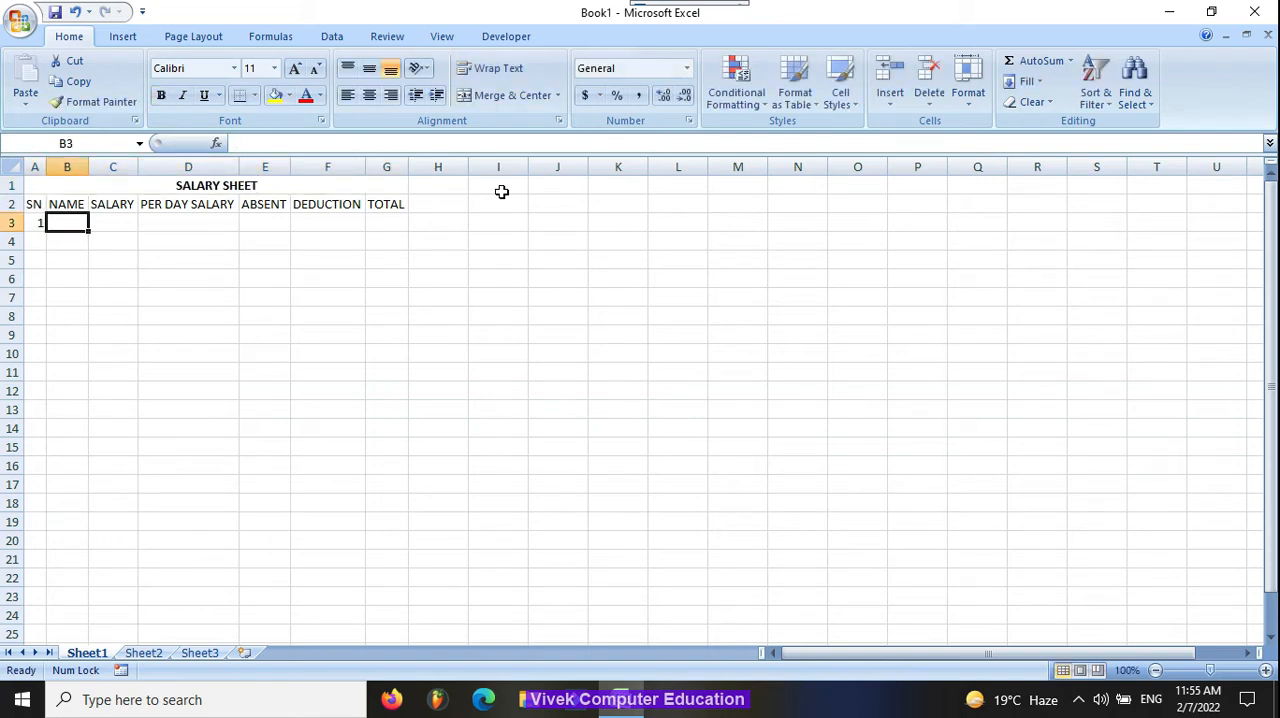
type("AMIT")
key("Tab")
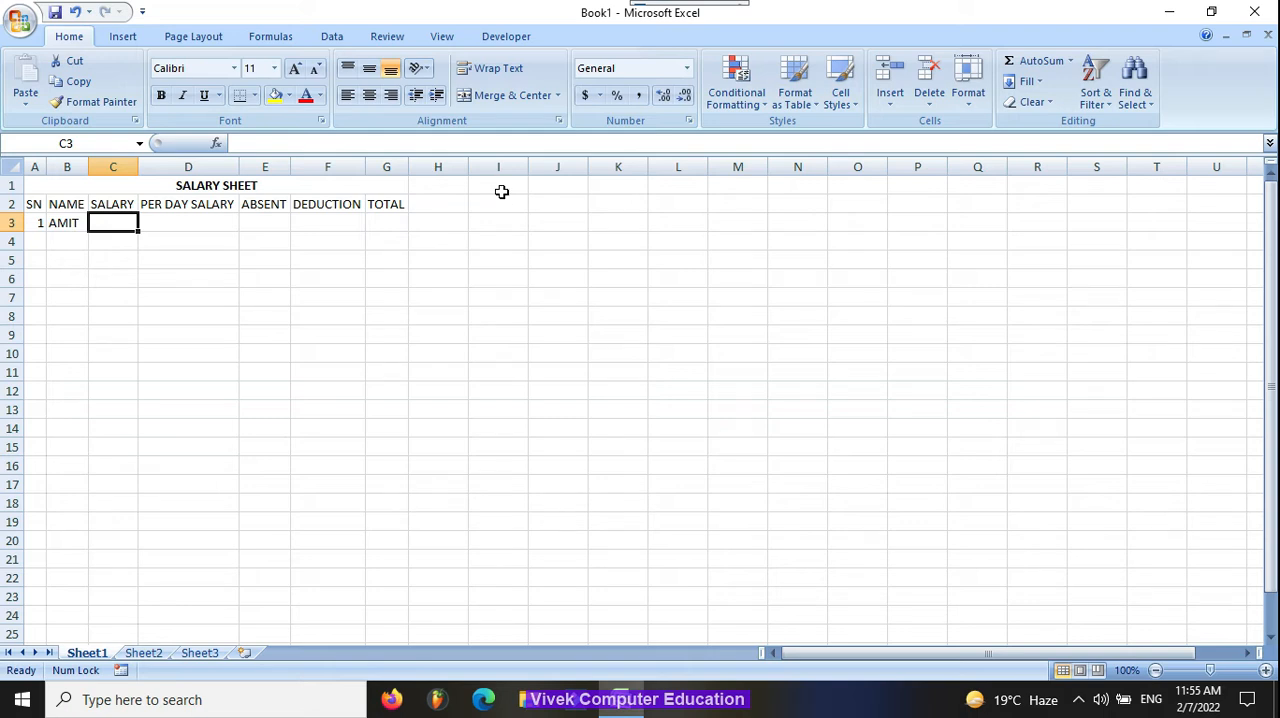
type("15000")
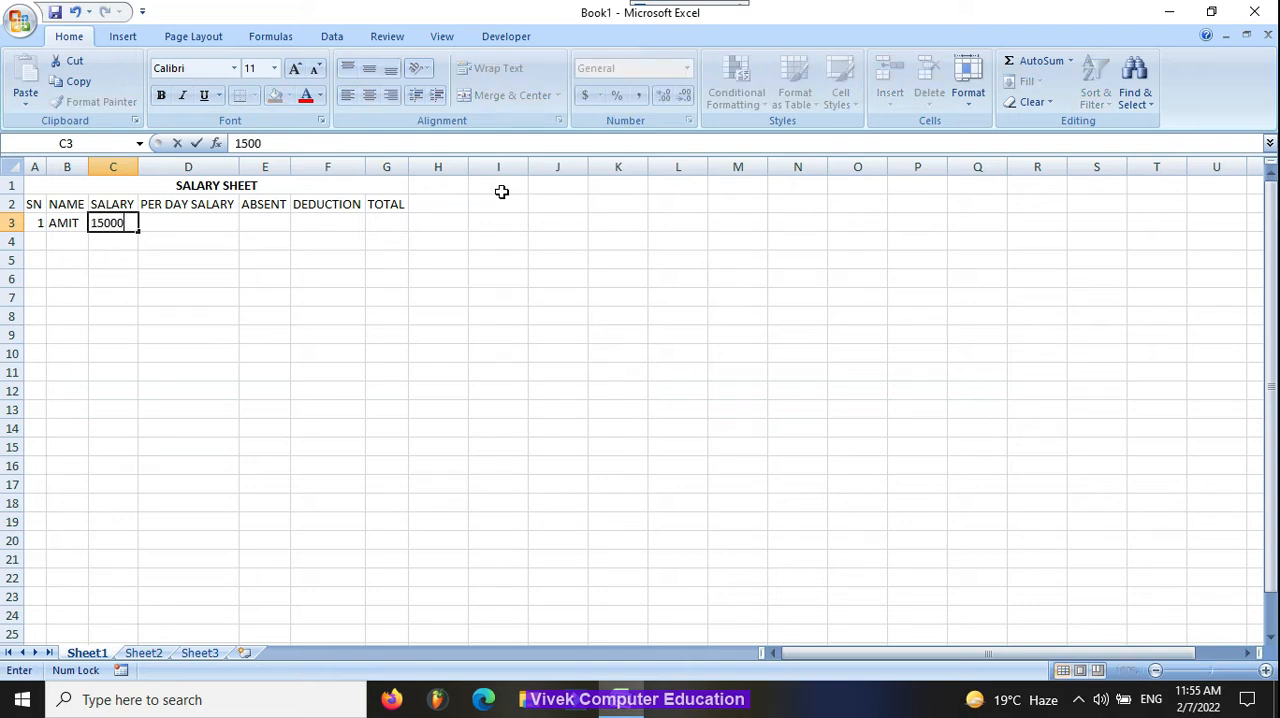
key("Tab")
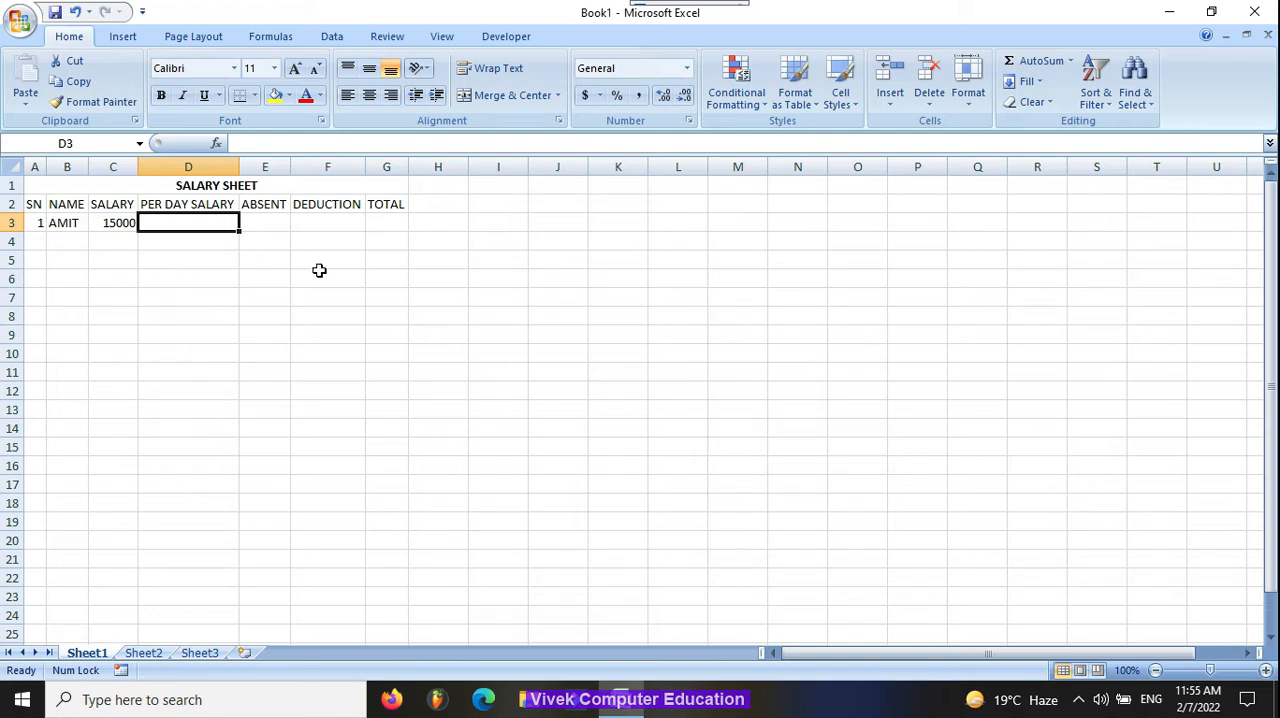
Step: Calculate the first employee's per day salary in D3 with the formula =C3/30
type("=")
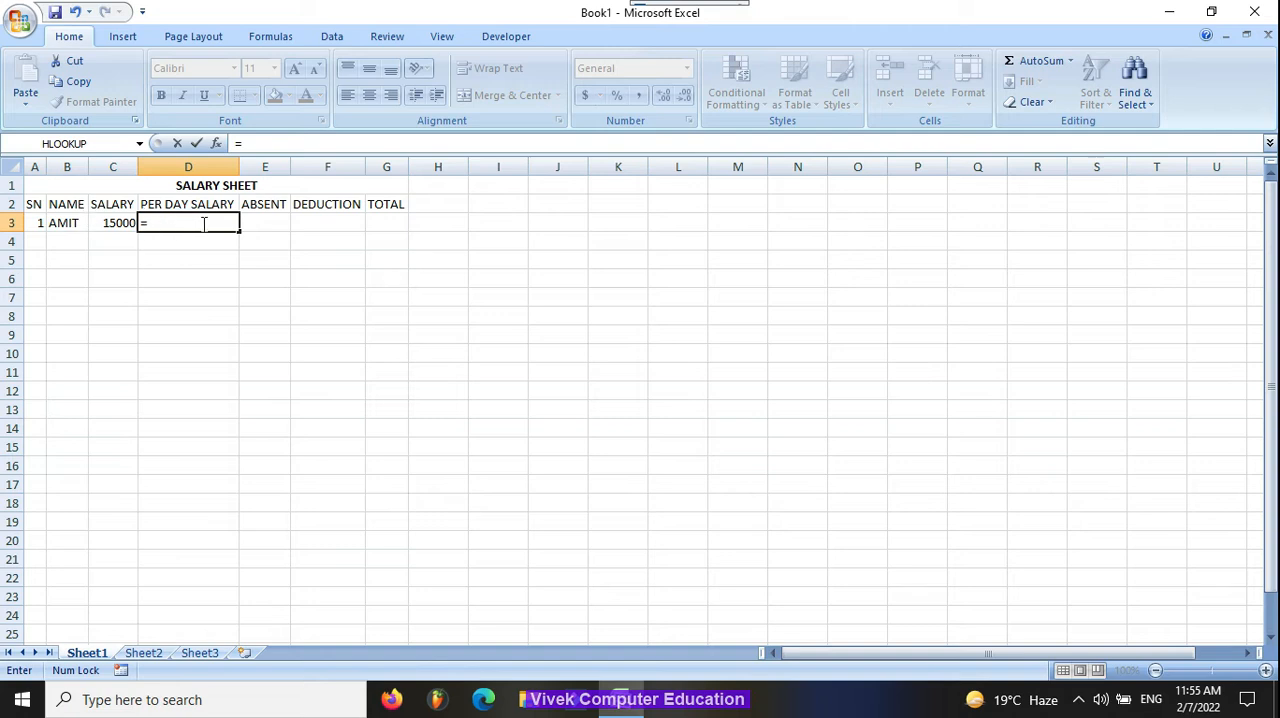
left_click(109, 223)
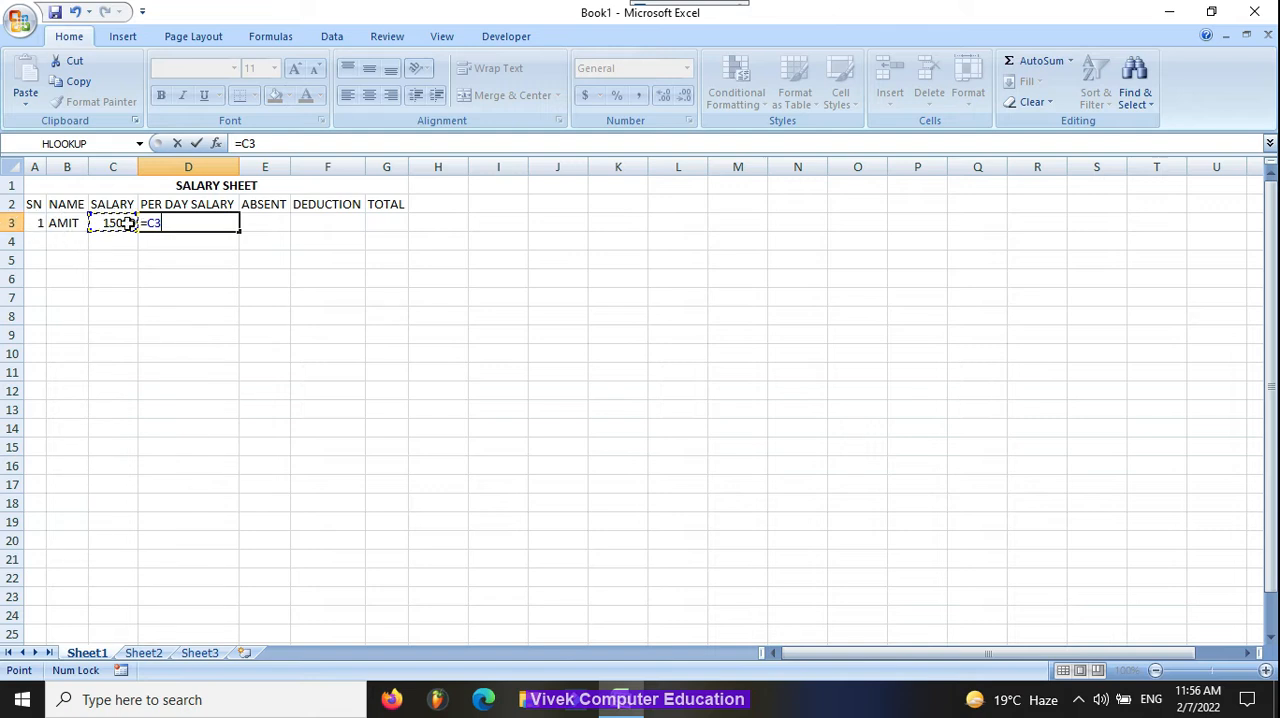
type("/30")
key("Tab")
left_click(208, 223)
Step: Enter 5 absent days in E3 and calculate the deduction in F3 with the formula =D3*E3
left_click(265, 224)
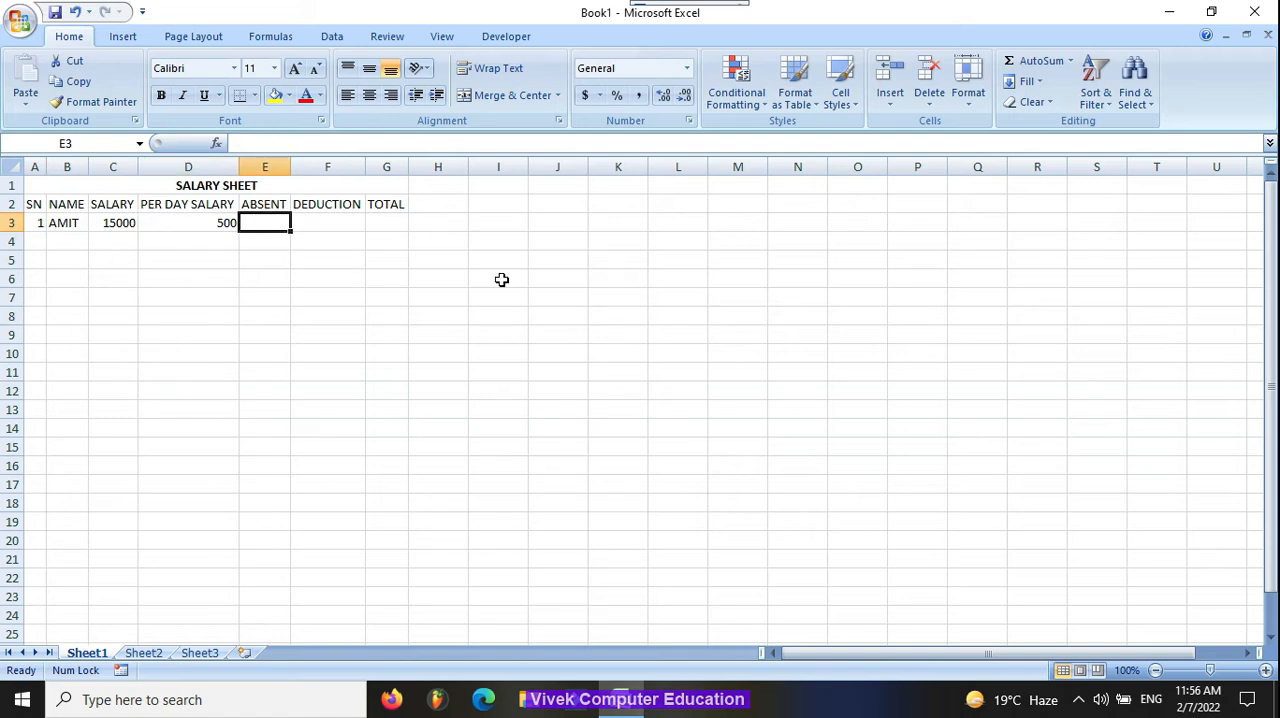
type("5")
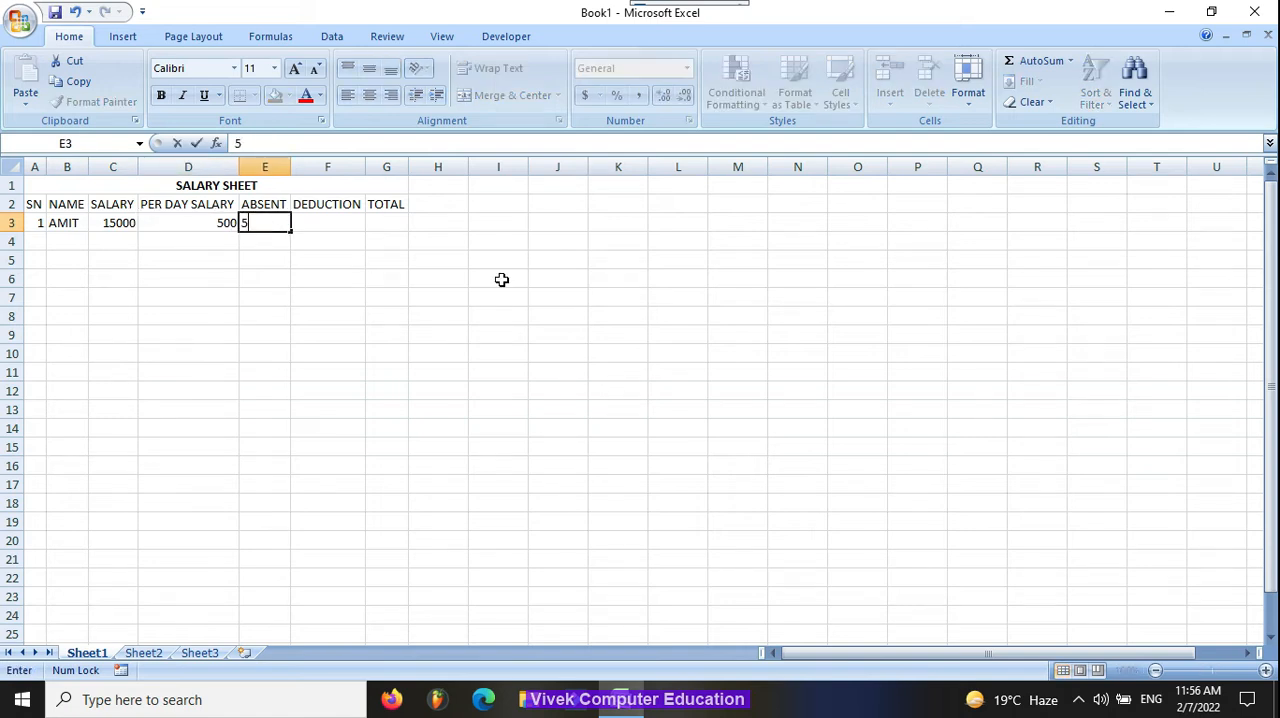
key("Tab")
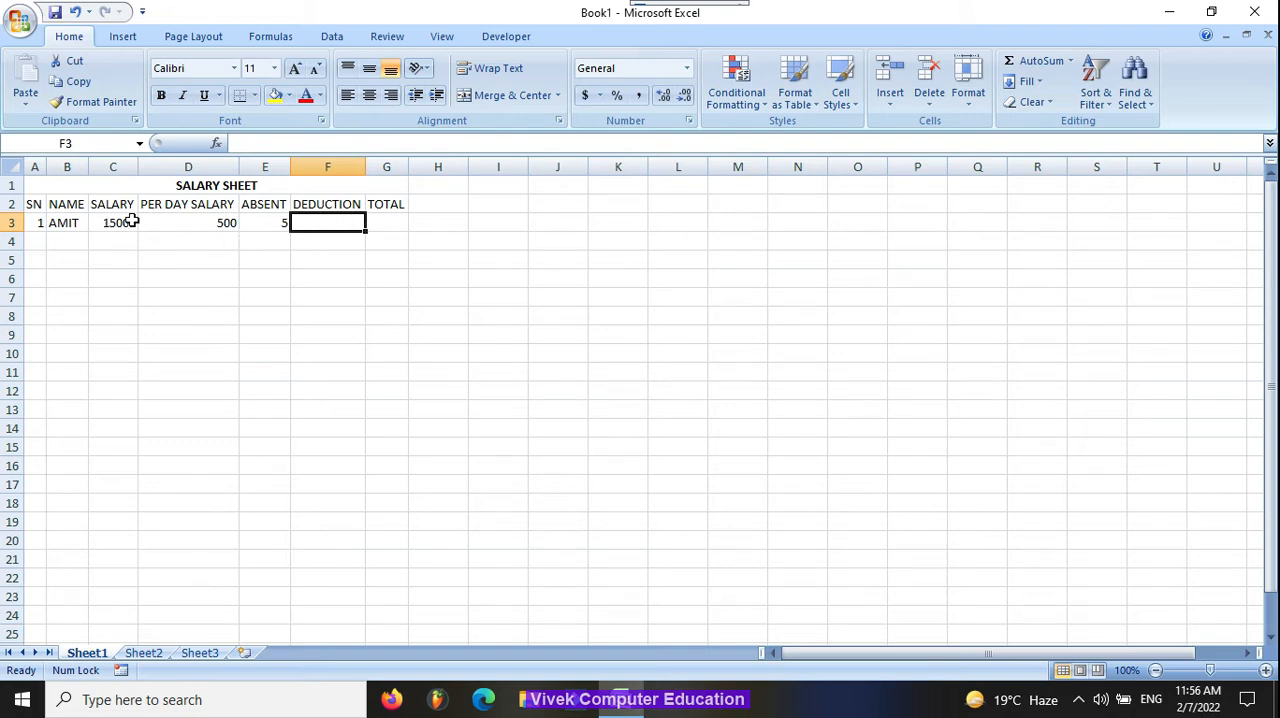
type("=")
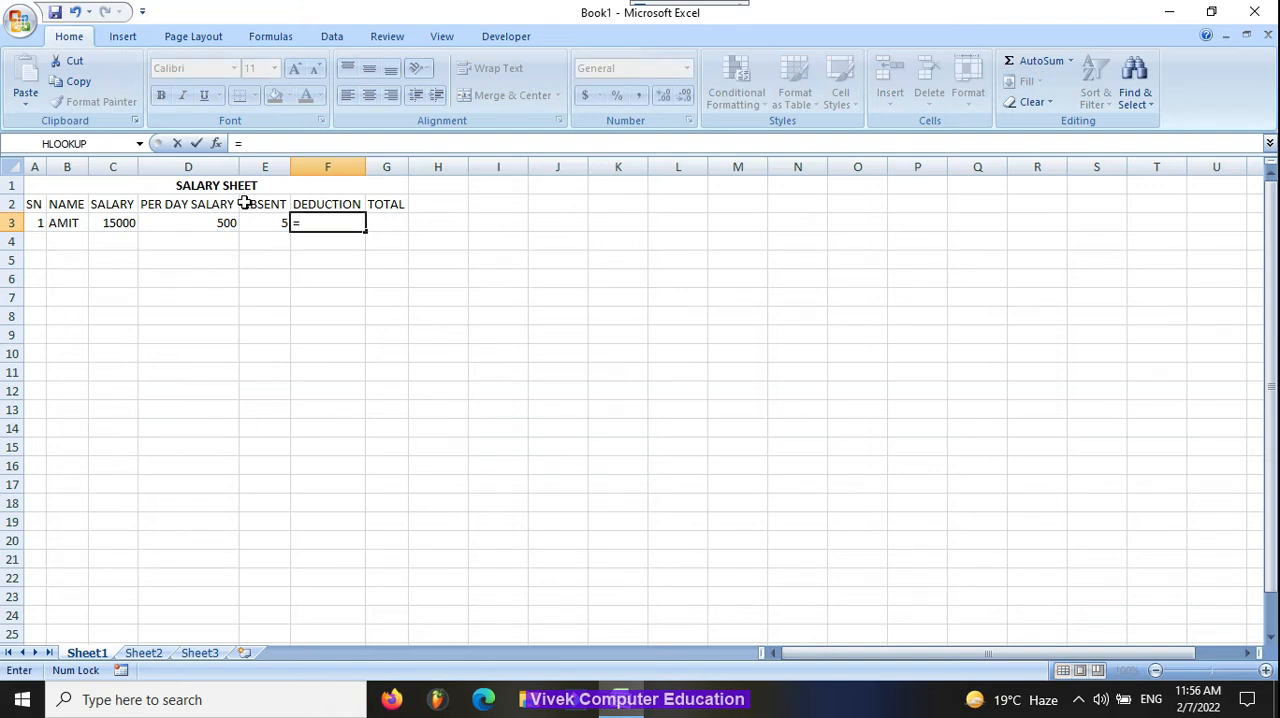
left_click(180, 222)
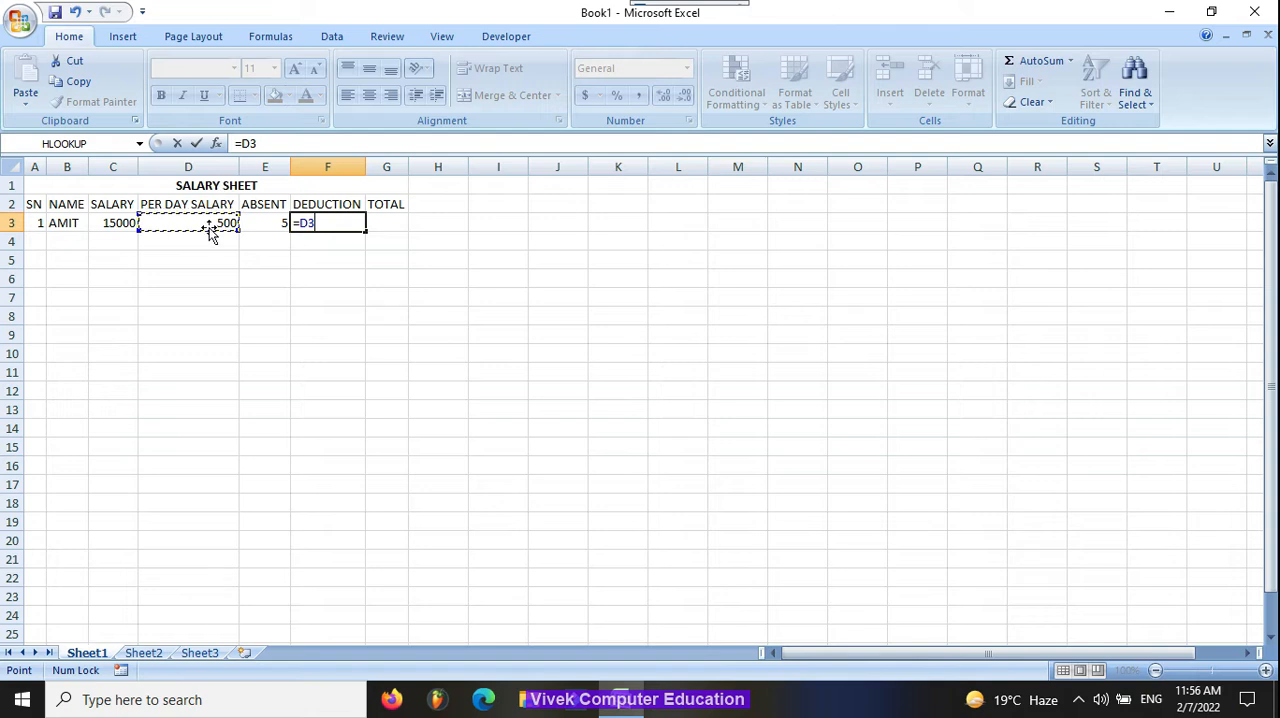
type("*")
left_click(264, 222)
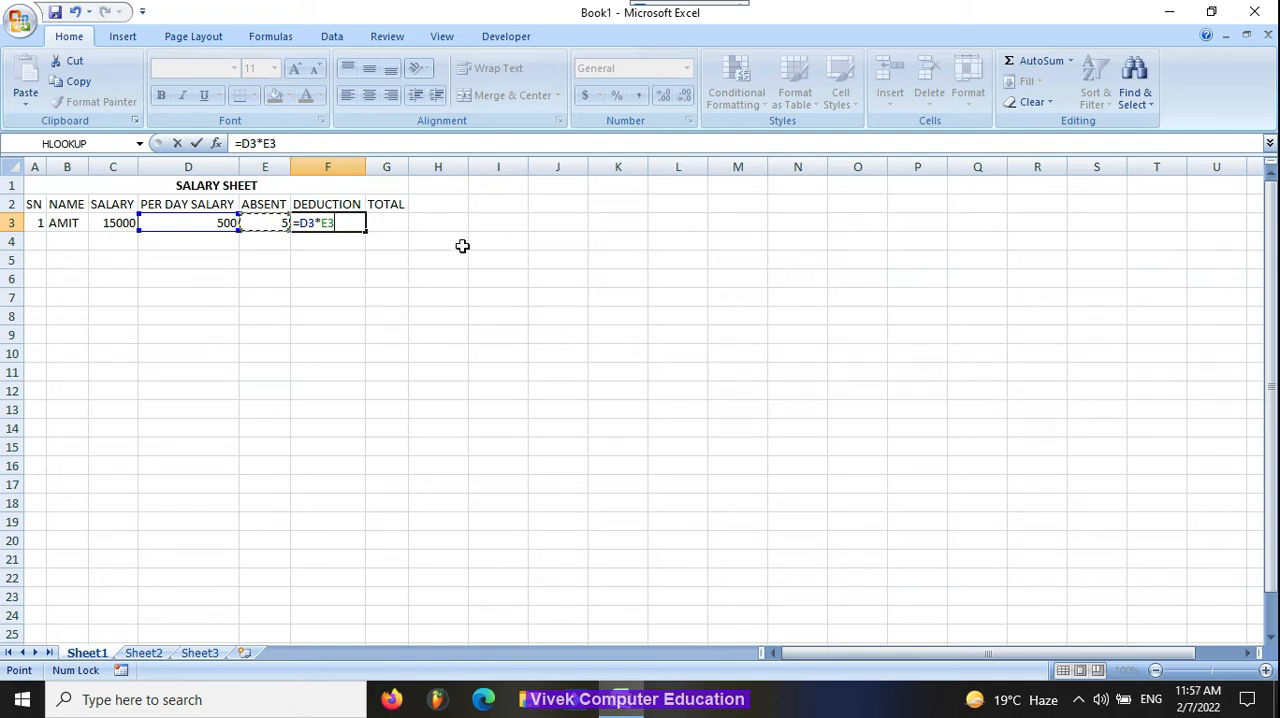
key("Return")
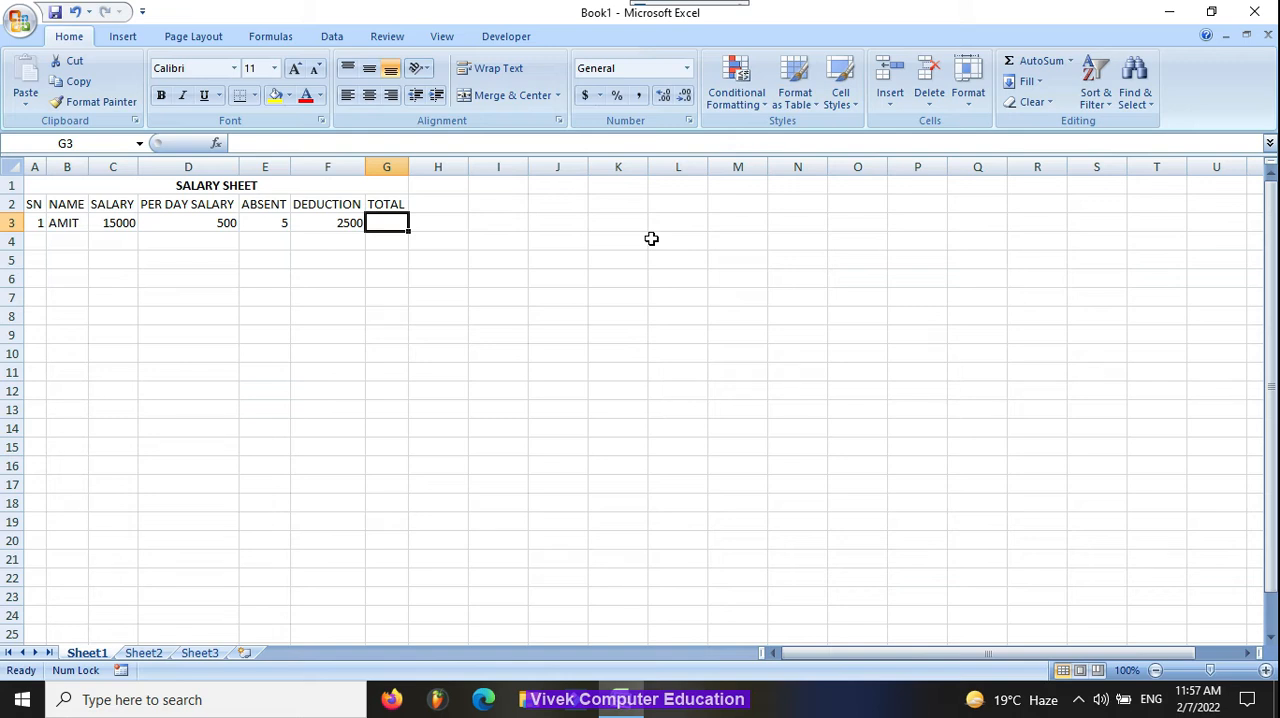
Step: Calculate the first employee's total in G3 with the formula =C3-F3
type("=")
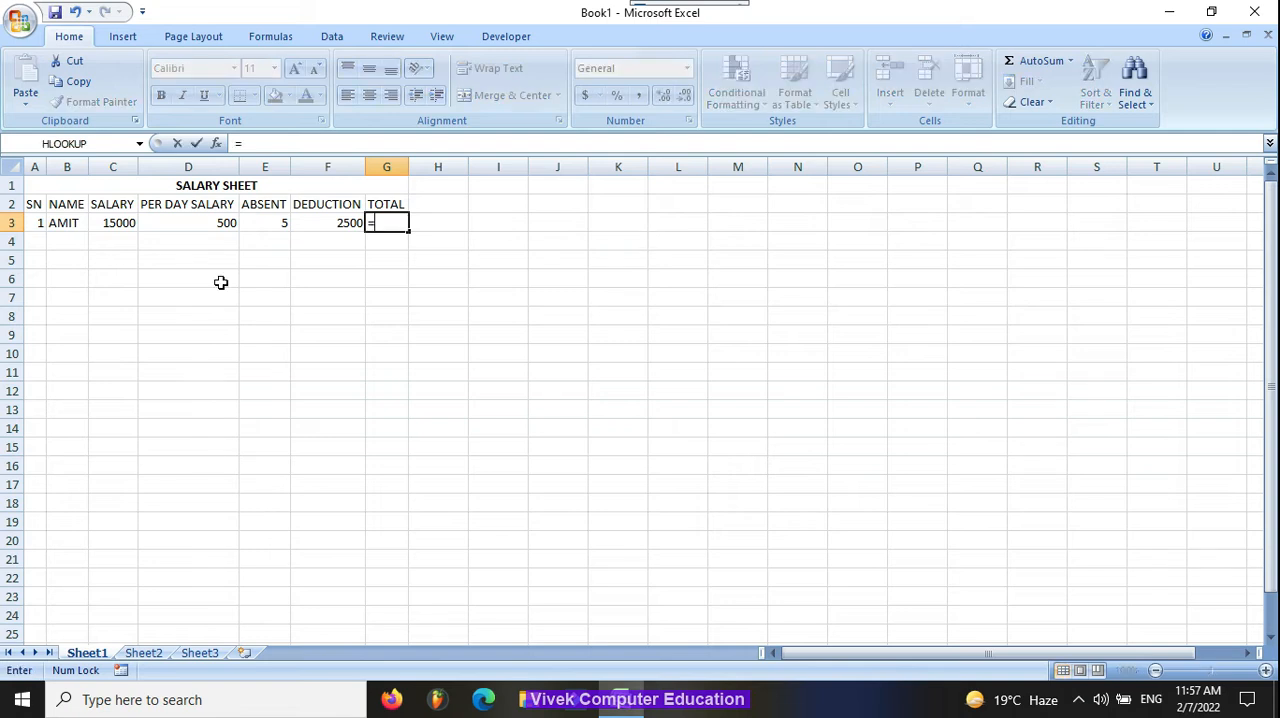
left_click(125, 226)
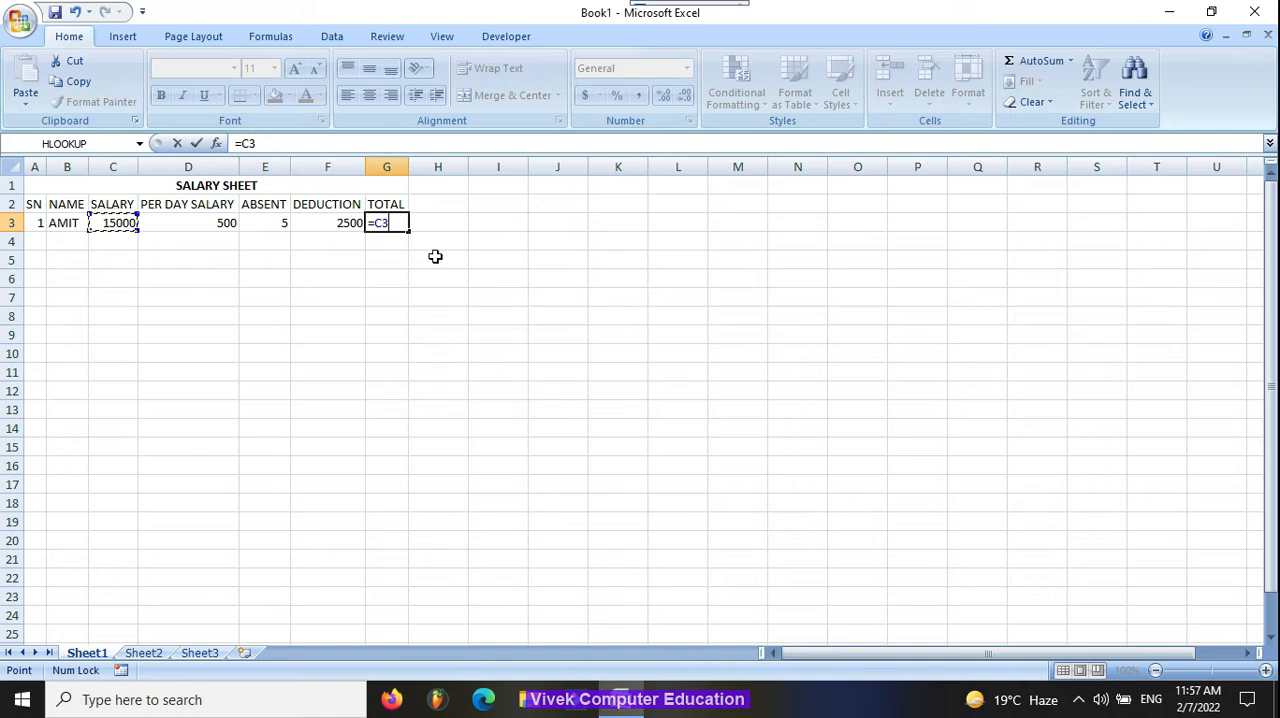
type("-")
left_click(345, 222)
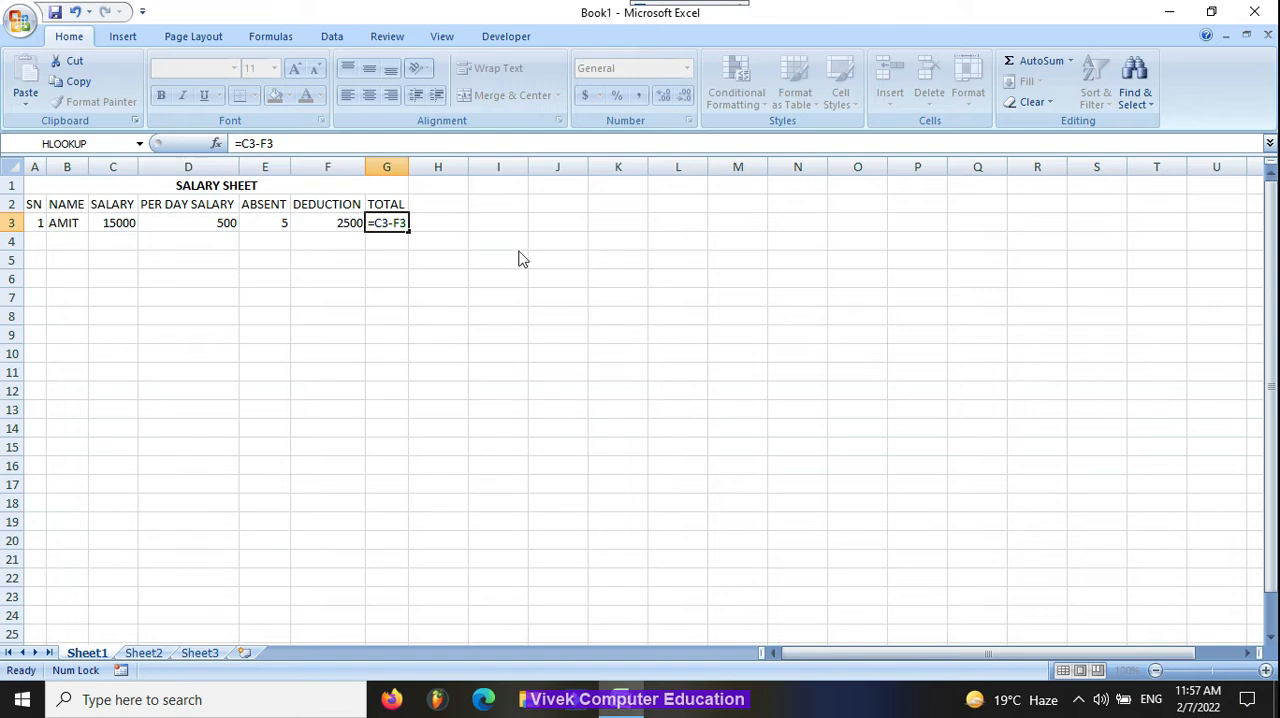
key("Return")
left_click(401, 219)
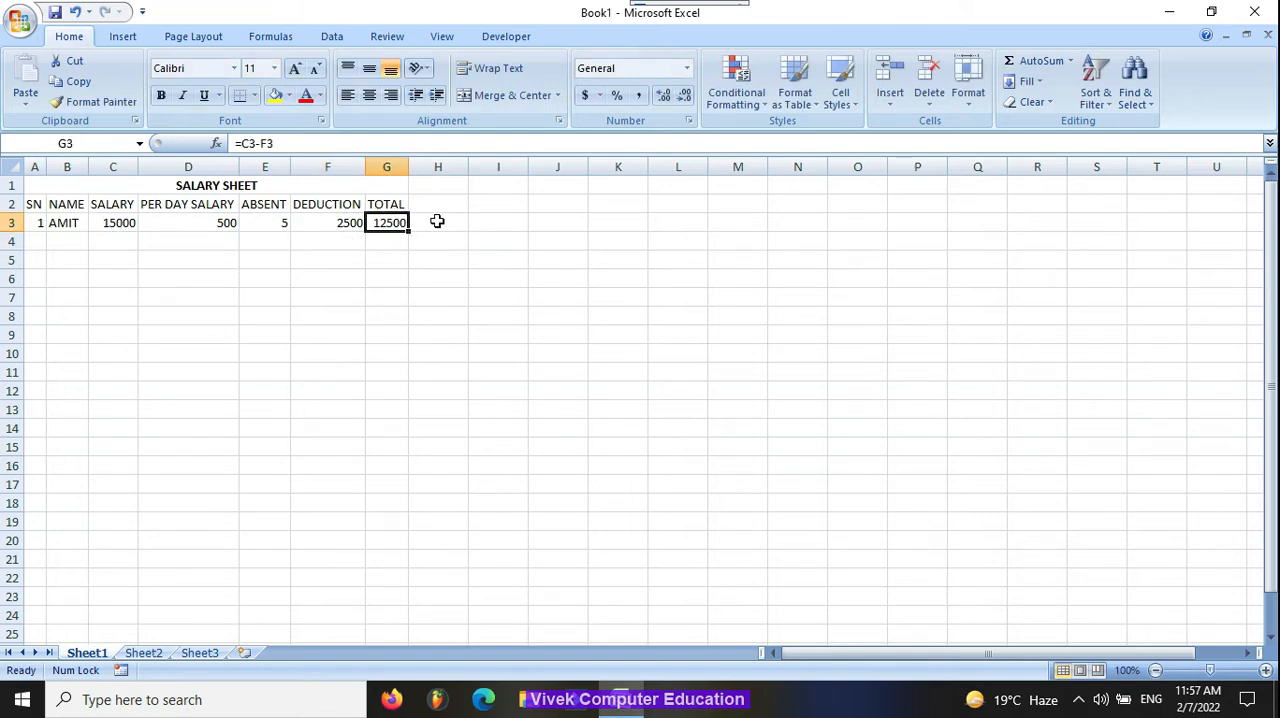
Step: Fill in row 4 with serial number 2, the second employee's name and a salary of 800
key("Return")
key("Left")
key("Left")
key("Left")
key("Left")
key("Left")
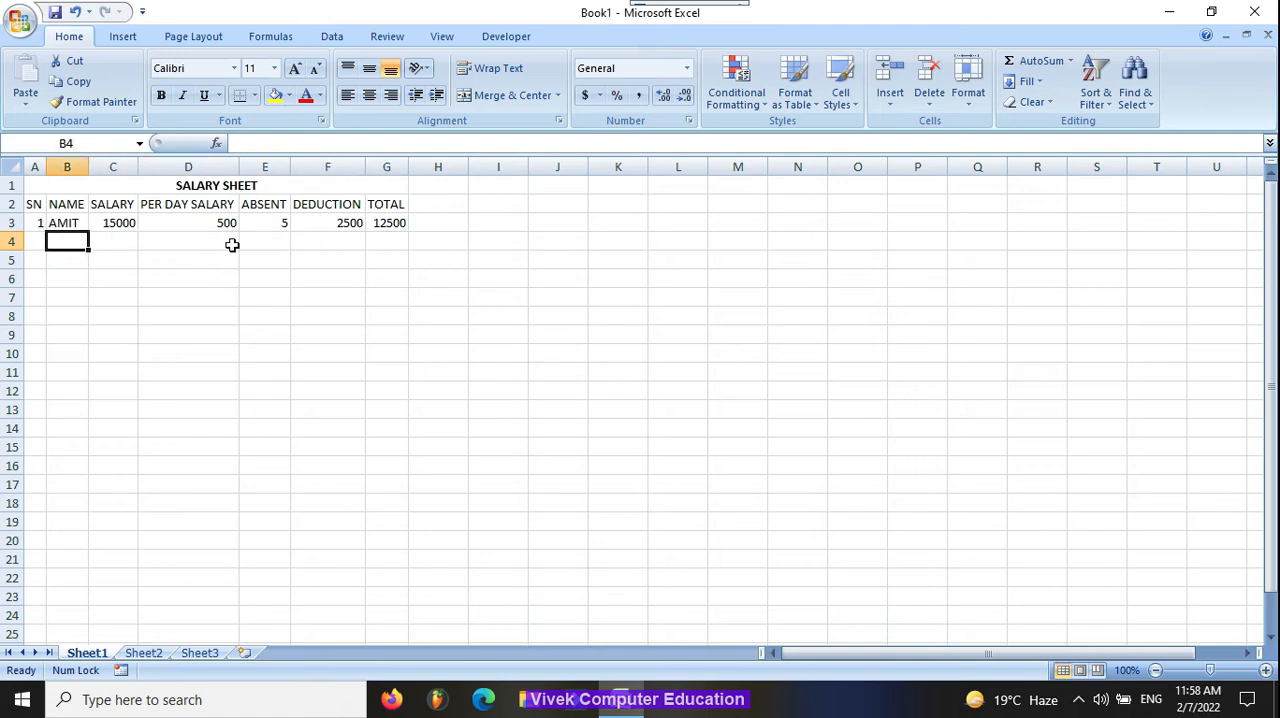
key("Left")
type("2")
key("Tab")
type("ARU")
key("Tab")
type("800")
key("Tab")
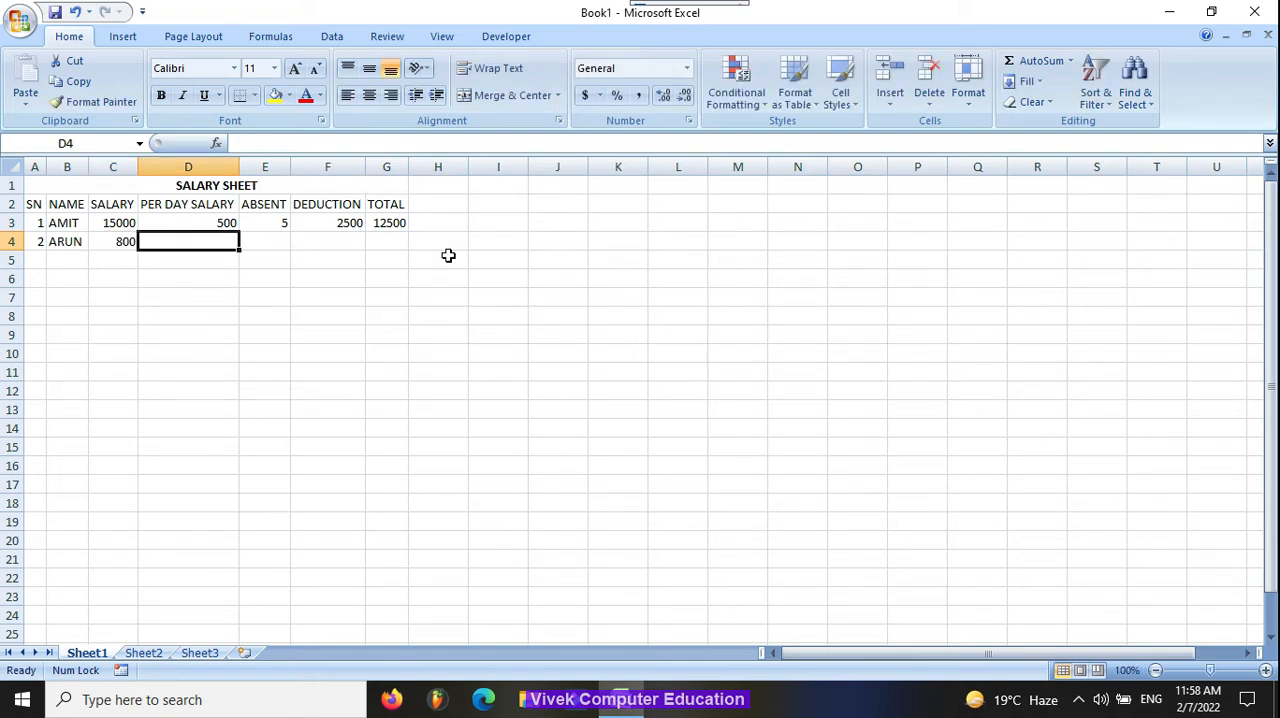
Step: Fill the per day salary and deduction formulas down into D4 and F4, with 6 absent days in E4
key("ctrl+d")
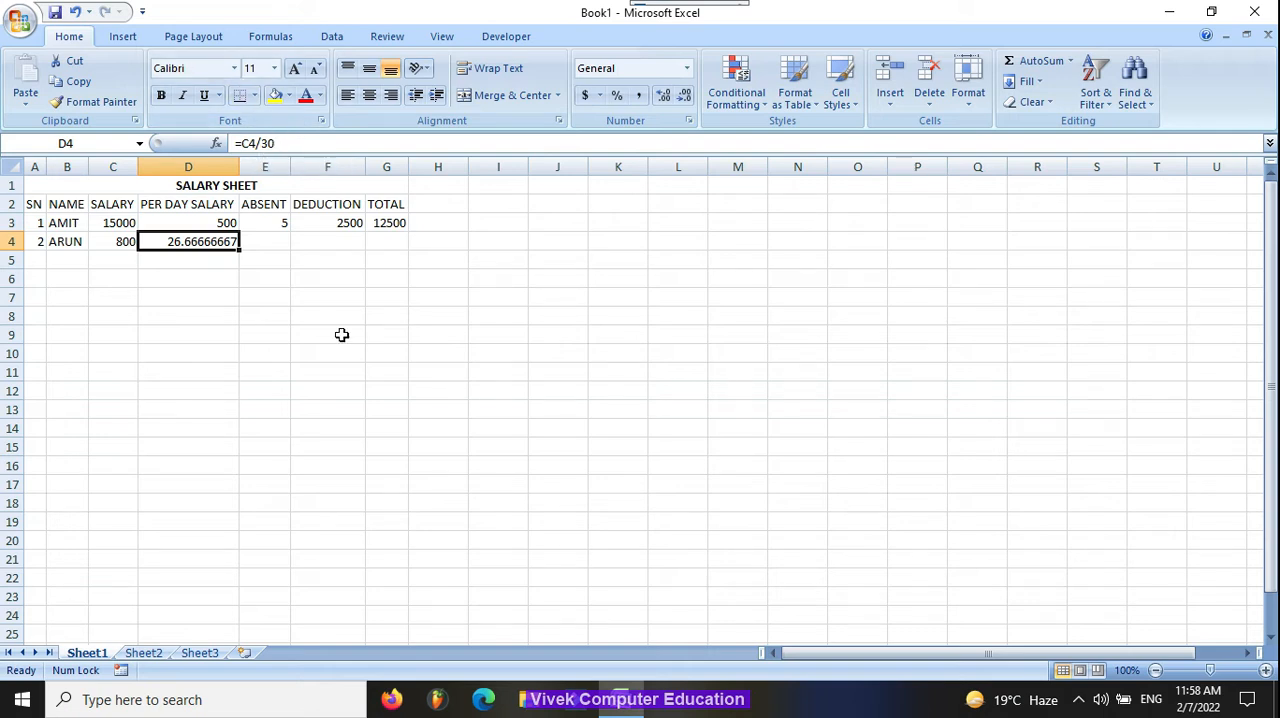
key("Tab")
type("6")
key("Tab")
key("ctrl+d")
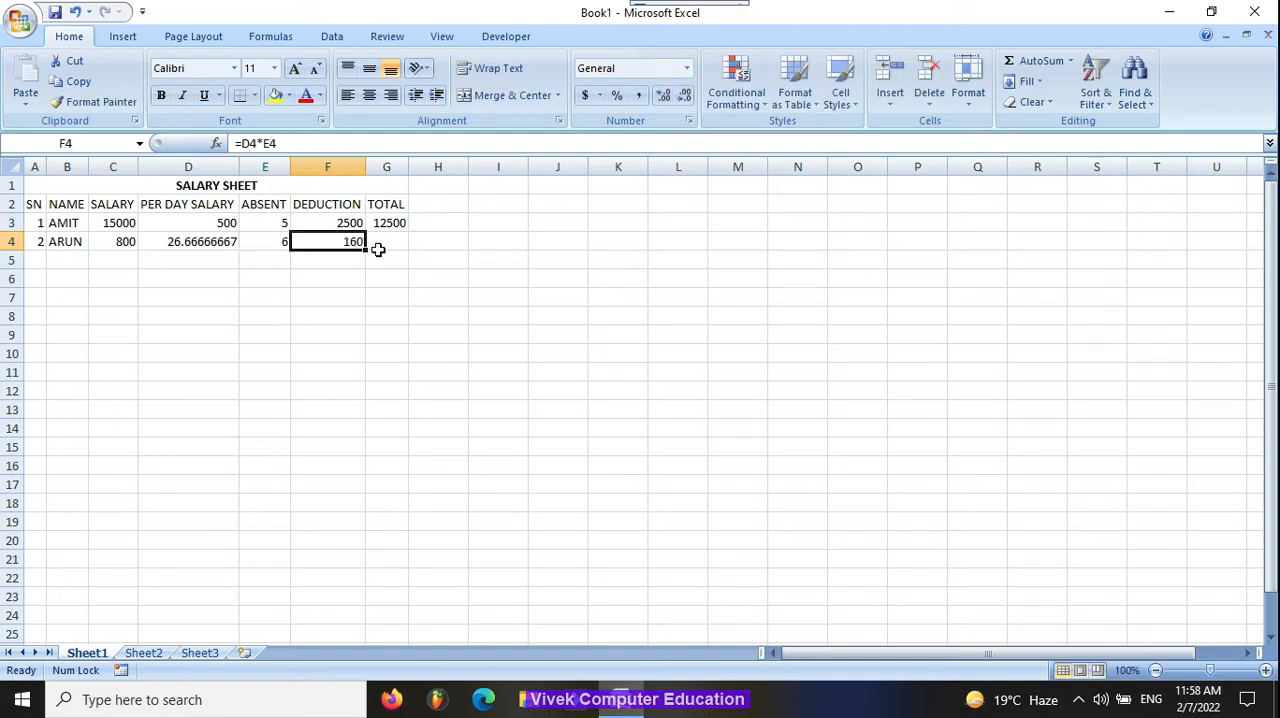
Step: Check the deduction formulas in F3 and F4, and fill the total formula down into G4
left_click(340, 222)
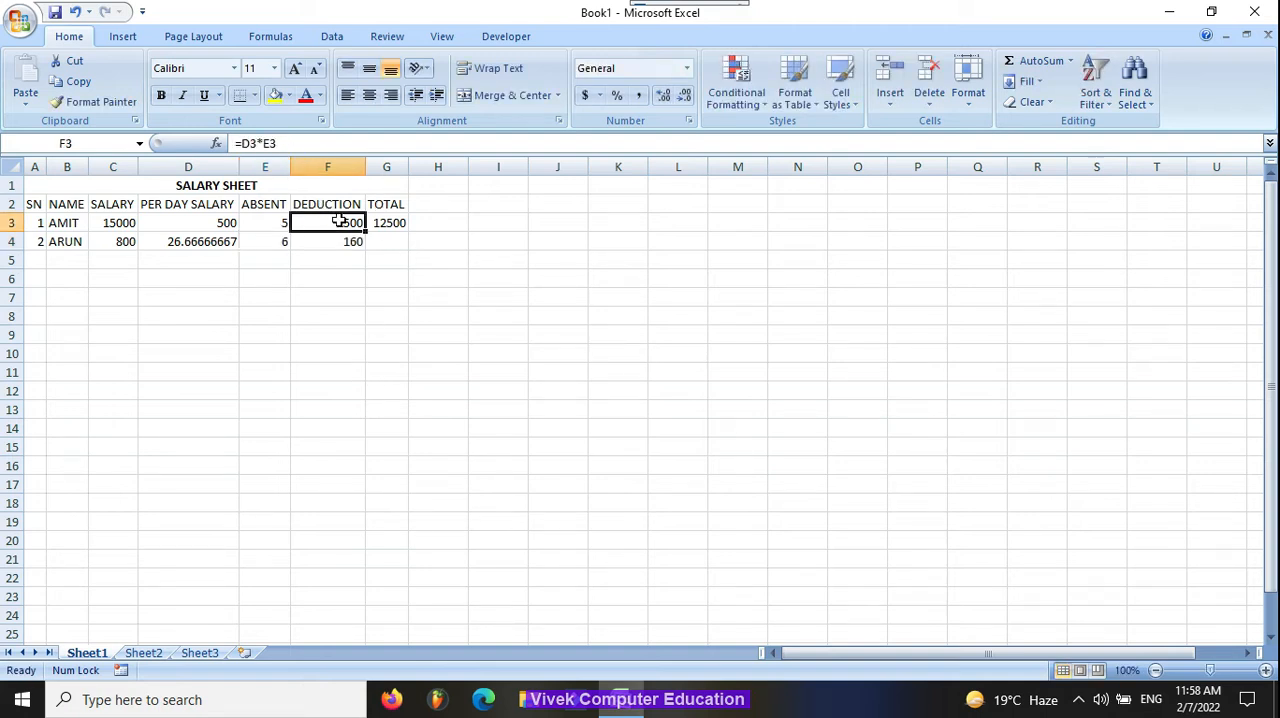
double_click(340, 222)
double_click(348, 242)
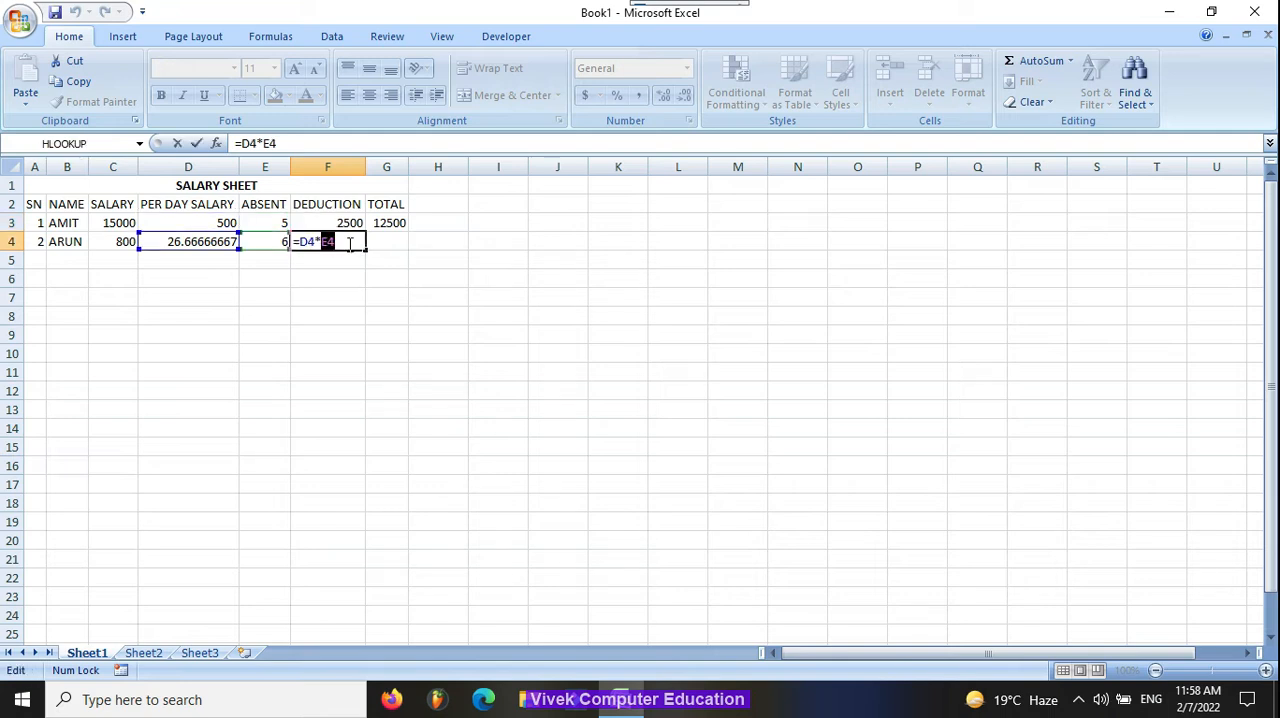
key("ctrl+d")
Step: Enter serial number 3 and the third employee's name in row 5, and change the salary in C4 to 8000
type("3")
key("Tab")
type("AJAY")
key("Tab")
key("Up")
type("8000")
Step: Complete row 5 with a salary of 10000, 4 absent days, and the per day salary and deduction formulas filled down
key("Tab")
key("Return")
type("10000")
key("Tab")
key("ctrl+d")
Step: Enter serial number 4 and the fourth employee's name in row 6, and autofit the NAME column's width
key("Tab")
type("4")
key("Tab")
Step: Complete row 6 with a salary of 5000, 7 absent days, and the per day salary and deduction formulas filled down
key("ctrl+d")
key("Tab")
key("ctrl+d")
key("Left")
key("Left")
key("Left")
key("Left")
key("Left")
key("Left")
key("Down")
type("4")
key("Tab")
type("MANISH")
Step: Fill in row 7 with serial number 5, the fifth employee's name and a salary of 6000
key("Tab")
double_click(88, 167)
type("5000")
key("Tab")
Step: Fill the per day salary and deduction formulas down into D7 and F7, with 8 absent days in E7
key("ctrl+d")
key("Tab")
type("7")
key("Tab")
key("ctrl+d")
key("Tab")
key("ctrl+d")
key("Left")
key("Left")
key("Left")
key("Left")
key("Left")
key("Left")
key("Down")
type("5")
key("Tab")
type("SURAJ")
key("Tab")
type("6000")
key("Tab")
key("ctrl+d")
key("Tab")
type("8")
Step: Fill in row 8 with serial number 6, the sixth employee's name and a salary of 9000
key("Tab")
Step: Fill the per day salary and deduction formulas down into D8 and F8, with 4 absent days in E8
key("ctrl+d")
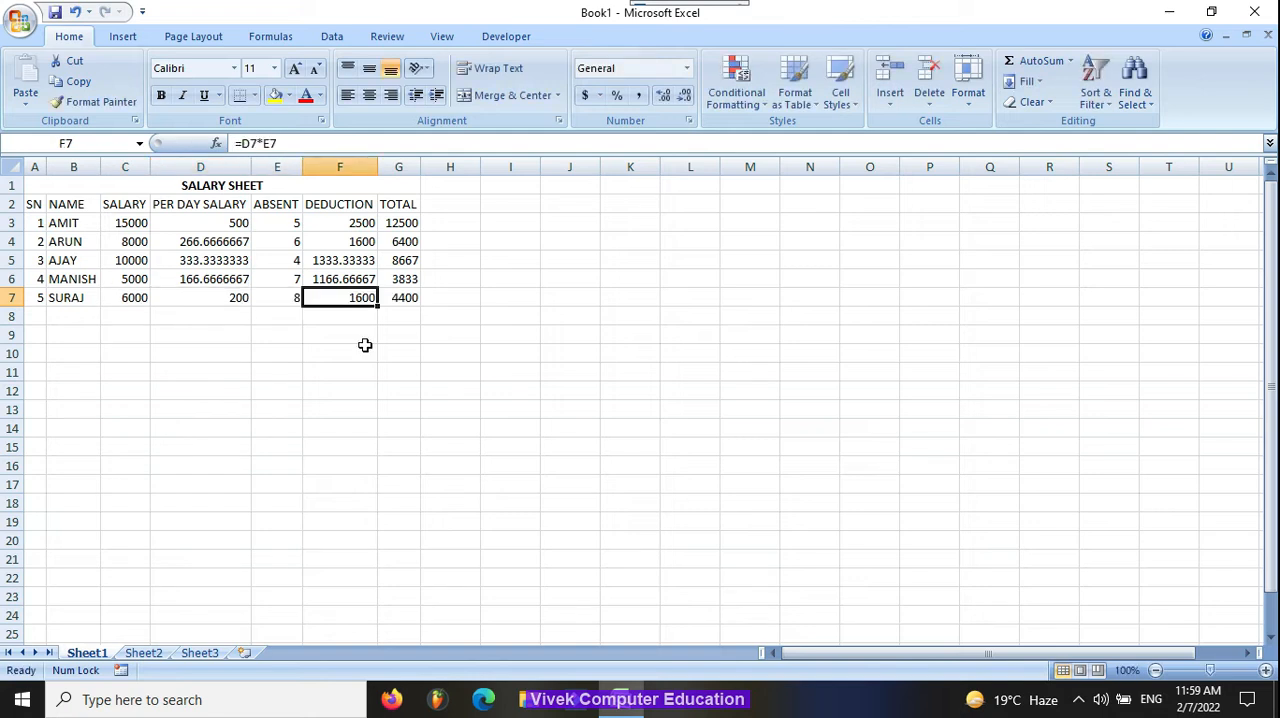
key("Left")
key("Left")
key("Left")
key("Left")
key("Left")
key("Down")
type("6")
key("Tab")
type("NAVEEN")
key("Tab")
type("9000")
key("Tab")
key("ctrl+d")
key("Tab")
type("4")
key("Tab")
key("ctrl+d")
key("Tab")
key("ctrl+d")
key("Left")
key("Down")
key("Left")
key("Left")
key("Left")
key("Left")
key("Left")
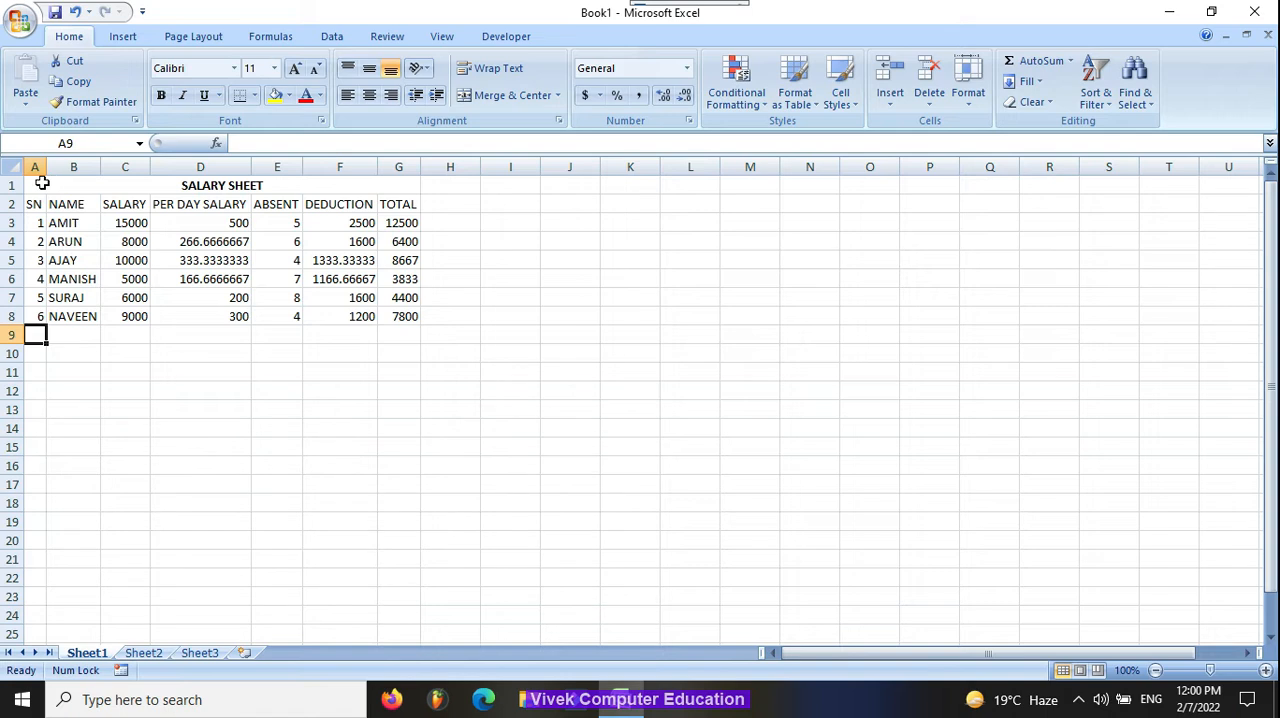
Step: Apply outline and inside borders to the whole salary table, A1:G8
left_click_drag(42, 183, 400, 316)
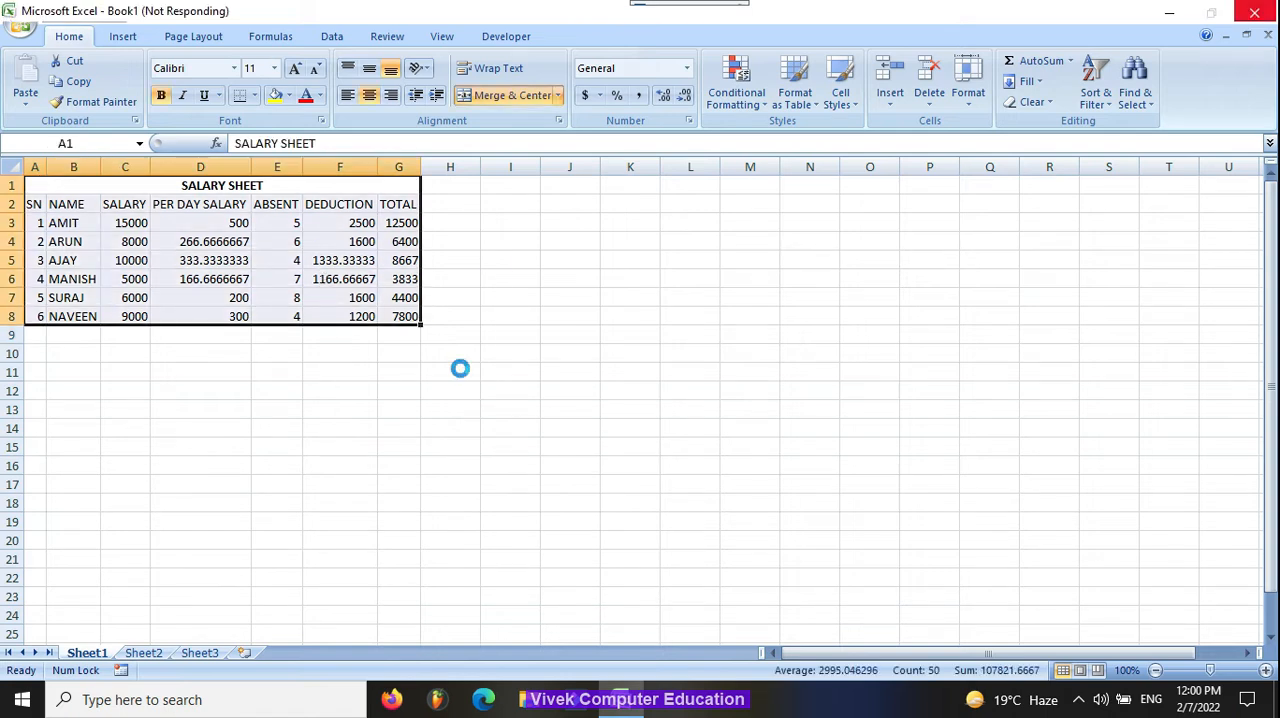
key("ctrl+1")
left_click(822, 43)
left_click(889, 94)
left_click(937, 94)
left_click(981, 409)
left_click(399, 335)
Step: Rename the Sheet1 worksheet as SALARY SHEET
right_click(87, 652)
left_click(149, 497)
type("SALARY SHEET")
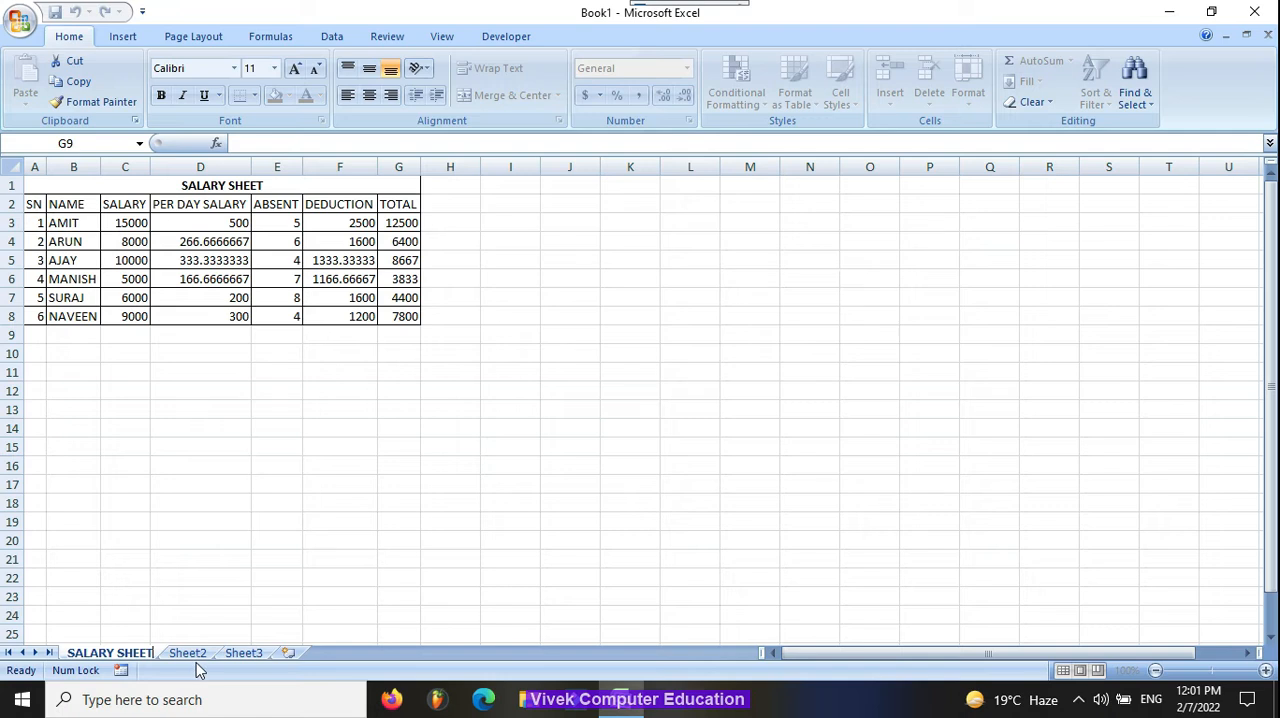
Step: Rename the Sheet2 worksheet as MARKSHEET
left_click(190, 653)
right_click(200, 655)
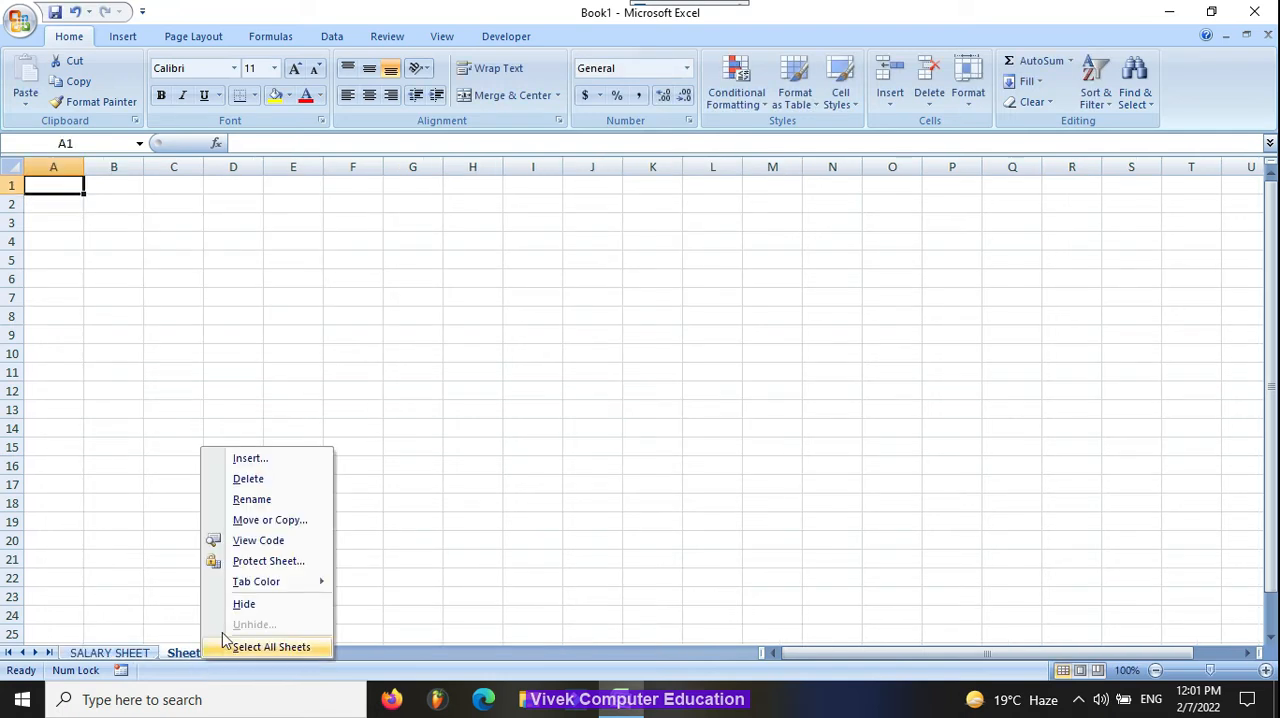
left_click(273, 498)
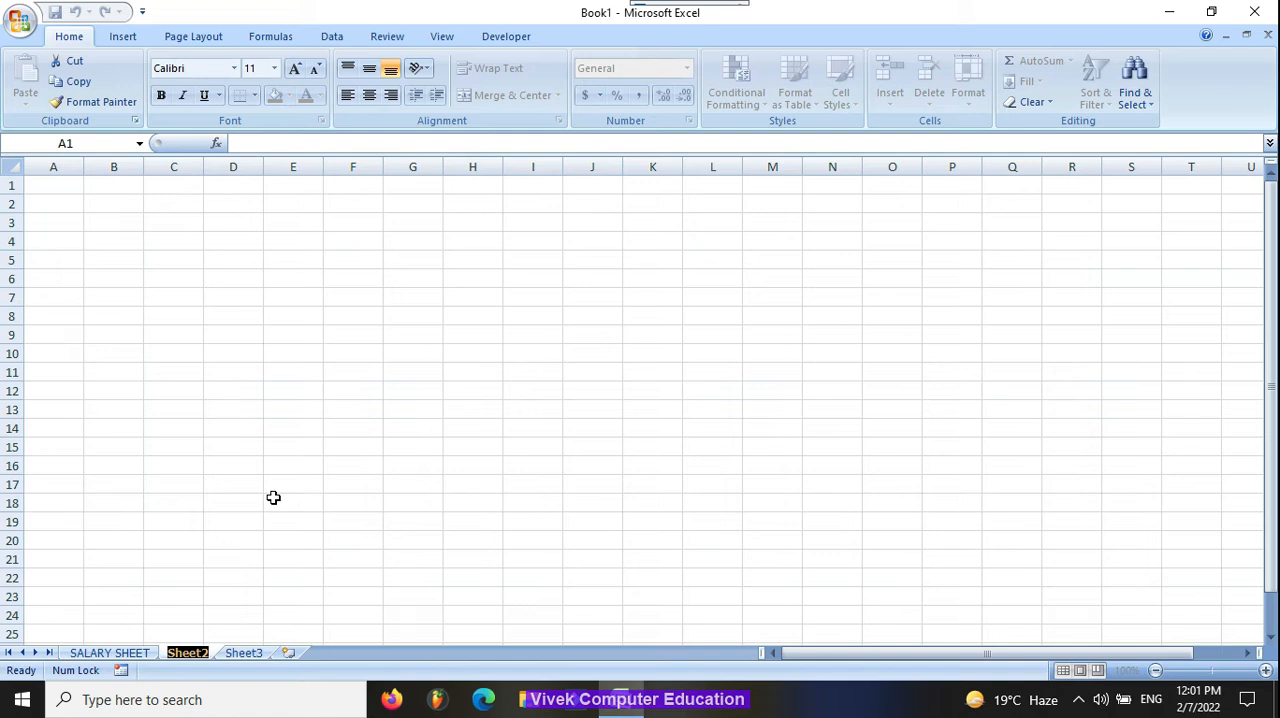
type("MARKSHEE")
key("Return")
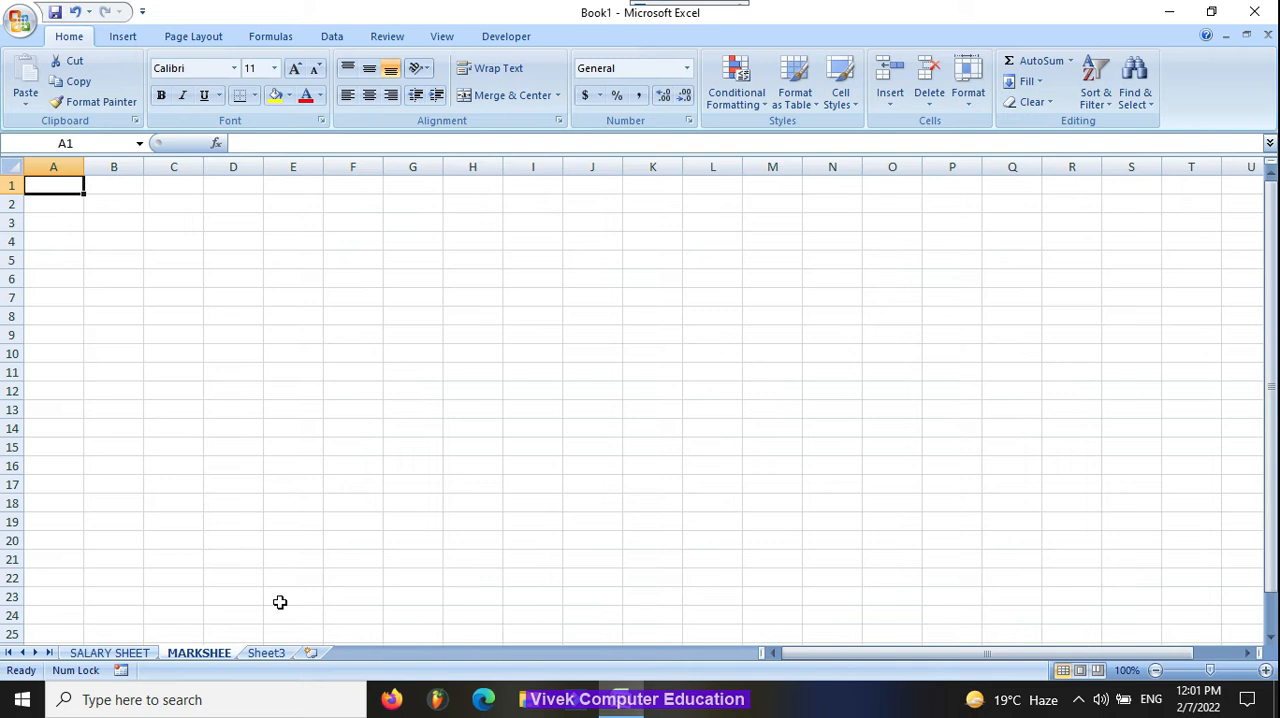
right_click(221, 656)
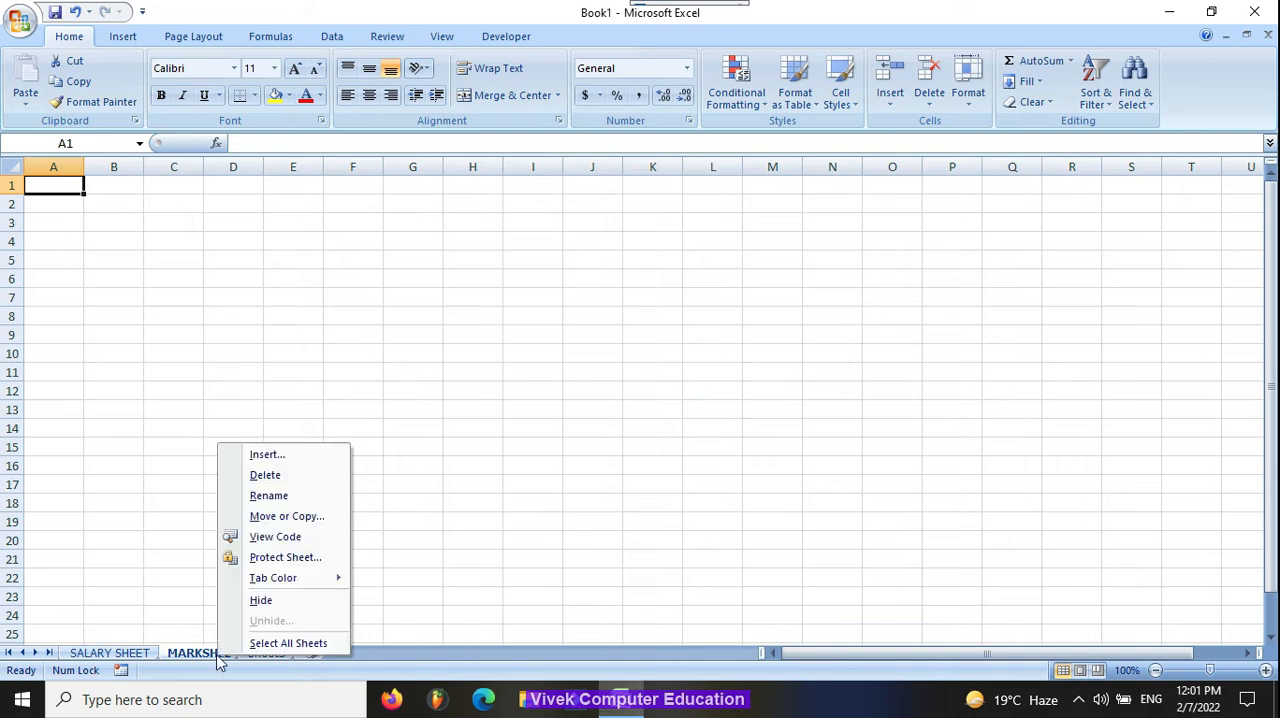
left_click(296, 499)
key("Right")
type("T")
key("Return")
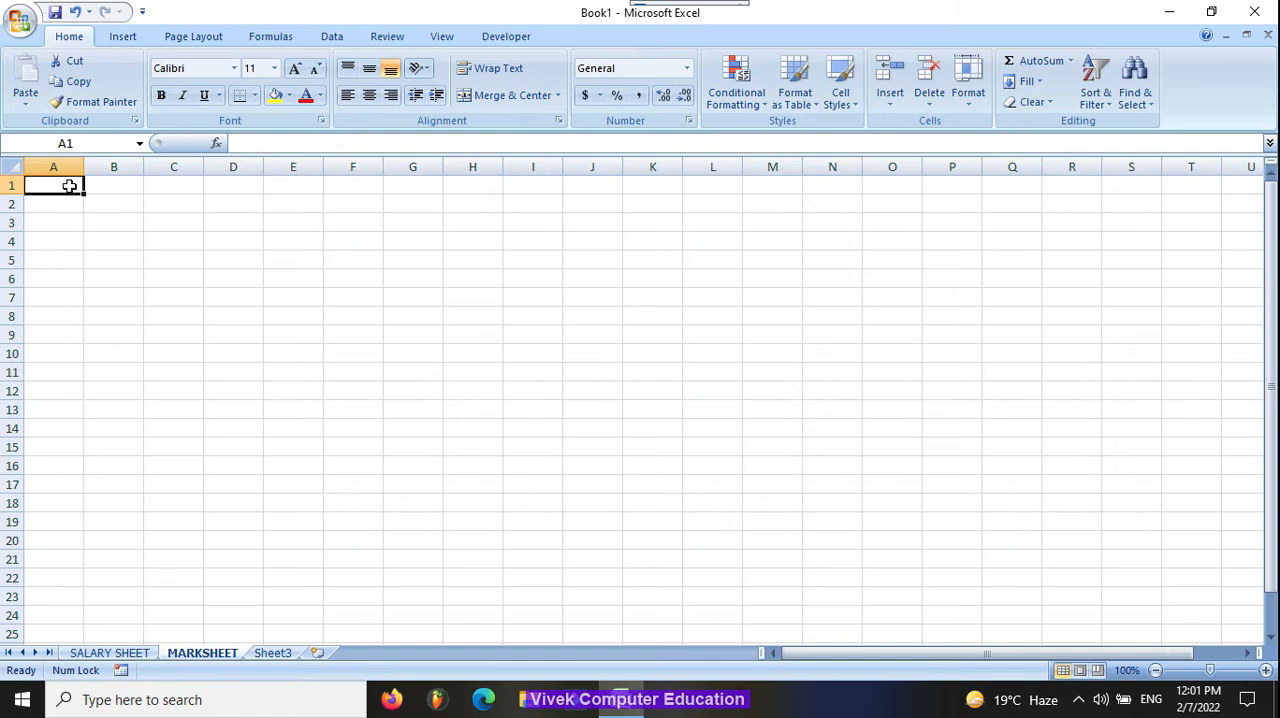
Step: Enter the column headers SN, NAME and HINDI in A2 to C2 of the MARKSHEET worksheet
key("Return")
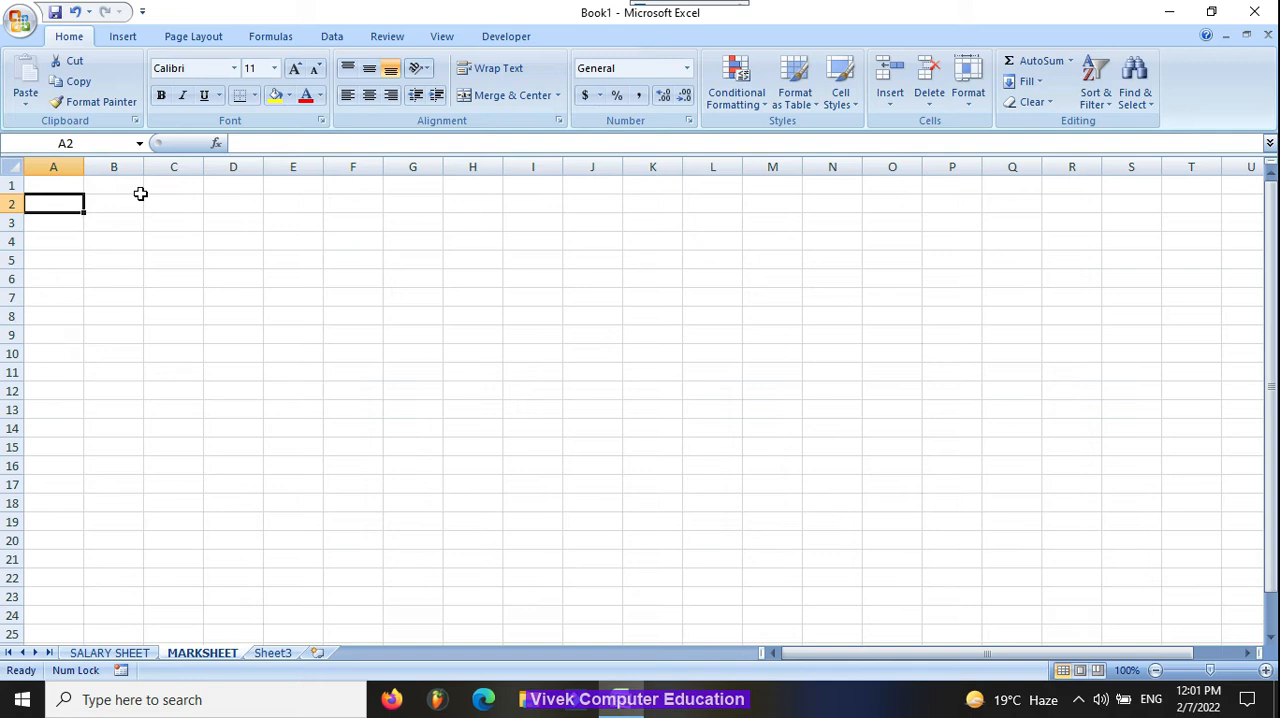
type("S")
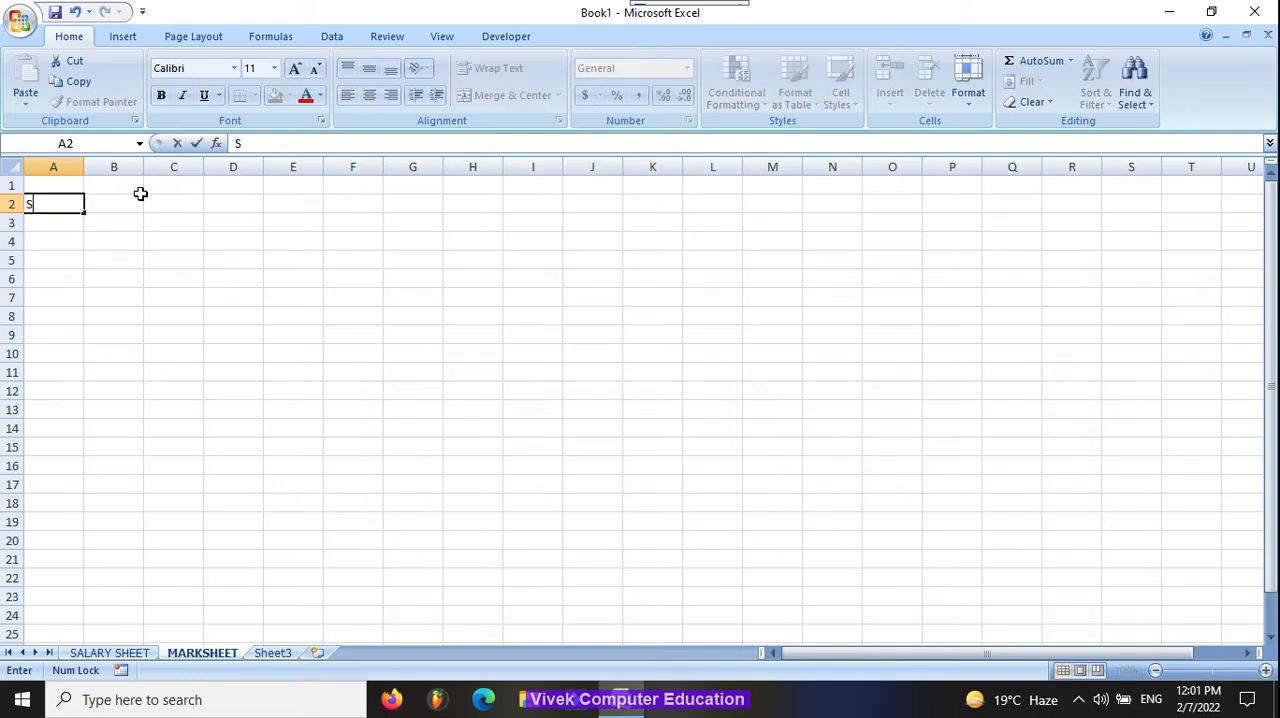
type("N")
key("Tab")
type("NAM")
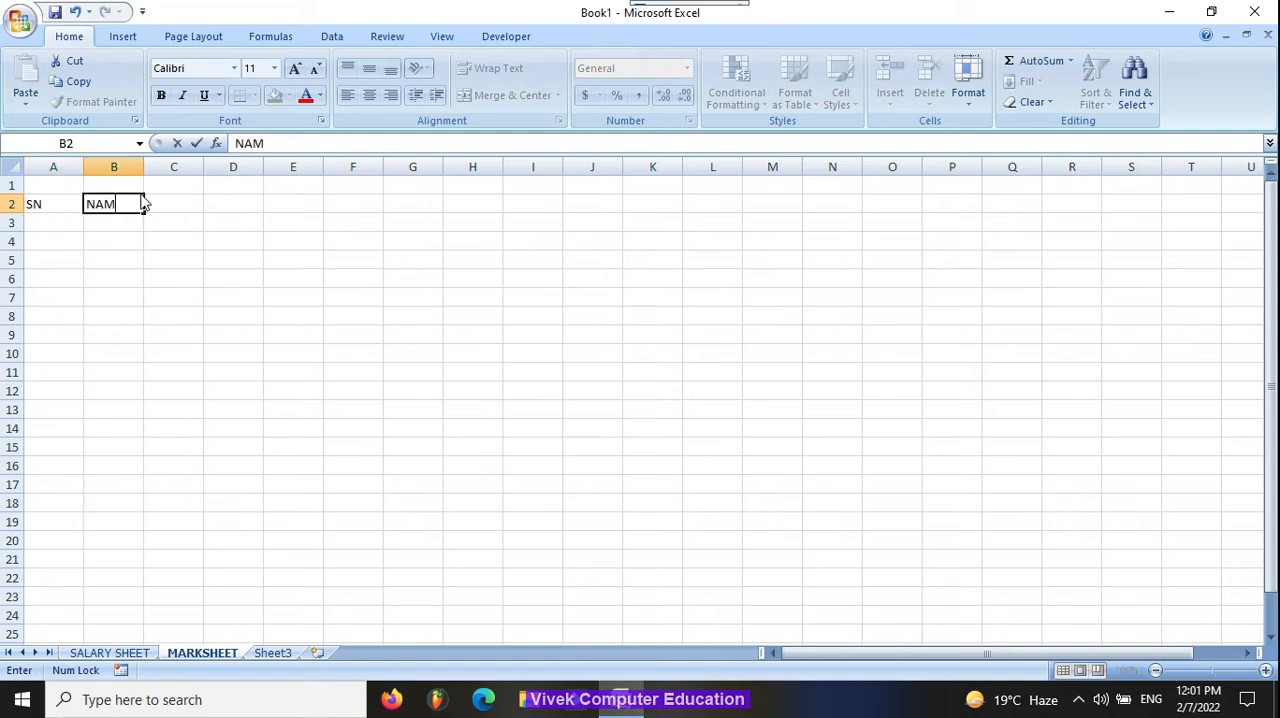
type("E")
key("Tab")
type("HINDI")
key("Tab")
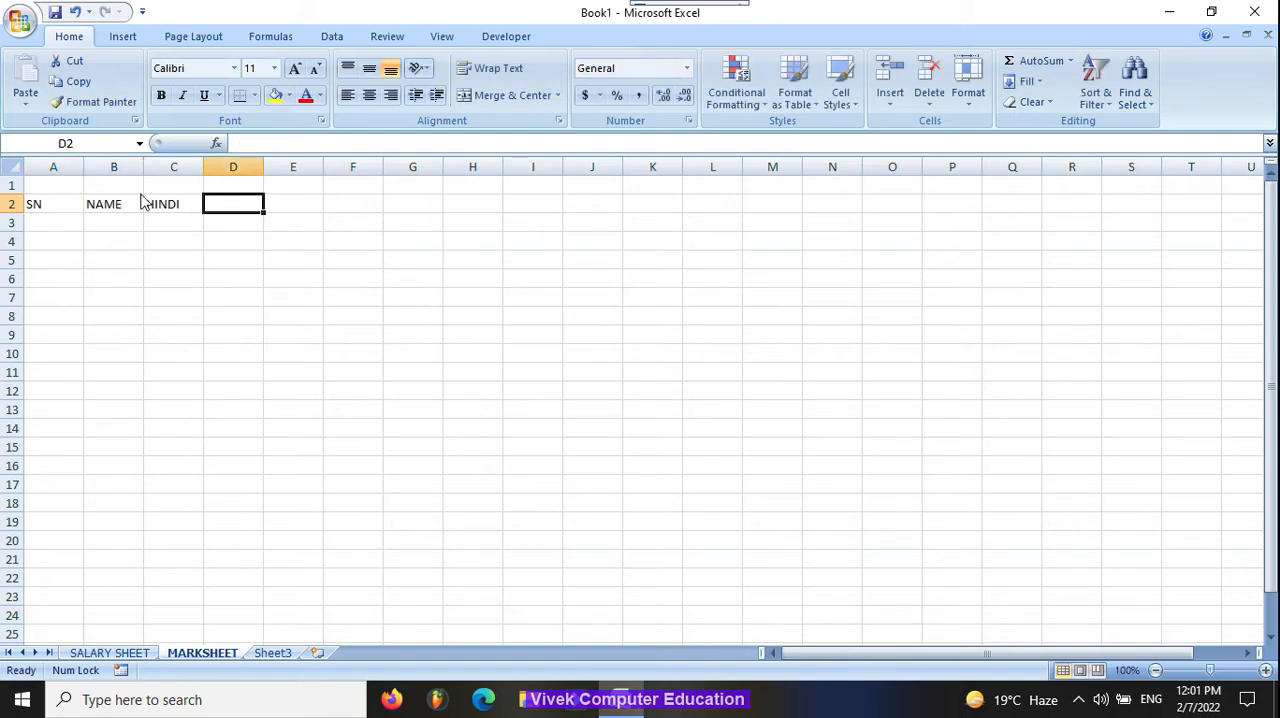
Step: Enter the subject headers ENGLISH, MATHS, SCIENCE and SST in D2 to G2
type("ENGLISH")
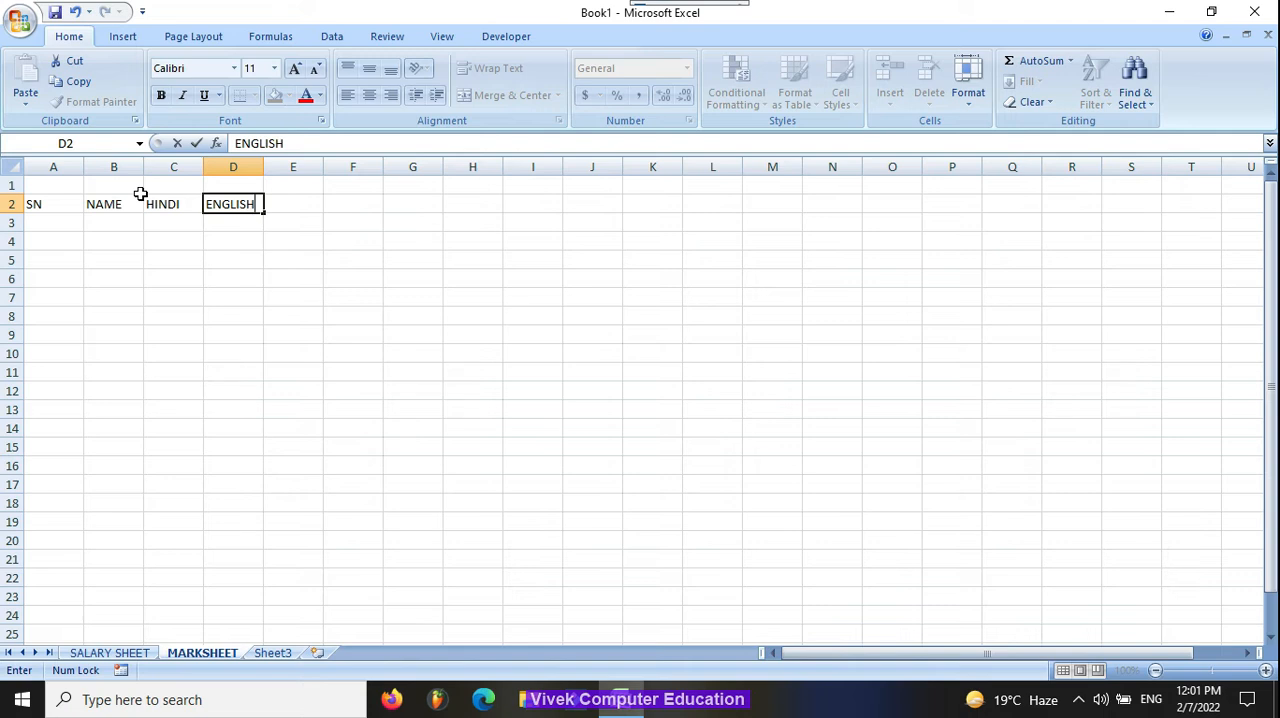
key("Tab")
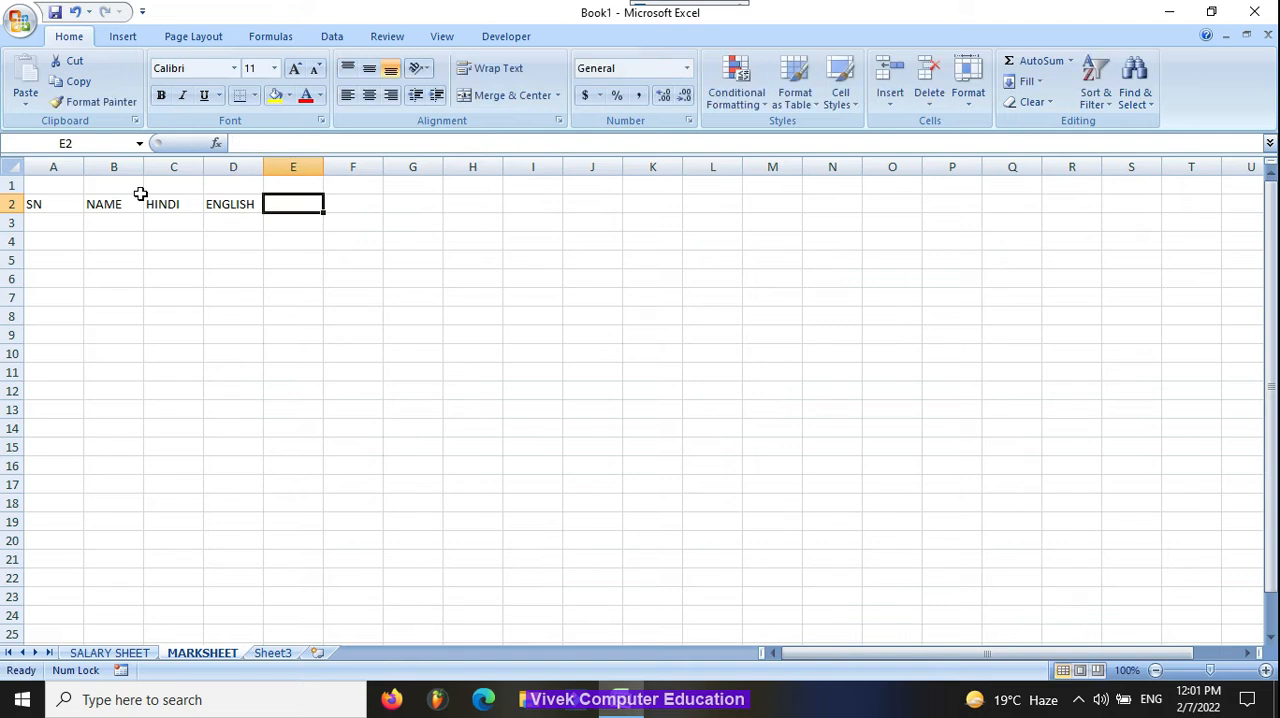
type("MATHS")
key("Tab")
type("SCI")
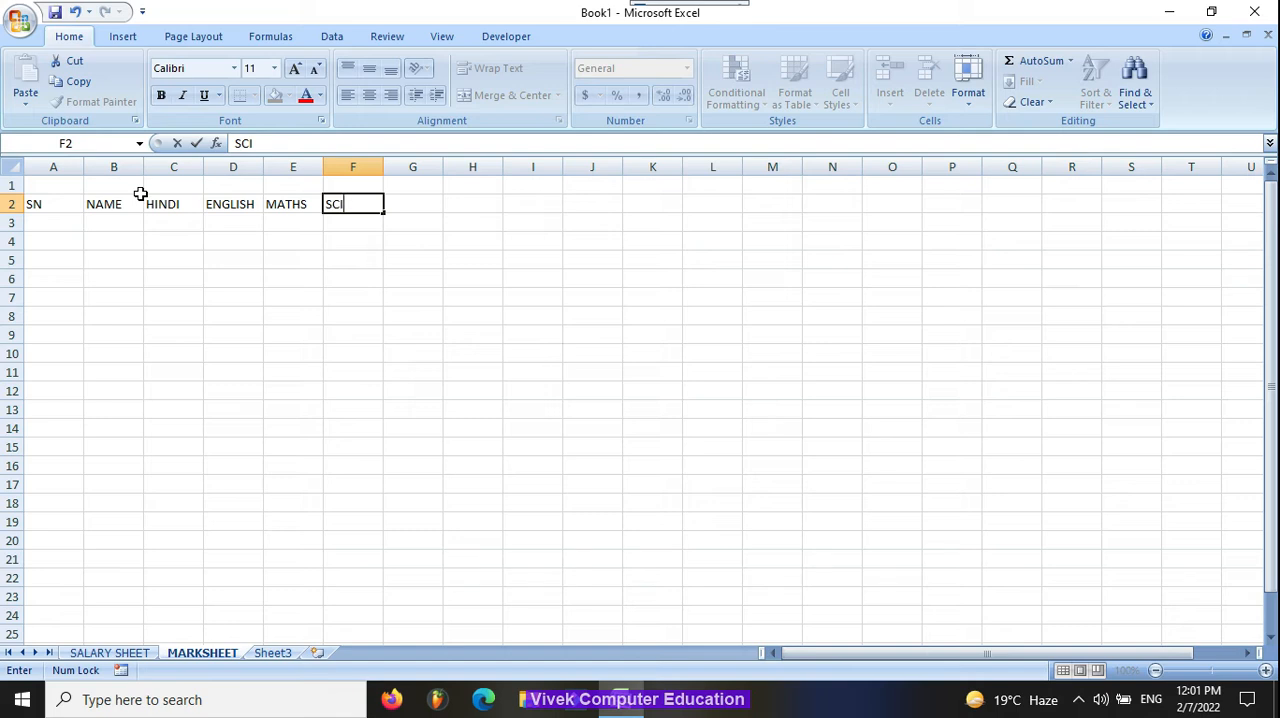
type("ENCE")
key("Tab")
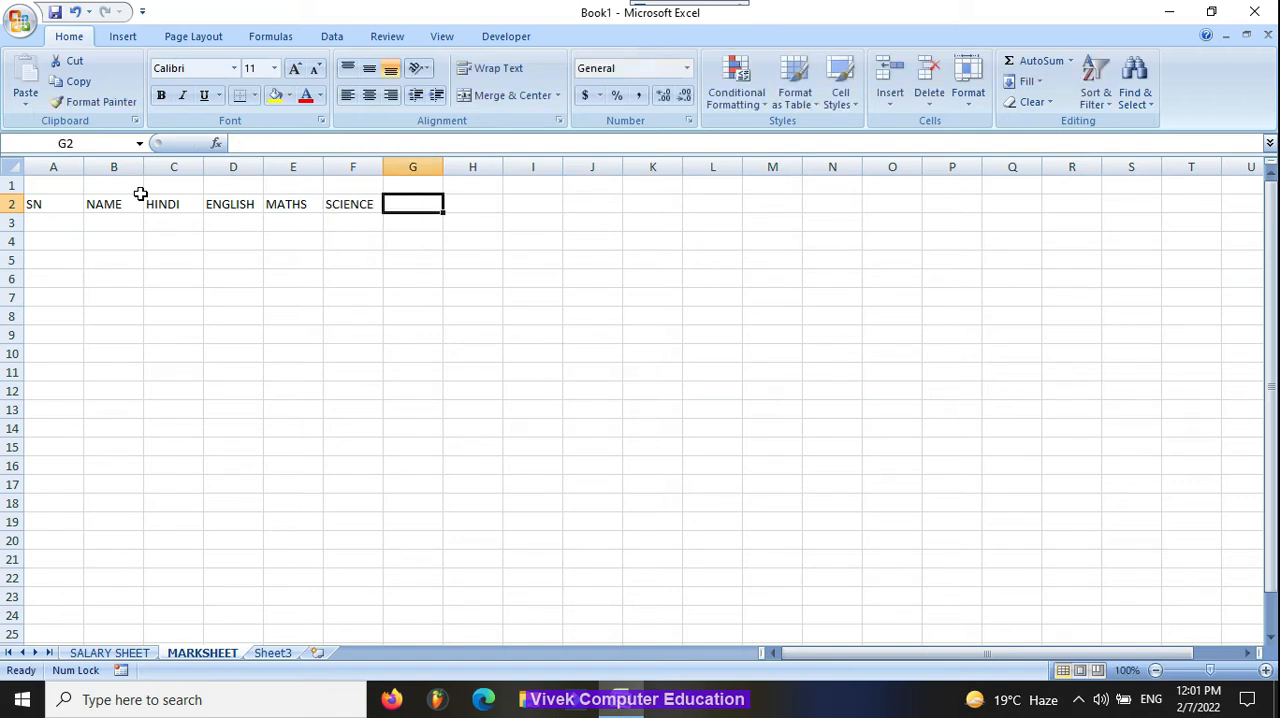
type("SS")
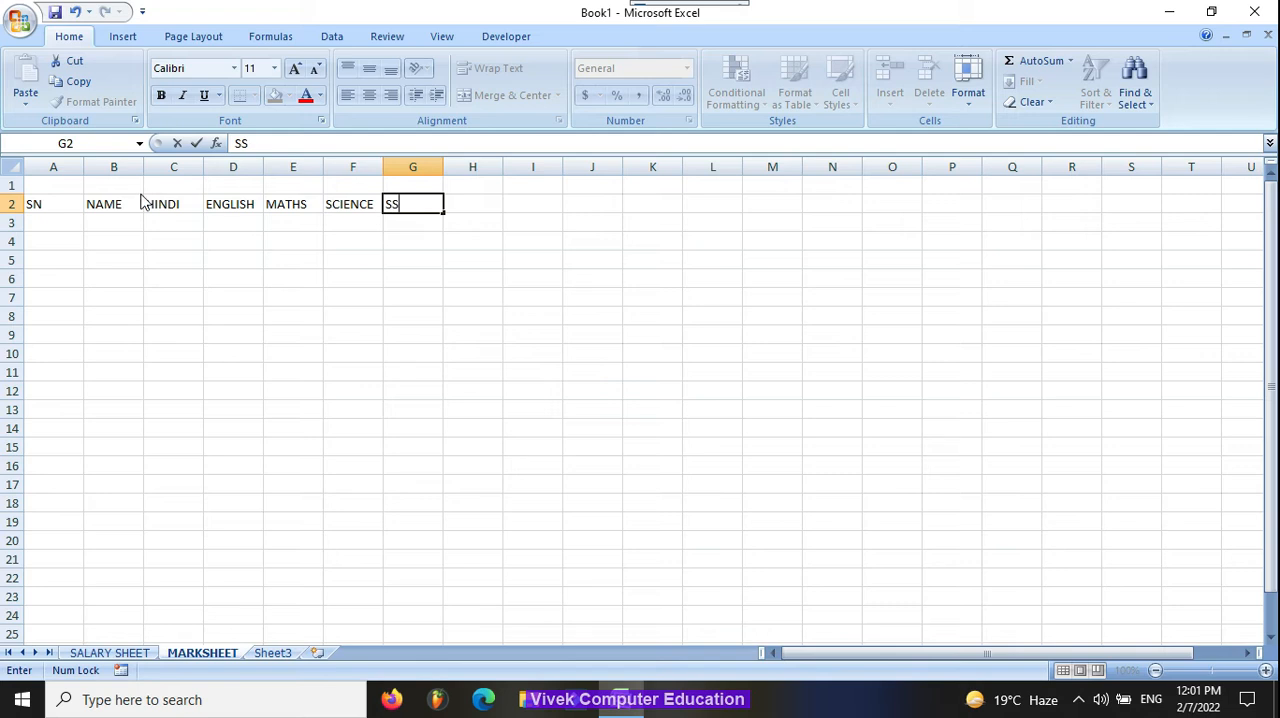
type("T")
key("Tab")
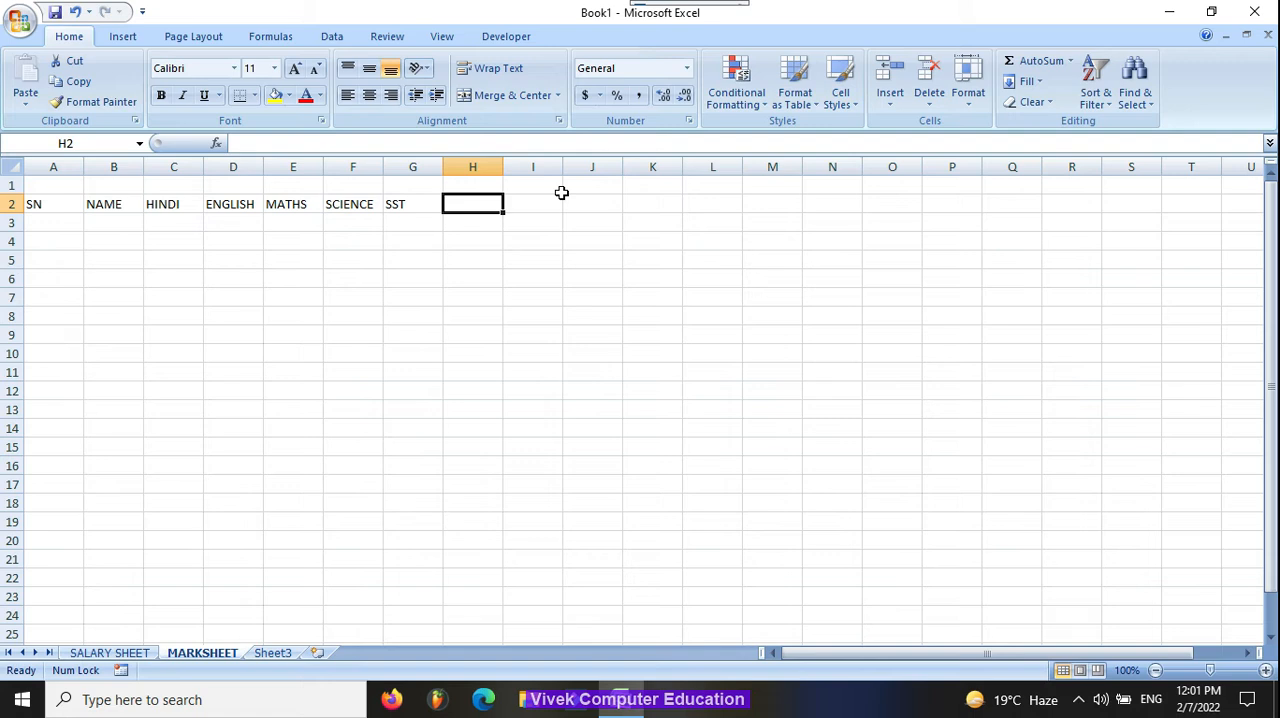
Step: Enter the result headers TOTAL, AVERAGE, MAXIMUM, MINIMUM and DIVISION in H2 to L2
type("TOTAL")
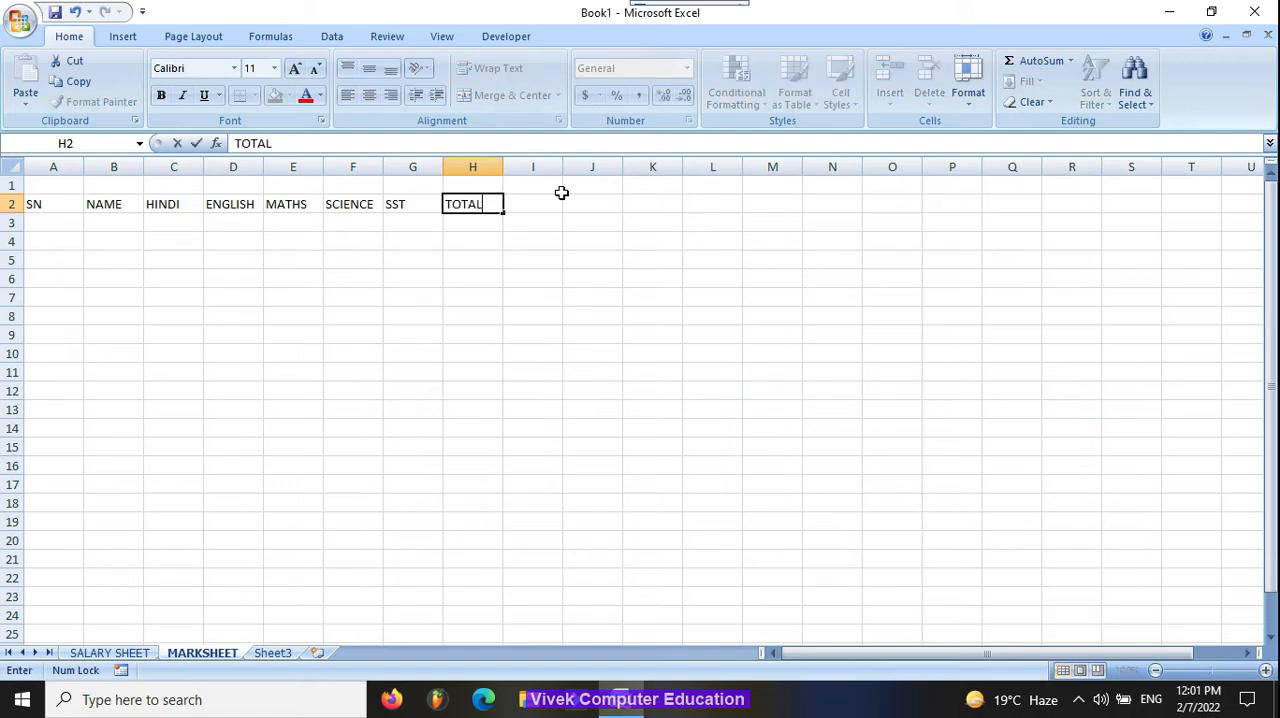
key("Tab")
type("AVERAGE")
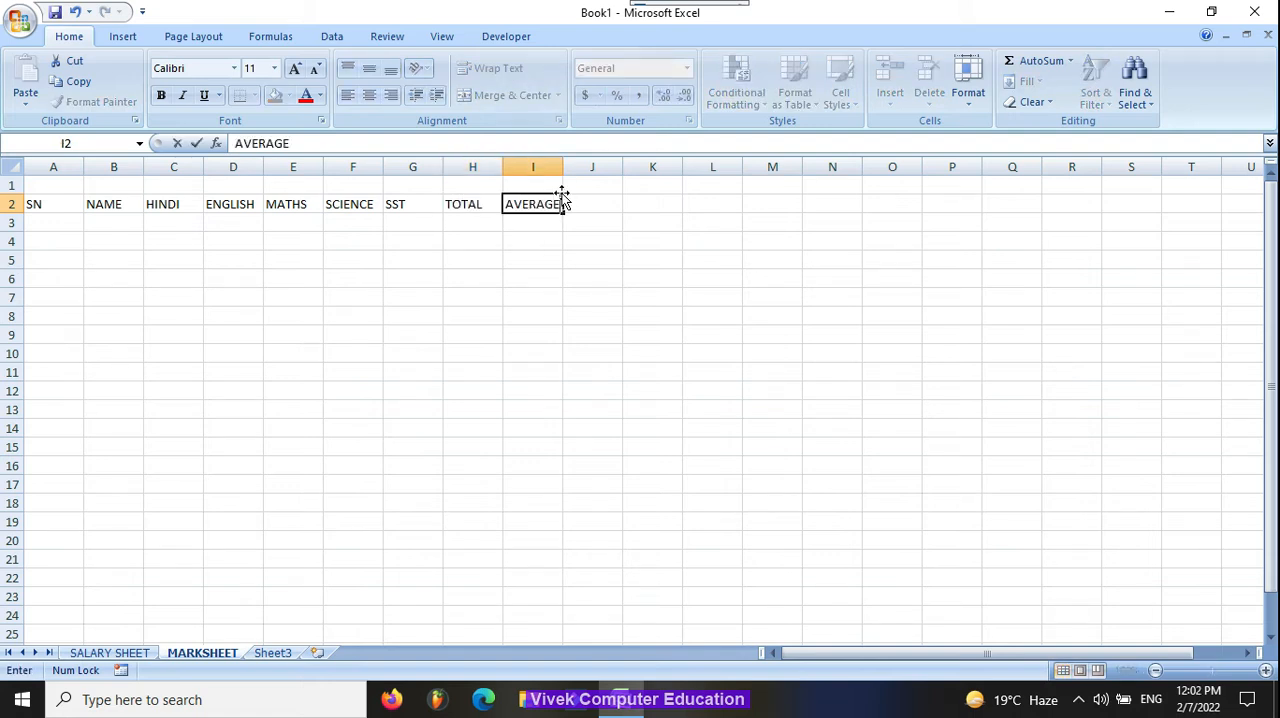
key("Tab")
type("MAX")
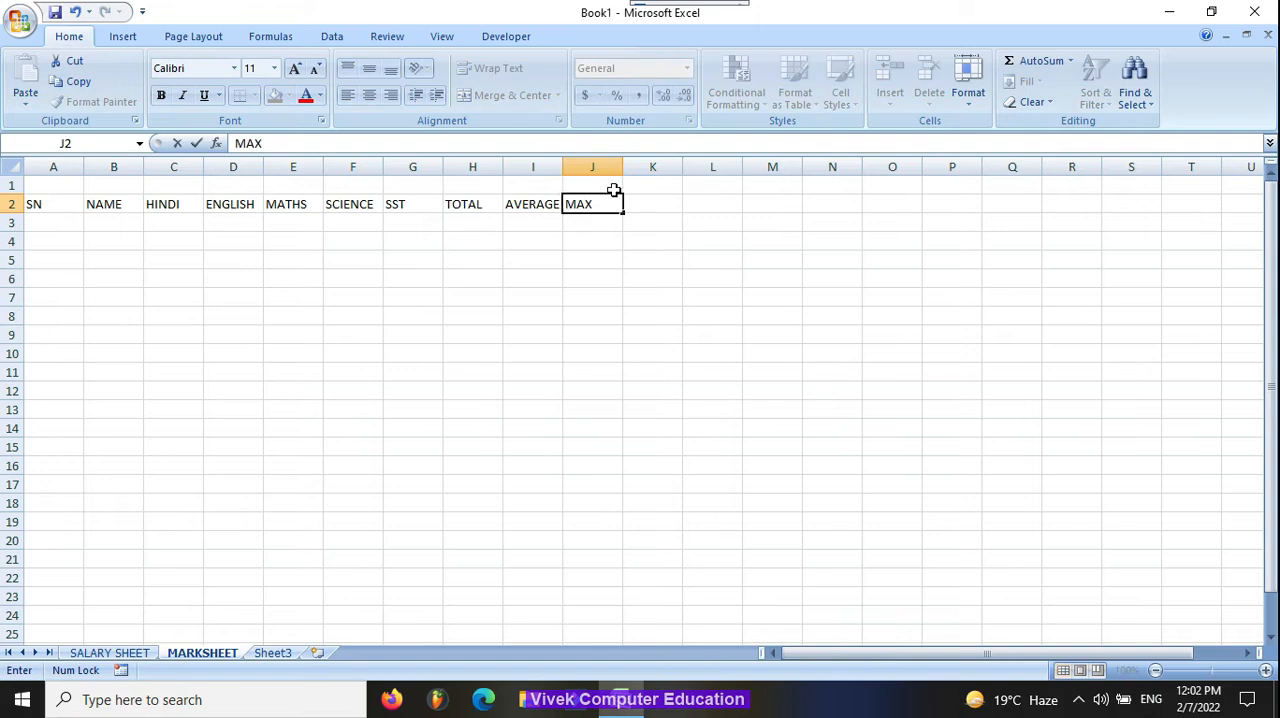
type("IMUM")
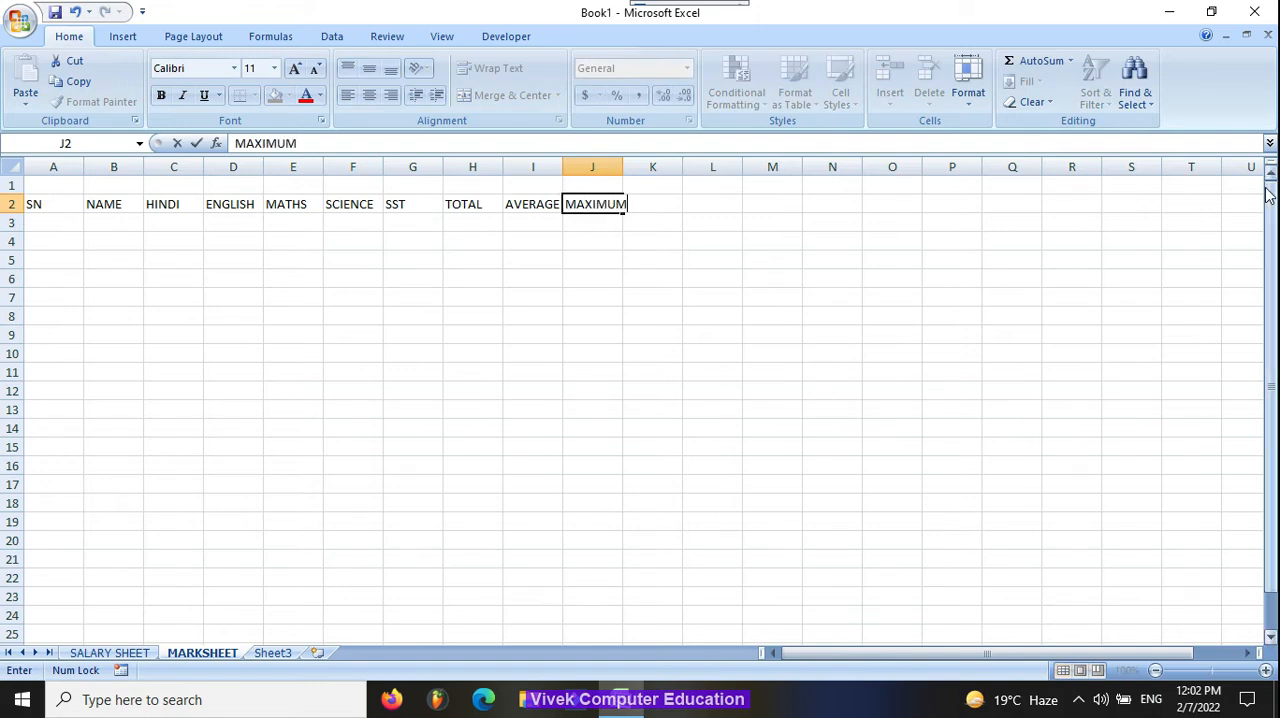
key("Tab")
type("MINIMUM")
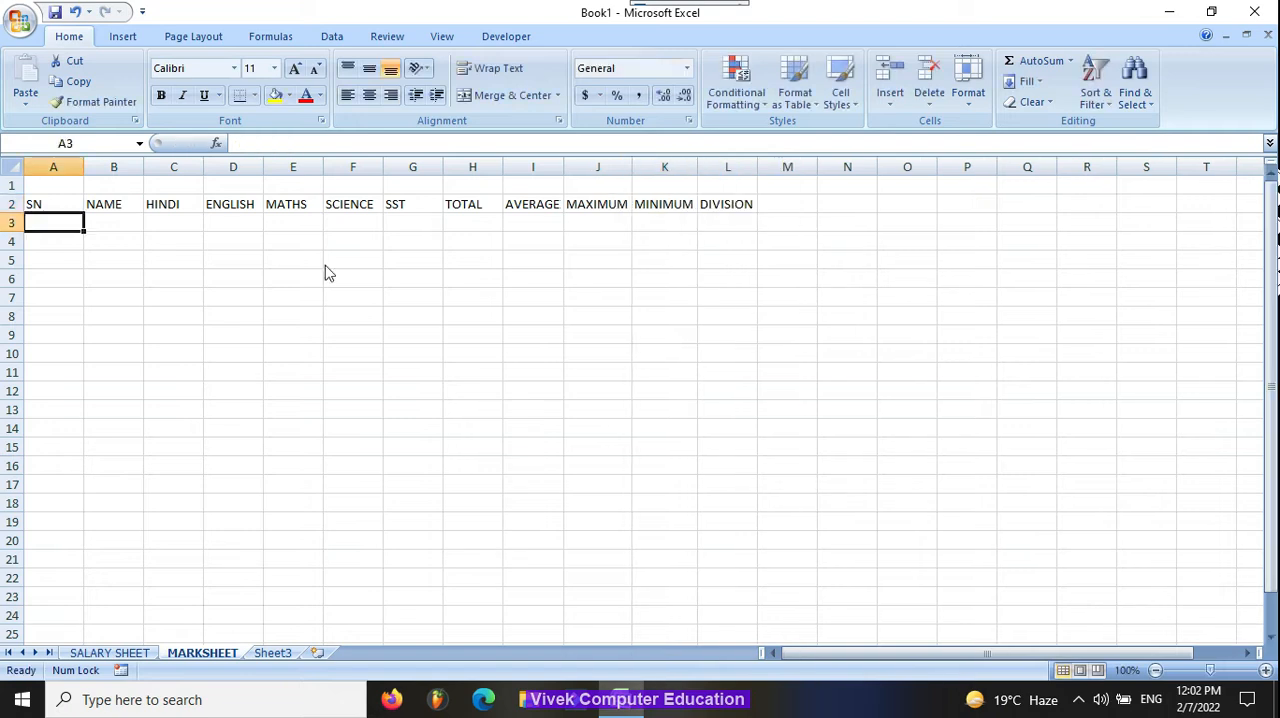
Step: Enter serial number 1 and the first student's name in row 3
type("1")
key("Tab")
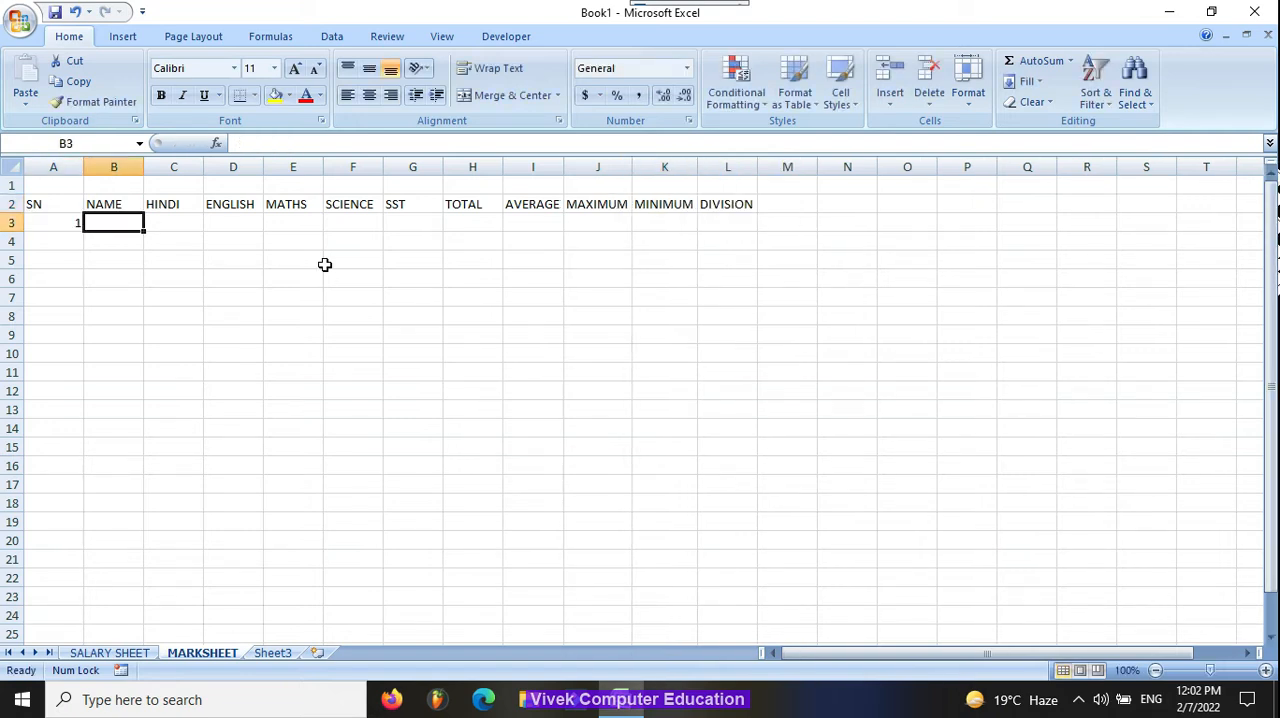
type("PANKAJ")
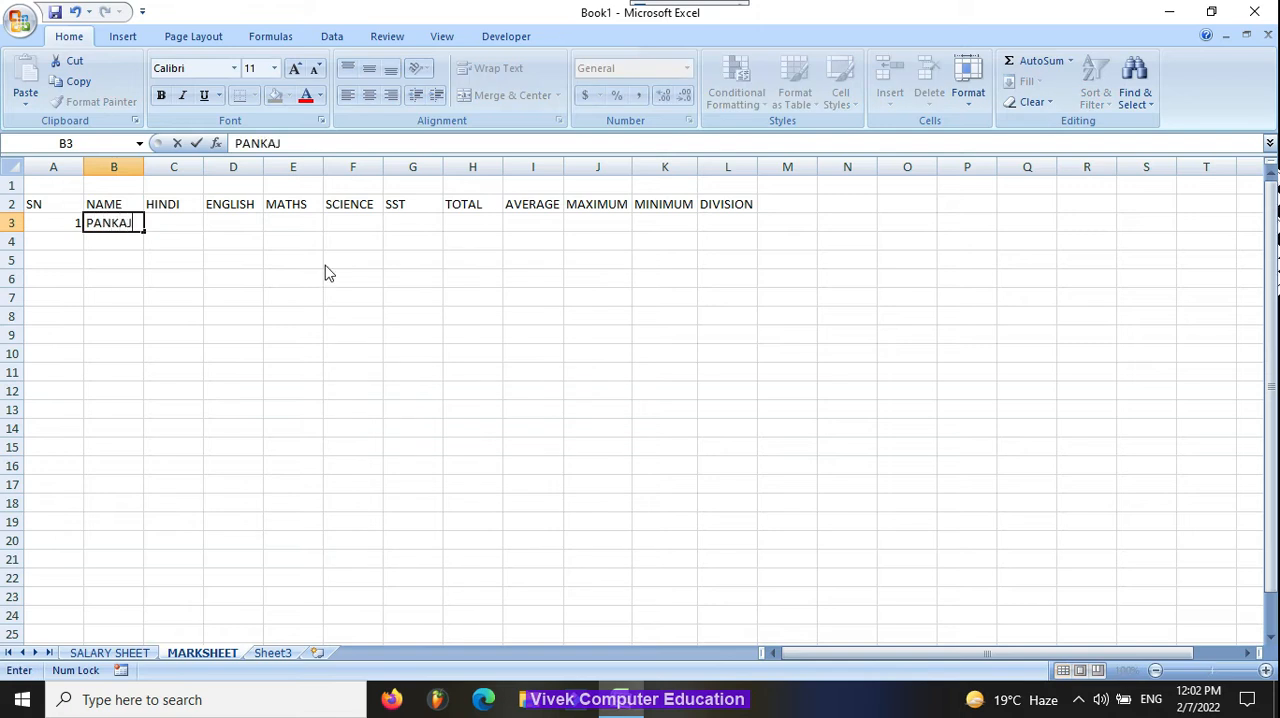
key("Tab")
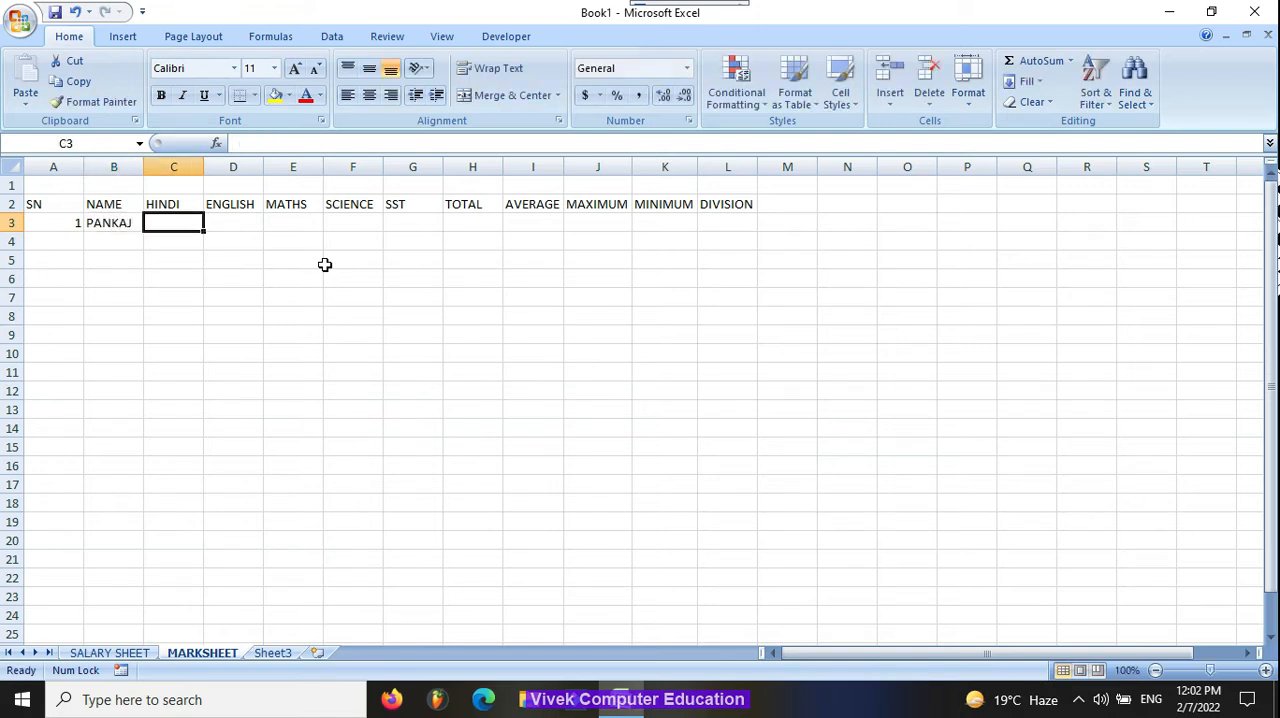
Step: Enter the first student's marks in C3 to G3: 58 Hindi, 88 English, 96 Maths, 74 Science and 70 SST
type("58")
key("Tab")
type("5")
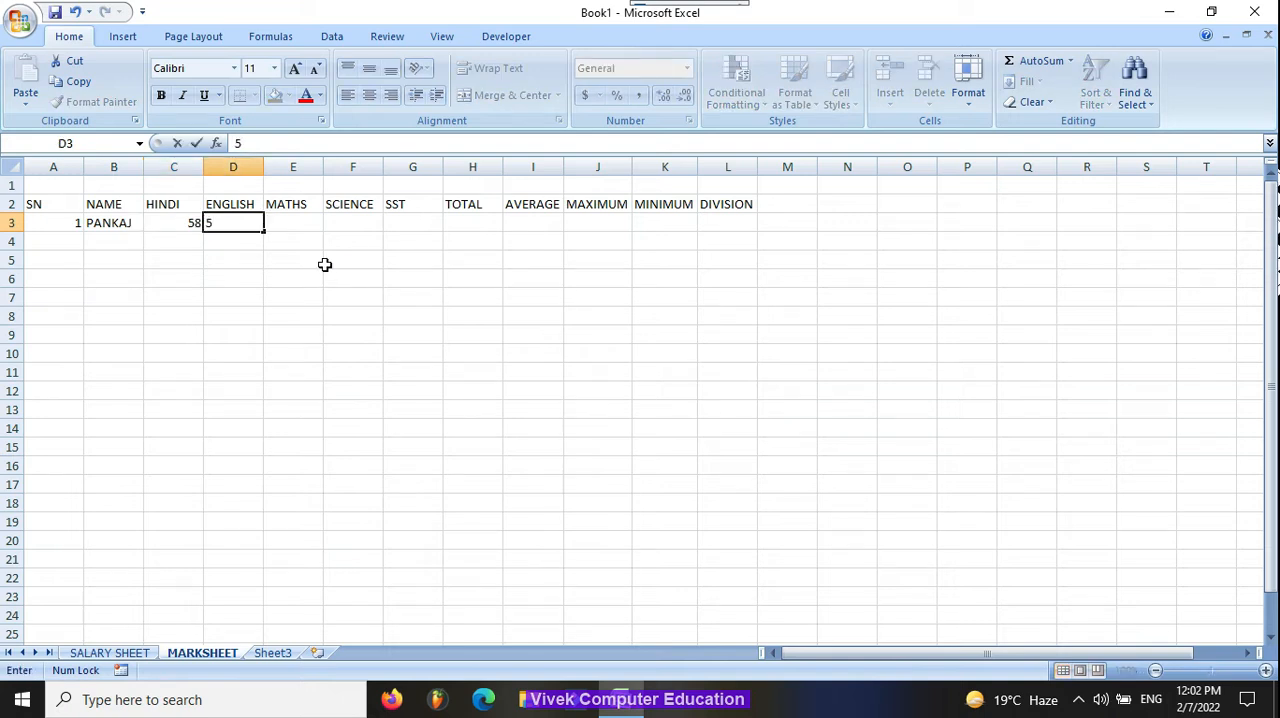
type("8")
key("Tab")
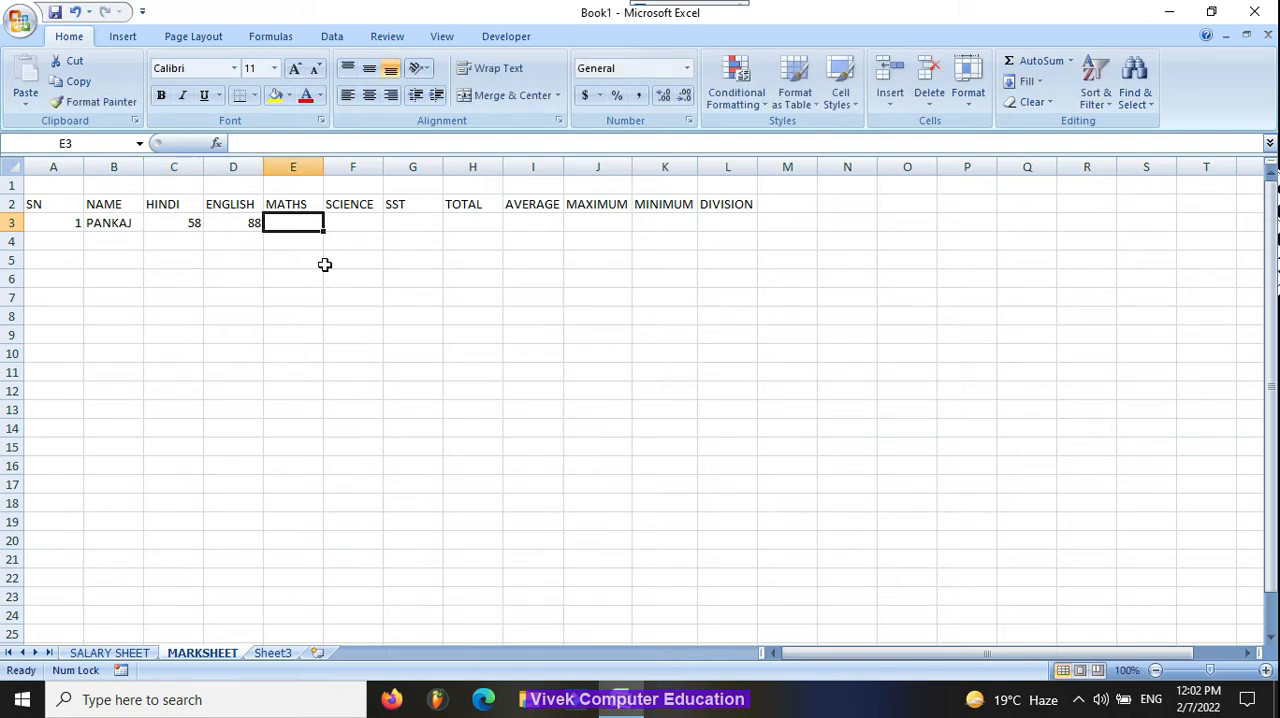
type("96")
key("Tab")
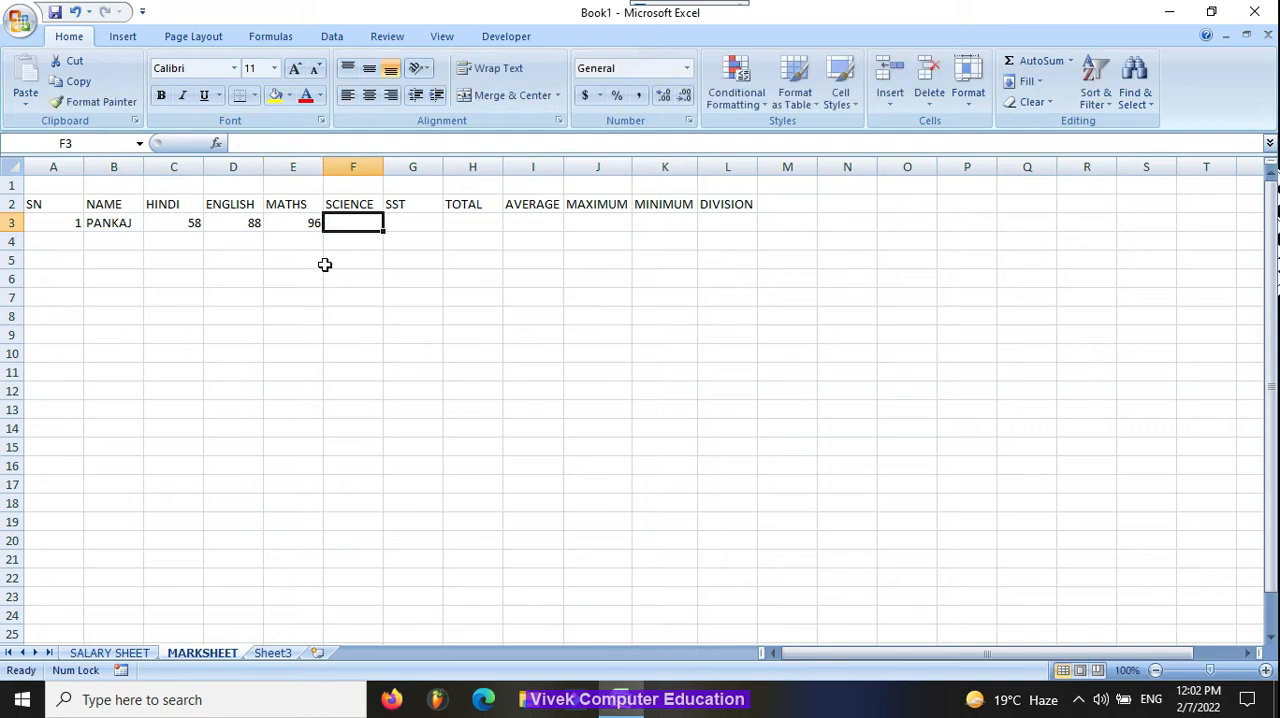
type("74")
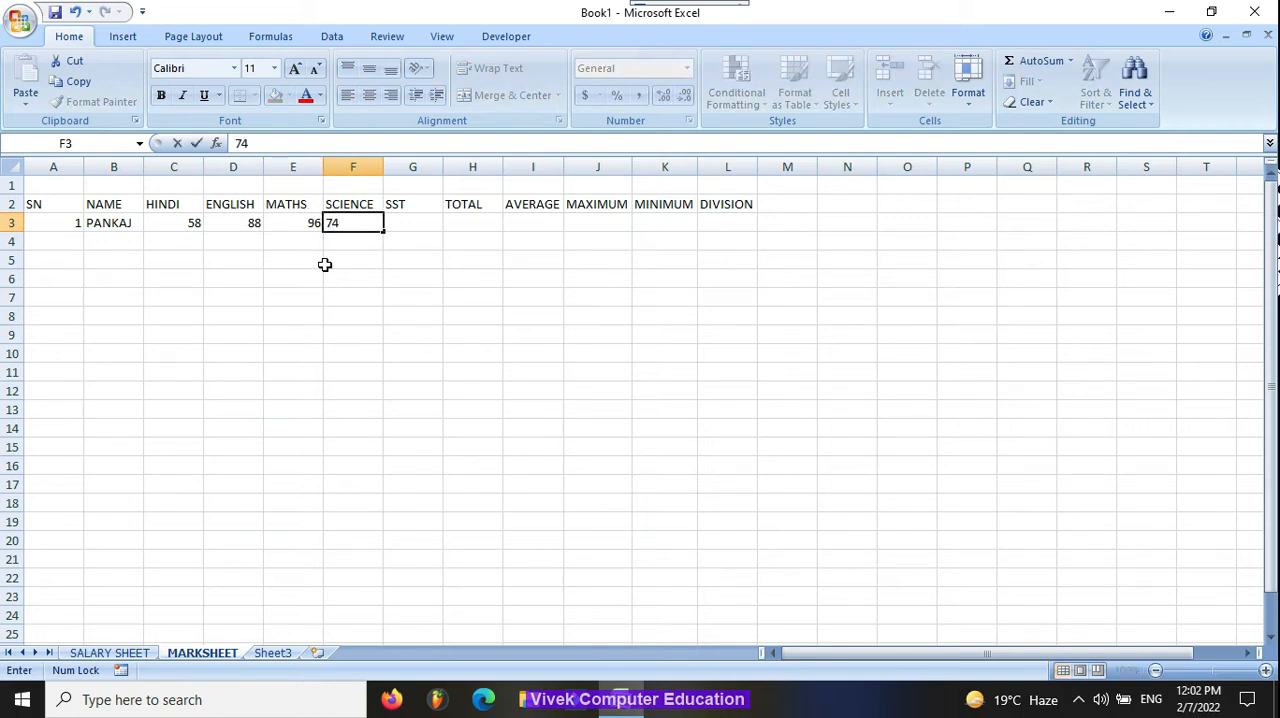
key("Tab")
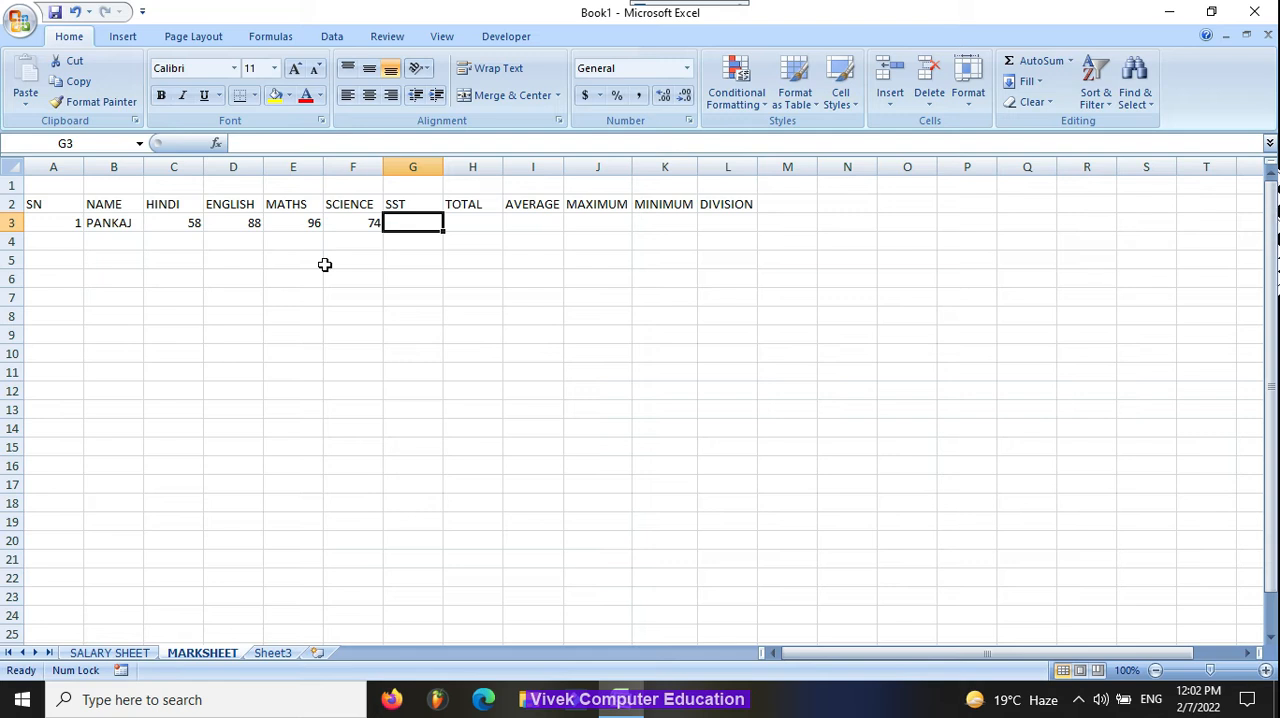
type("70")
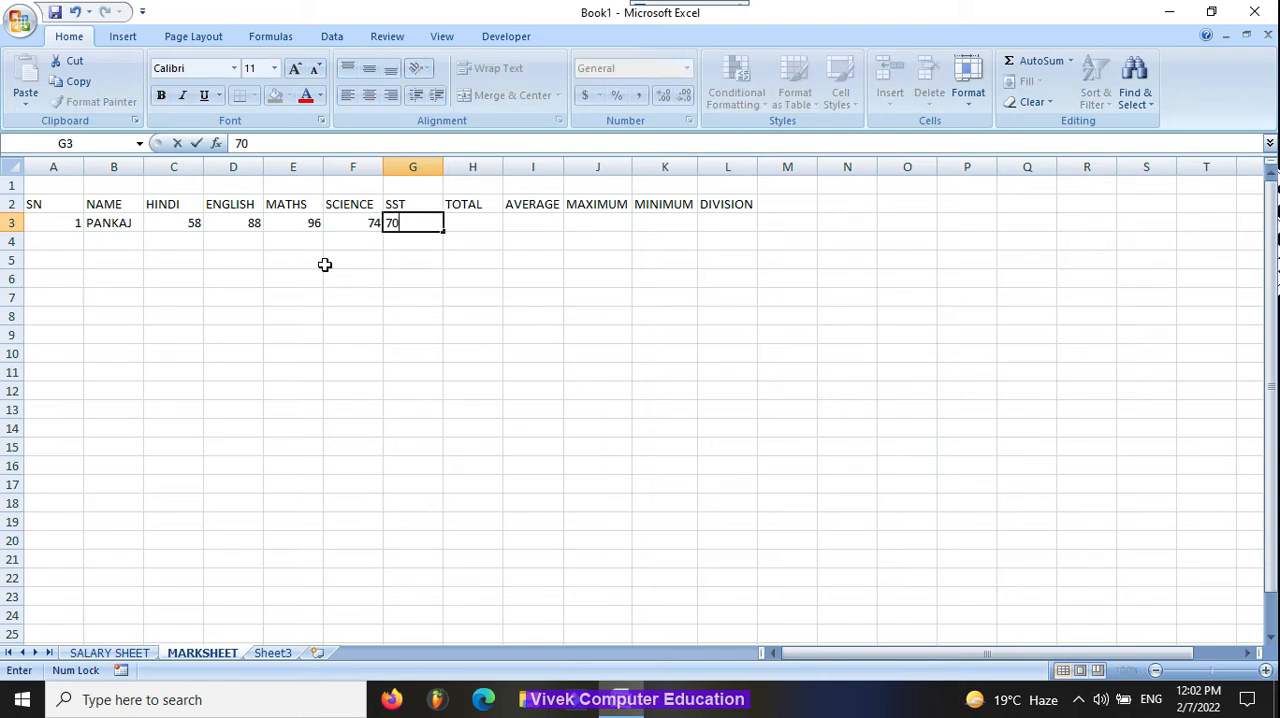
key("Tab")
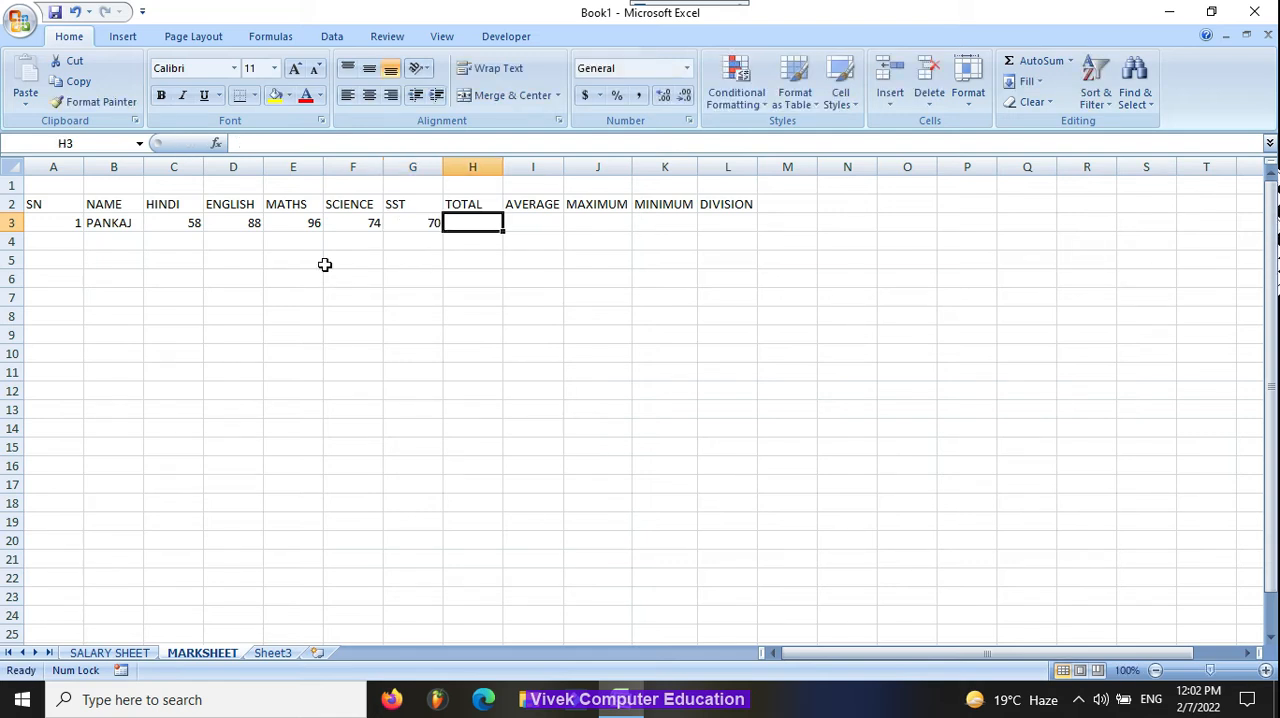
Step: Calculate the first student's total in H3 with a SUM of the marks in C3:G3
type("=")
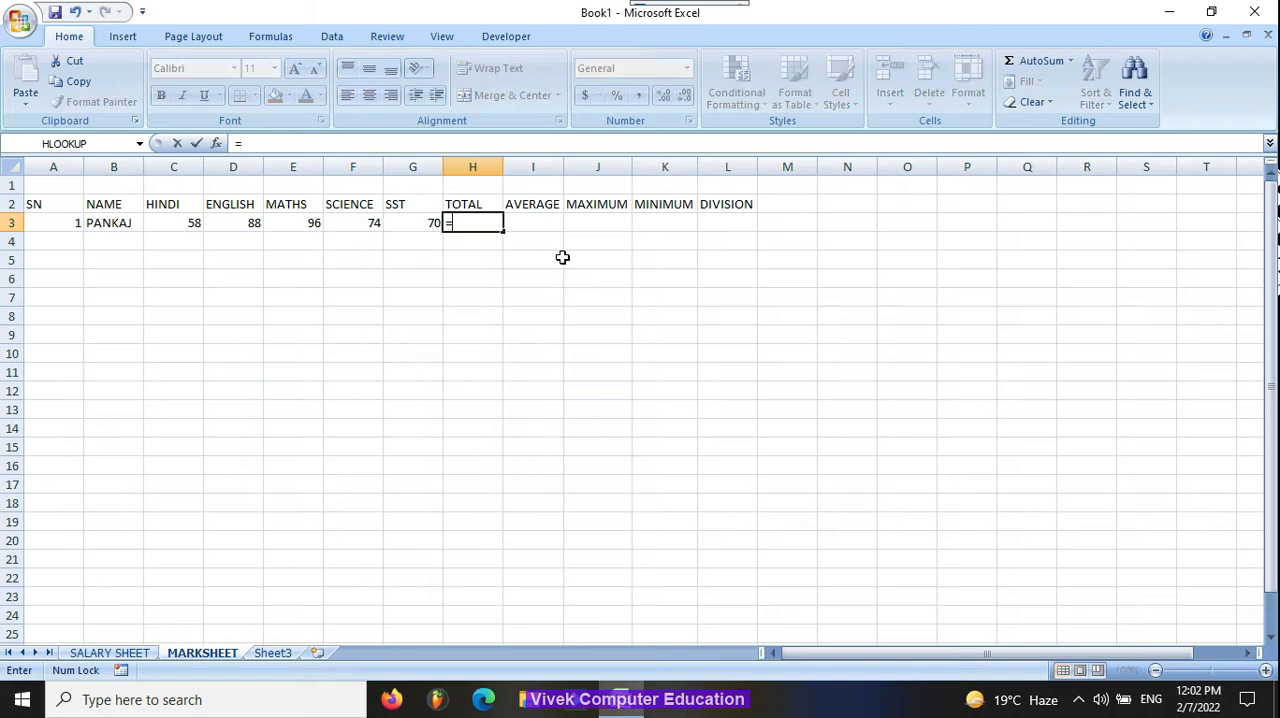
type("SUM(")
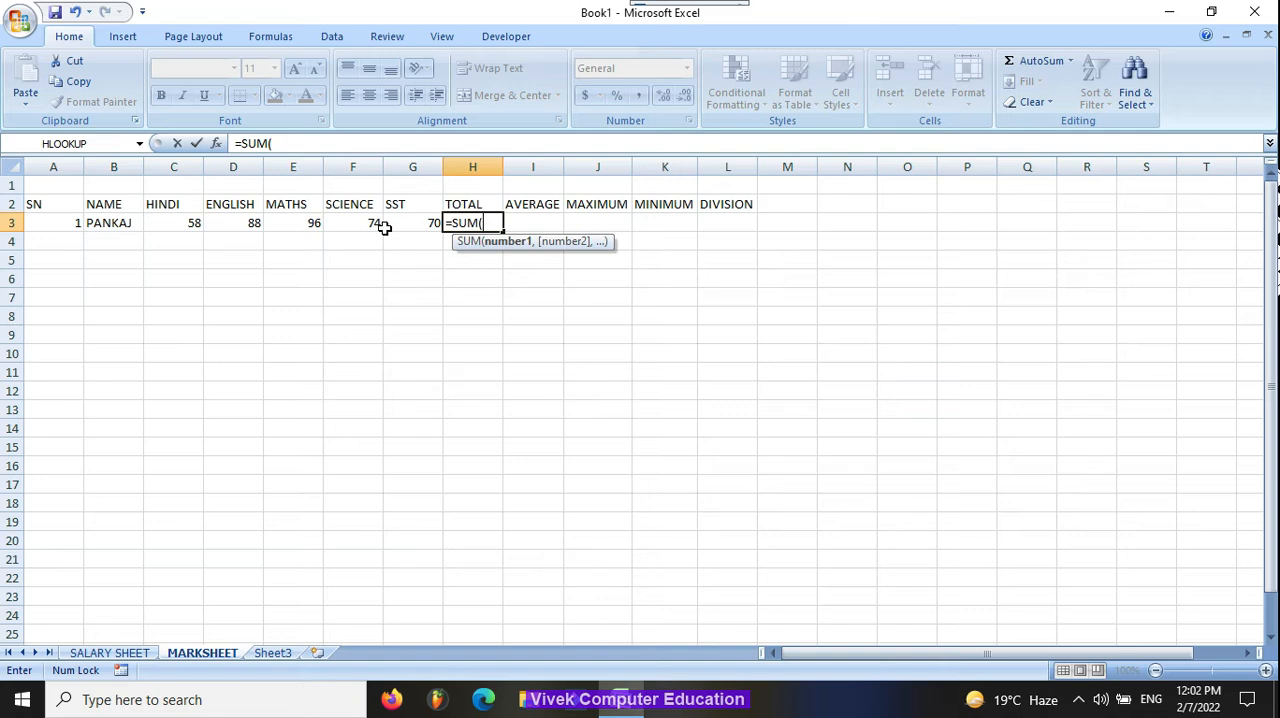
left_click(176, 223)
left_click_drag(176, 223, 420, 223)
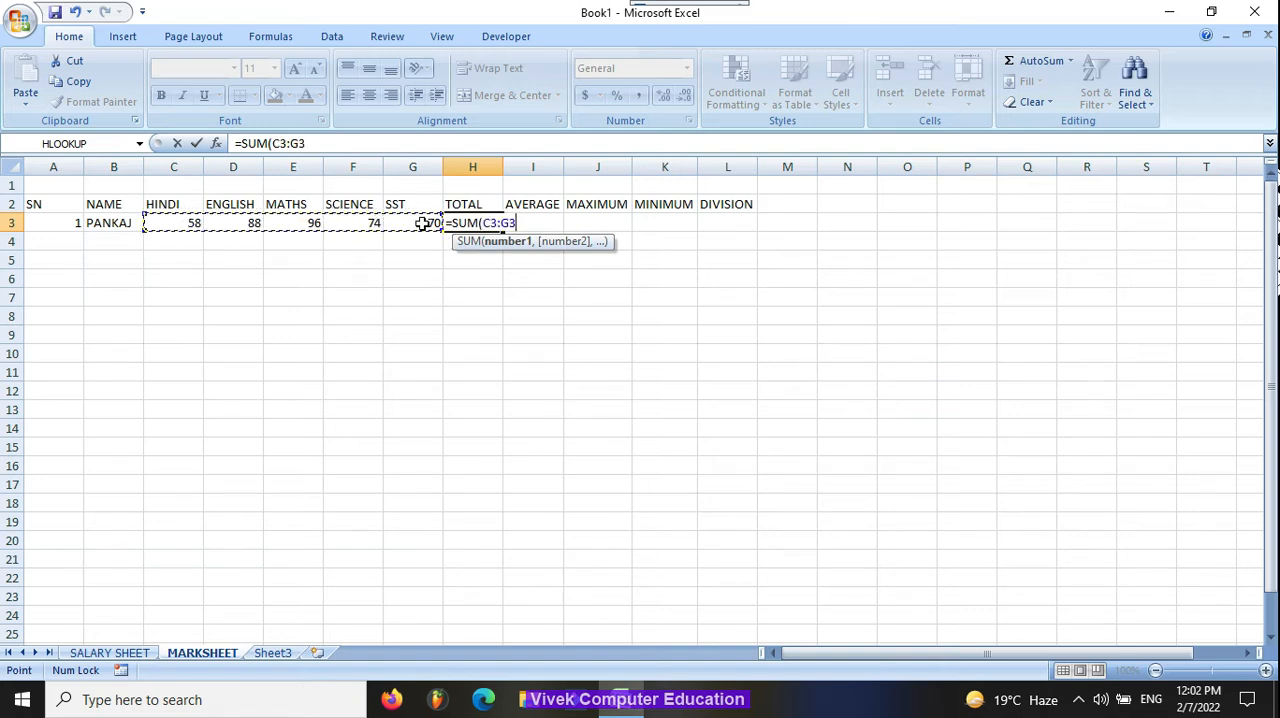
key("Return")
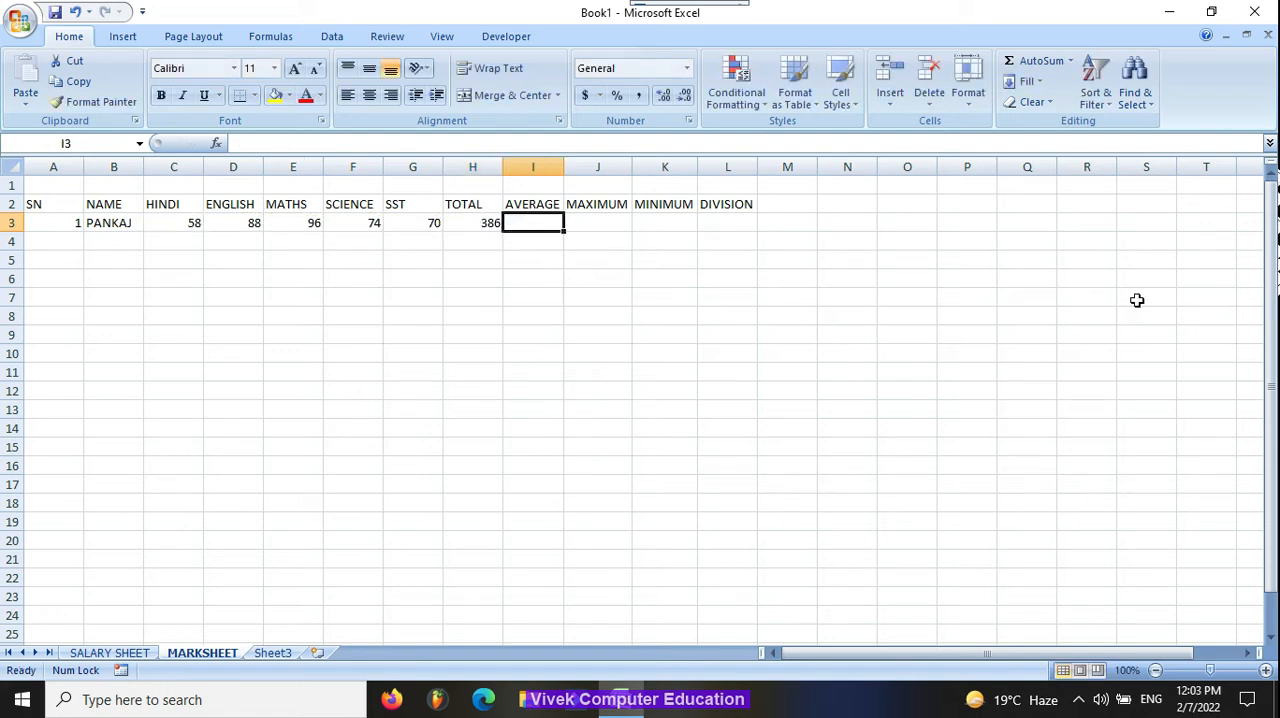
Step: Calculate the average in I3 by dividing the total in H3 by the number of subjects
type("=")
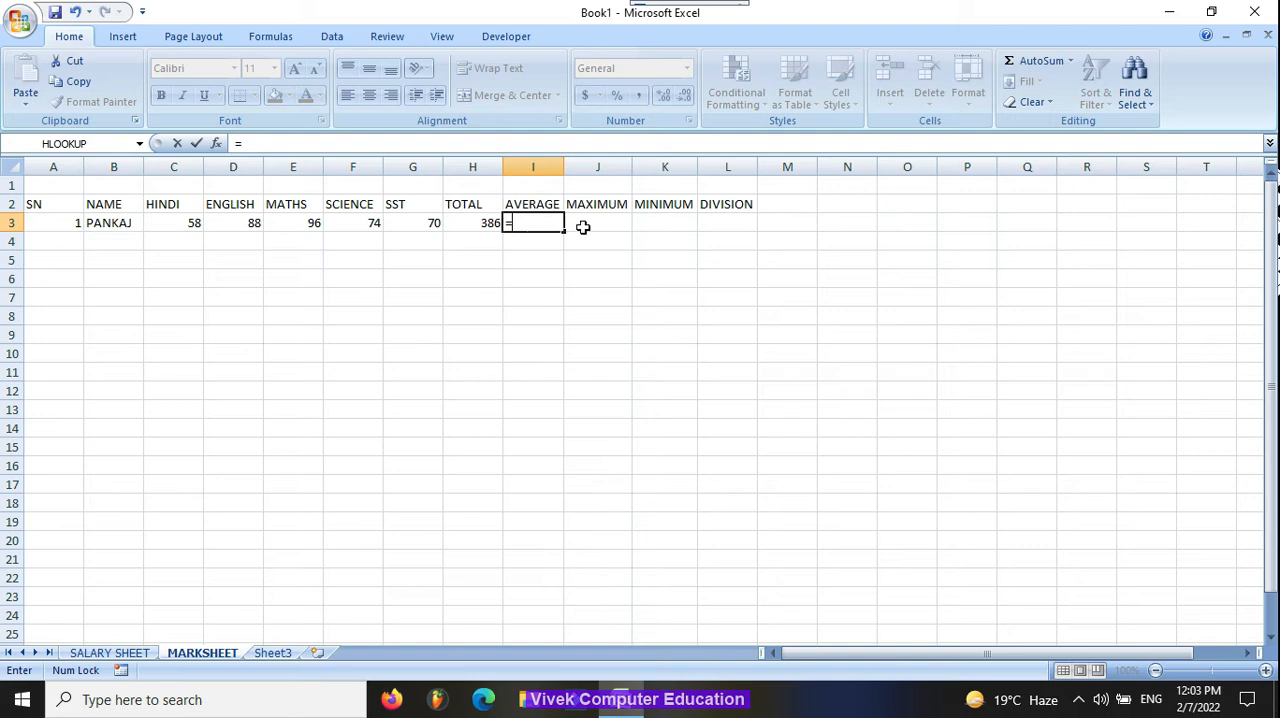
left_click(489, 223)
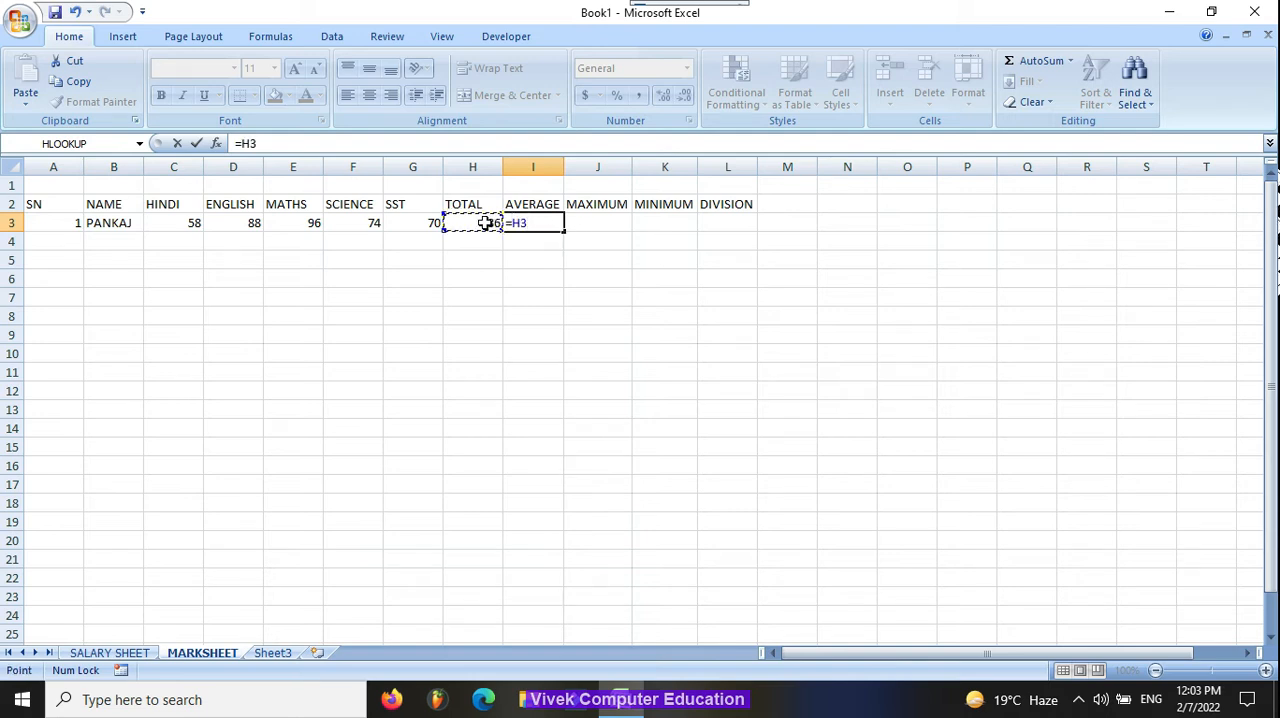
type("/5")
left_click(588, 215)
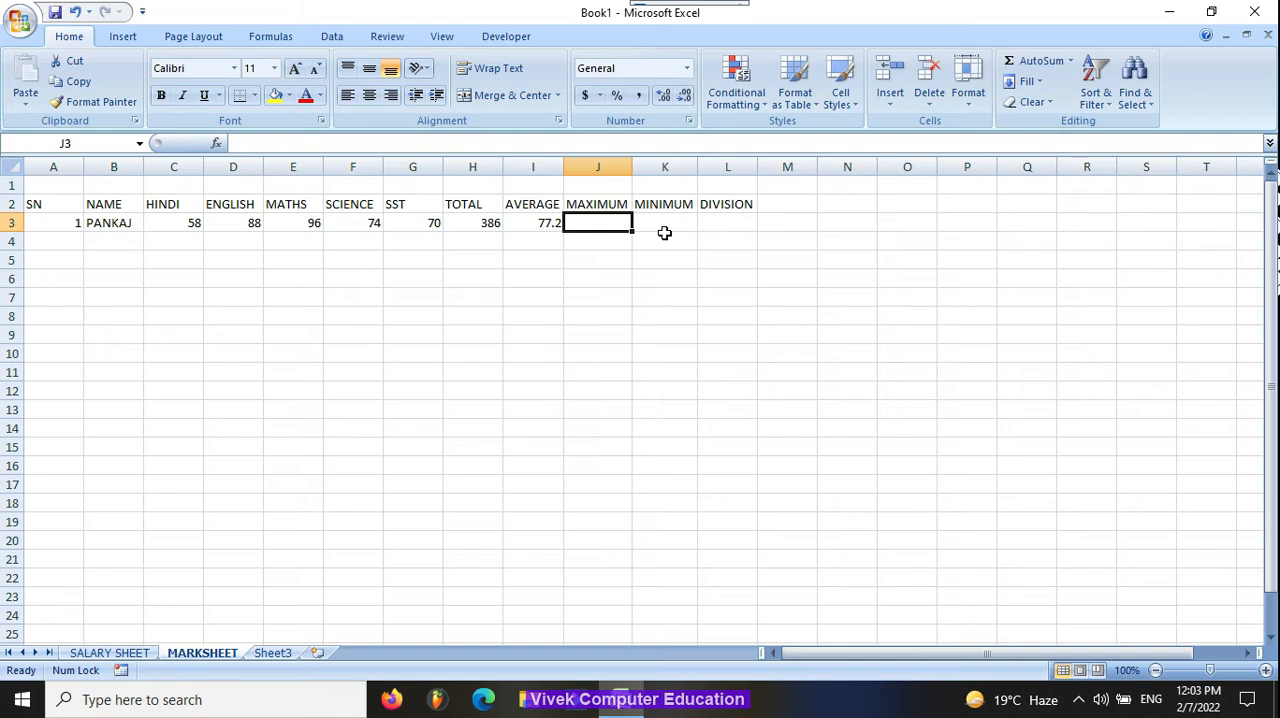
Step: Find the highest mark in J3 with the MAX function over C3:G3
type("=MAX(")
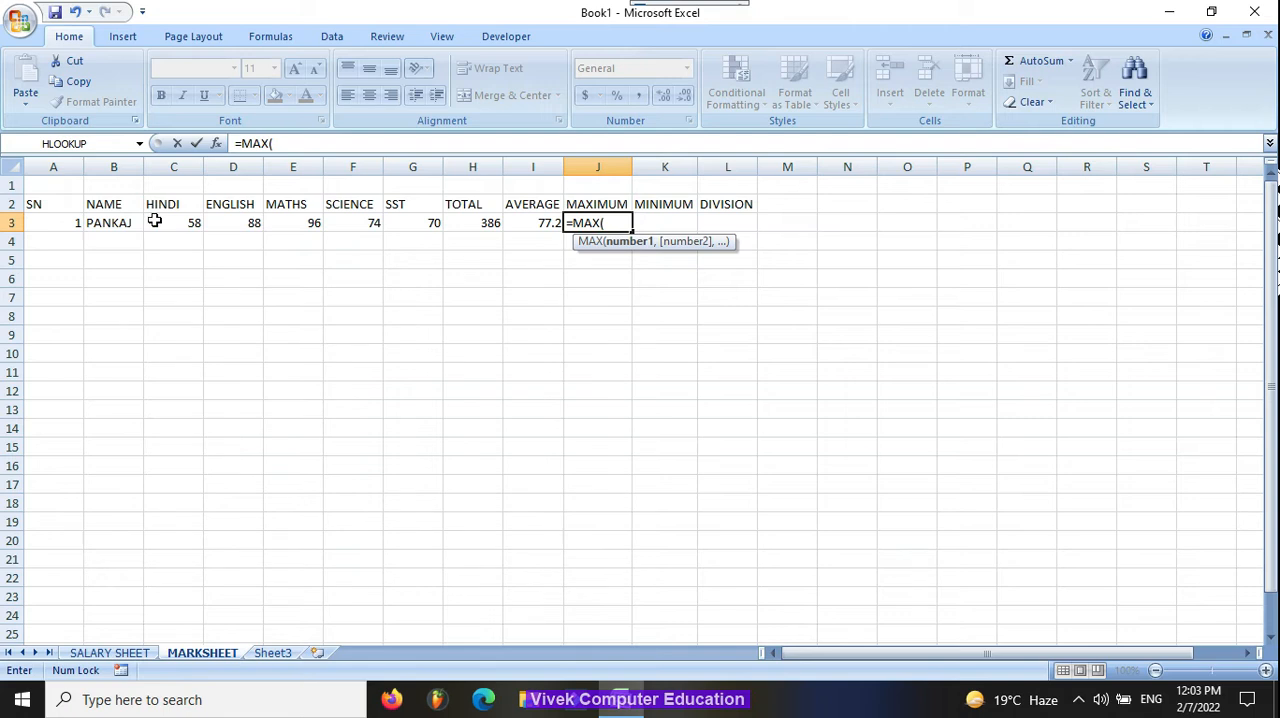
left_click_drag(155, 220, 430, 222)
key("Return")
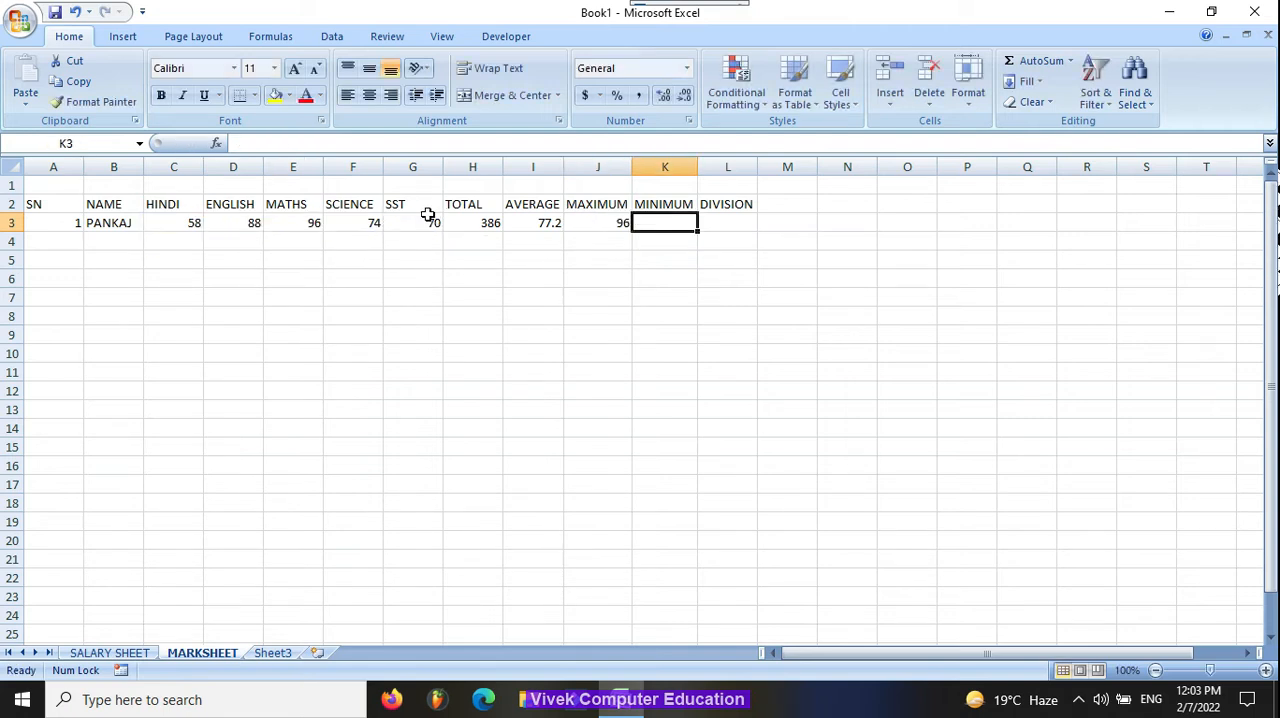
Step: Find the lowest mark in K3 with the MIN function over C3:G3
type("=MIN(")
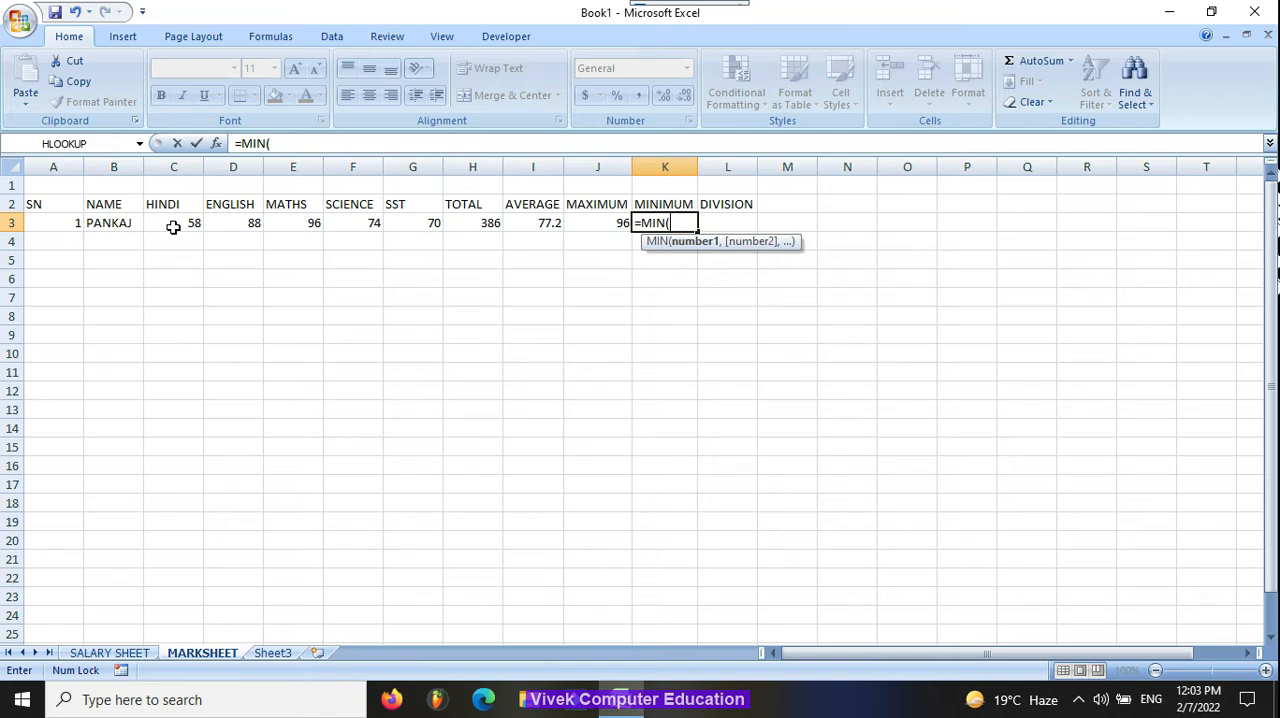
left_click_drag(176, 225, 429, 229)
key("Return")
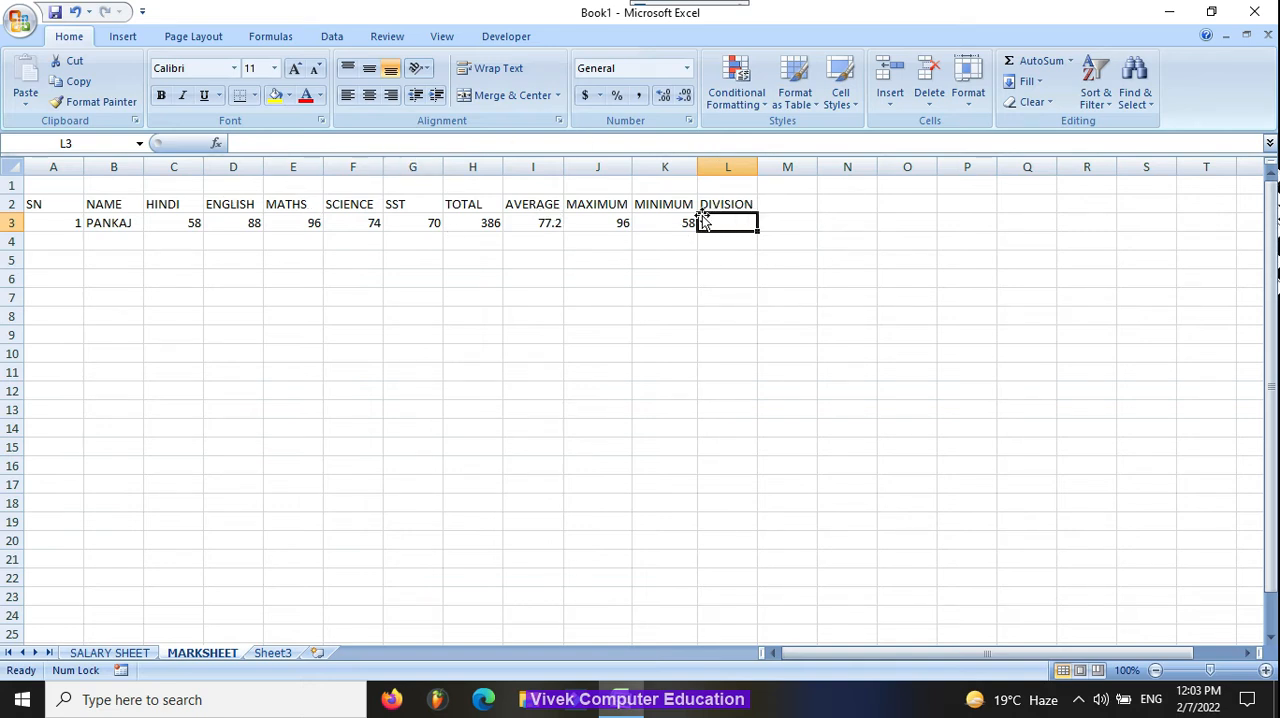
type("=IF(")
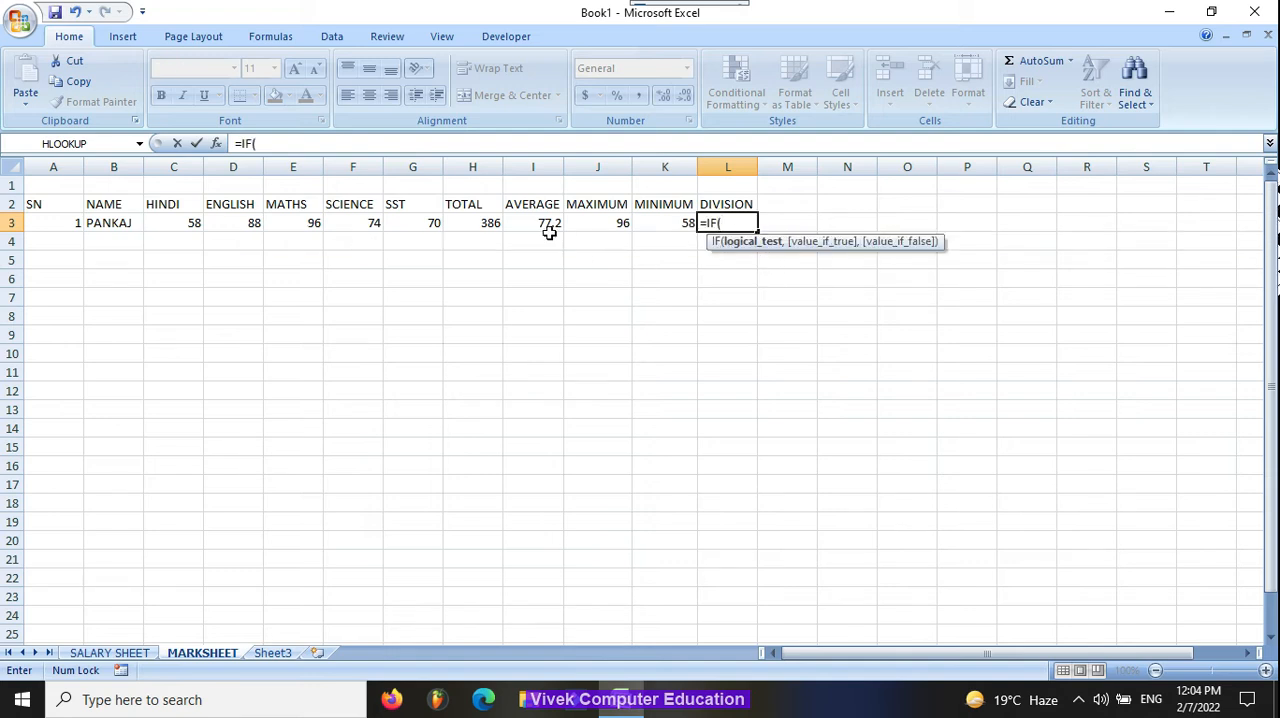
left_click(452, 223)
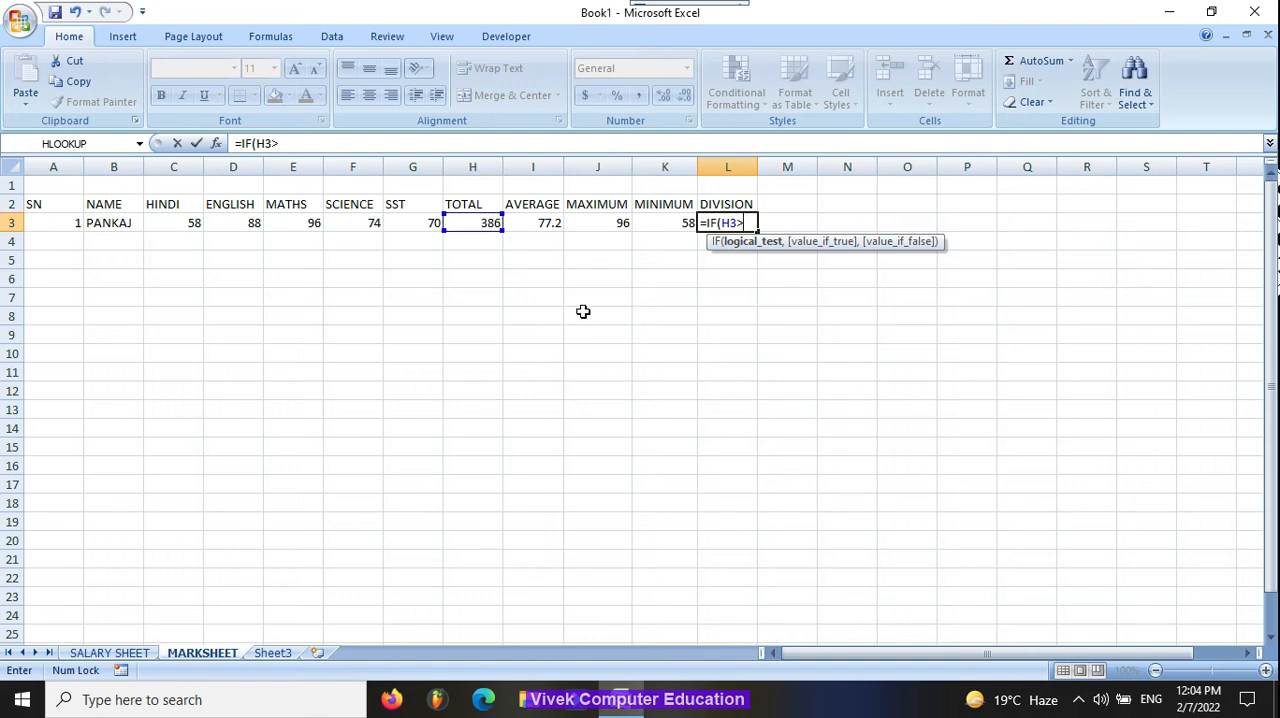
type(">")
key("BackSpace")
key("BackSpace")
key("BackSpace")
key("BackSpace")
key("BackSpace")
key("BackSpace")
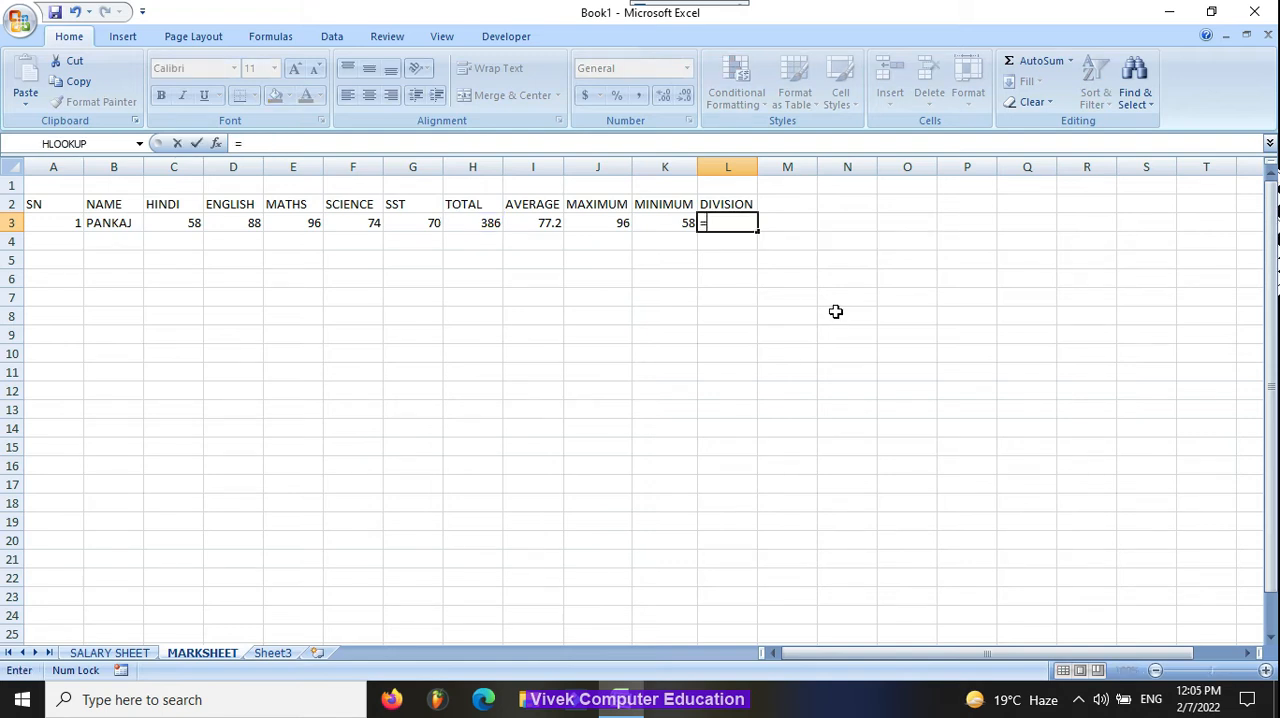
Step: Begin the division formula in L3 with an IF that returns "1ST" when H3>359
type("IF(")
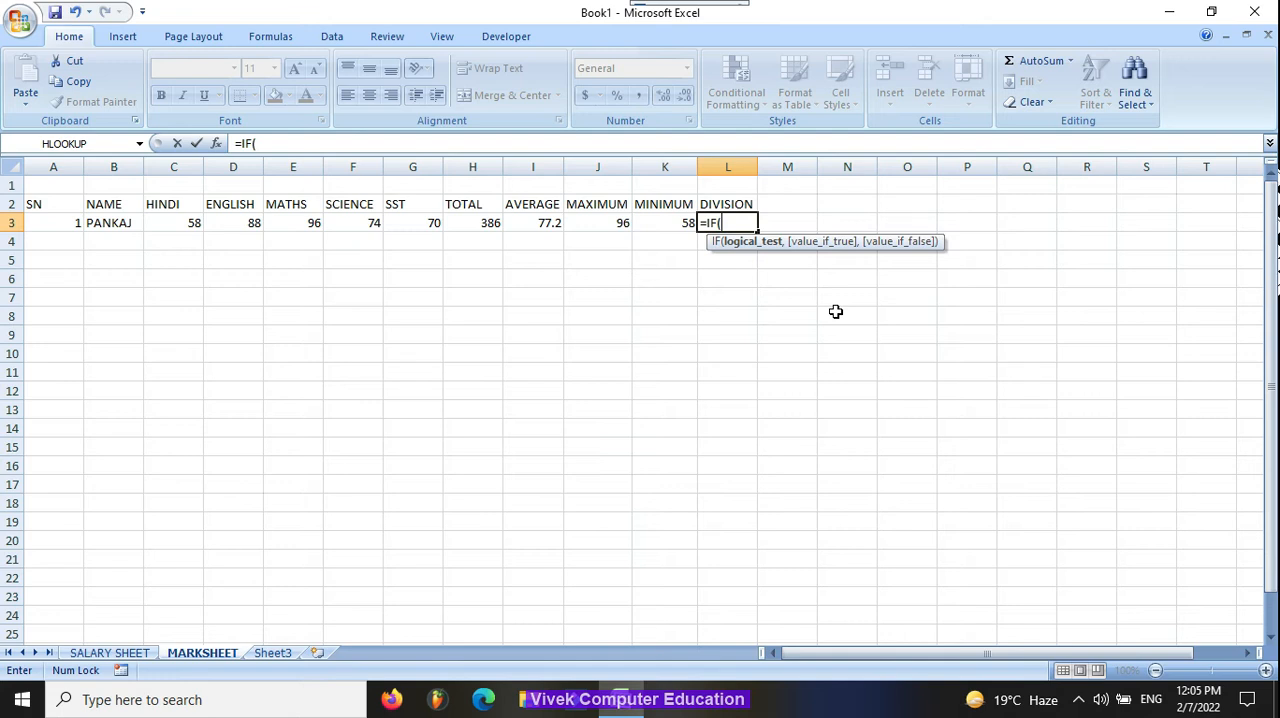
type("H3>359")
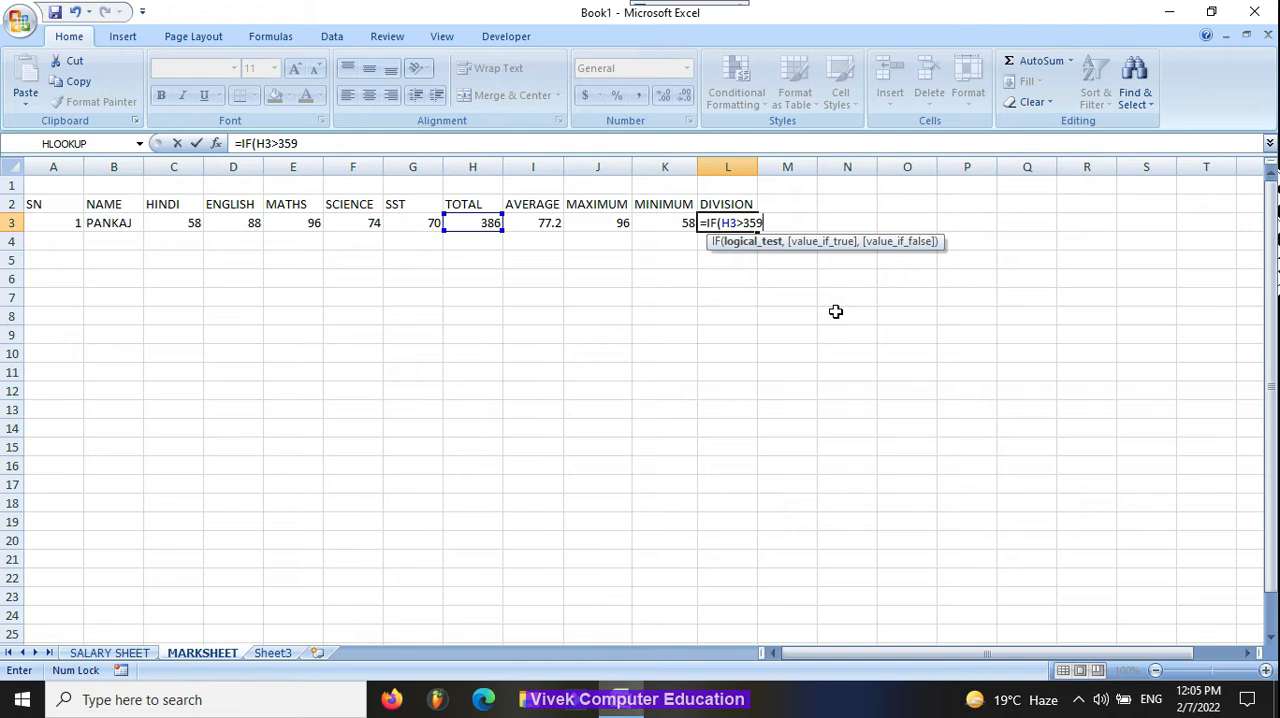
type(",\"1ST\",")
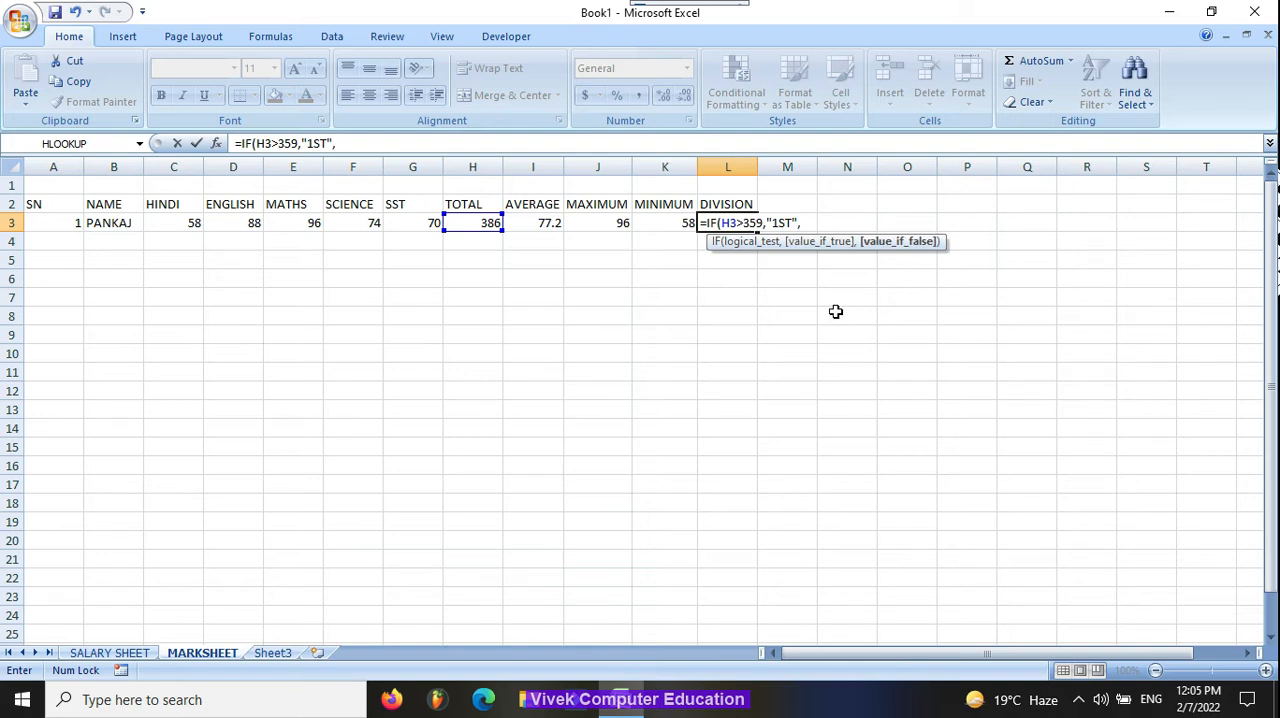
type("IF(H3>")
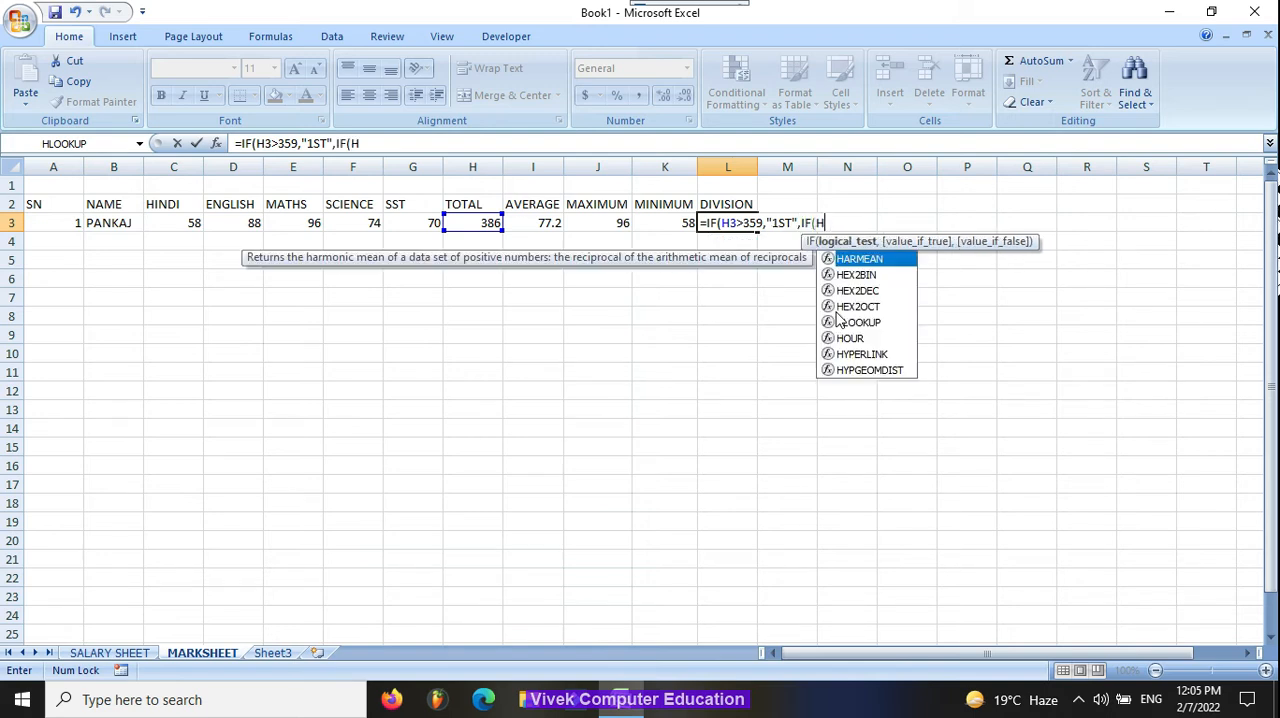
type("23")
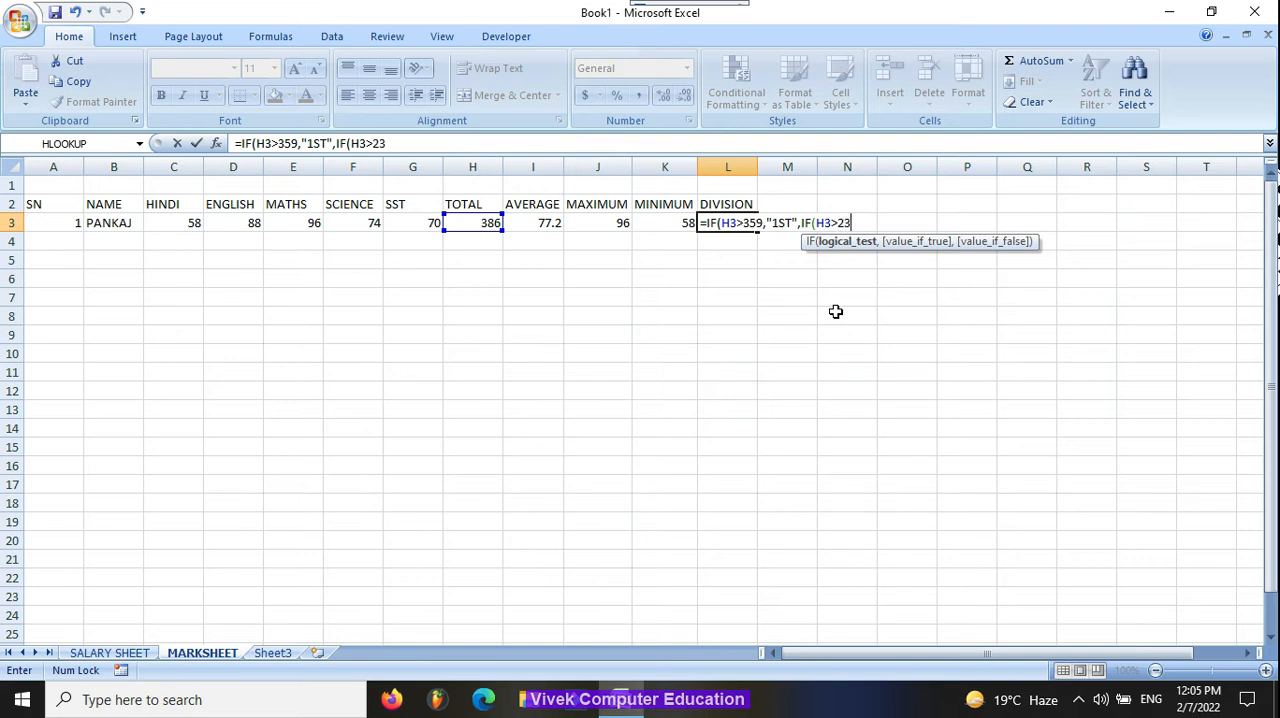
type("9,")
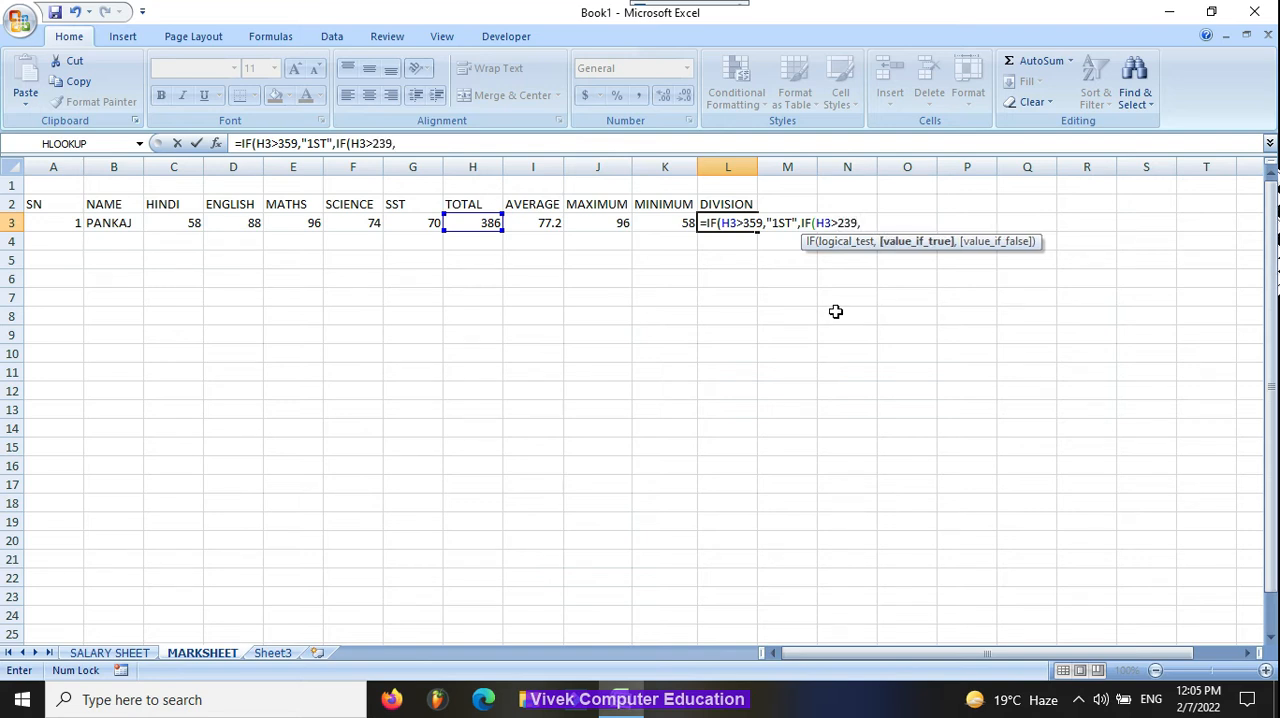
type("\"2ND\",IF(H3")
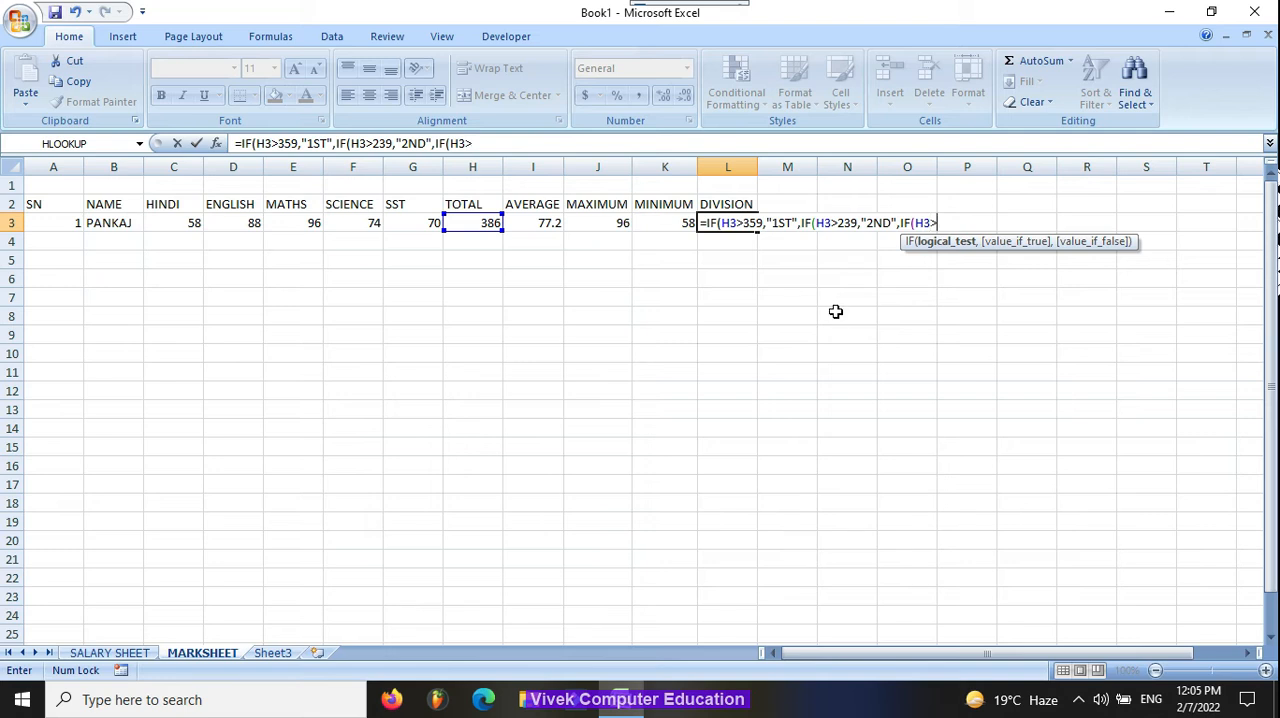
type(">169,\"")
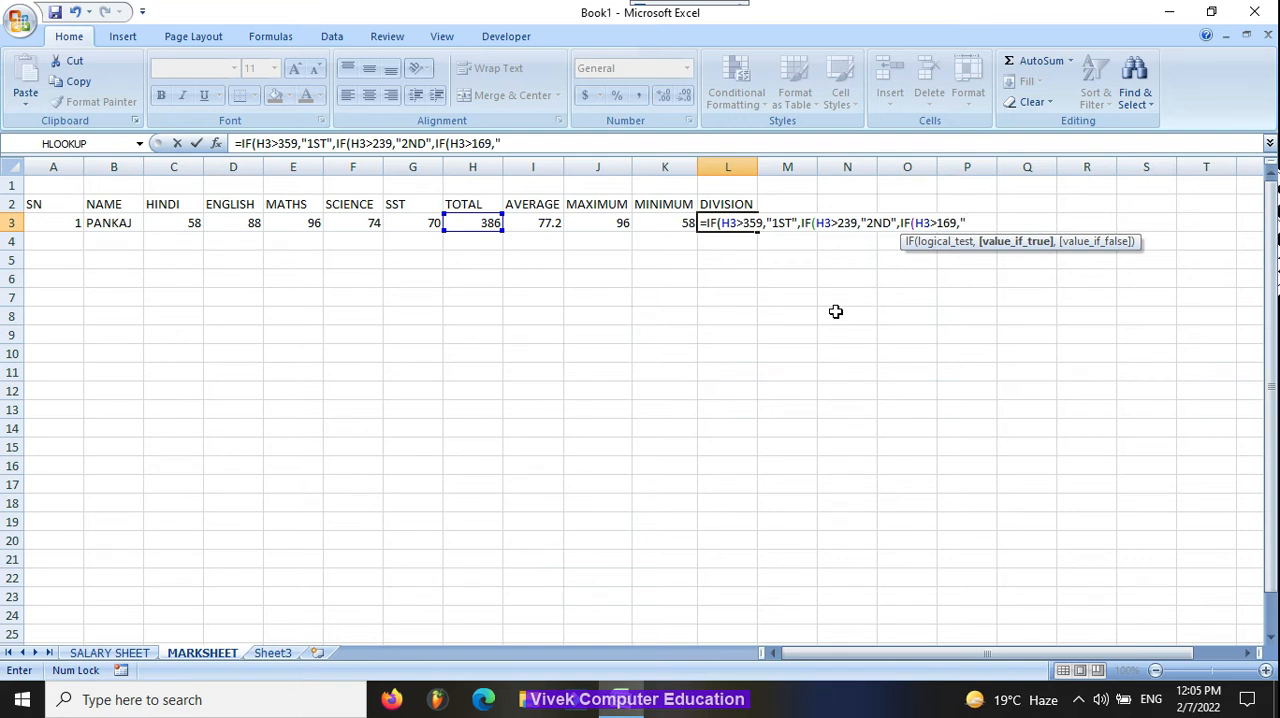
Step: Nest a third IF in the L3 formula that returns "3RD" when H3>169
type("3RD\"")
Step: Complete the L3 formula with nested IFs for "PASS" when H3>165 and "FAIL" when H3>99, accepting the proposed bracket correction
type(",IF(H3>165,\"PASS\",IF(H3>99,\"FAIL")
type("\"))))")
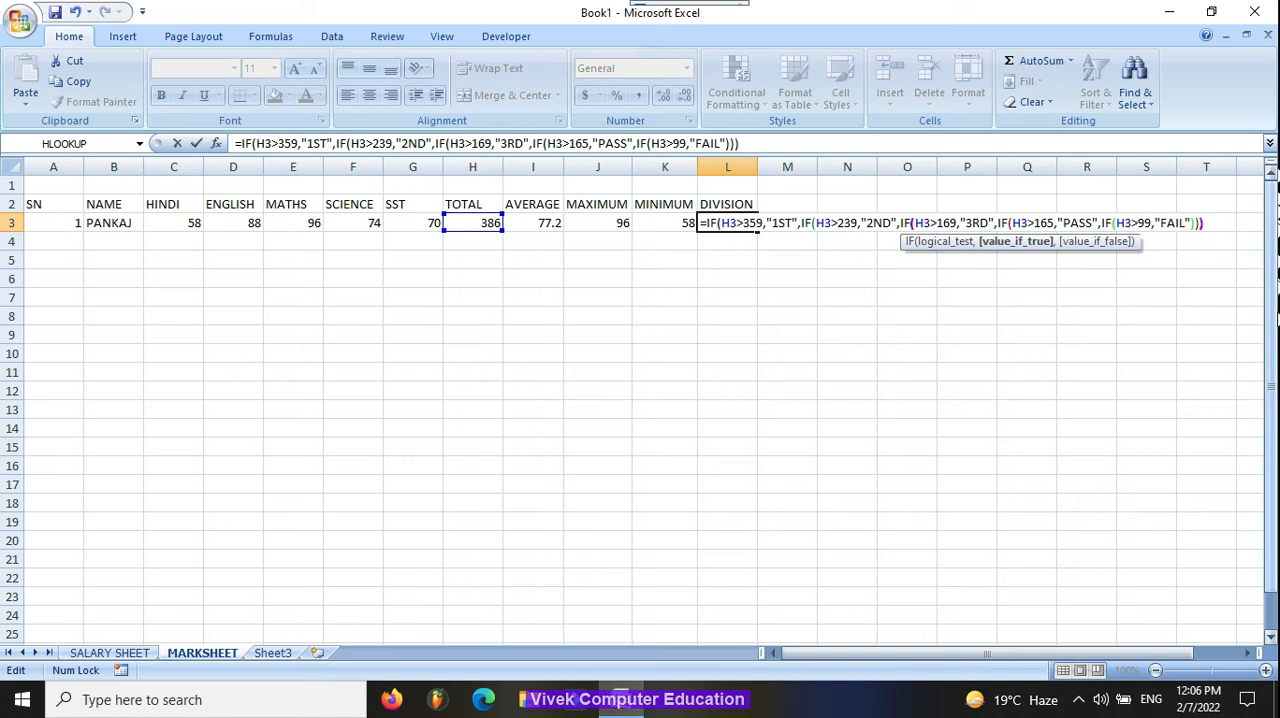
key("Return")
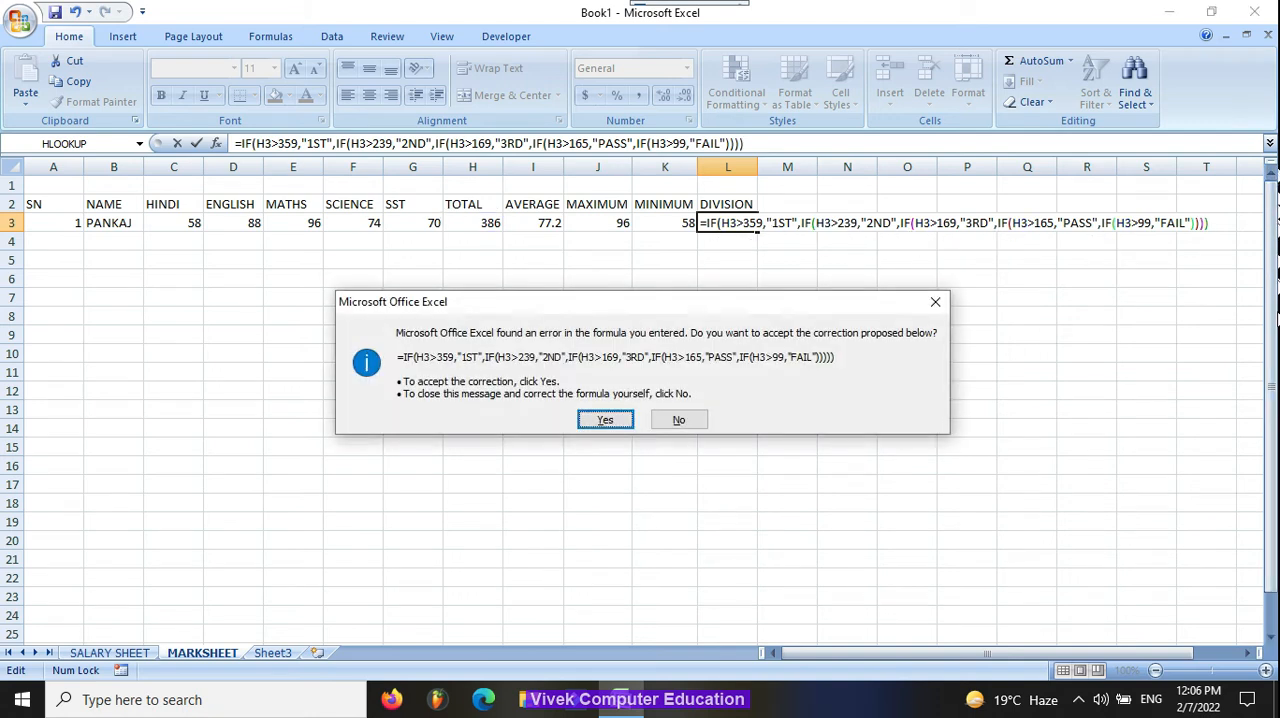
key("Return")
key("Up")
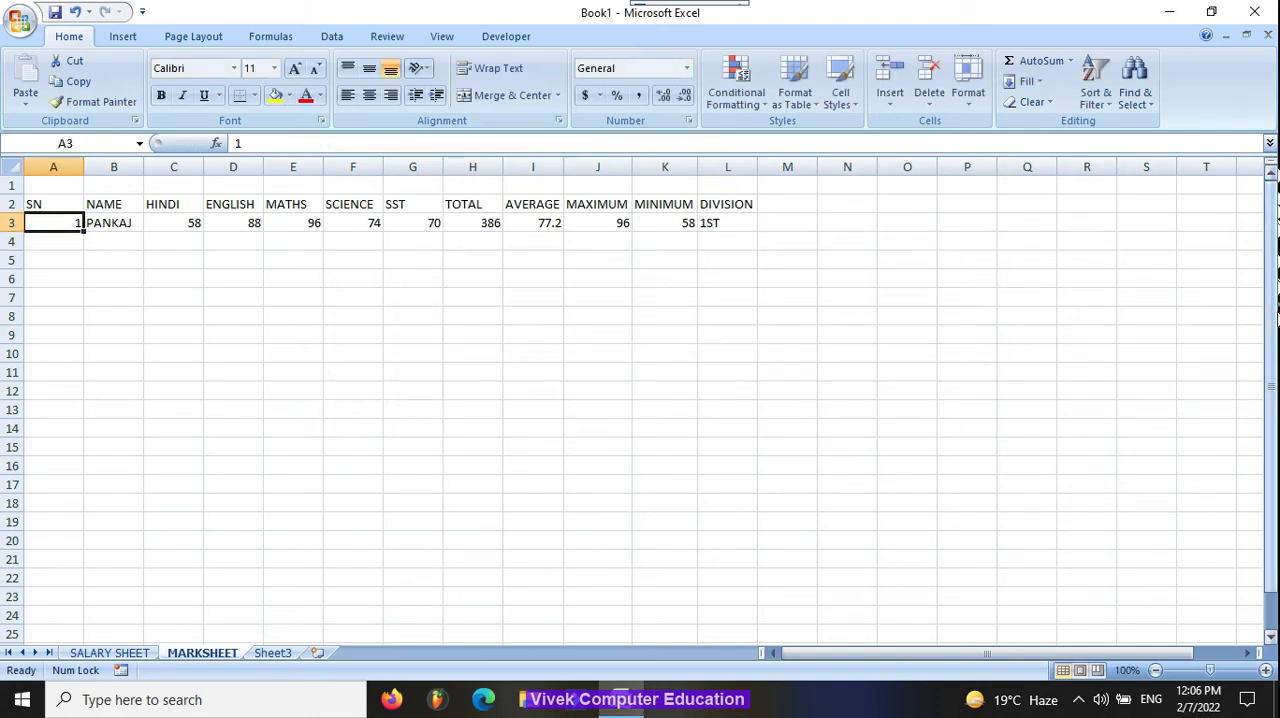
Step: Highlight the entire division formula of L3 to review it
left_click(730, 207)
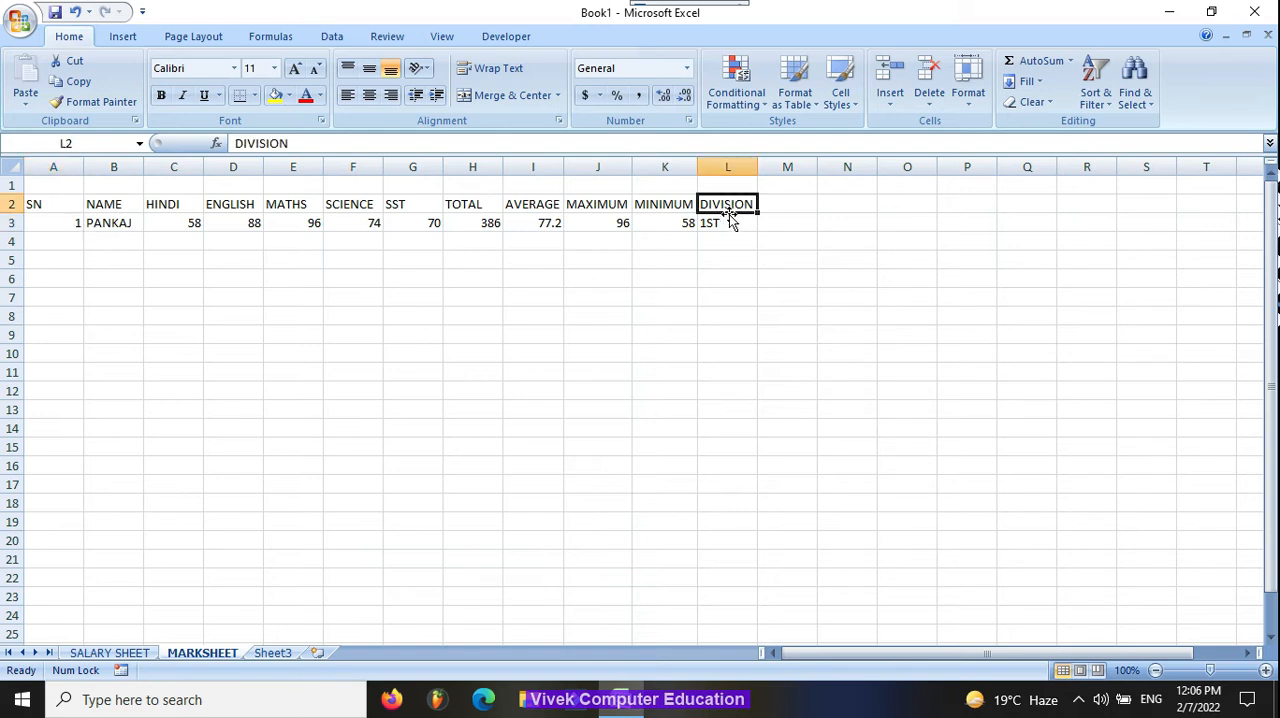
left_click(731, 220)
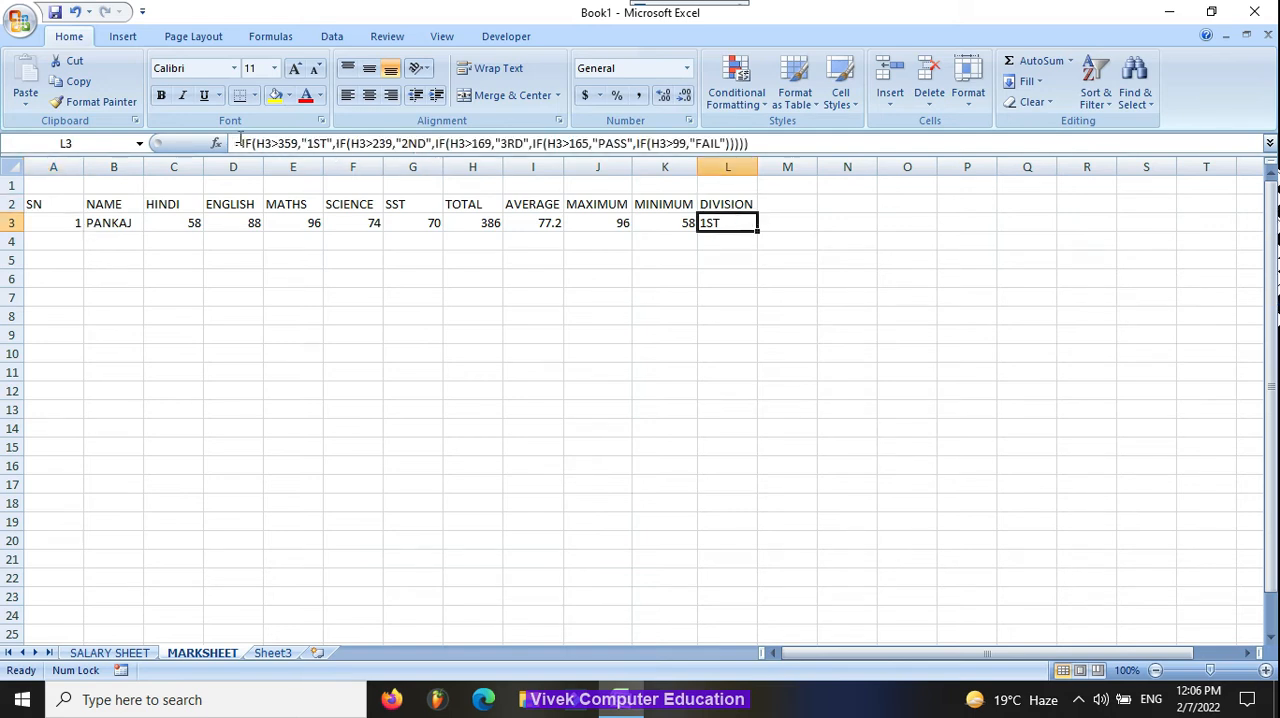
left_click_drag(240, 140, 796, 147)
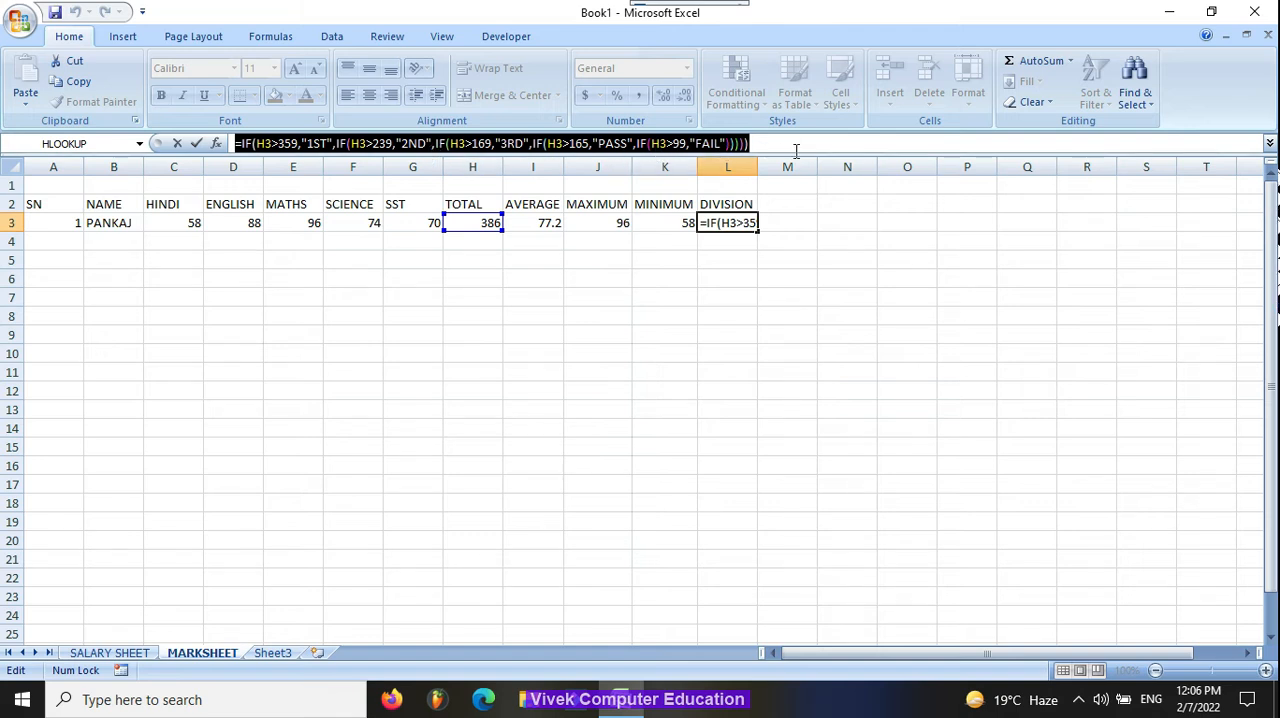
Step: Close the review of the L3 division formula with the formula entered, and reselect L3
left_click(795, 150)
left_click(622, 247)
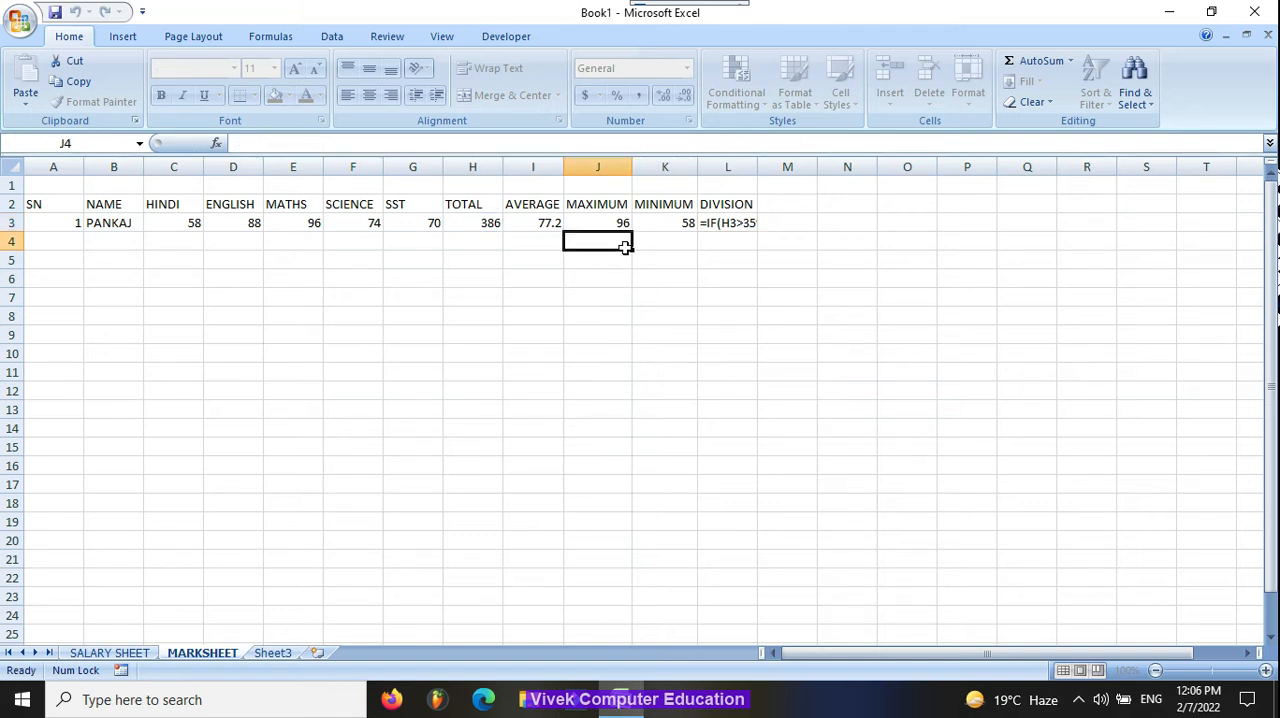
left_click(714, 223)
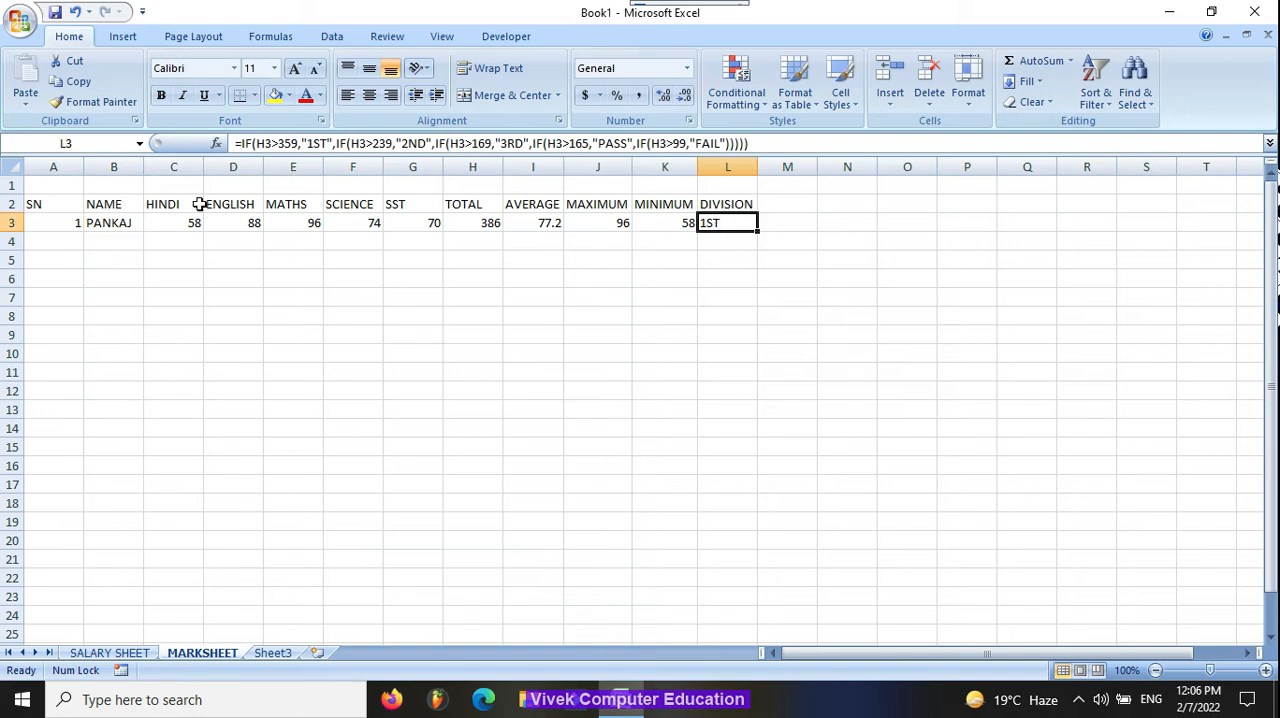
Step: Test the division formula by changing the first student's marks to Hindi 34, English 56 and Maths 58
left_click(172, 223)
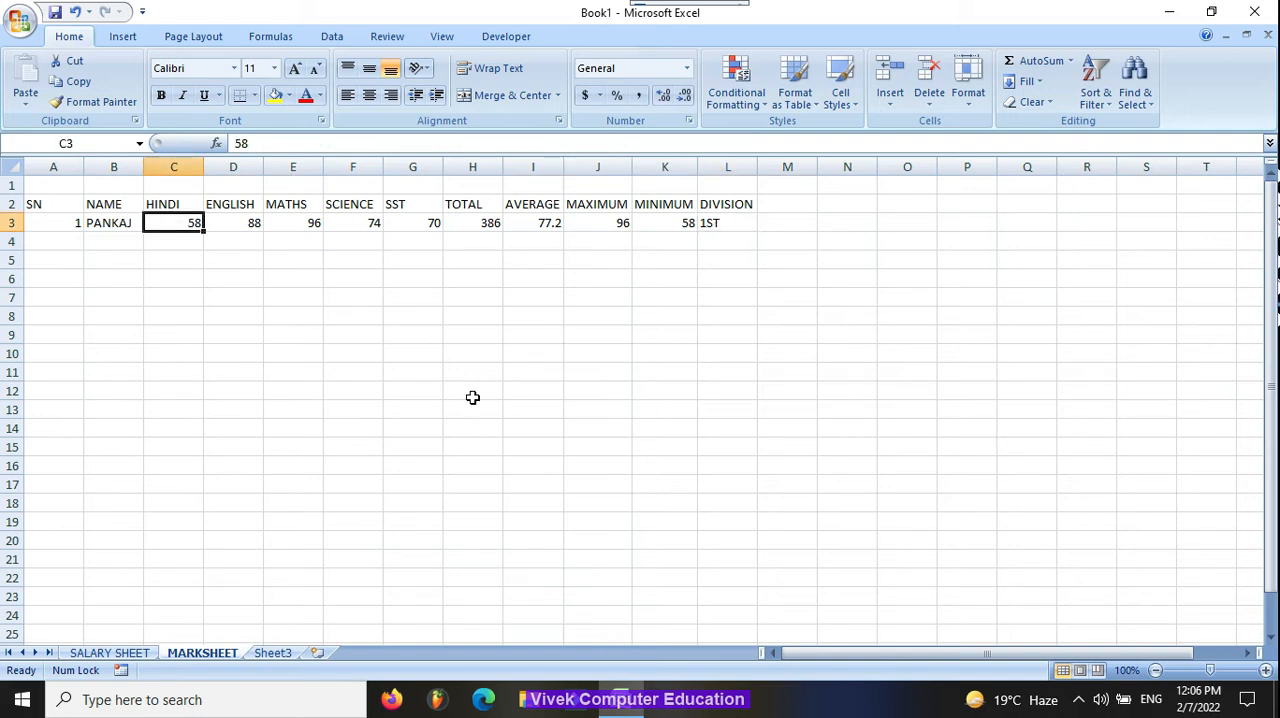
type("34")
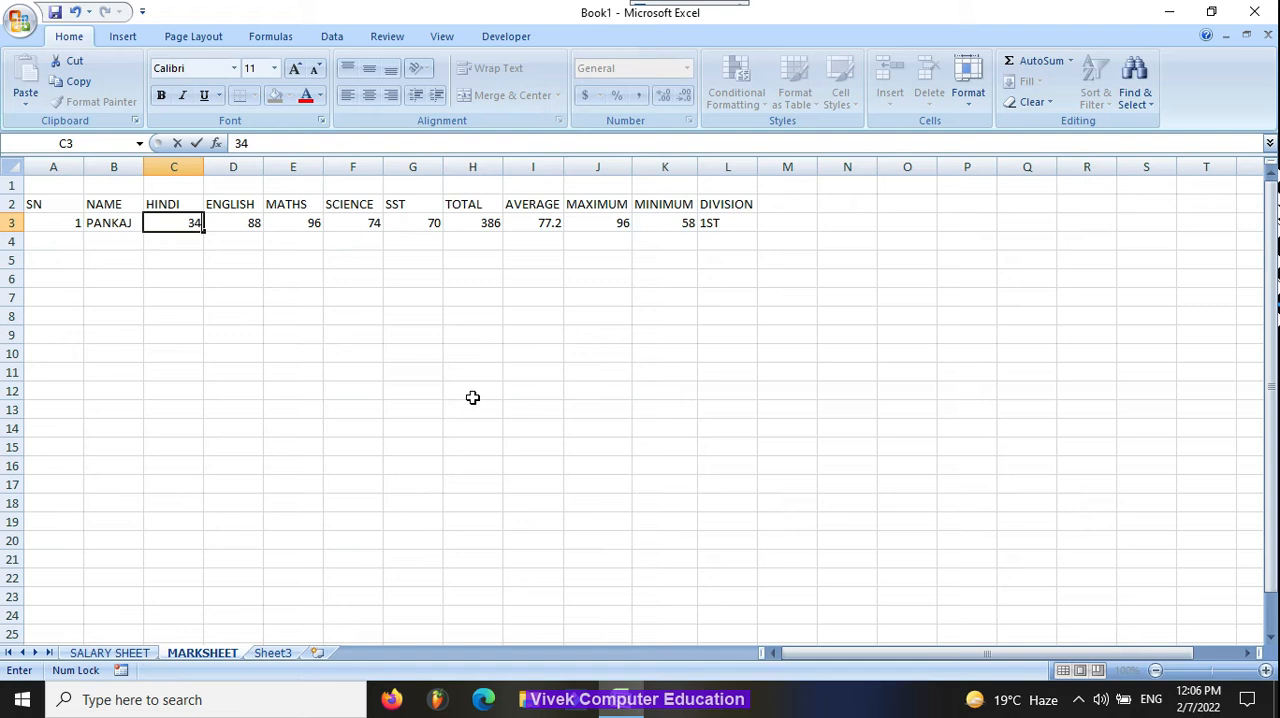
key("Tab")
type("56")
key("Tab")
type("58")
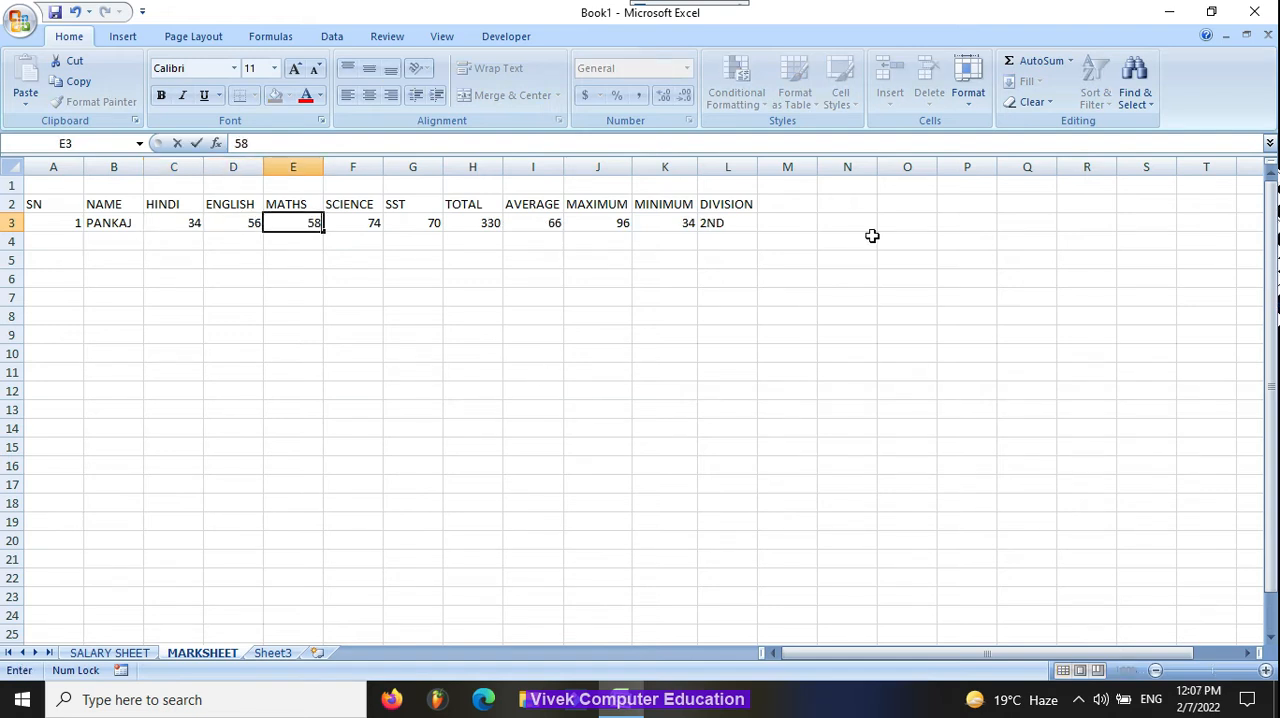
key("Tab")
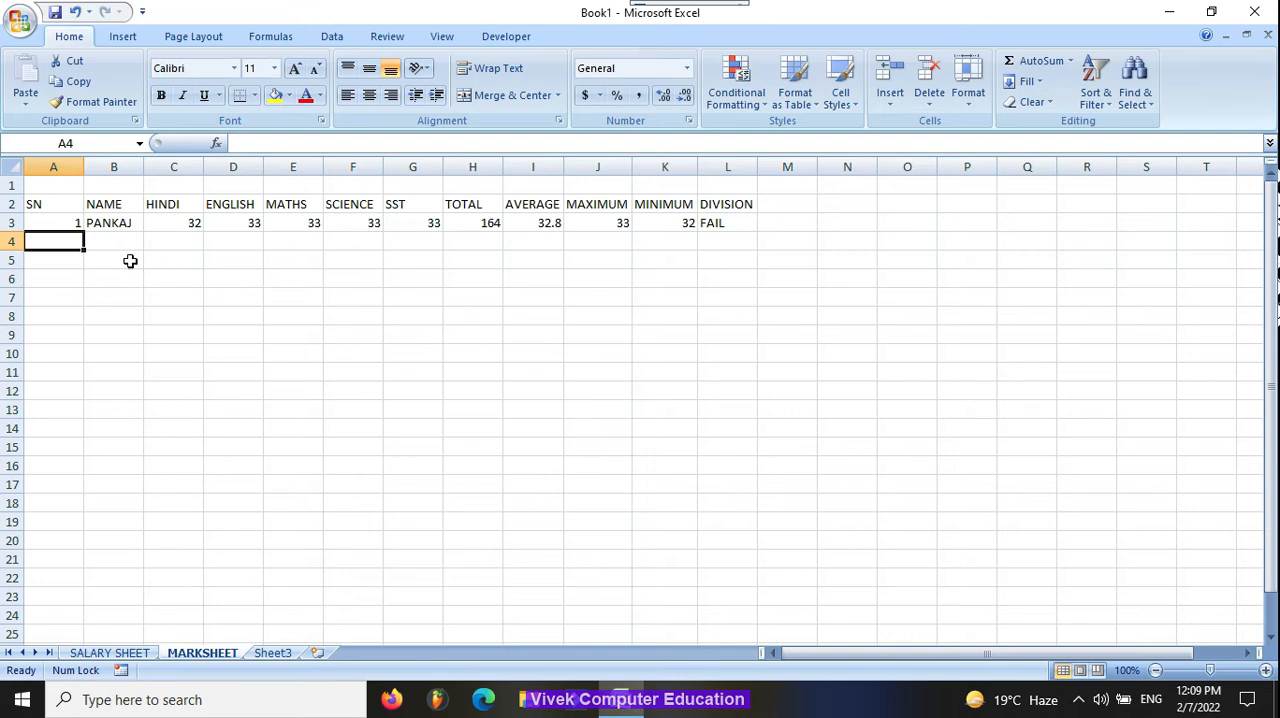
Step: Enter serial number 2 and the second student's name in row 4
type("2")
key("Tab")
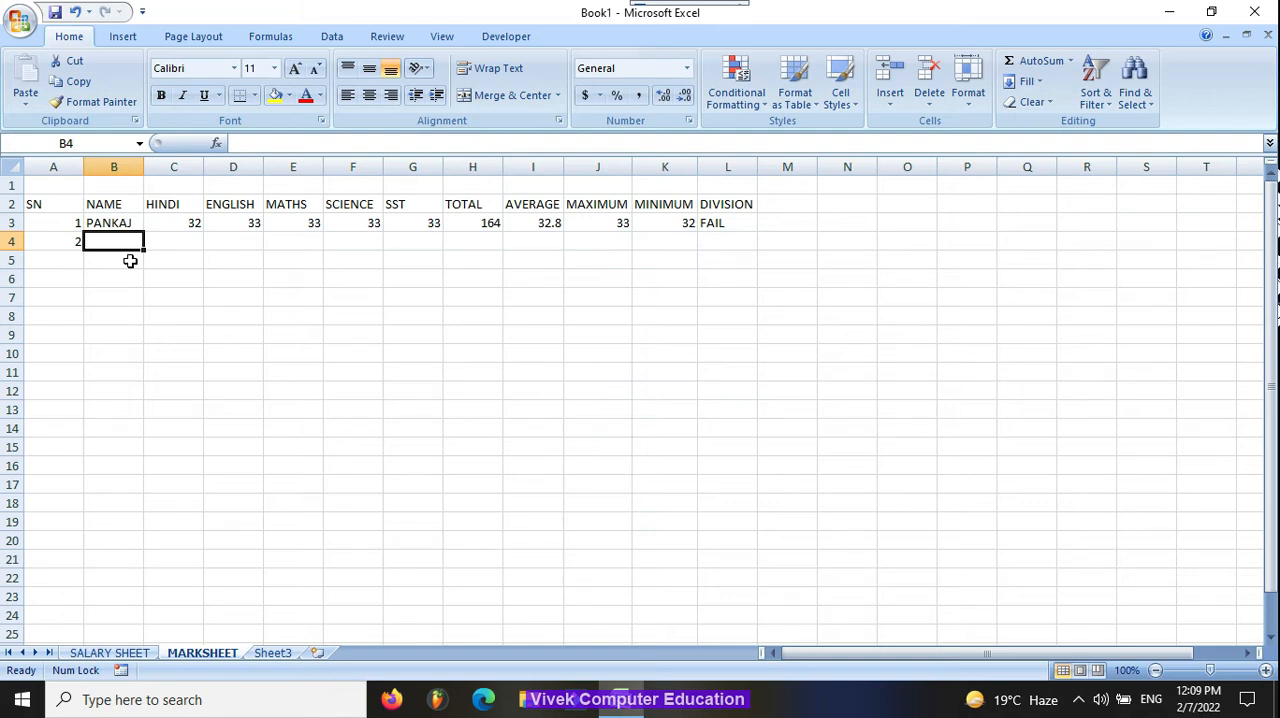
type("SONU")
key("Tab")
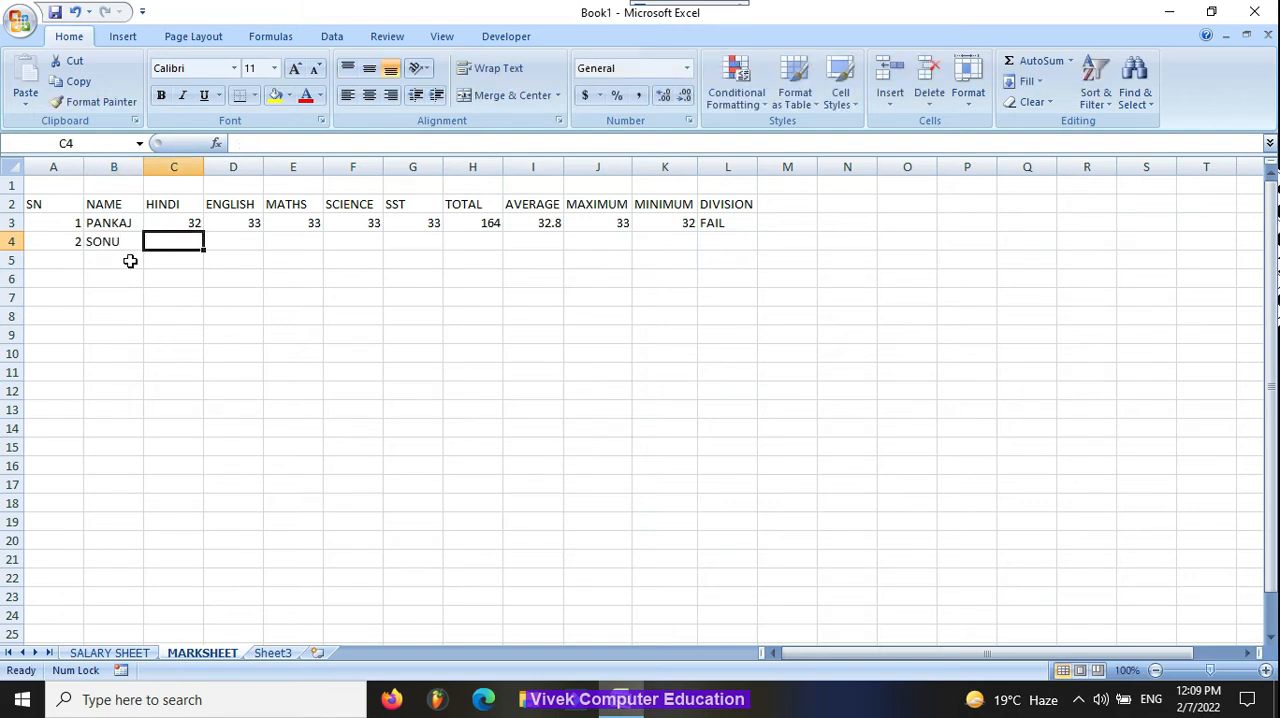
Step: Set the first student's marks in C3:G3 to 70, 80, 90, 80 and 80
key("Up")
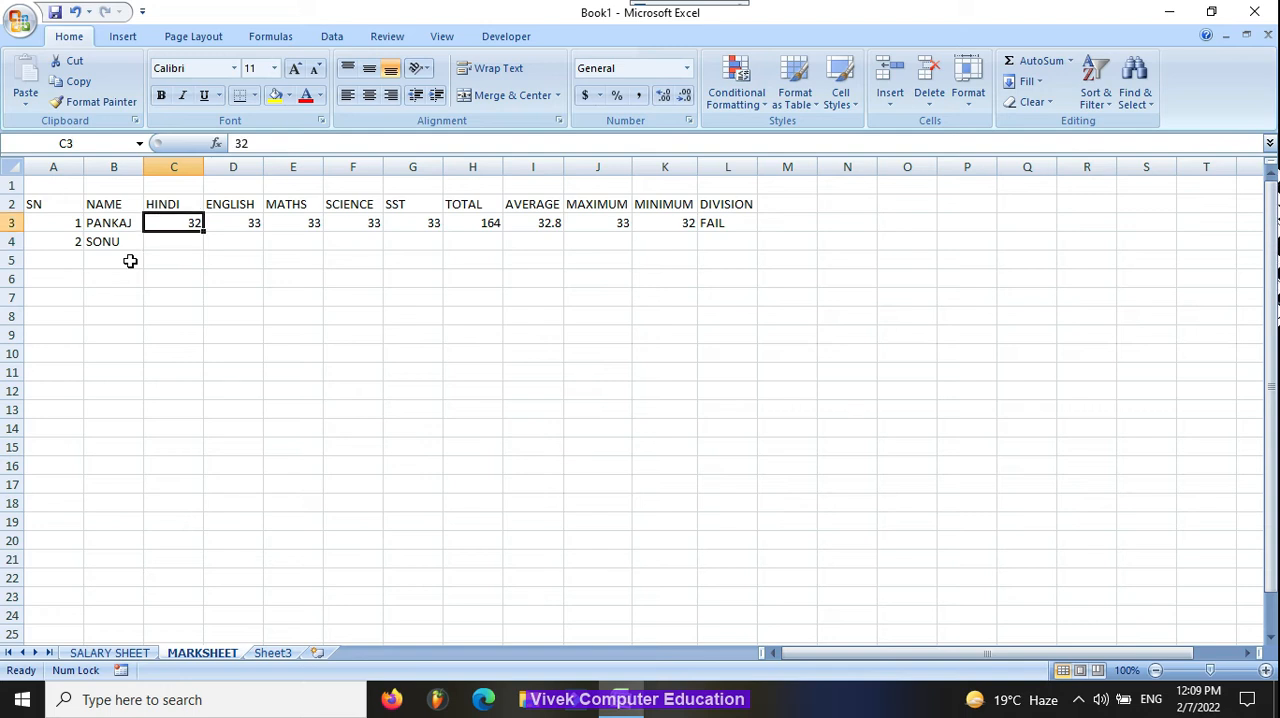
type("70")
key("Tab")
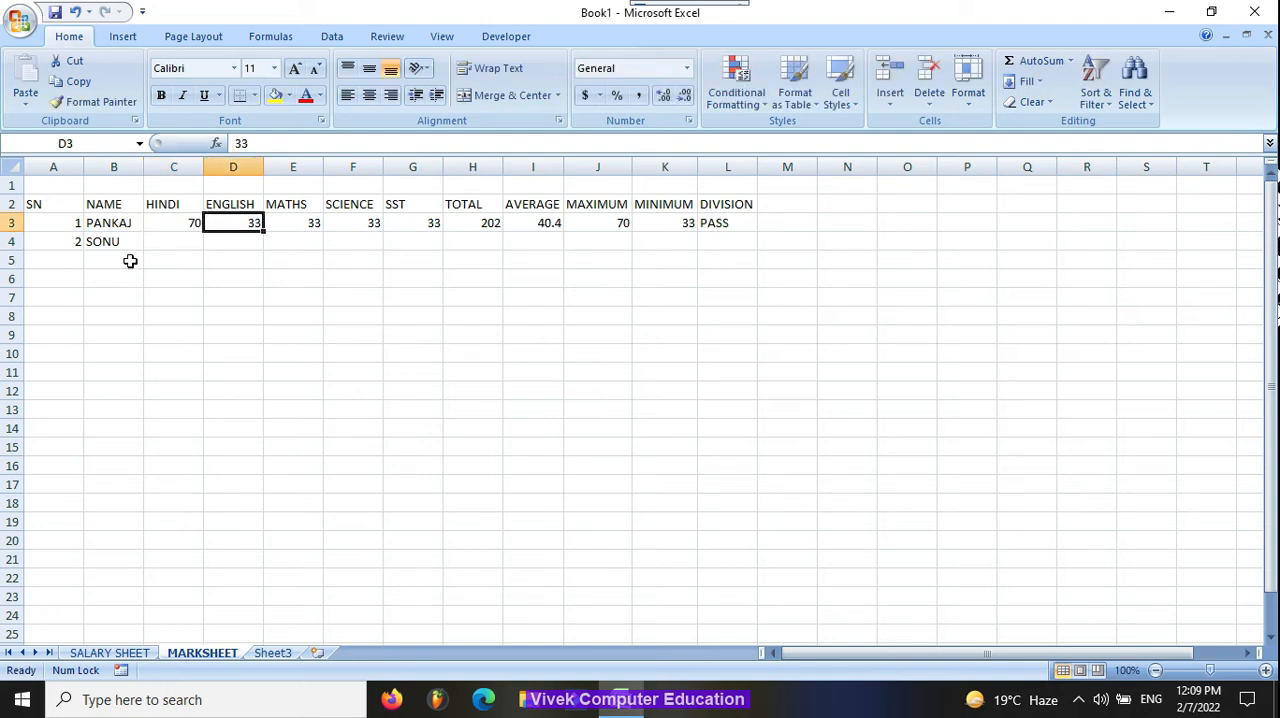
type("0")
key("BackSpace")
type("80")
key("Tab")
type("90")
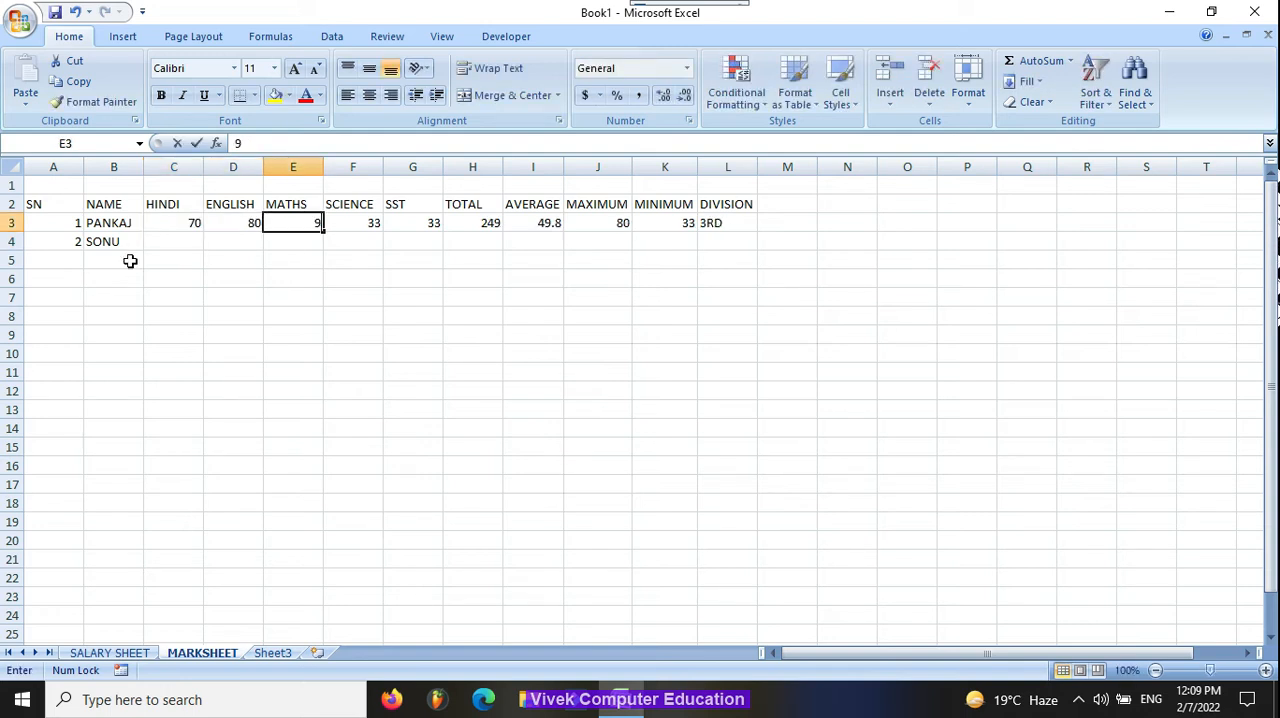
key("Tab")
type("80")
key("Tab")
type("80")
key("Tab")
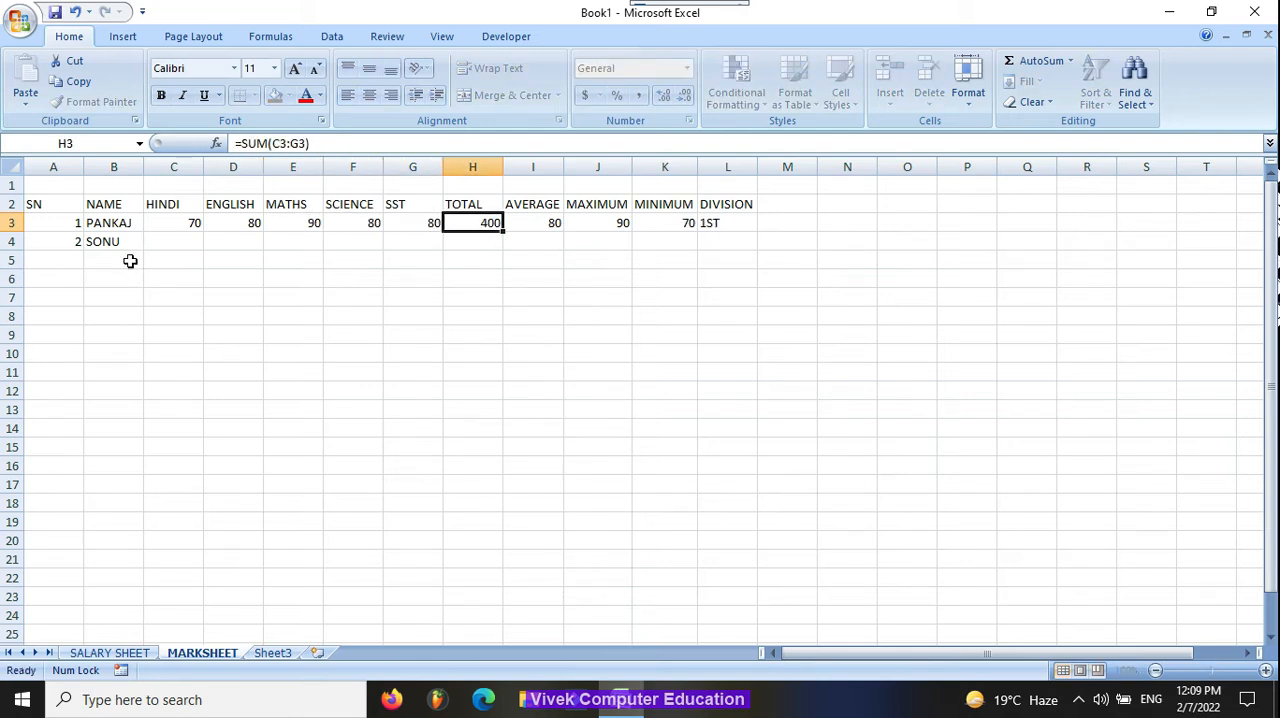
Step: Enter the second student's marks in C4:G4 as 50, 60, 70, 40 and 54
key("Left")
key("Left")
key("Left")
key("Down")
key("Left")
key("Left")
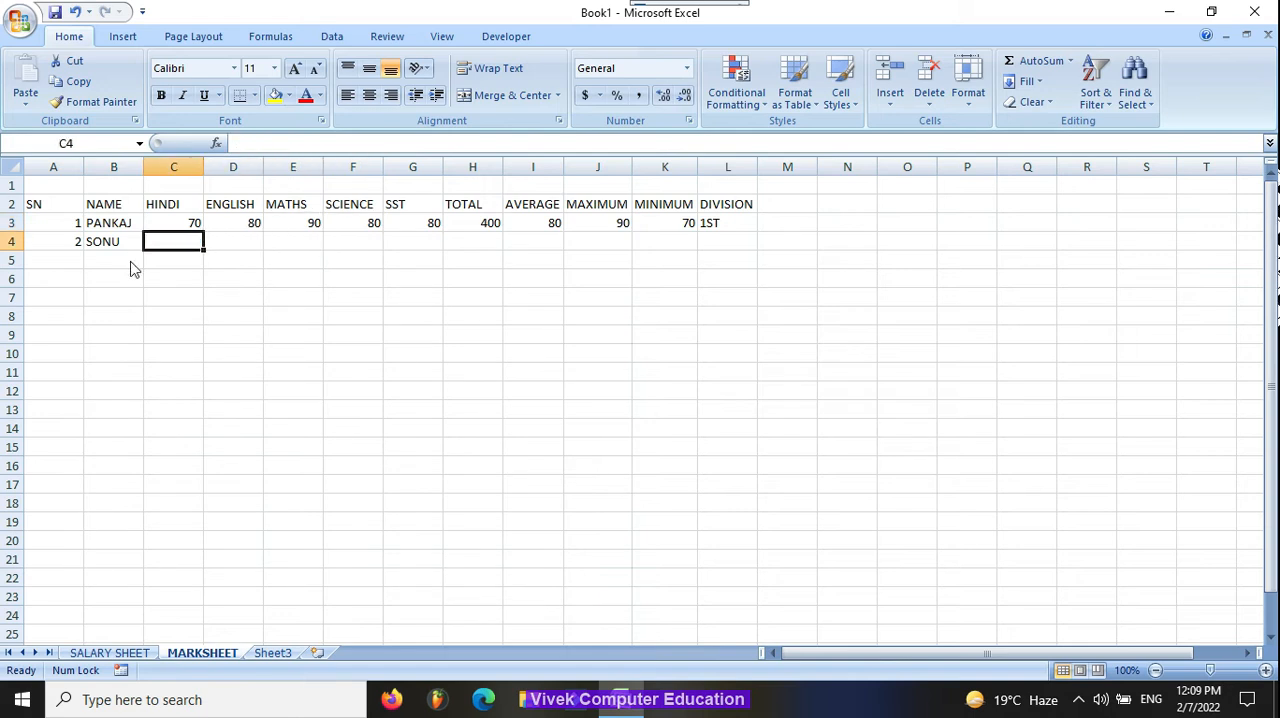
type("50")
key("Tab")
type("60")
key("Tab")
type("70")
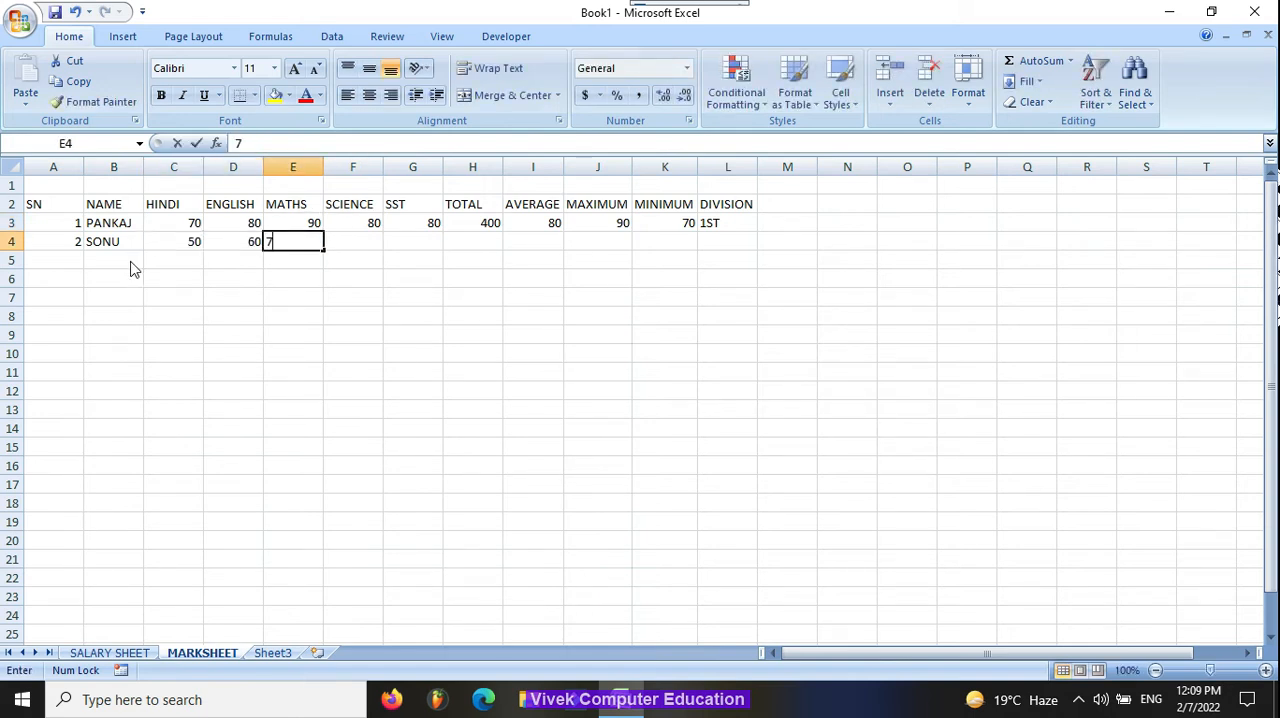
key("Tab")
type("40")
key("Tab")
type("54")
key("Tab")
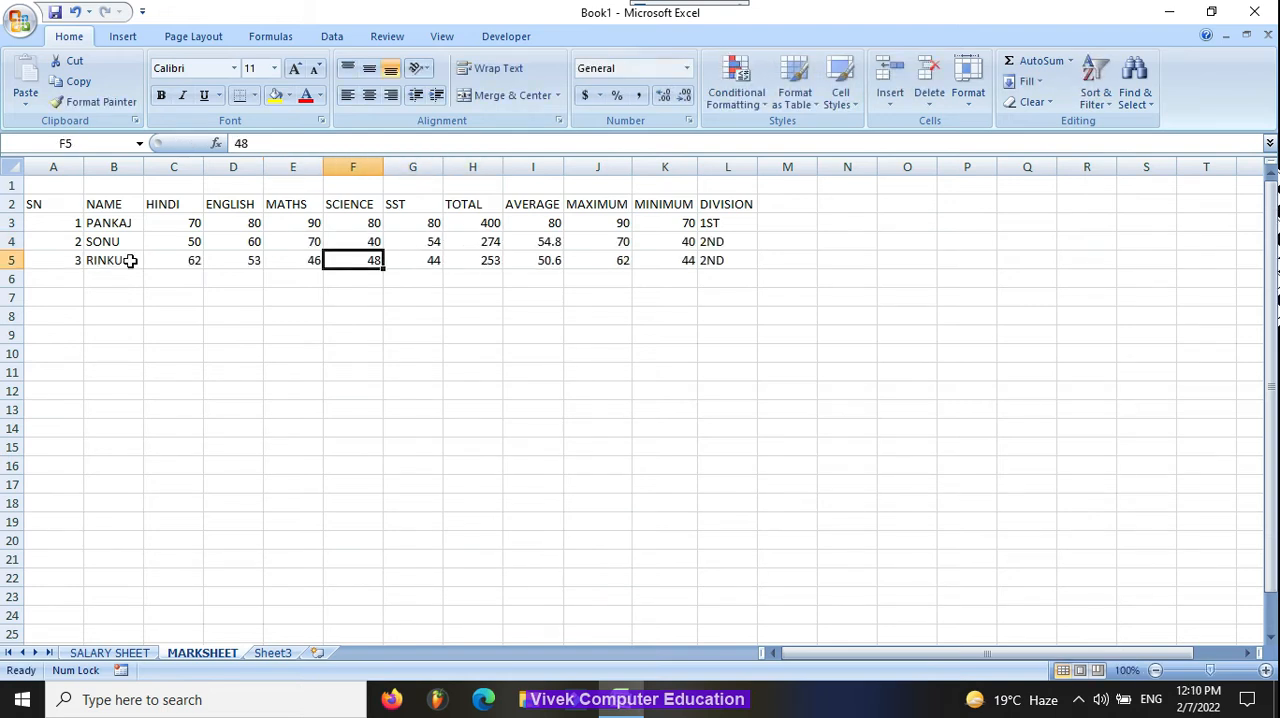
Step: Enter serial number 4, the student's name and 33 for every subject in row 6, and the fifth student's name in B7
left_click(130, 260)
key("Down")
key("Left")
type("4")
key("Tab")
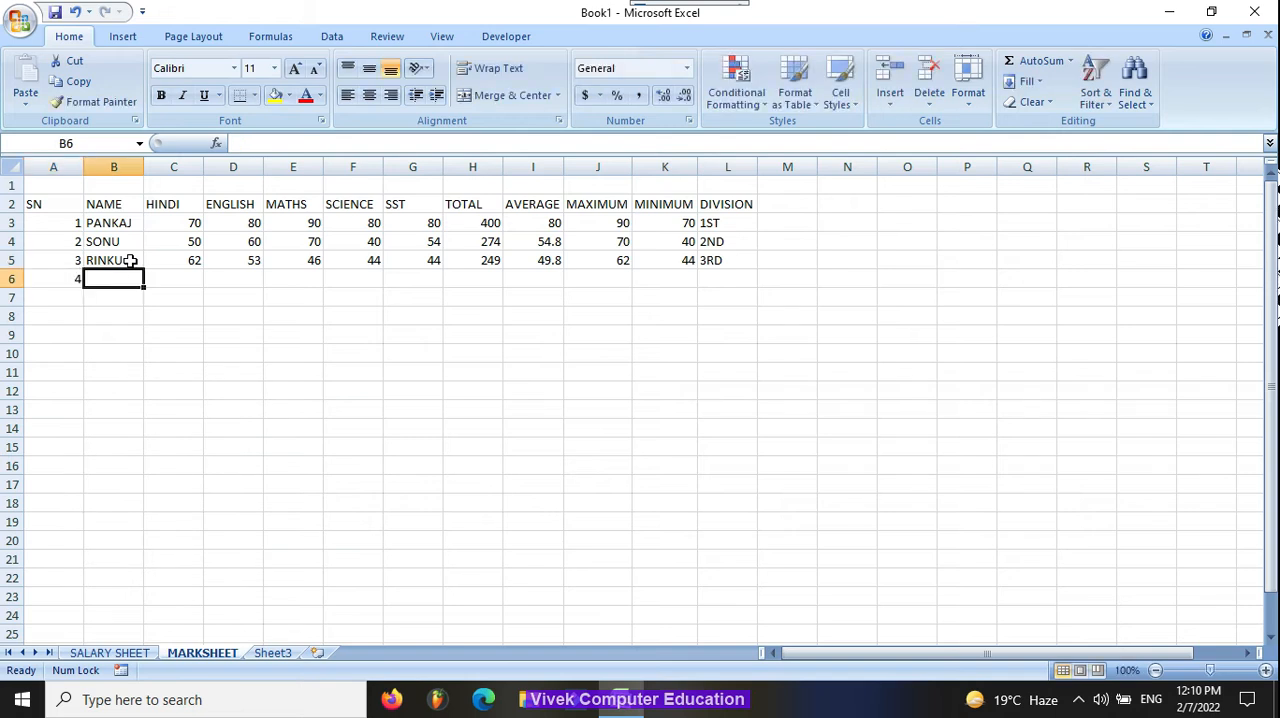
type("RAJU")
key("Tab")
type("33")
key("Tab")
type("33")
key("Tab")
type("33")
key("Tab")
type("33")
key("Tab")
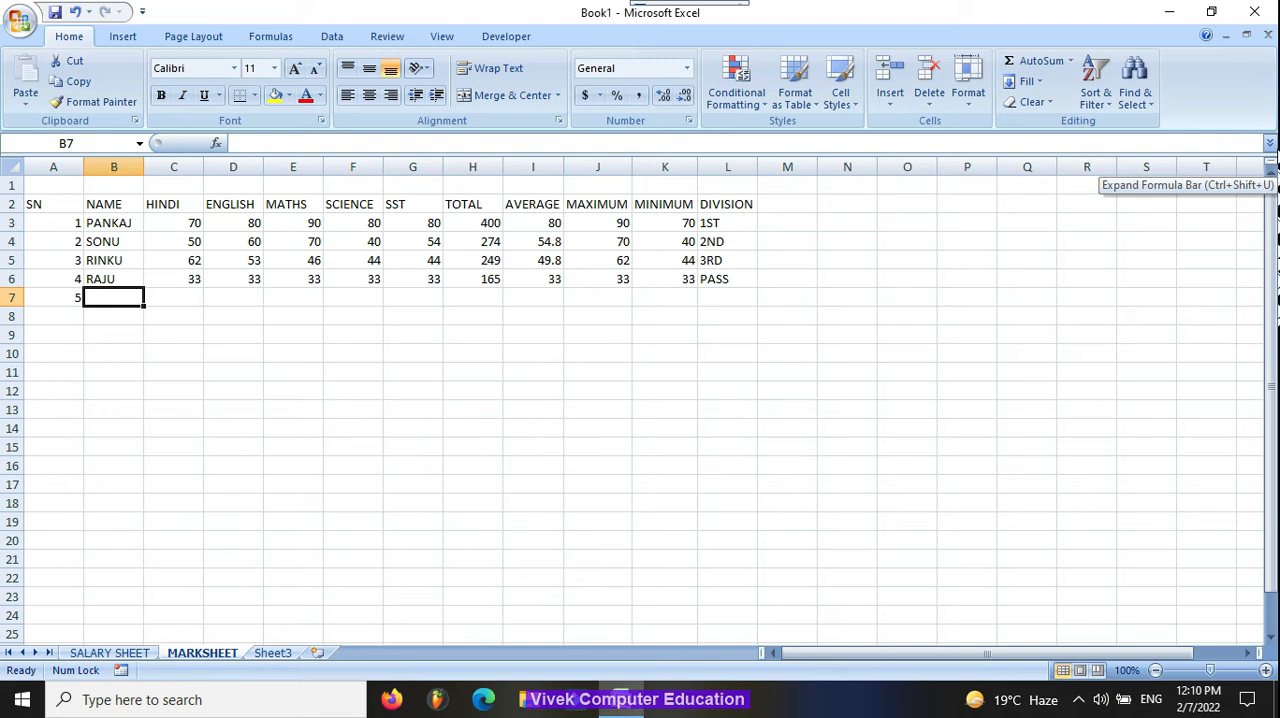
type("JONY")
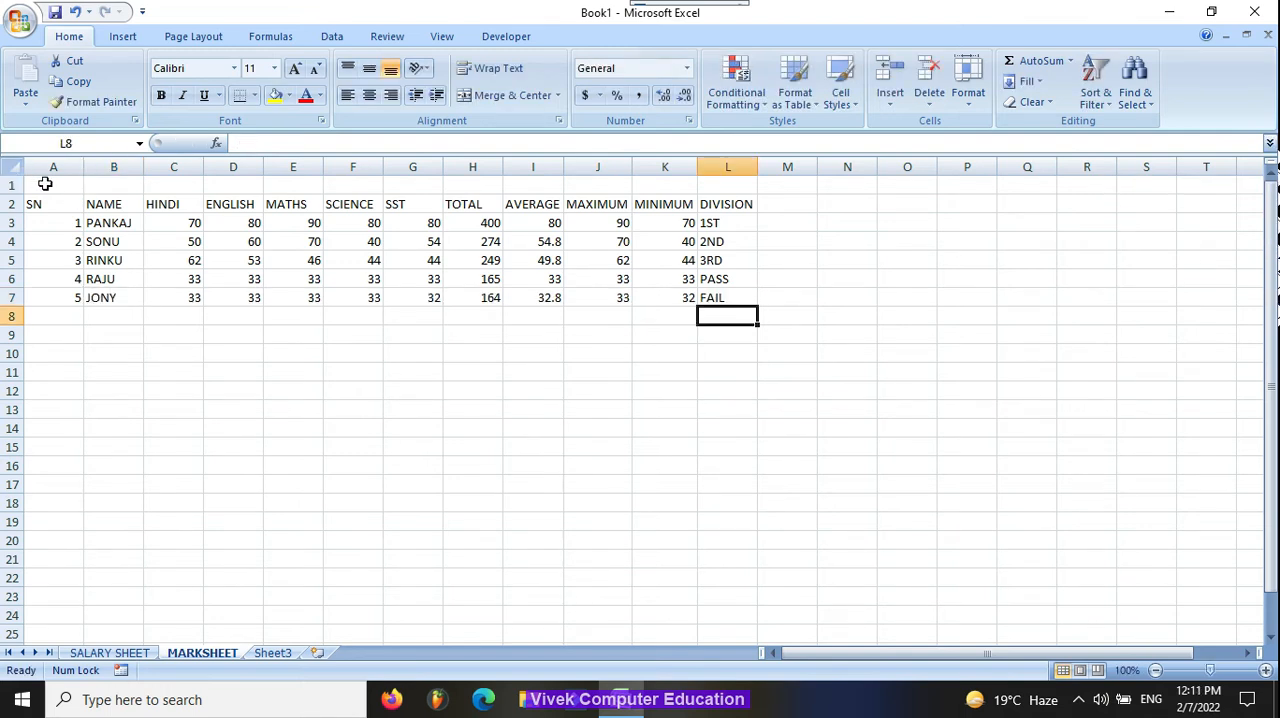
Step: Merge and center A1:L1 and enter the bold title MARKSHEET
left_click_drag(40, 204, 722, 282)
left_click_drag(30, 185, 740, 185)
left_click(510, 97)
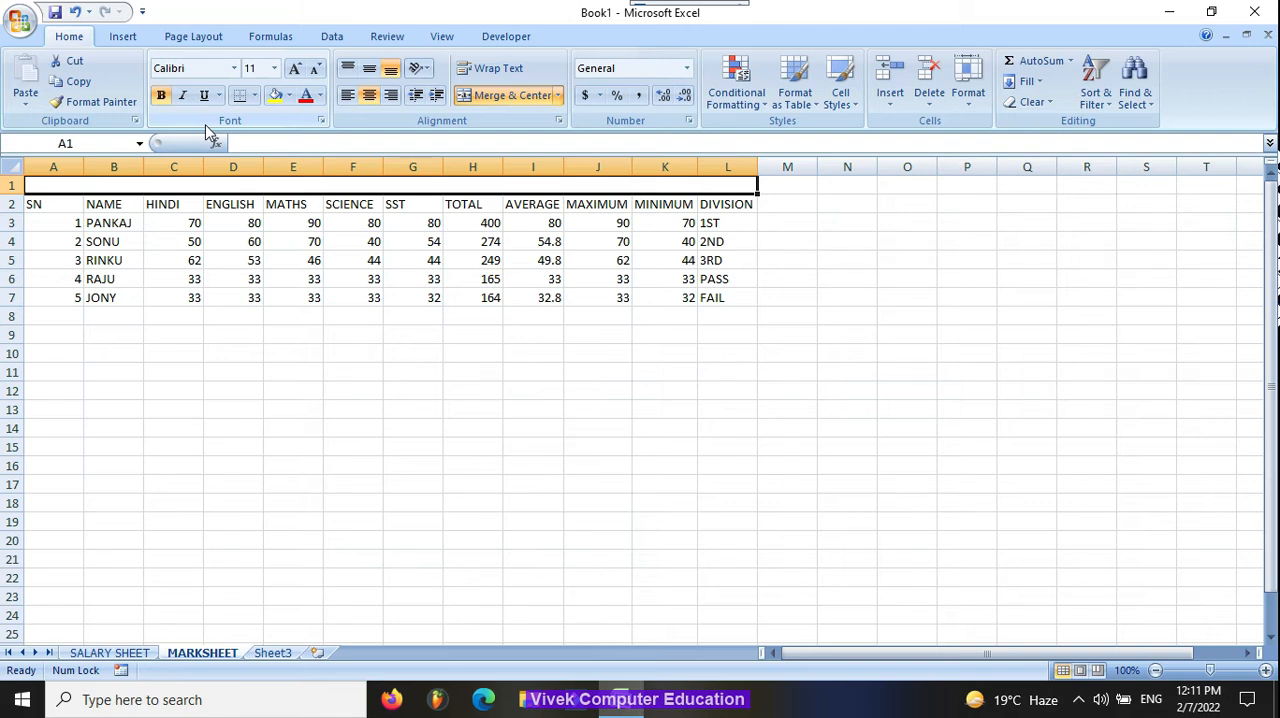
type("MARSH")
key("BackSpace")
key("BackSpace")
type("KSHEET")
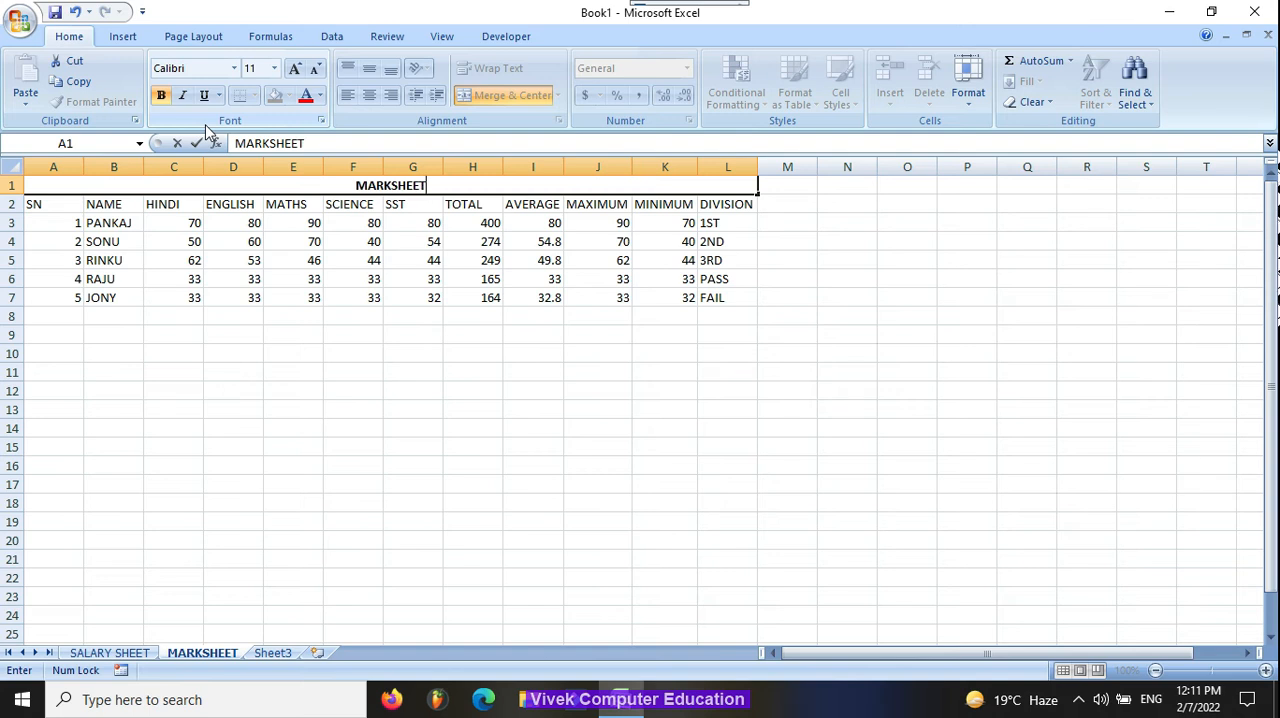
key("Return")
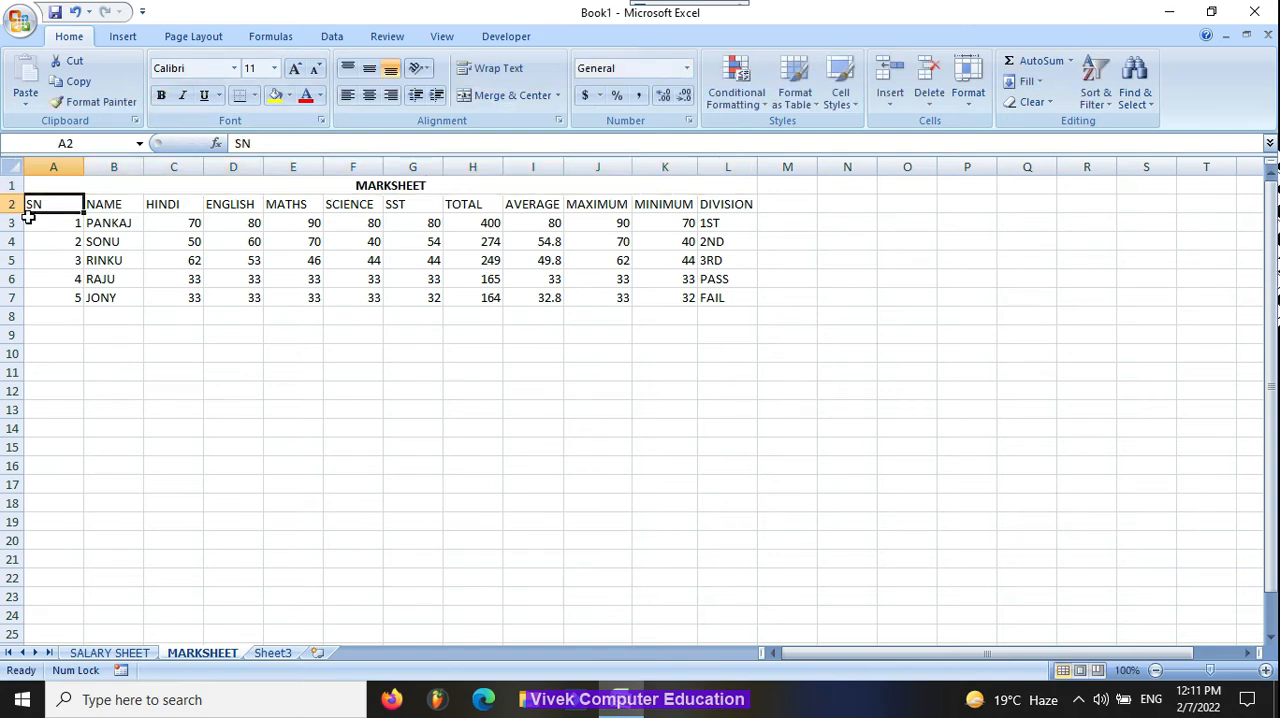
Step: Apply outline and inside borders to the marks table in A2:L7
left_click_drag(40, 205, 741, 291)
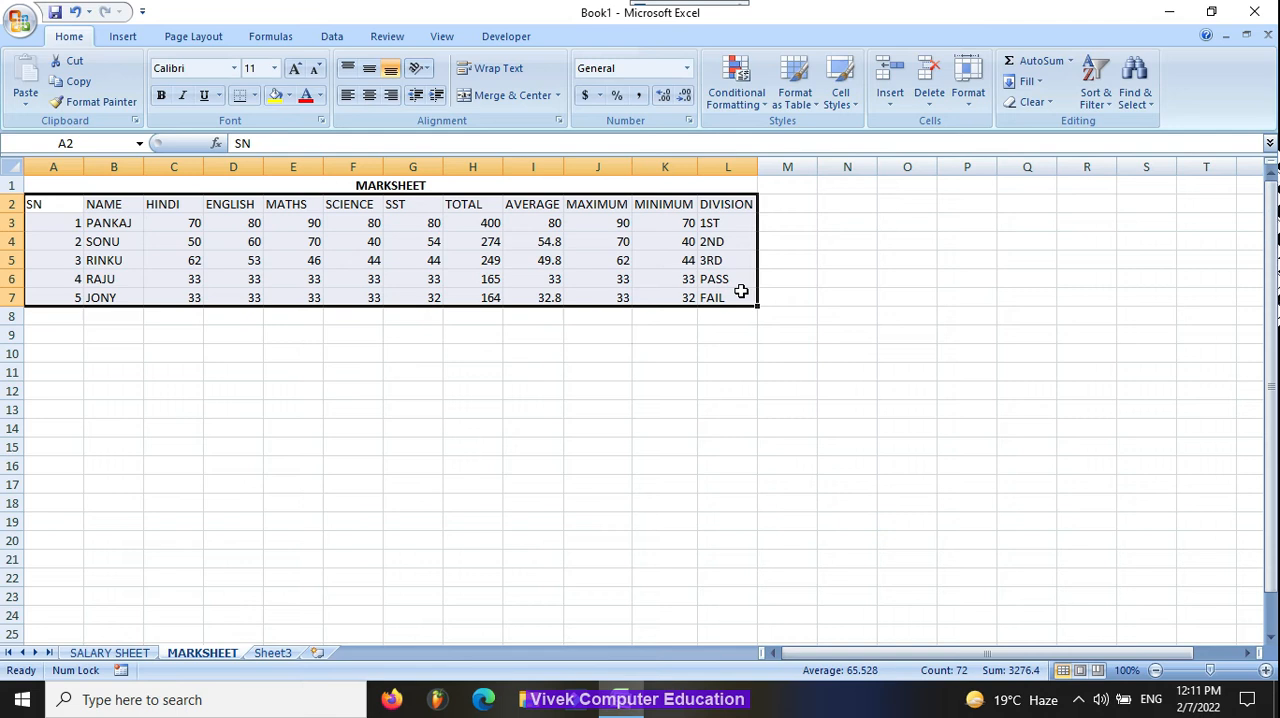
key("ctrl+1")
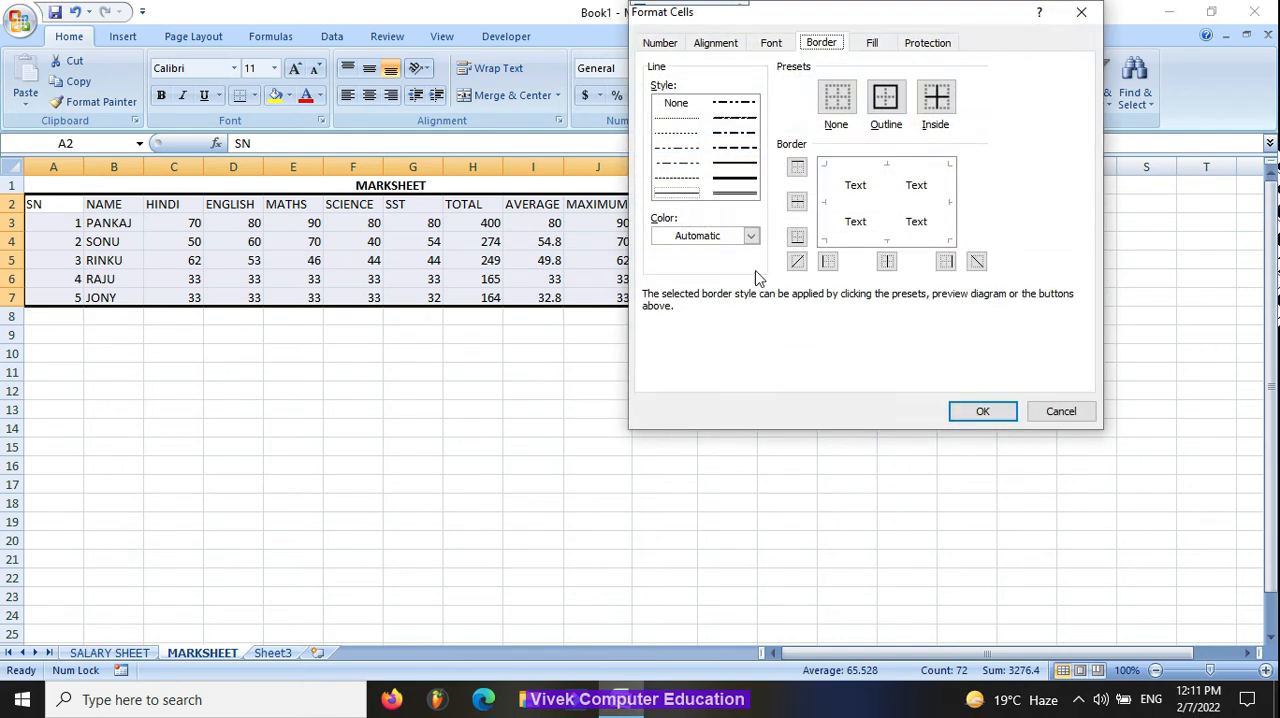
left_click(886, 97)
left_click(936, 97)
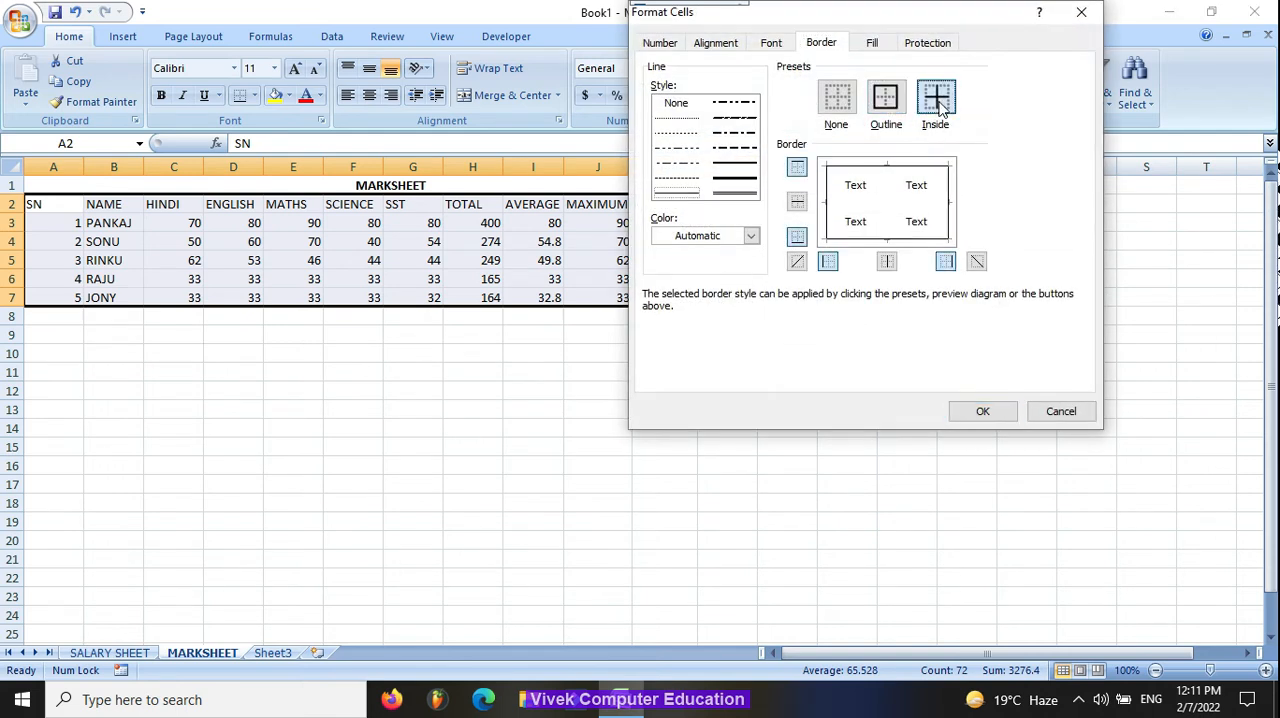
left_click(1005, 420)
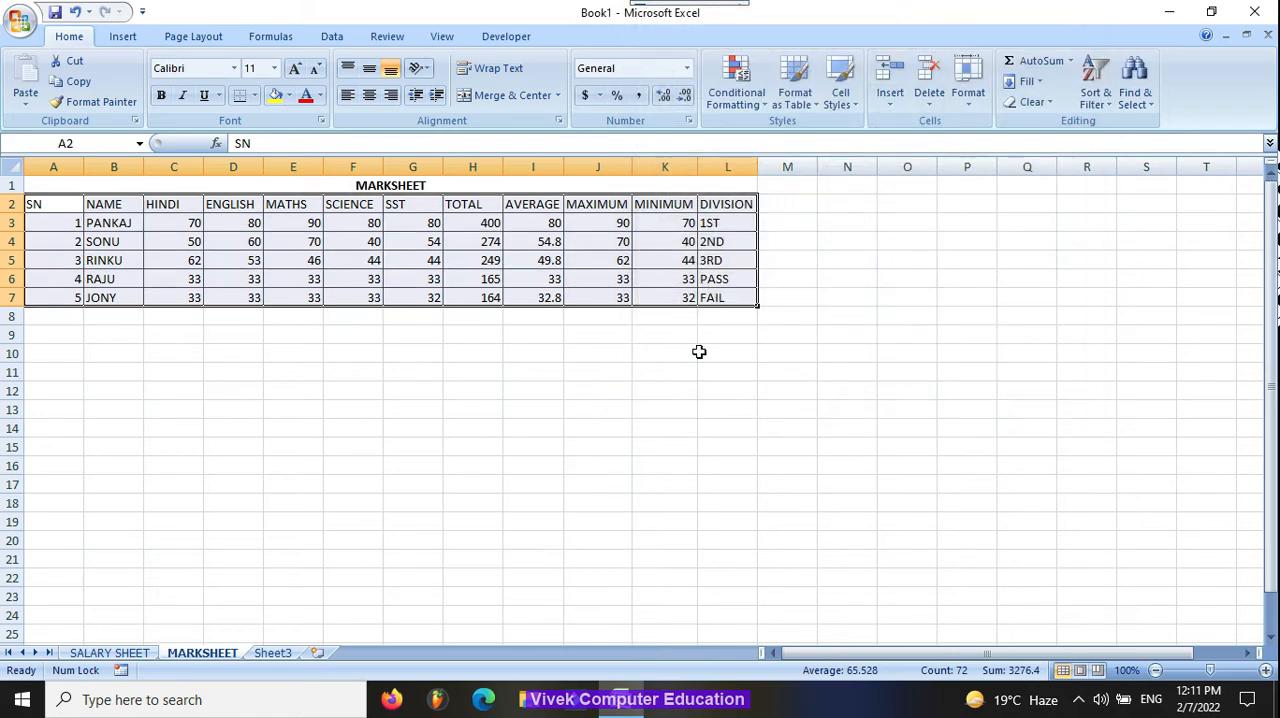
left_click(701, 352)
Step: Give the MARKSHEET title row a red fill and white font color
left_click(48, 190)
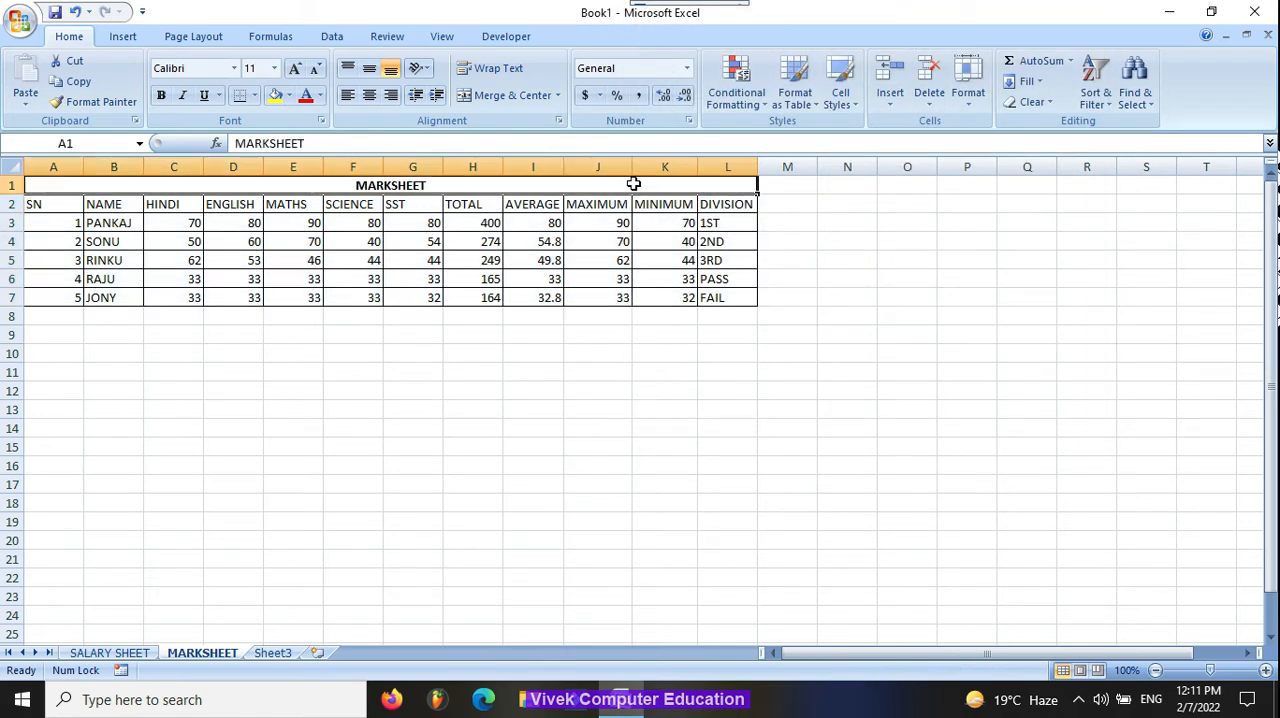
left_click(289, 96)
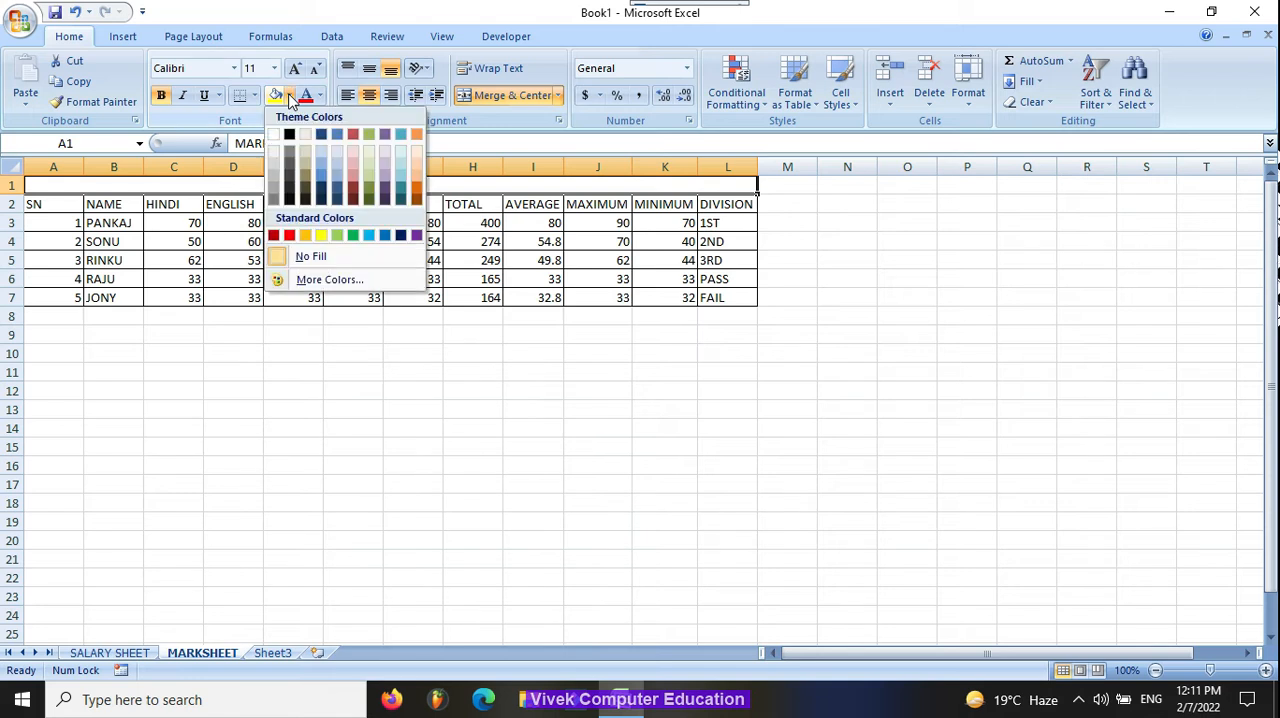
left_click(295, 234)
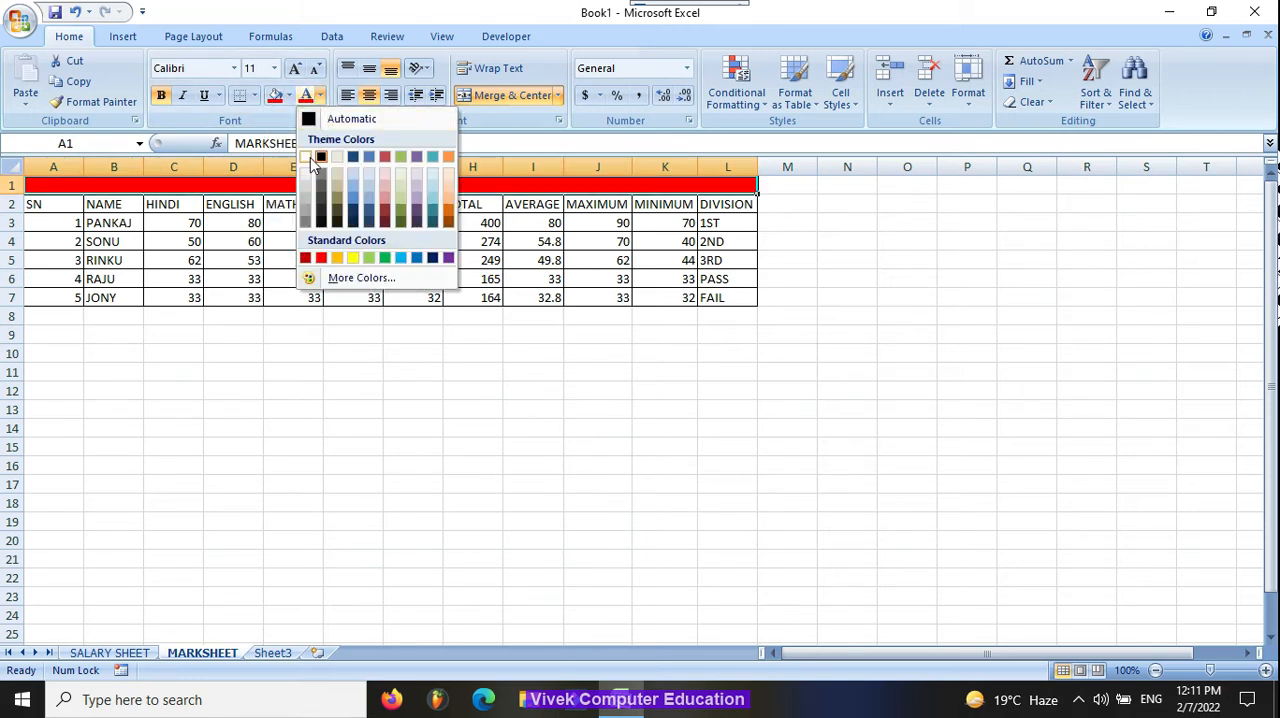
left_click(305, 157)
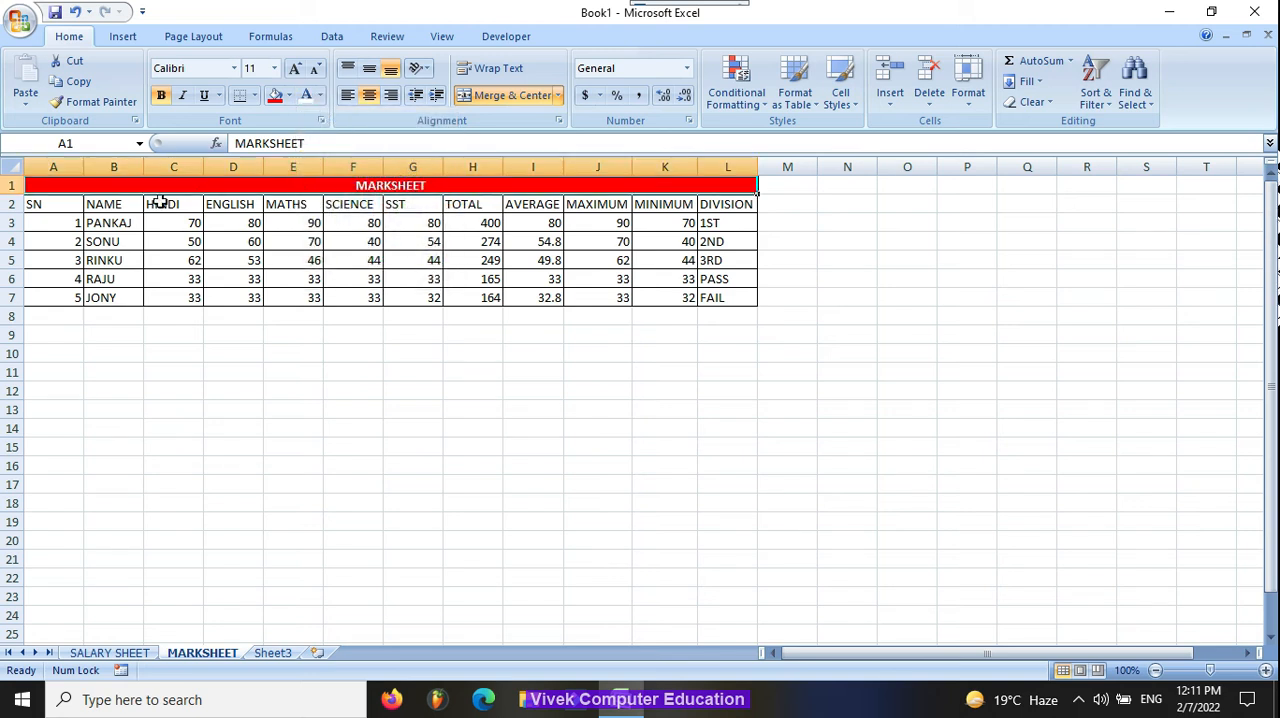
Step: Fill the serial number column A2:A7 with standard green
left_click_drag(54, 196, 55, 297)
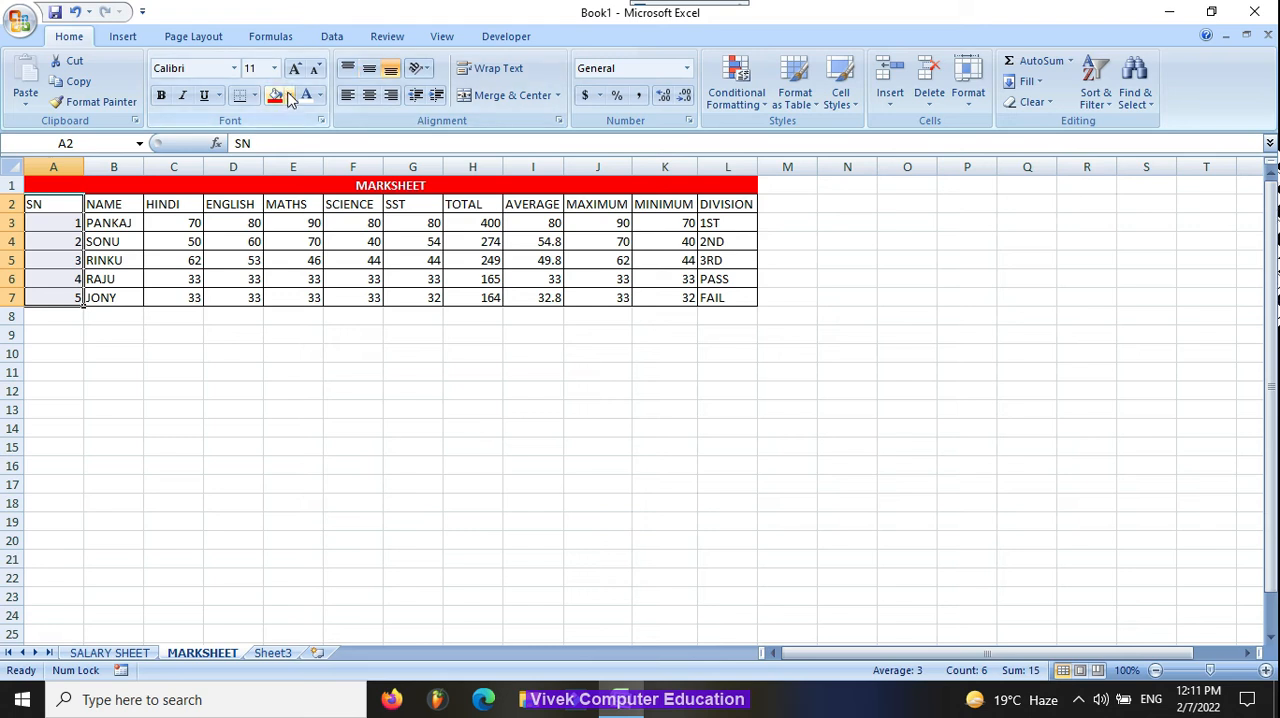
left_click(289, 95)
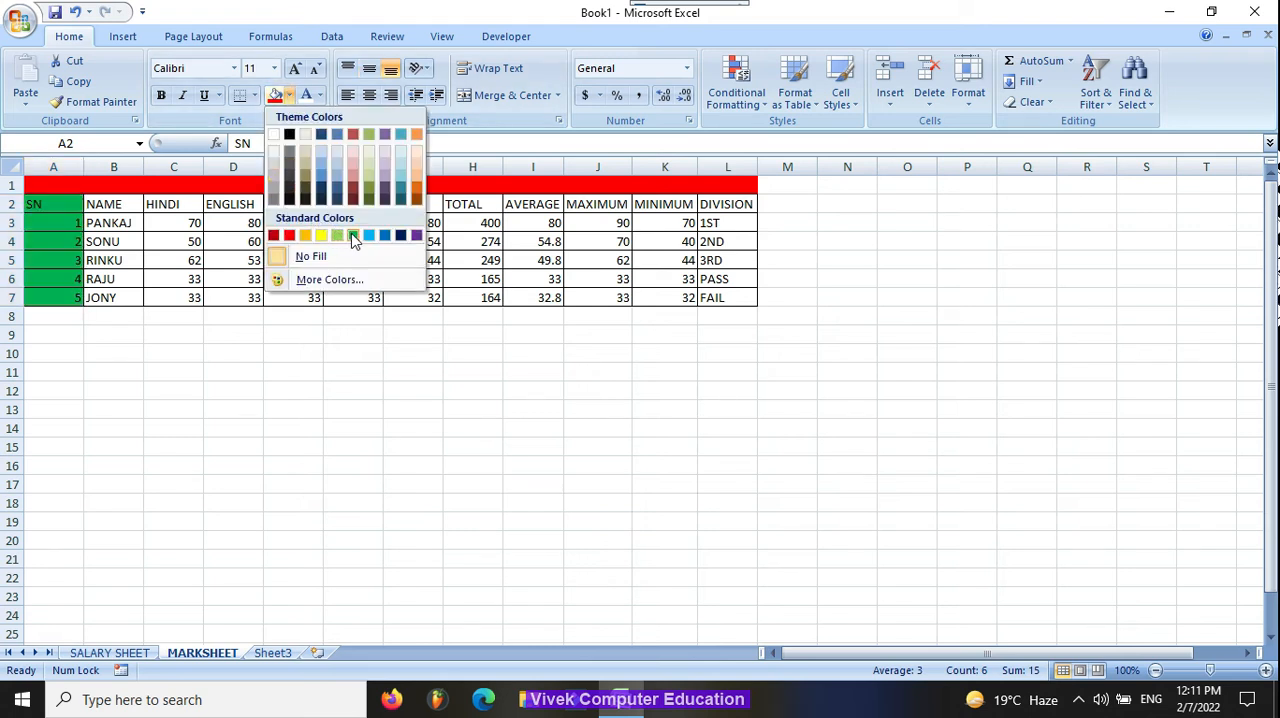
left_click(353, 235)
Step: Fill the name column B2:B7 with dark blue and set its font color to yellow
left_click_drag(106, 207, 114, 296)
left_click(289, 95)
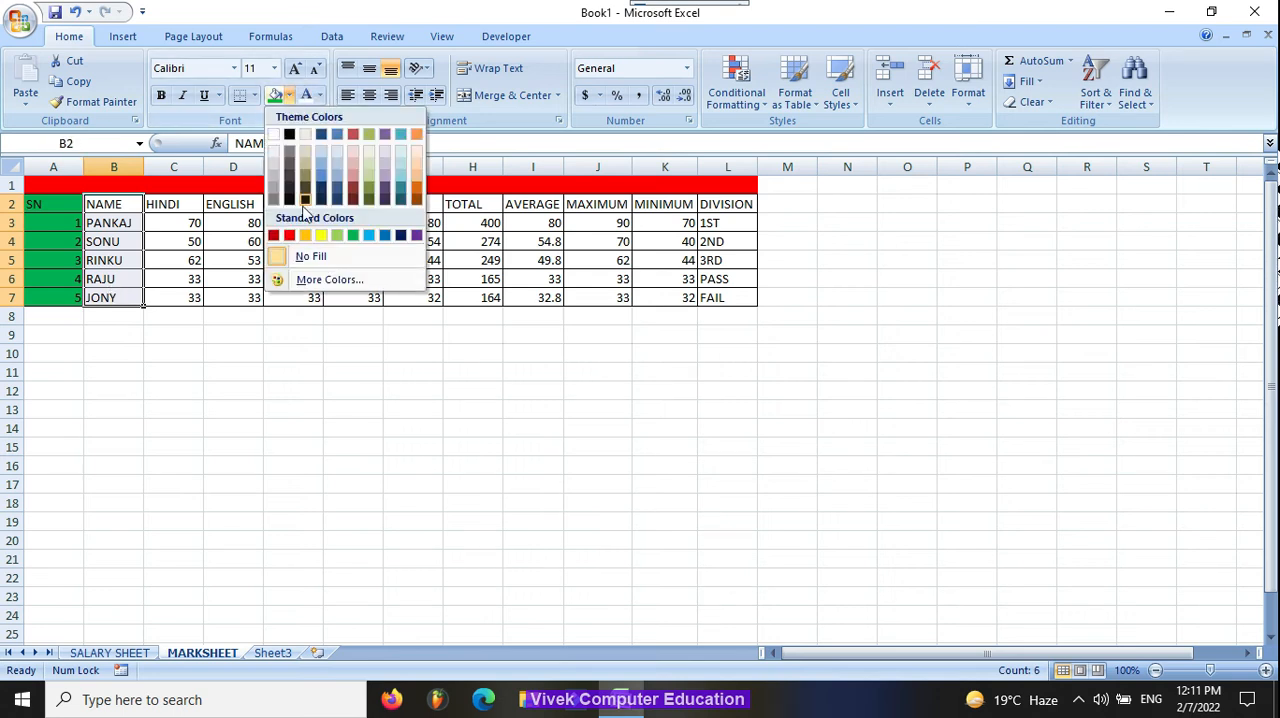
left_click(401, 235)
left_click(414, 241)
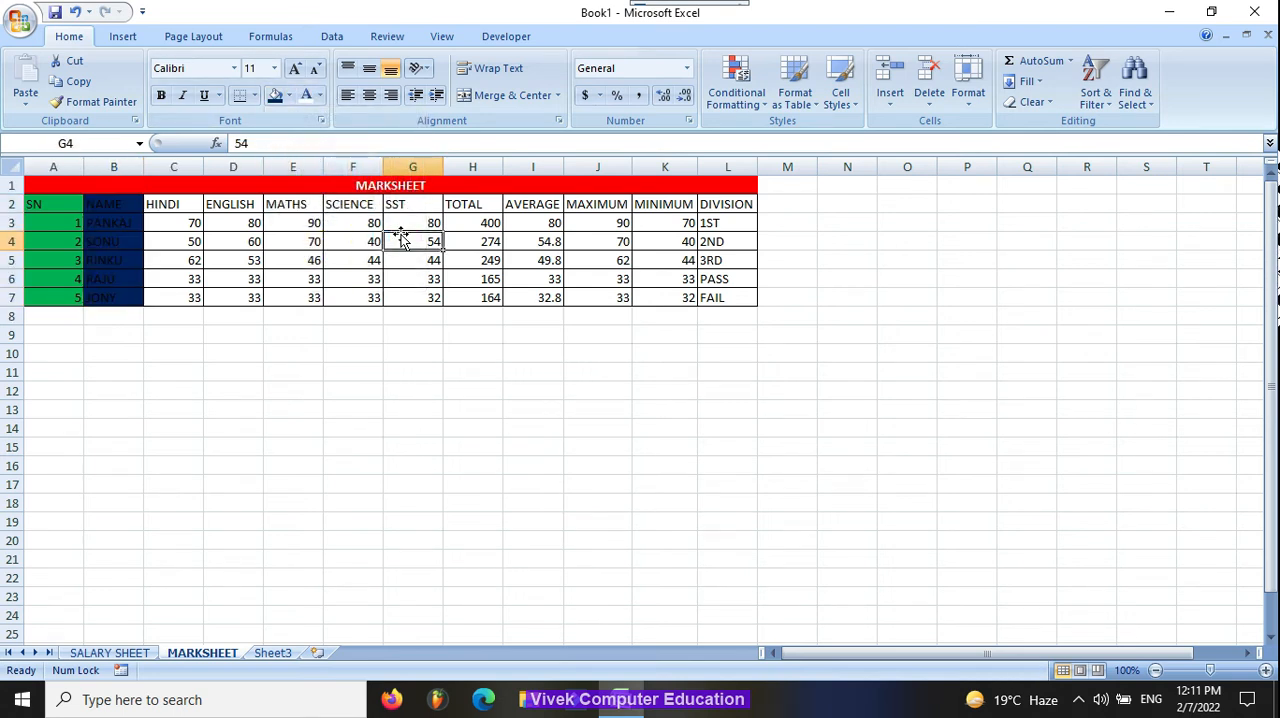
left_click(117, 204)
left_click_drag(117, 204, 131, 298)
left_click(319, 95)
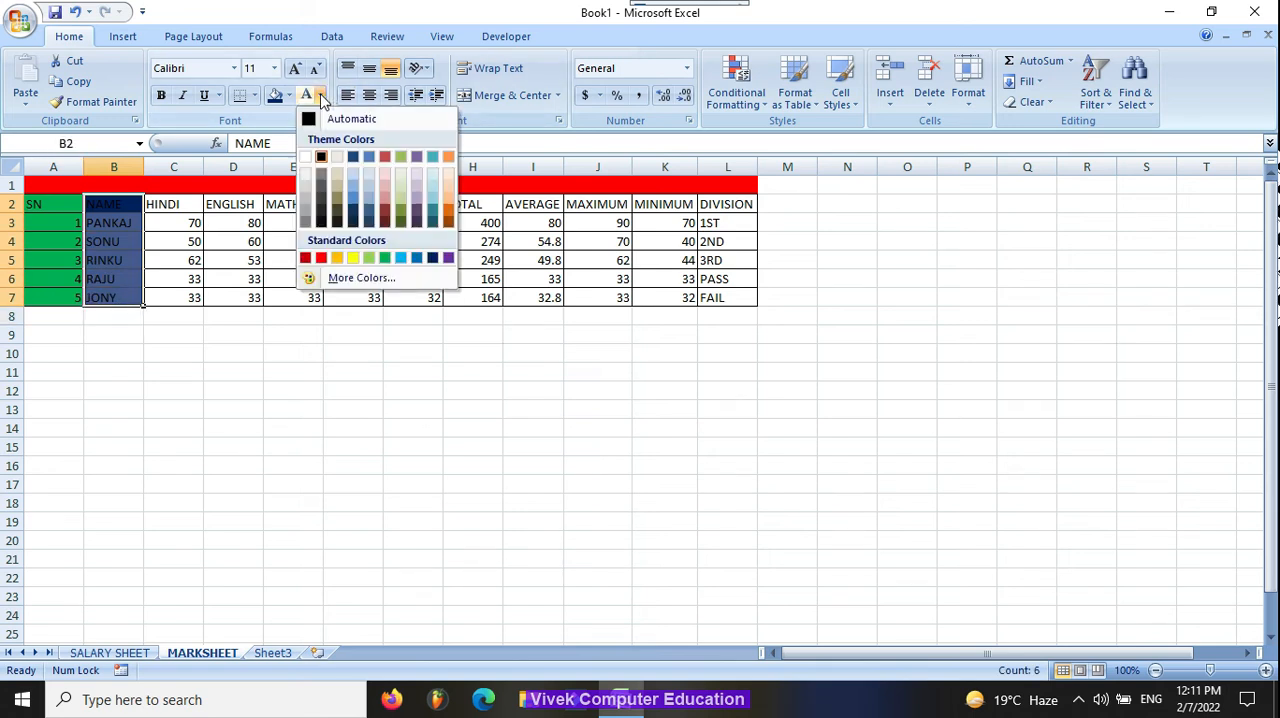
left_click(354, 260)
Step: Fill the marks range C2:L7 with yellow and set its font color to dark blue
left_click_drag(169, 206, 745, 306)
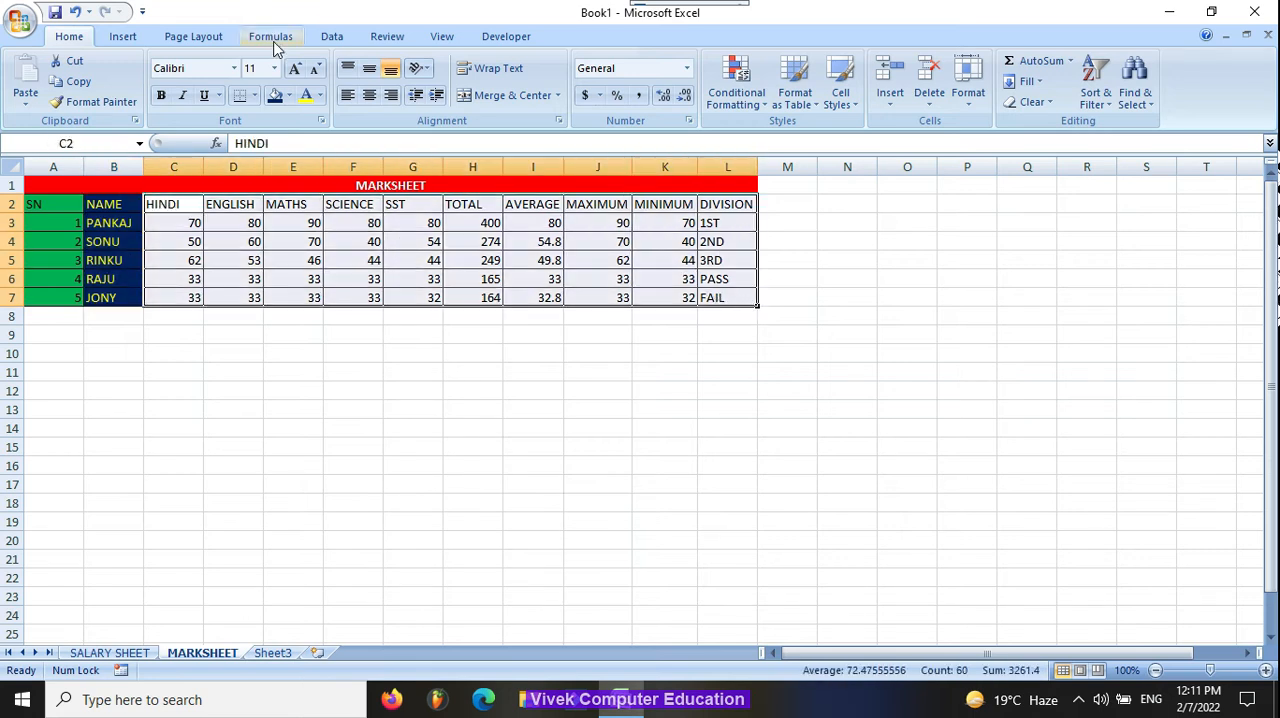
left_click(289, 95)
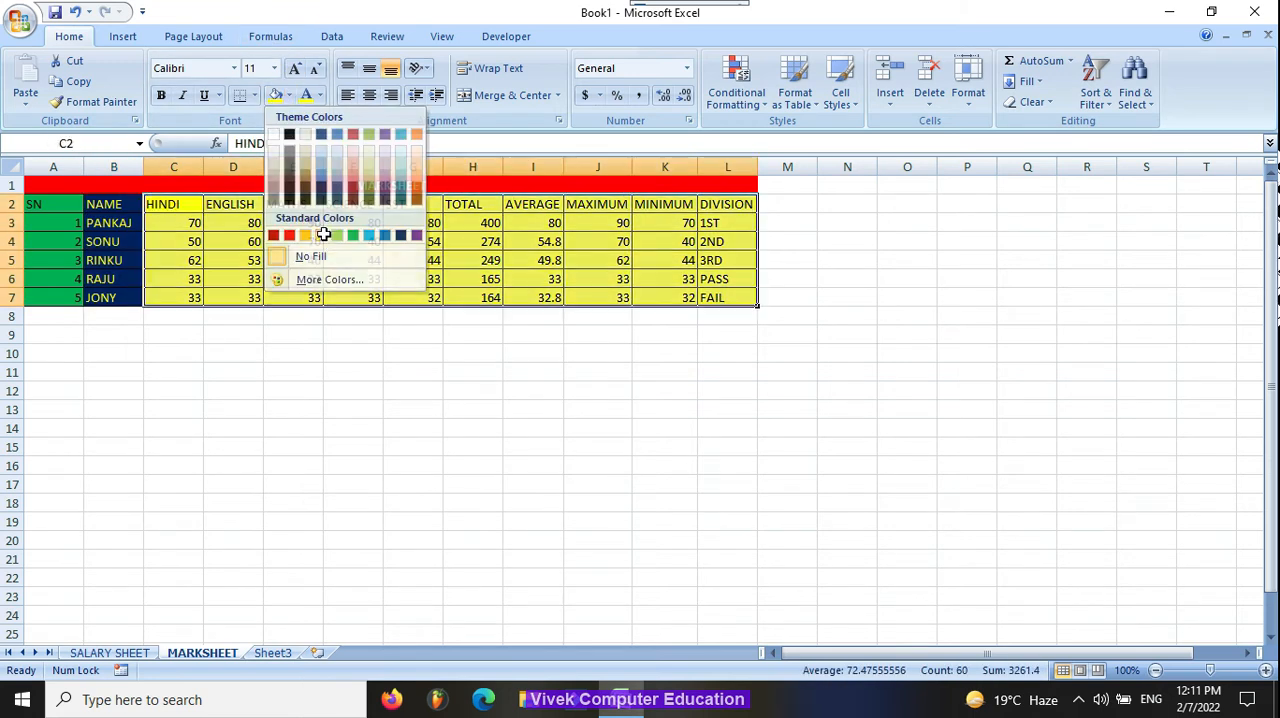
left_click(322, 235)
left_click(320, 96)
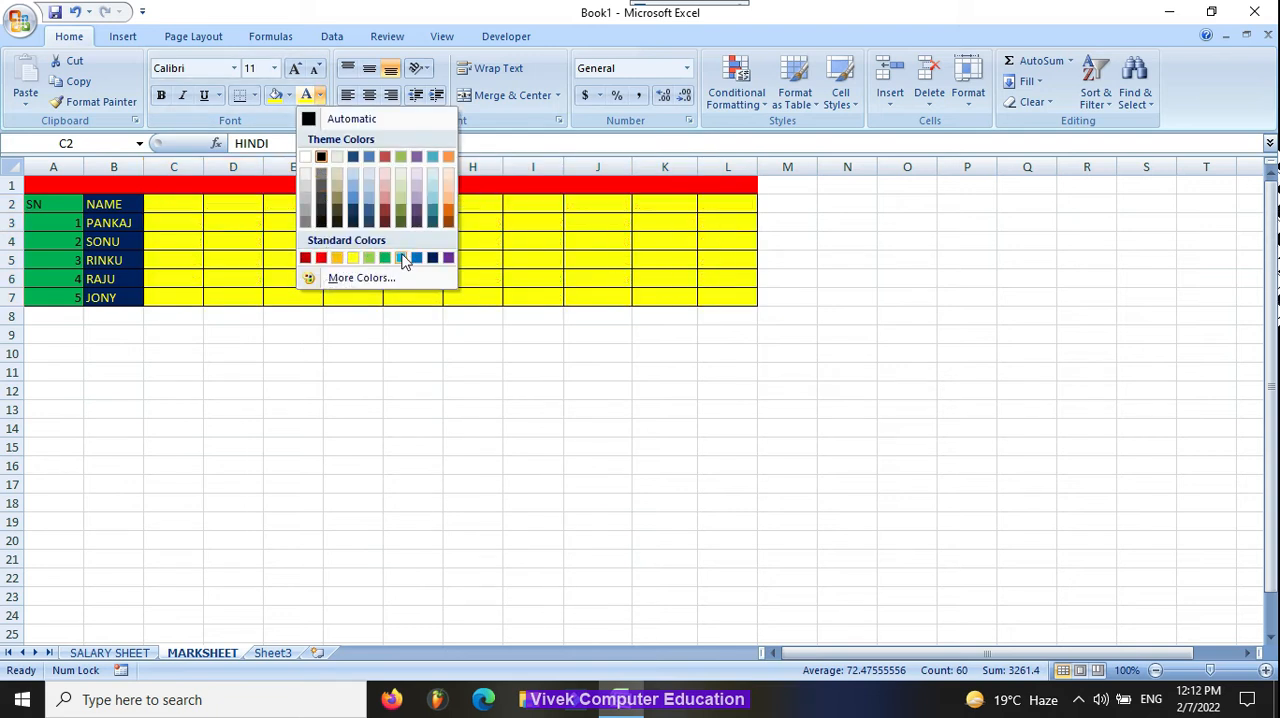
left_click(433, 258)
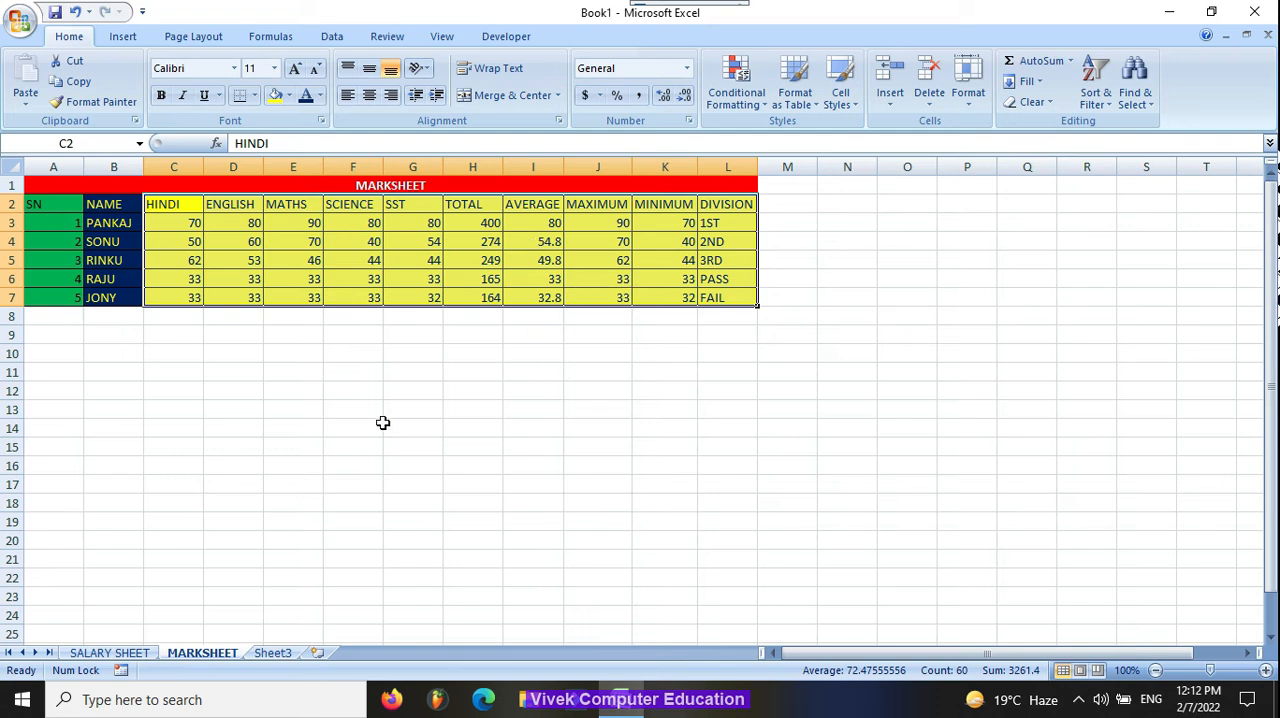
Step: On the SALARY SHEET, fill the title and header rows A1:G2 with yellow
left_click(135, 653)
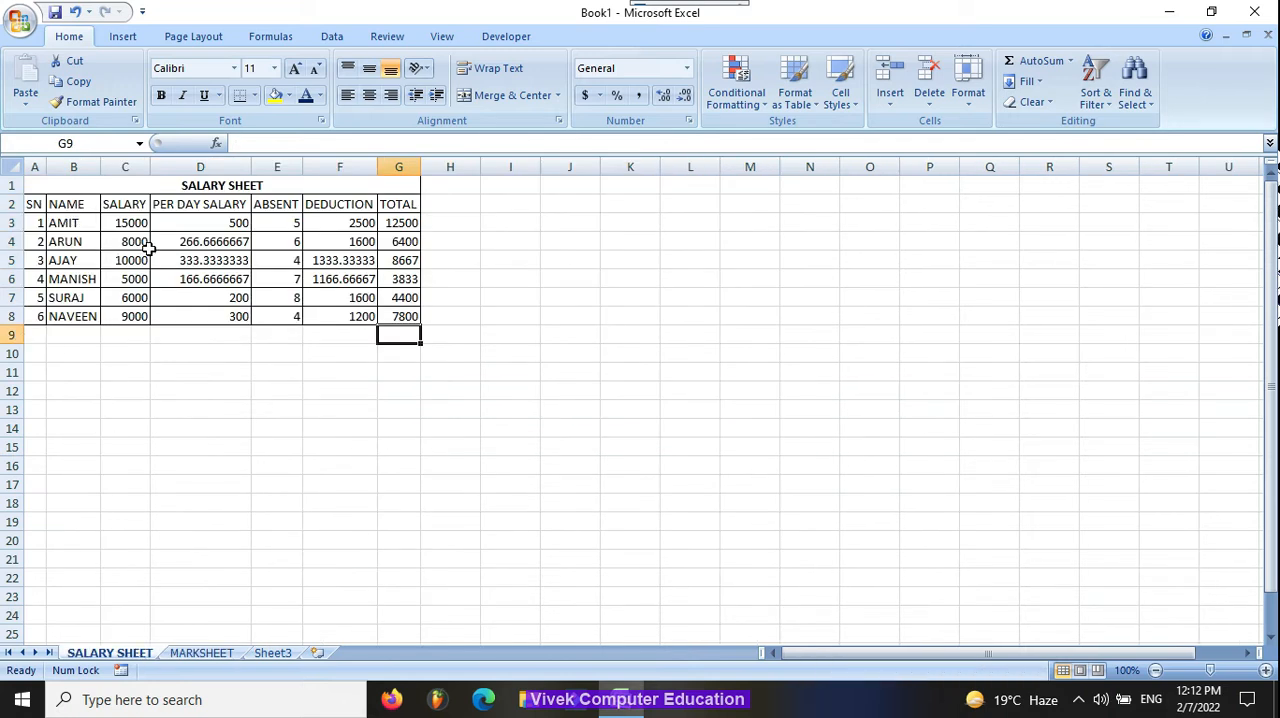
left_click_drag(106, 184, 305, 200)
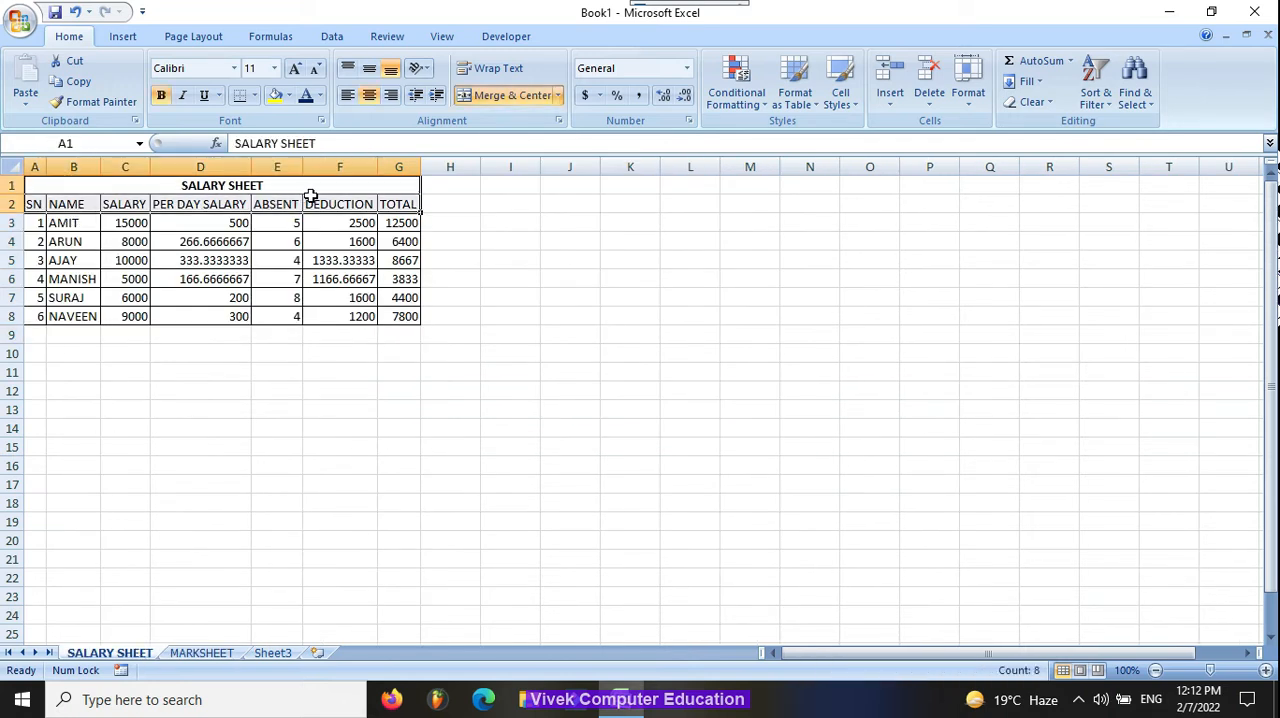
left_click(275, 95)
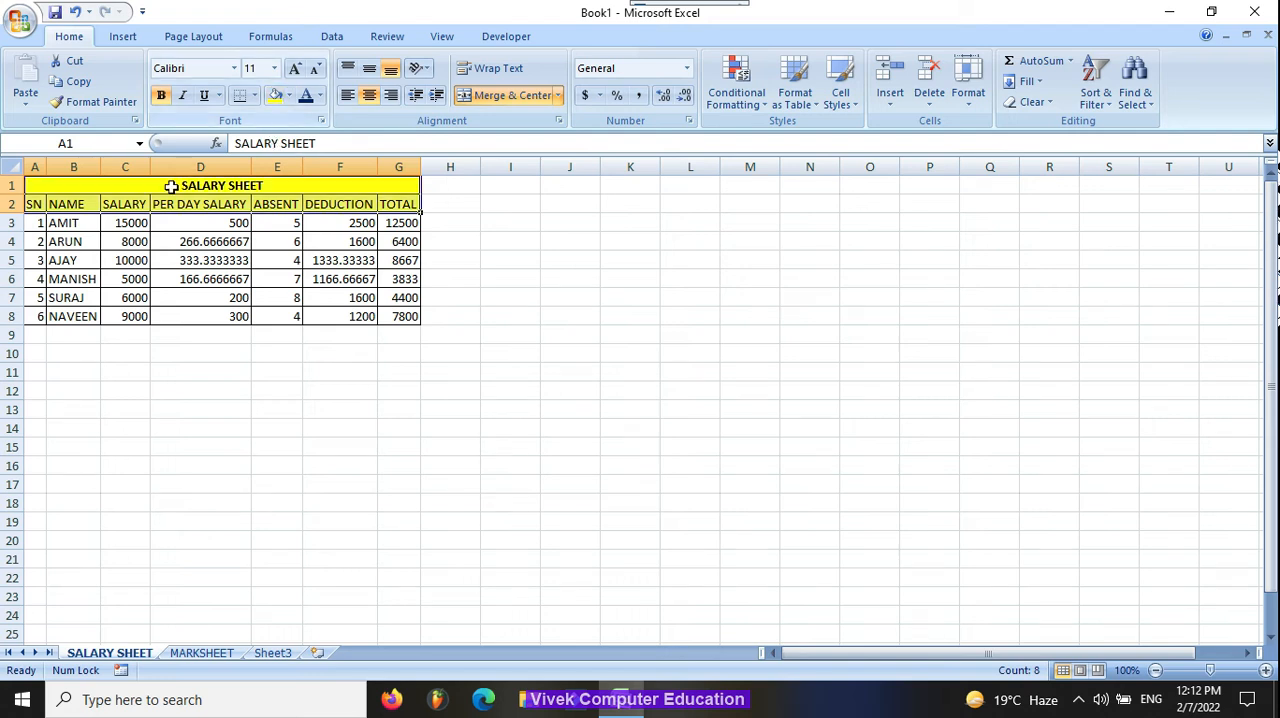
Step: Fill the salary data rows A3:G8 with dark blue
left_click_drag(42, 190, 314, 330)
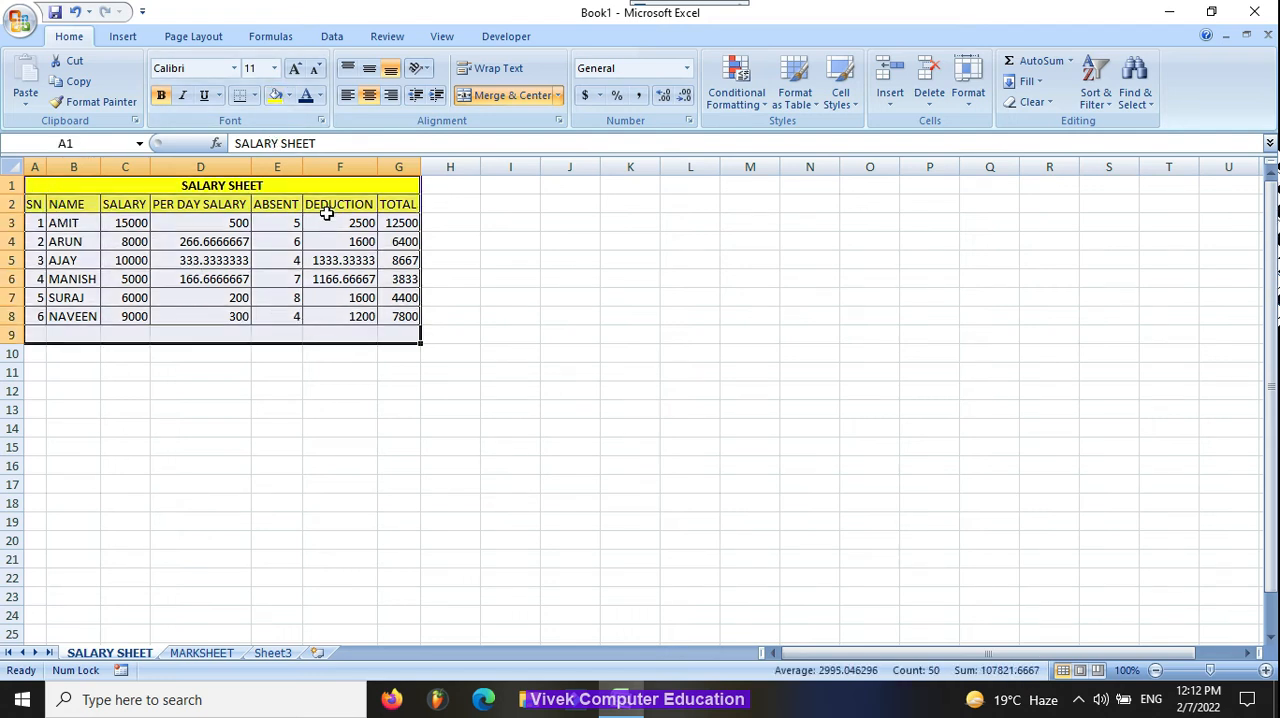
left_click(397, 297)
left_click_drag(38, 206, 398, 312)
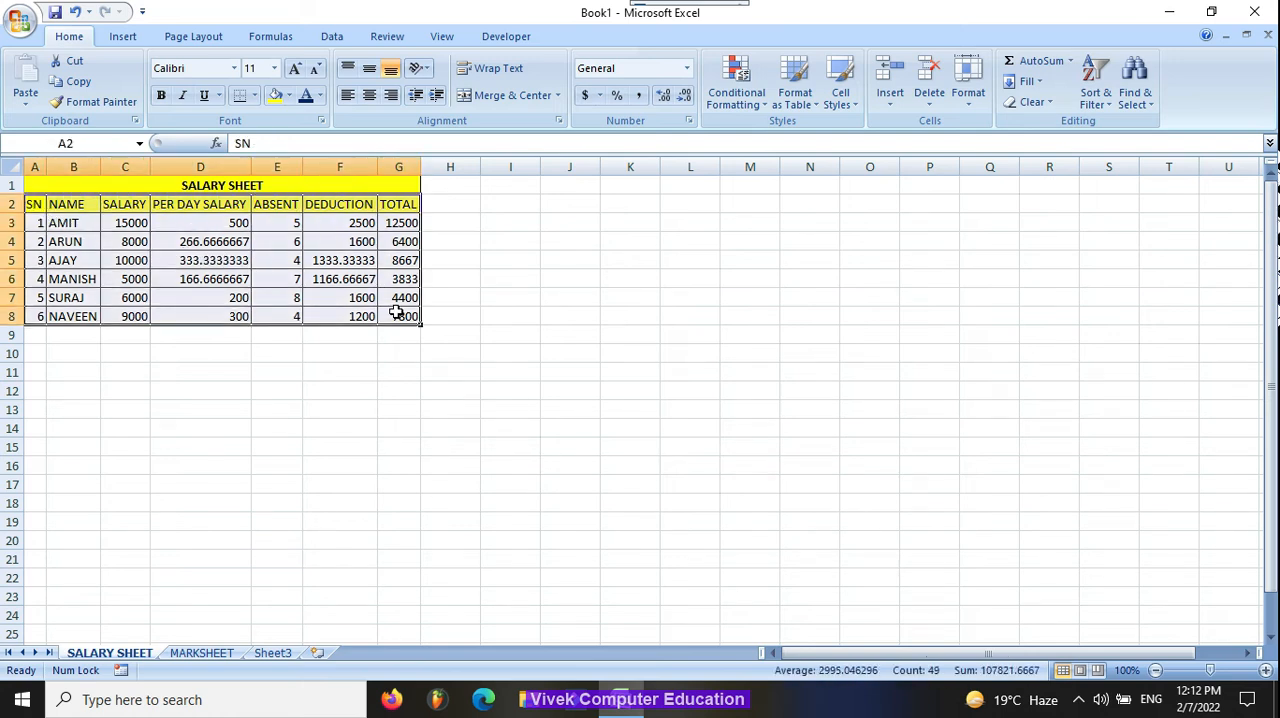
left_click(93, 203)
left_click_drag(34, 218, 408, 312)
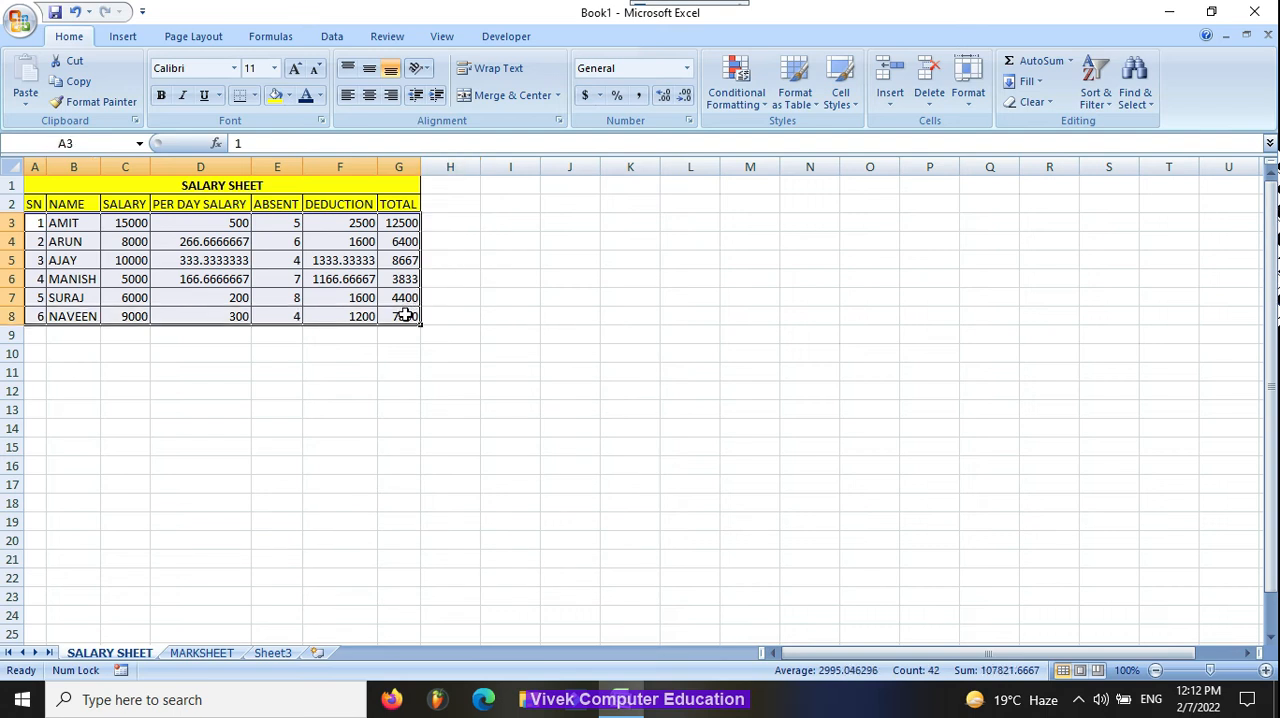
left_click(289, 95)
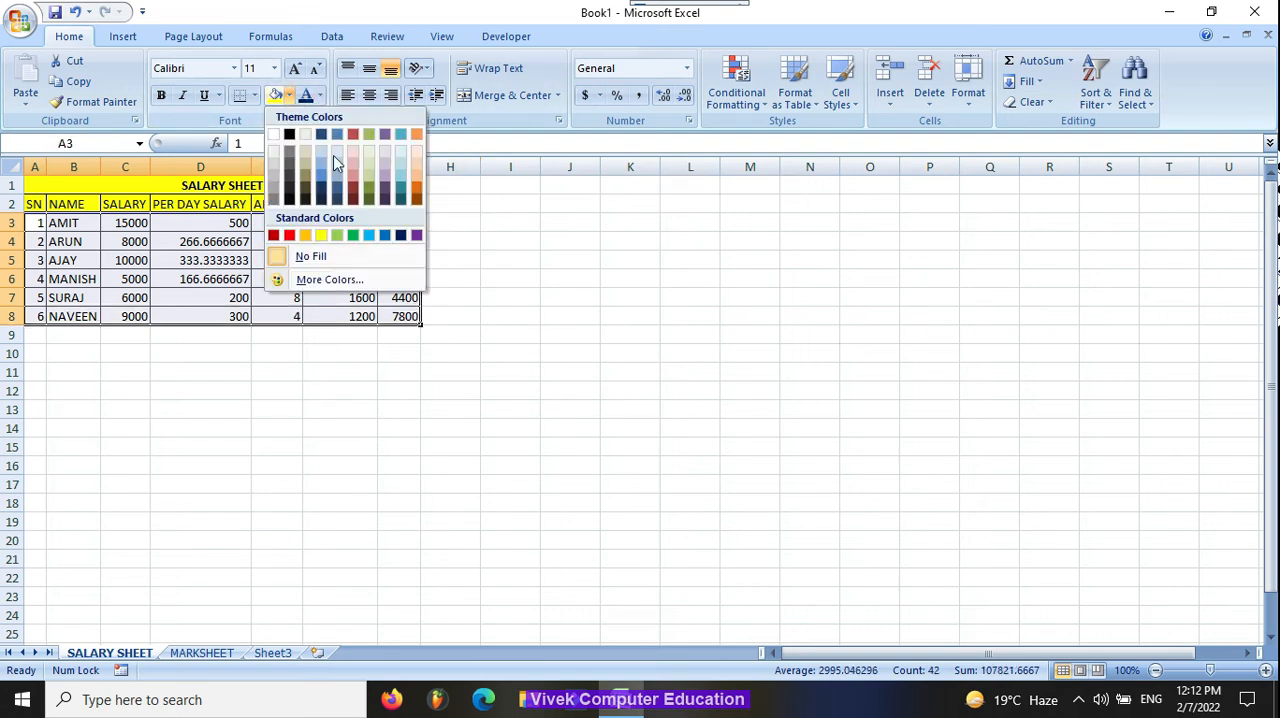
left_click(404, 236)
Step: On Sheet3, enter the headers SN, NAME and DATE in cells A2 to C2
left_click(270, 654)
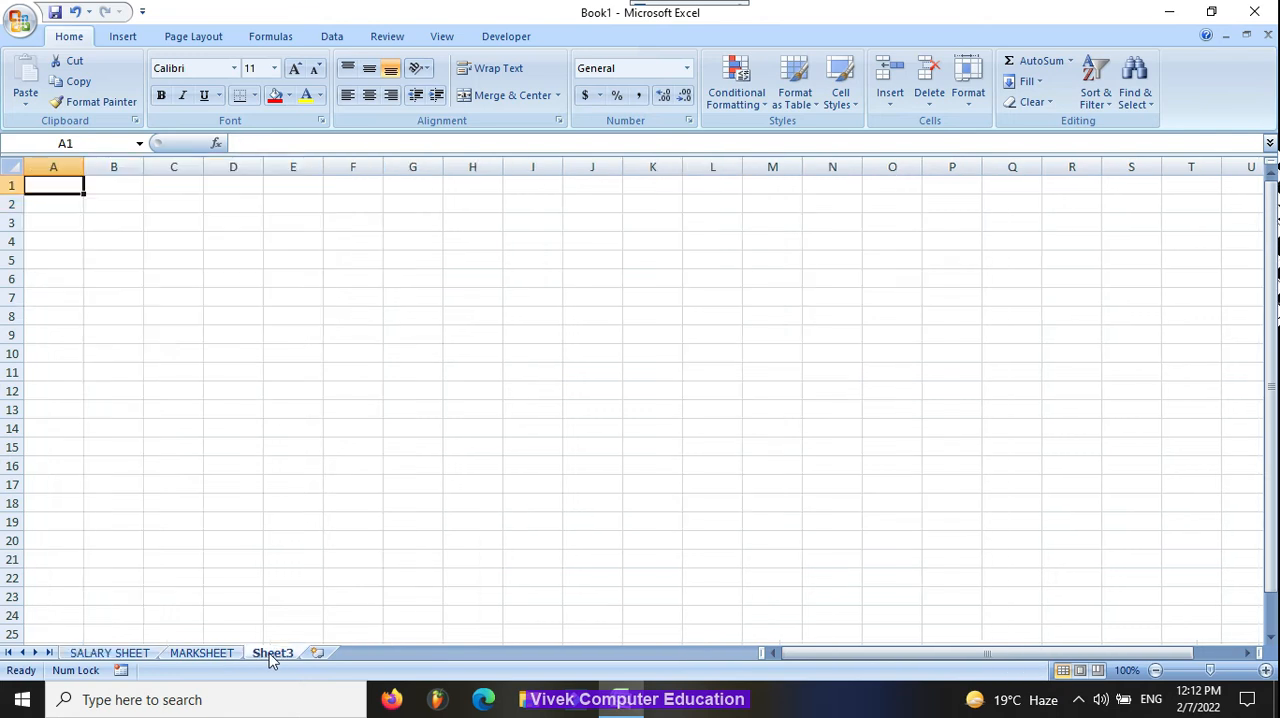
left_click(79, 199)
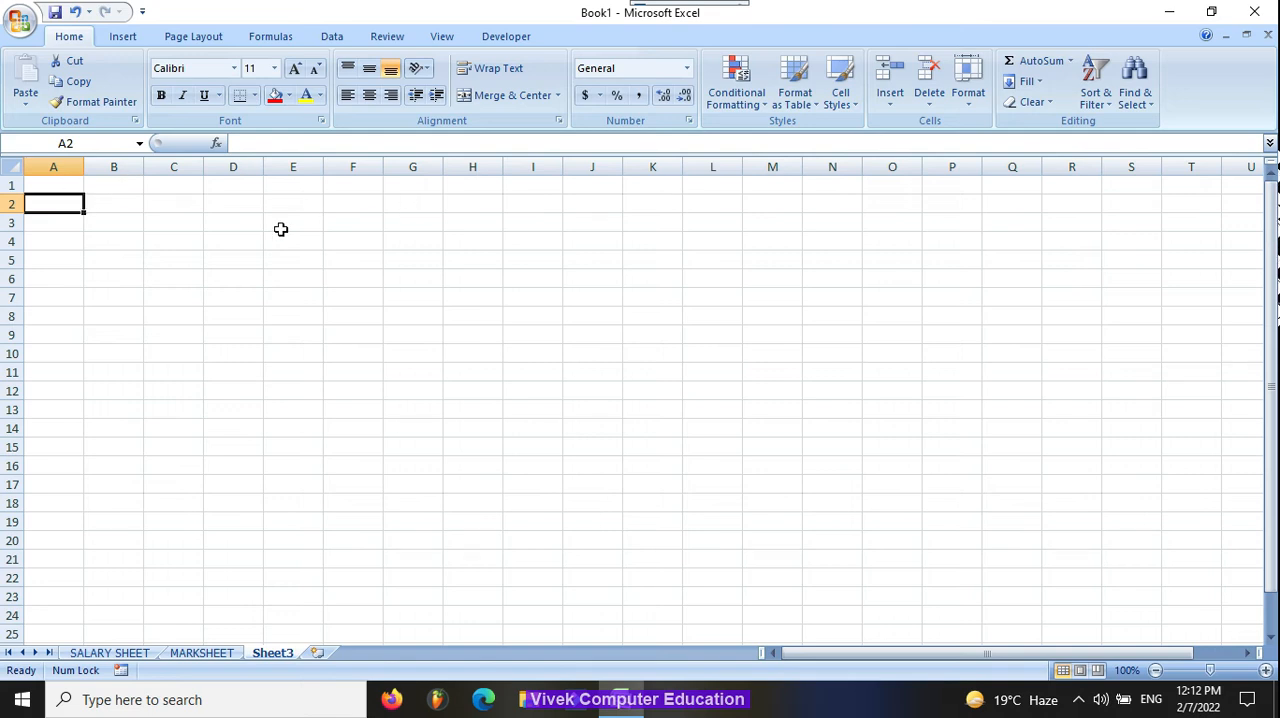
type("SN")
key("Tab")
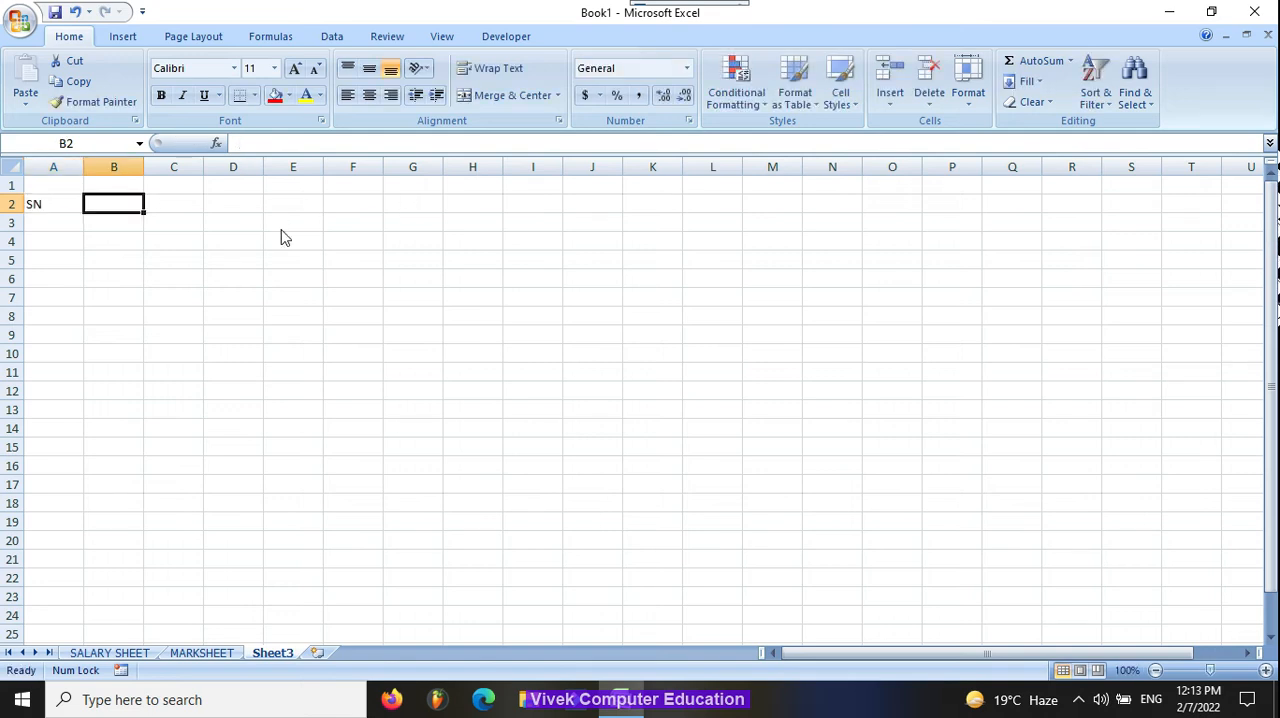
type("NAME")
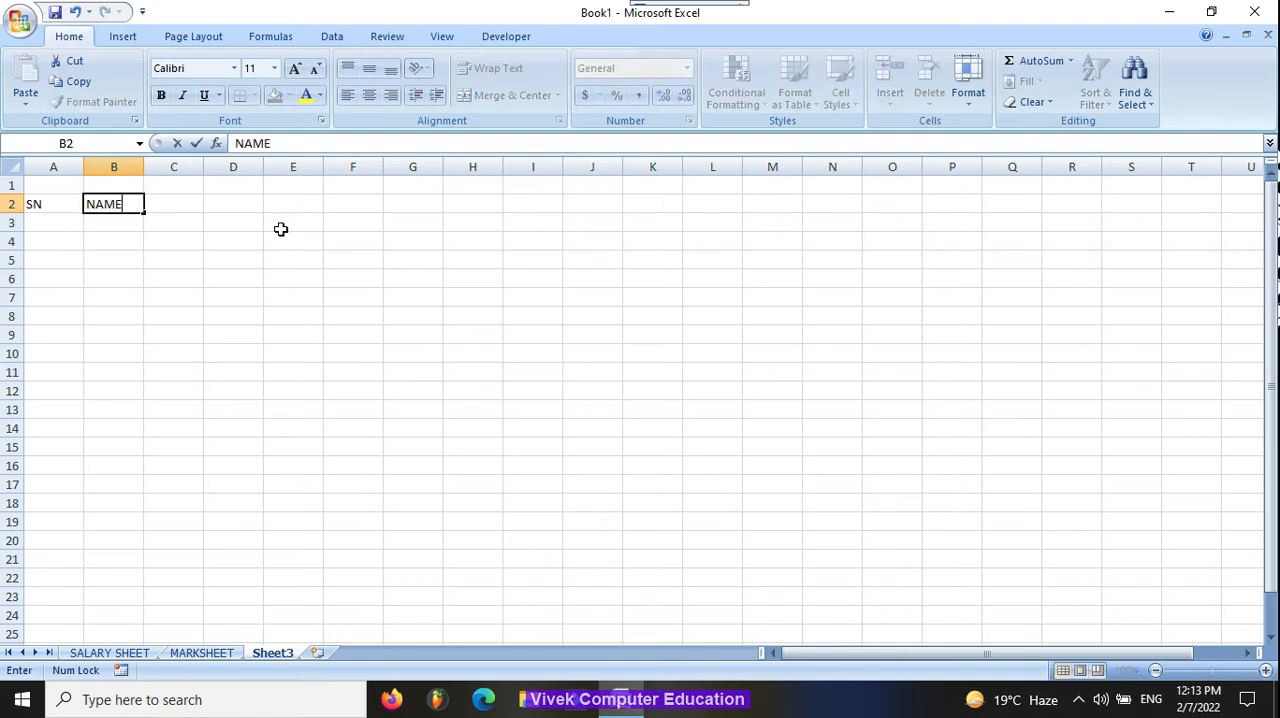
key("Tab")
type("DATE")
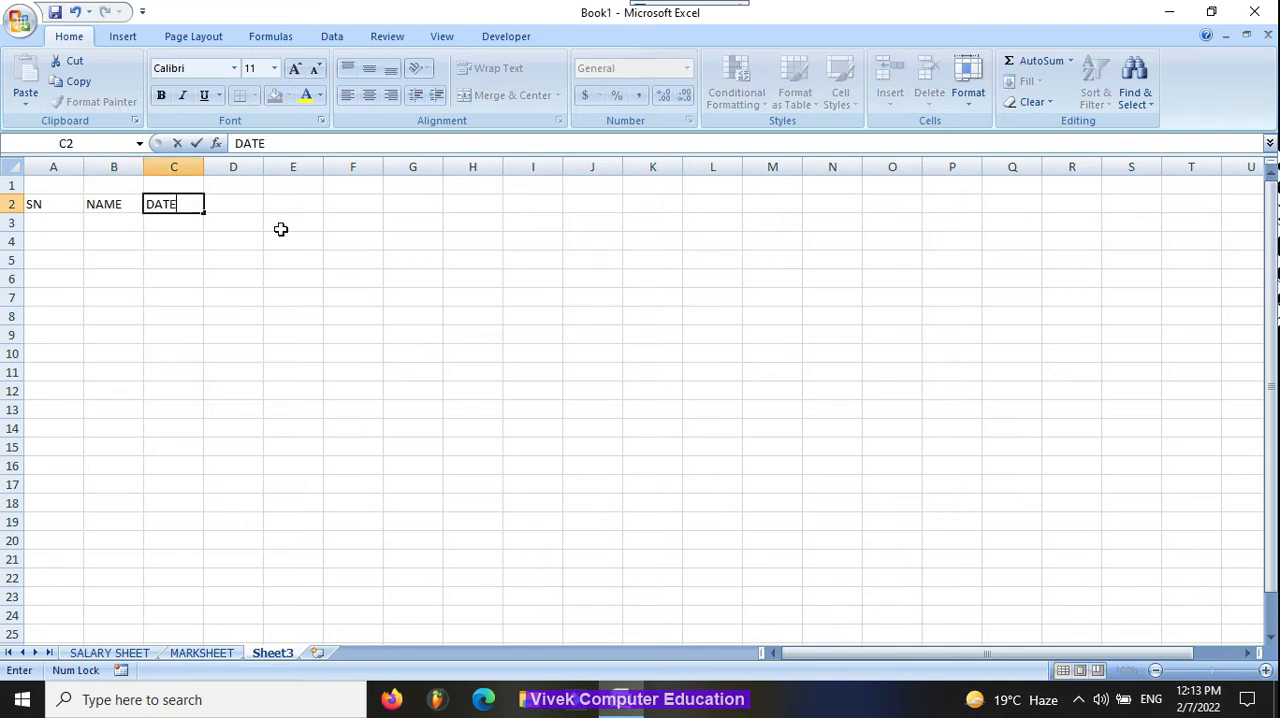
key("Tab")
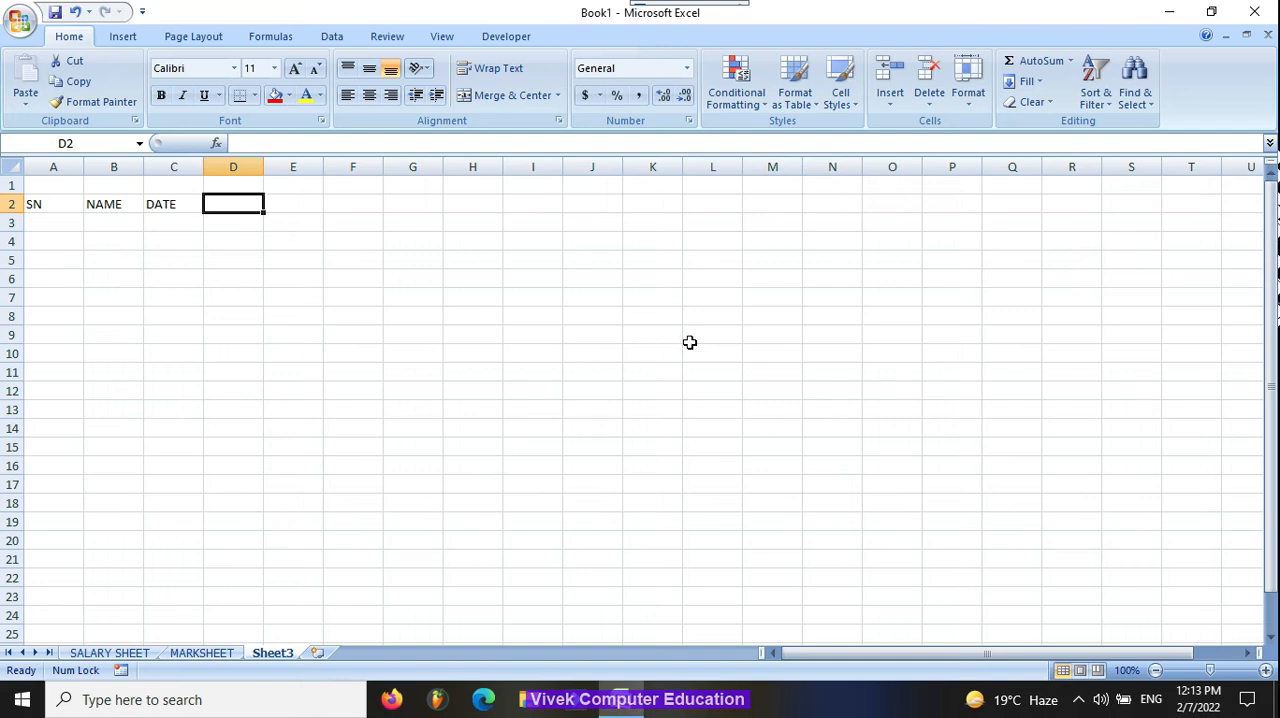
Step: Enter the headers AMOUNT, INTEREST, PENALTY and TOTAL in cells D2 to G2
type("AMOUN")
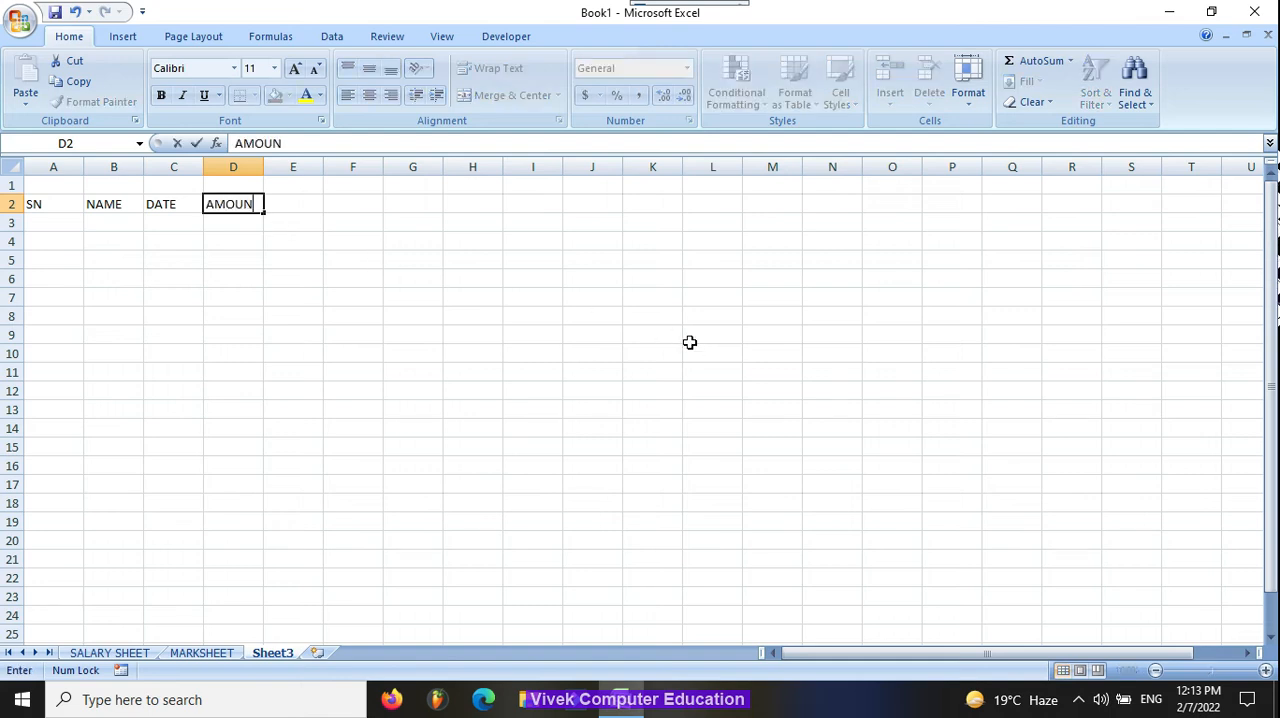
type("T")
key("Tab")
type("INTEREST")
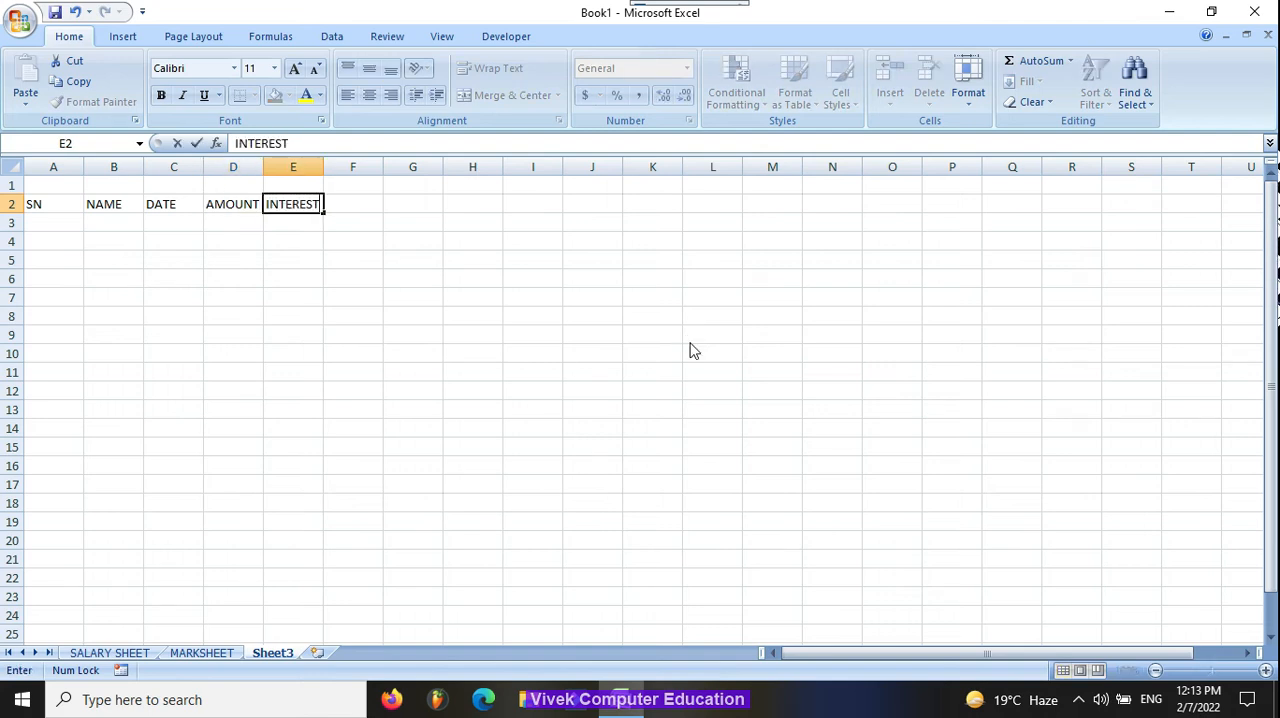
key("Tab")
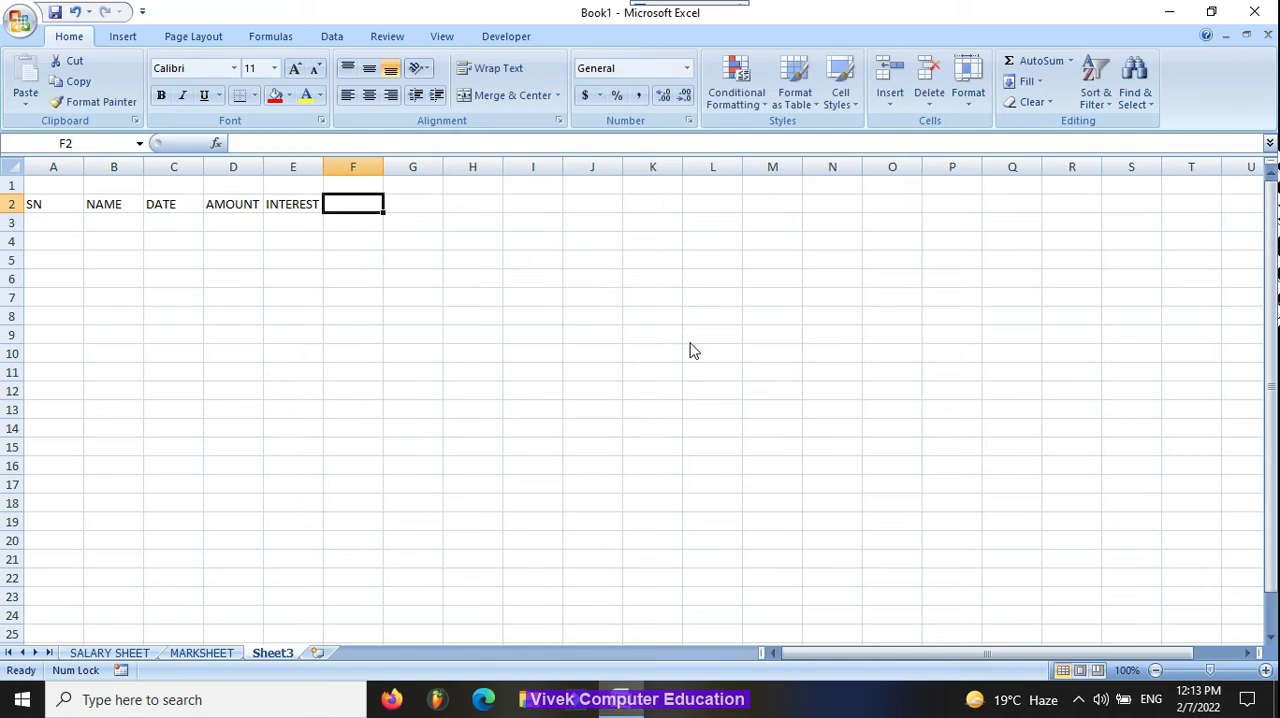
type("PENALTY")
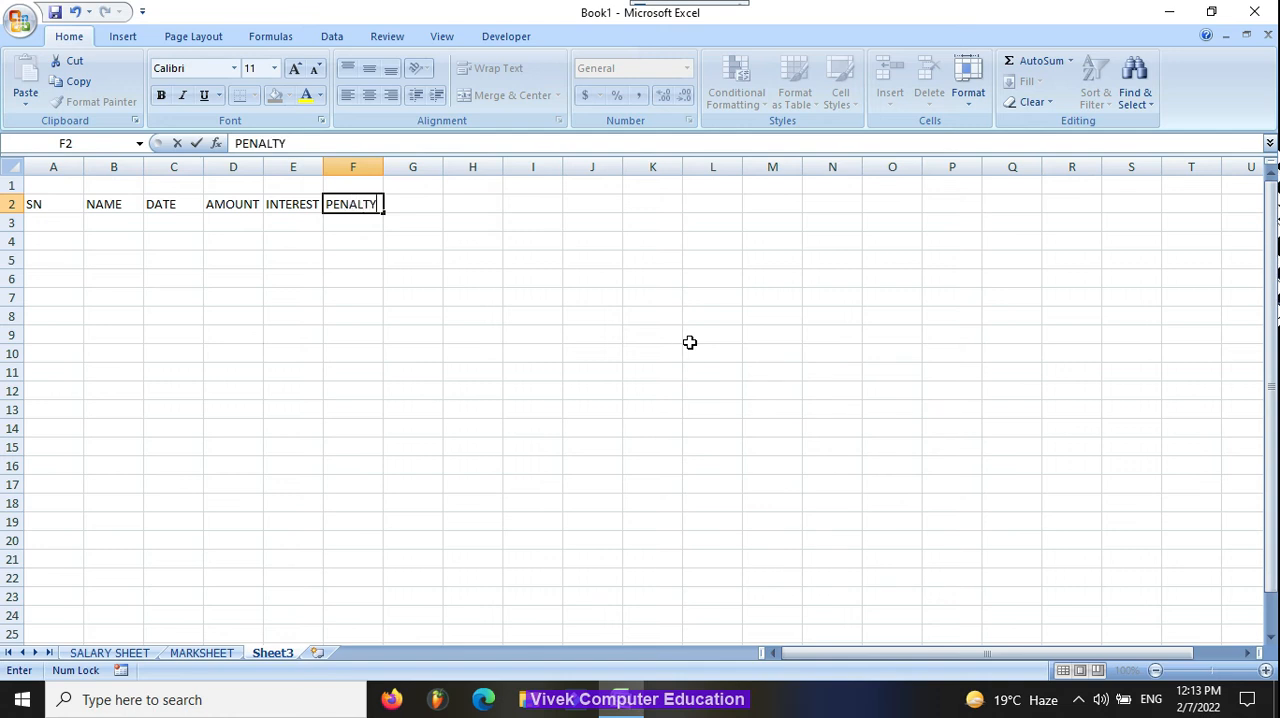
key("Tab")
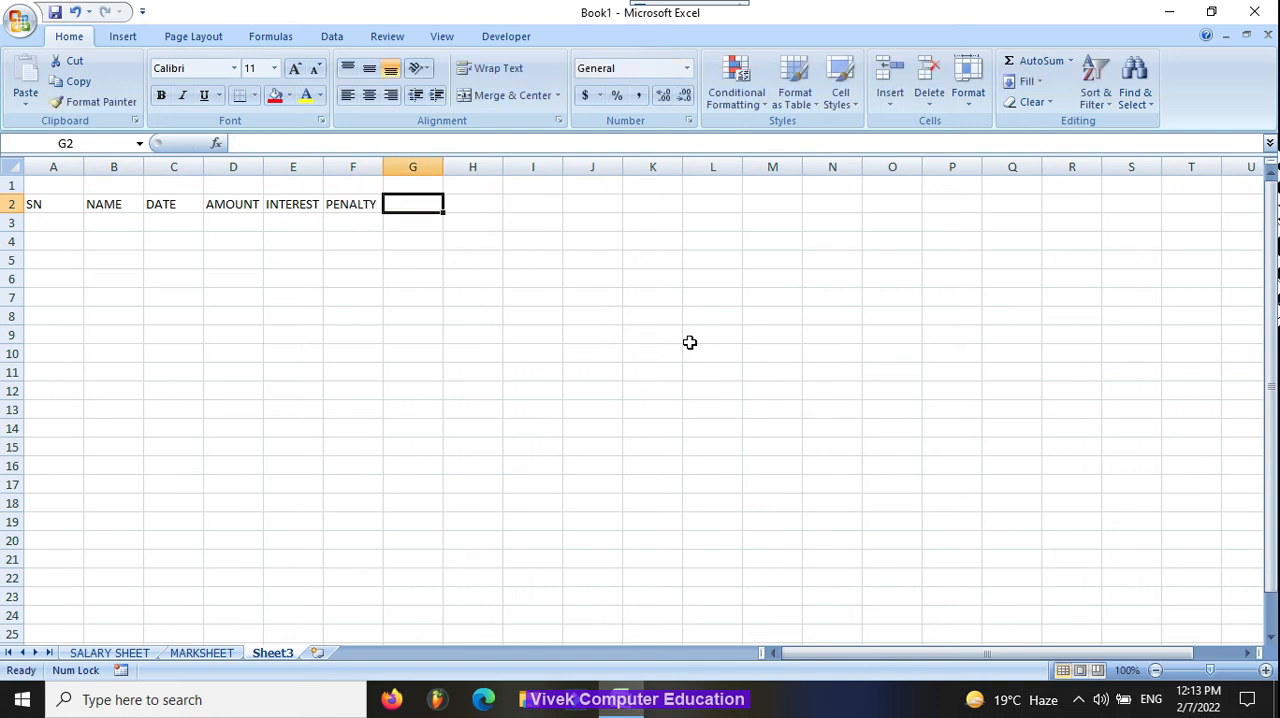
type("TOTAL")
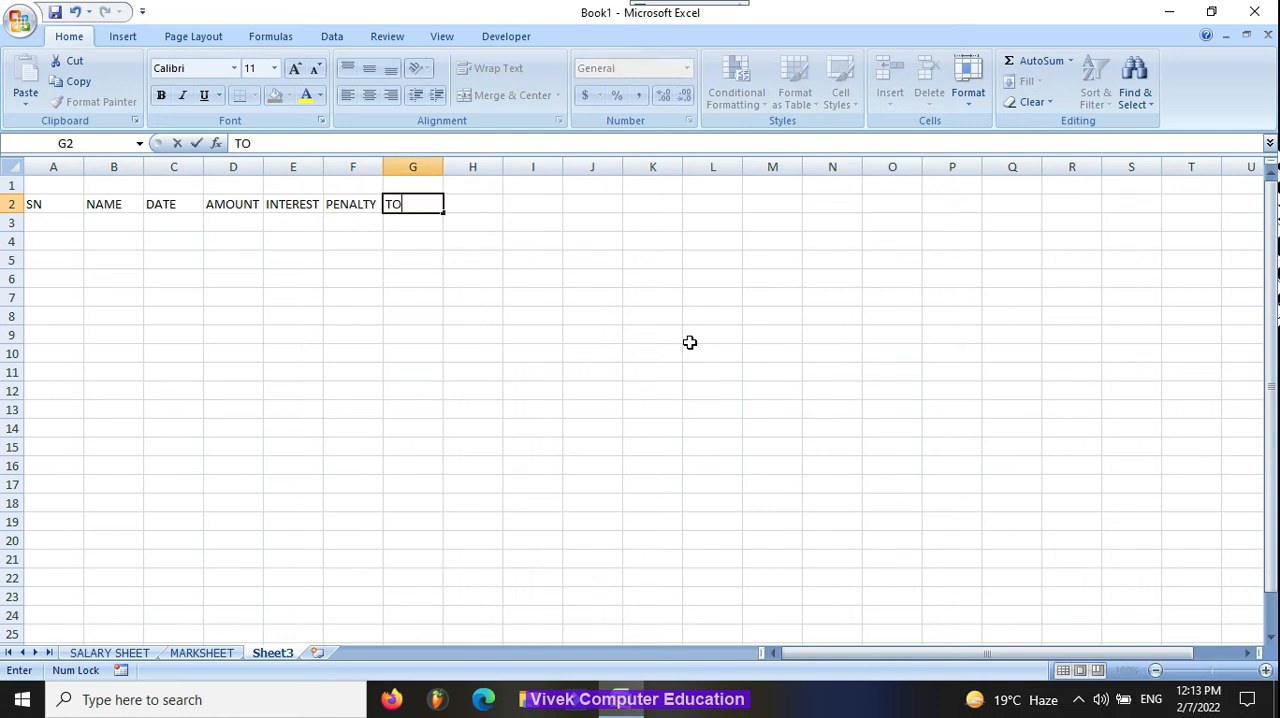
key("Return")
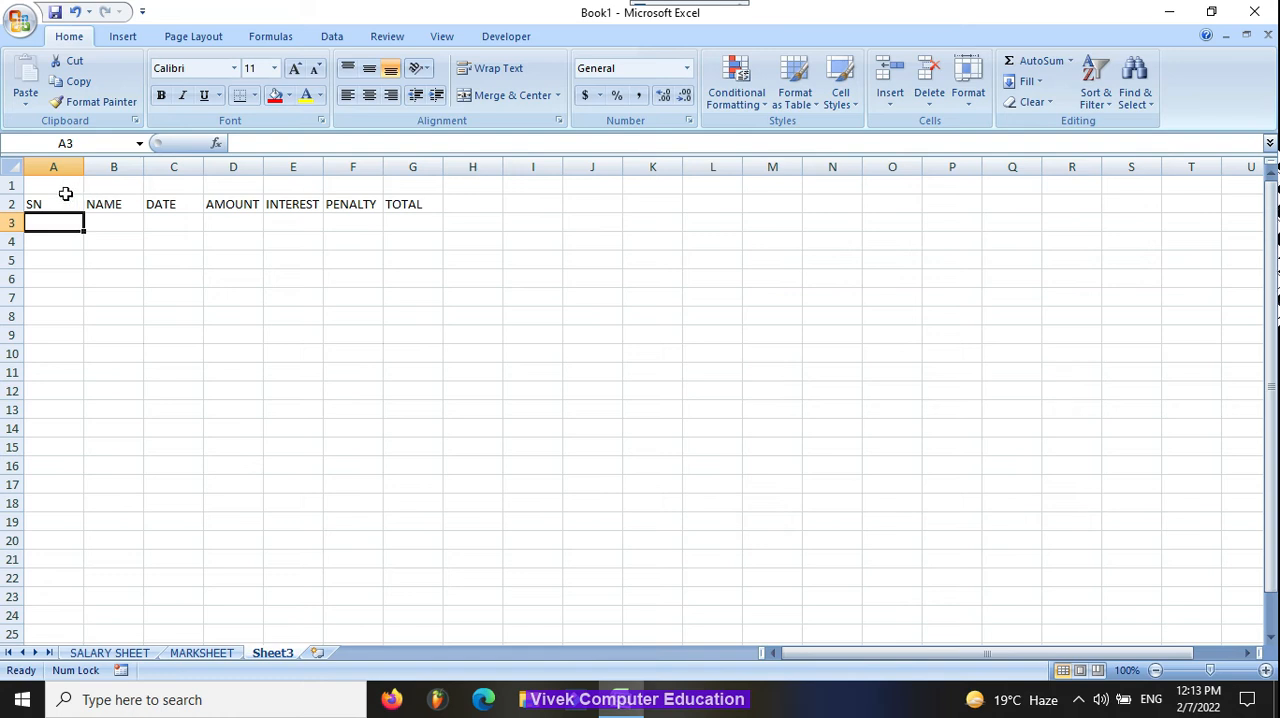
Step: Merge and center cells A1:G1 above the headers and make the merged cell bold
left_click_drag(45, 186, 411, 180)
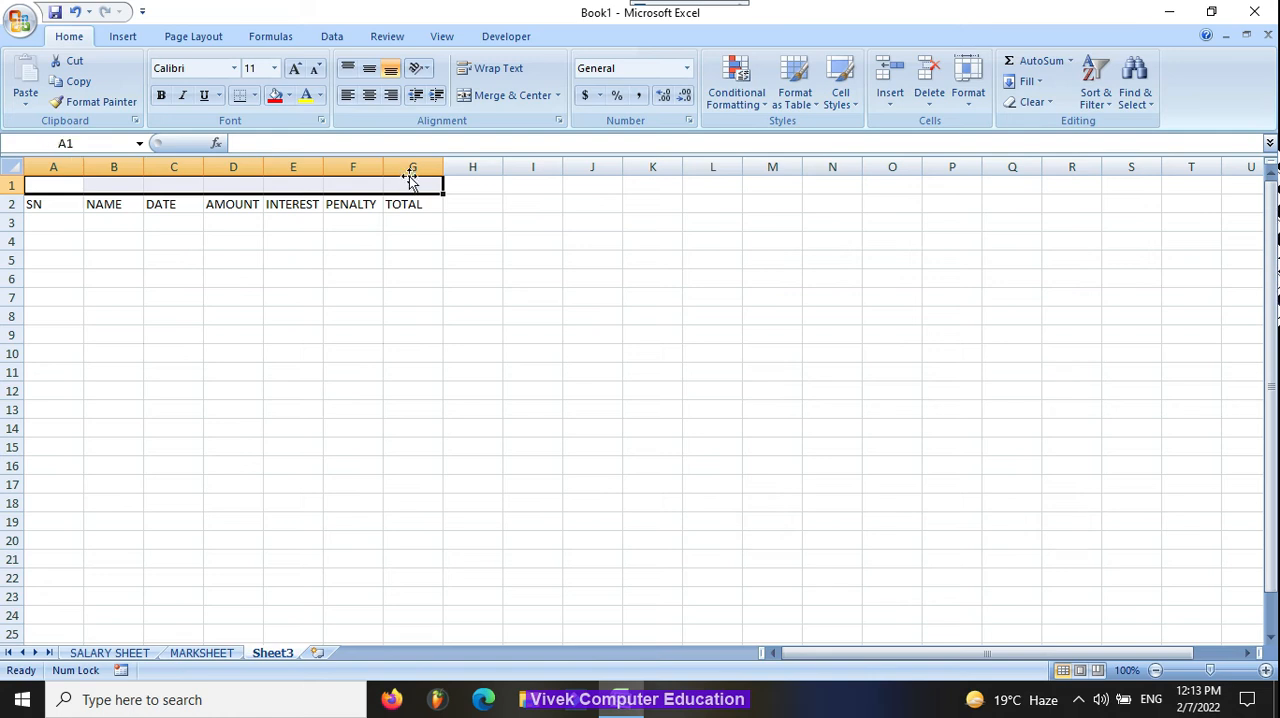
left_click(484, 88)
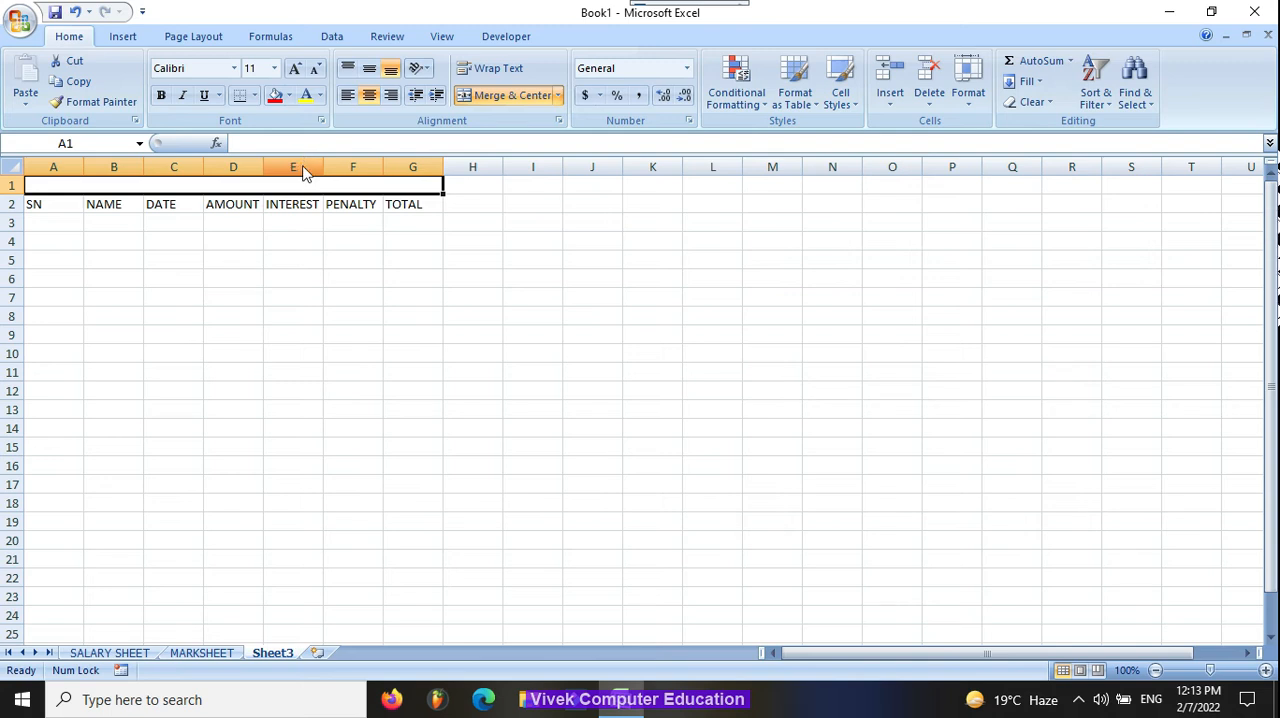
key("ctrl+b")
Step: Enter the title DD FINANCE in the merged cell above the headers
type("FI")
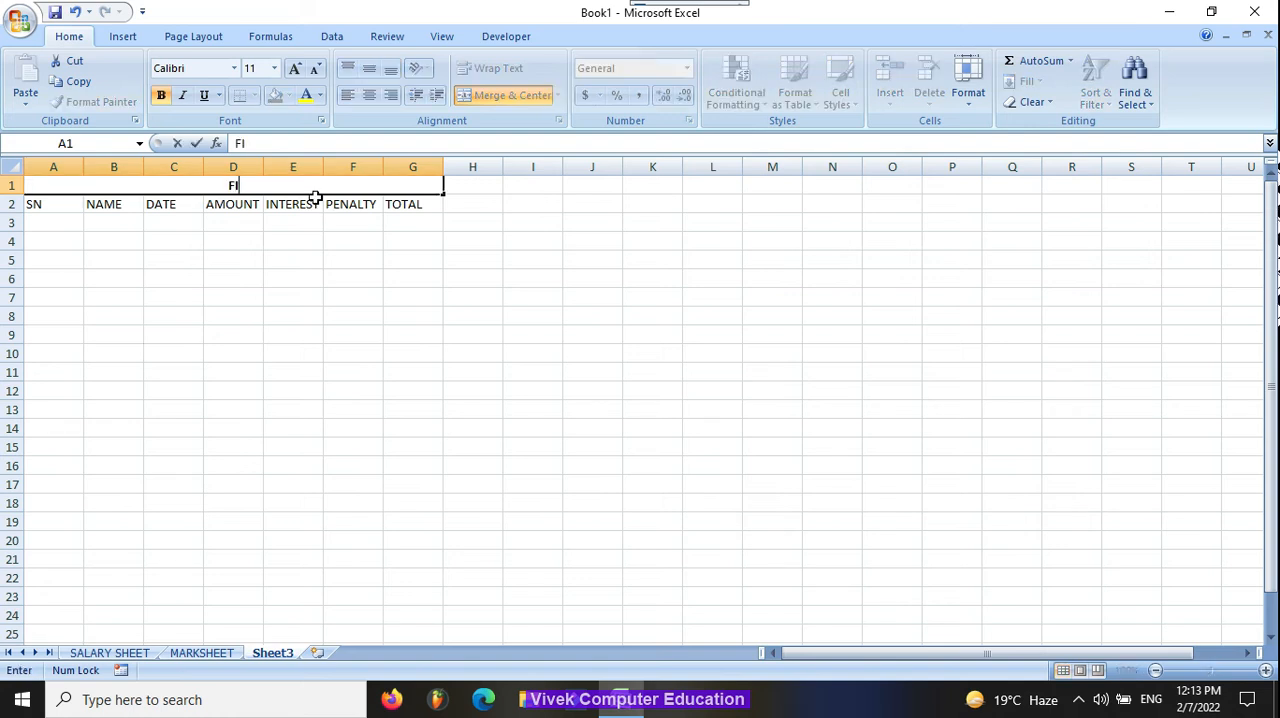
type("NAN")
key("BackSpace")
key("BackSpace")
key("BackSpace")
key("BackSpace")
key("BackSpace")
type("DD FINANCE")
key("Return")
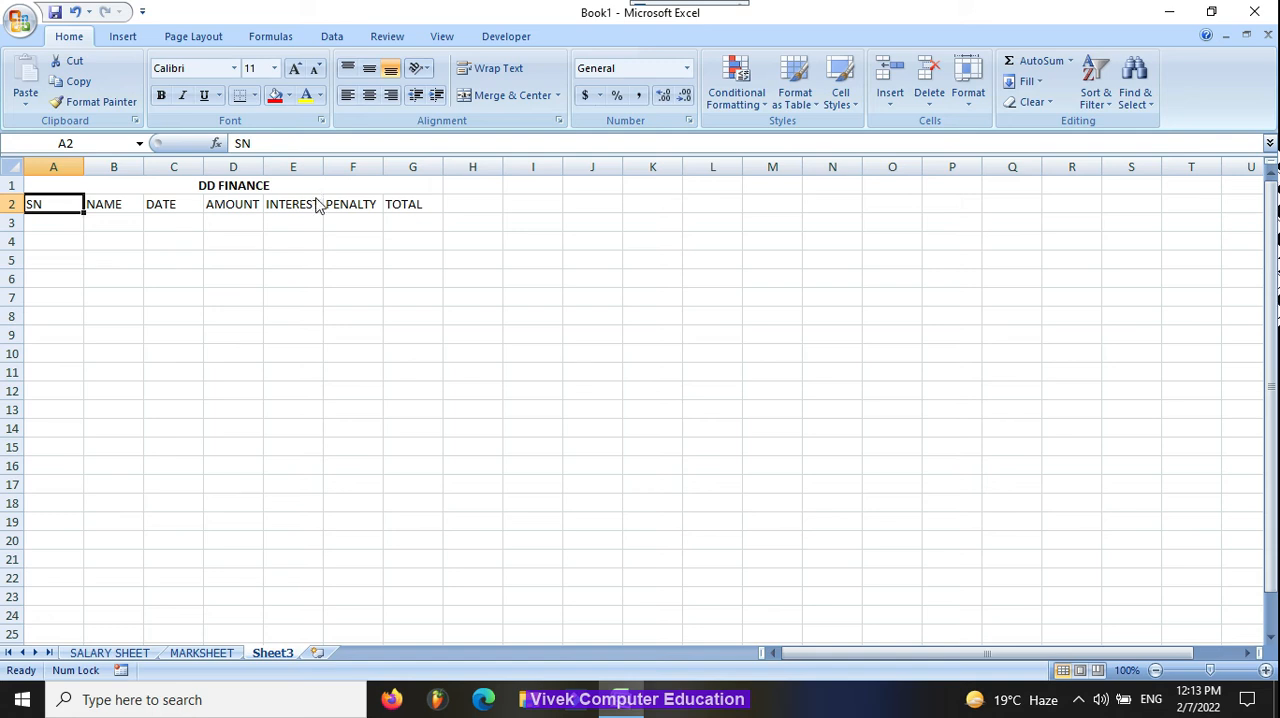
Step: Enter 1 and 2 under SN and extend the series down to 7 in A9
key("Return")
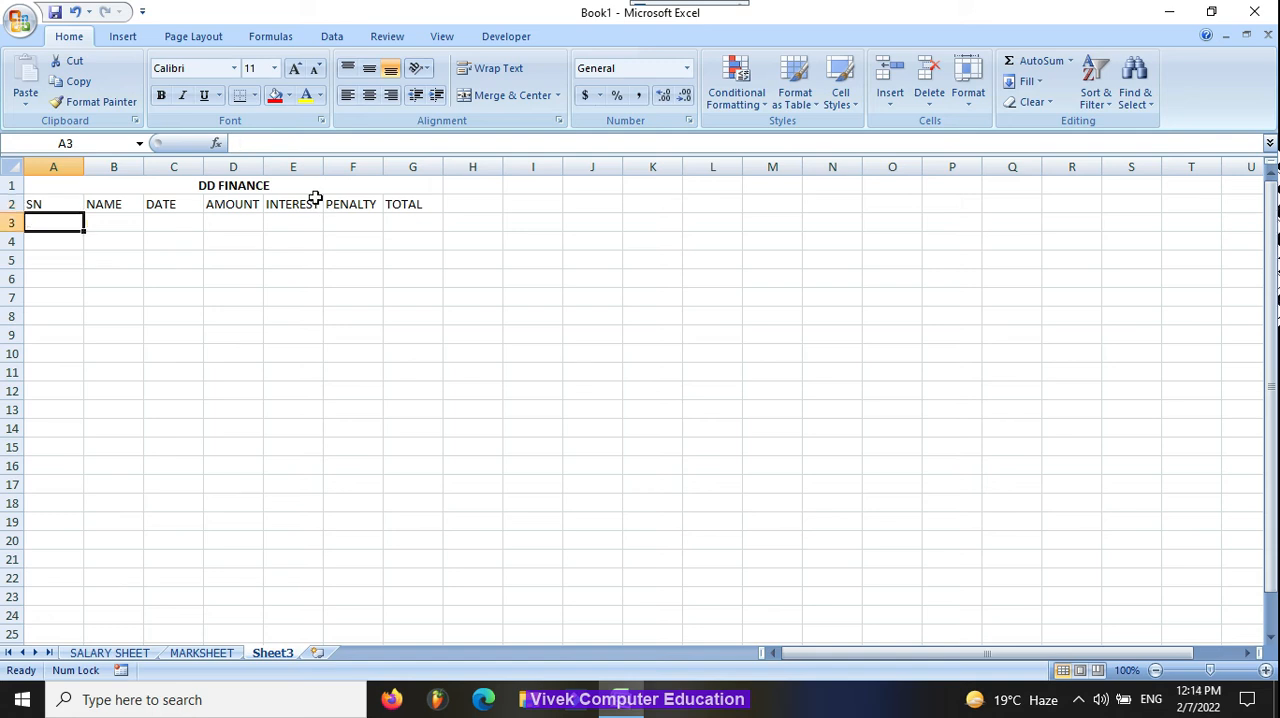
type("1")
key("Tab")
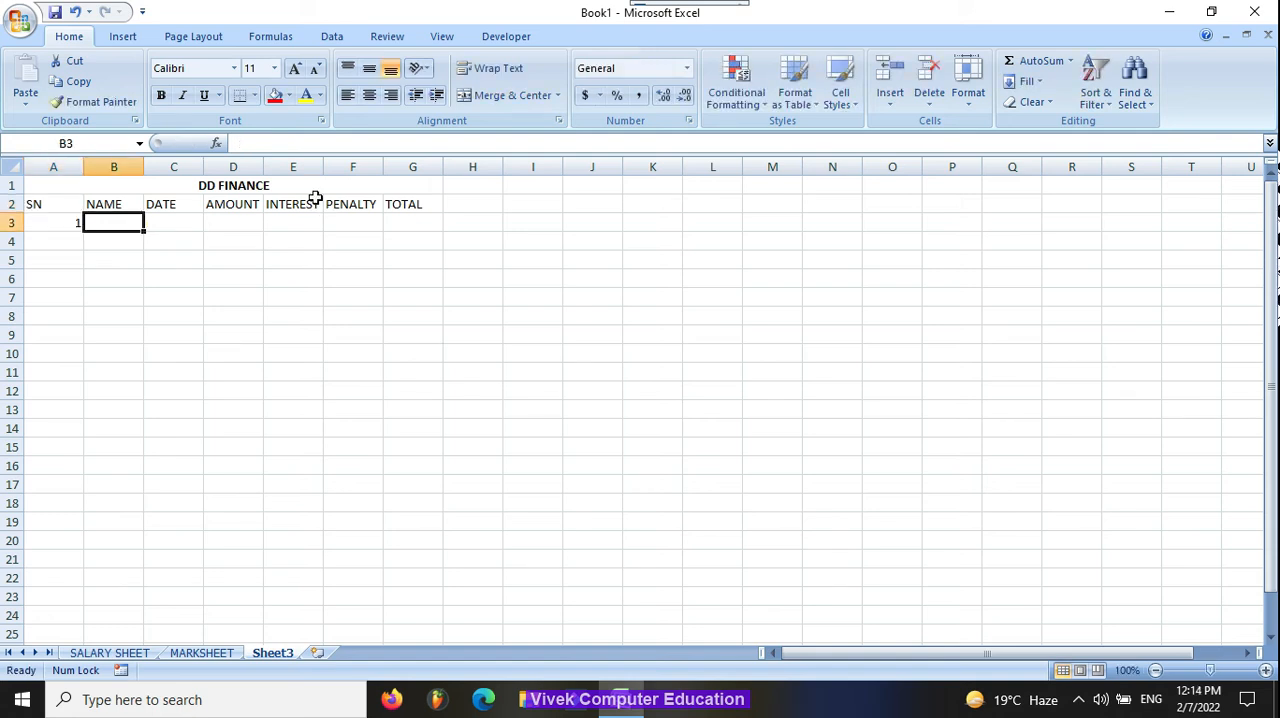
key("Left")
key("Down")
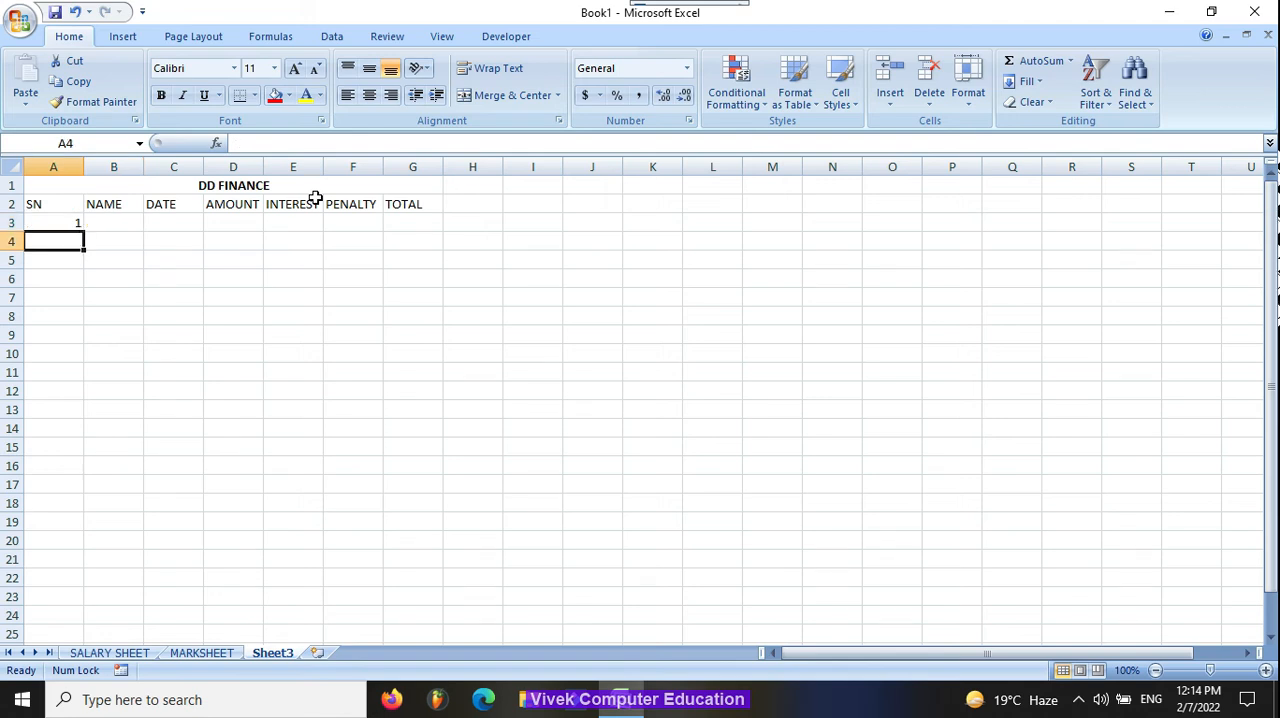
type("2")
key("Return")
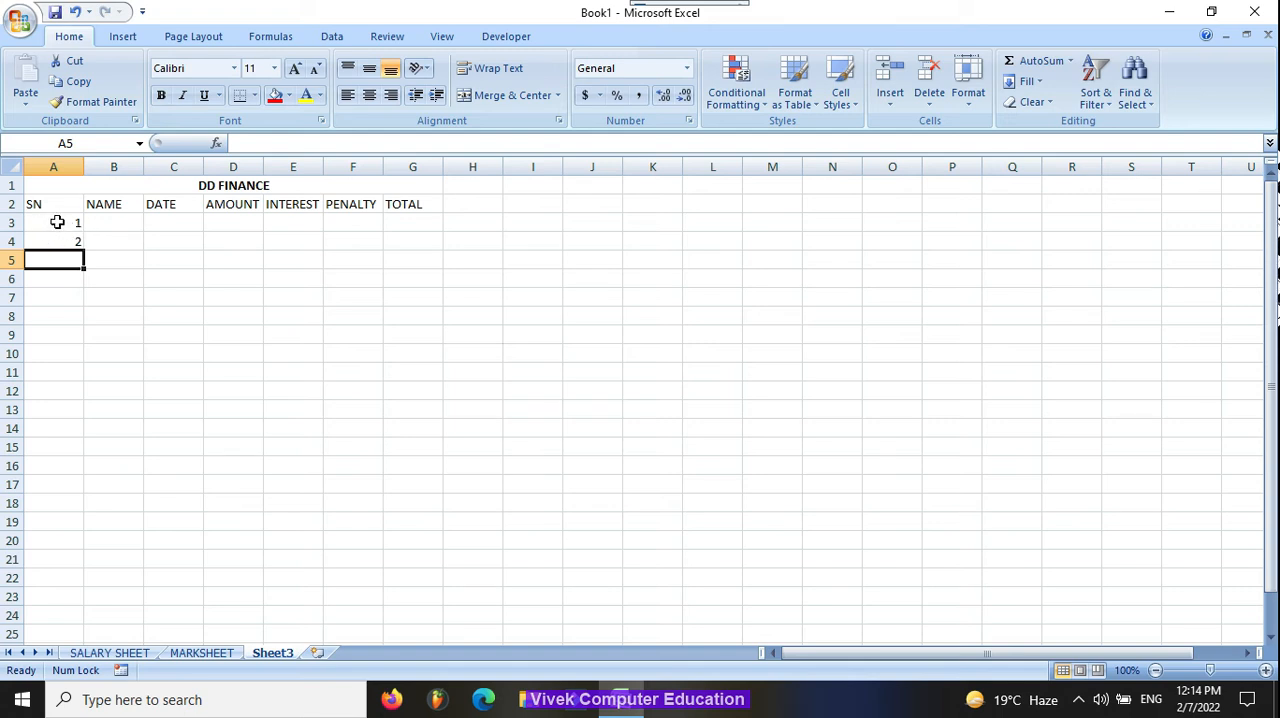
left_click_drag(57, 222, 58, 235)
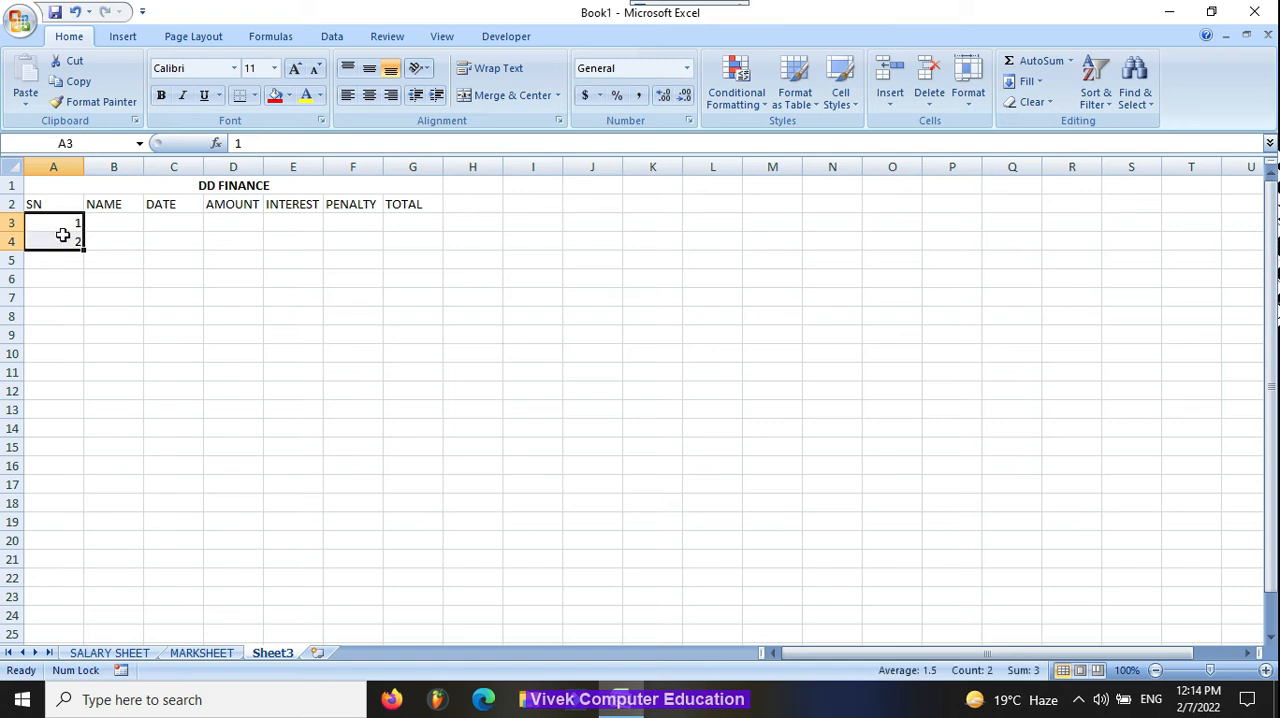
left_click_drag(84, 252, 84, 336)
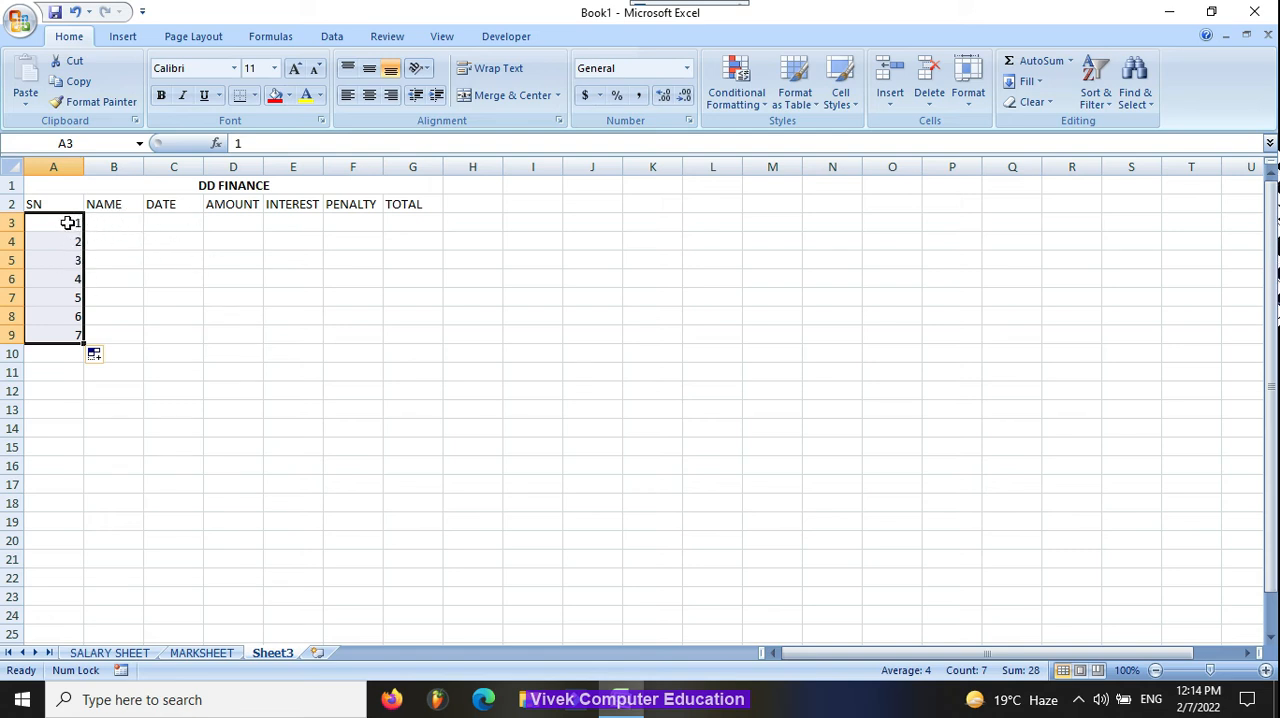
left_click(124, 224)
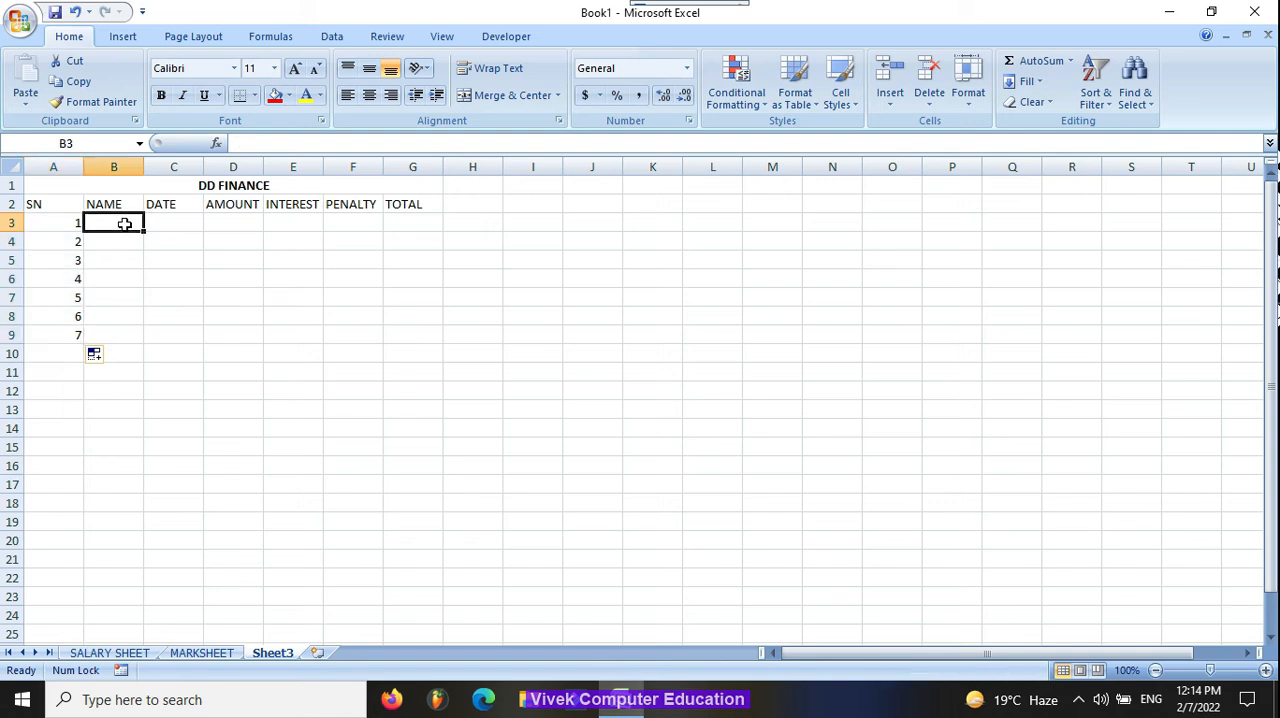
Step: Enter the customer's first name in B3 and copy it down to B9
type("AMIT")
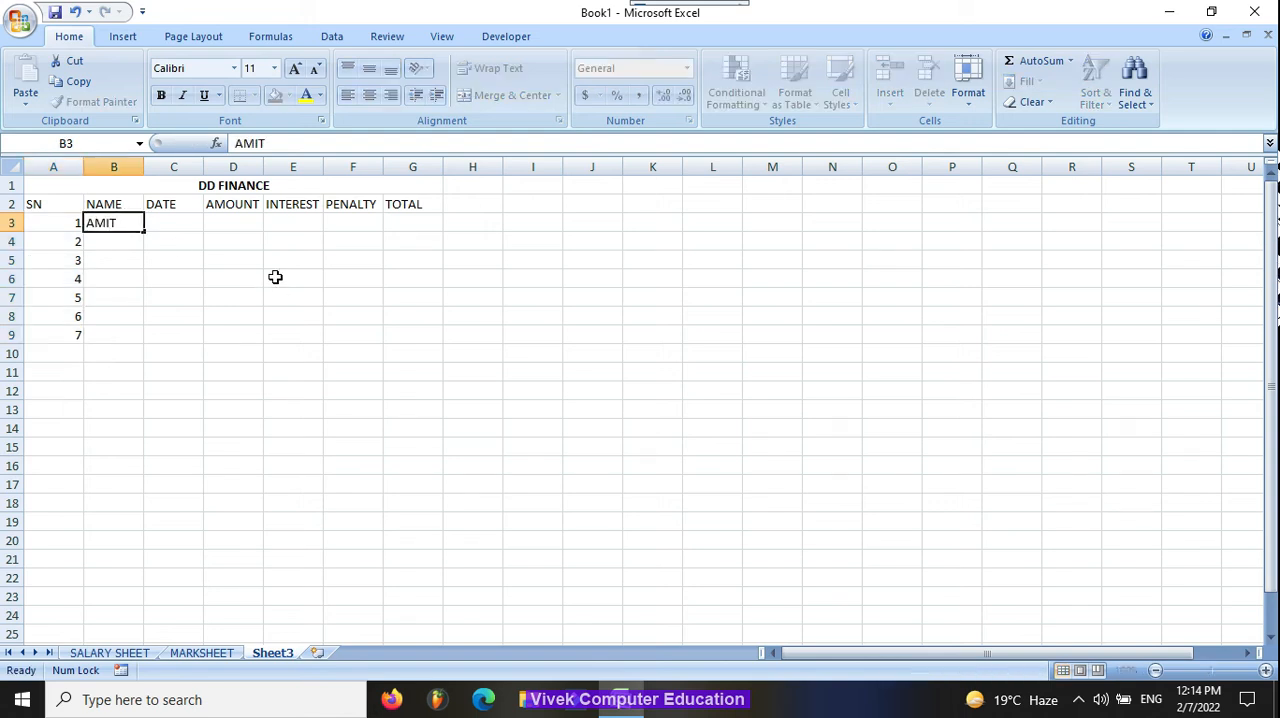
key("Return")
left_click(128, 224)
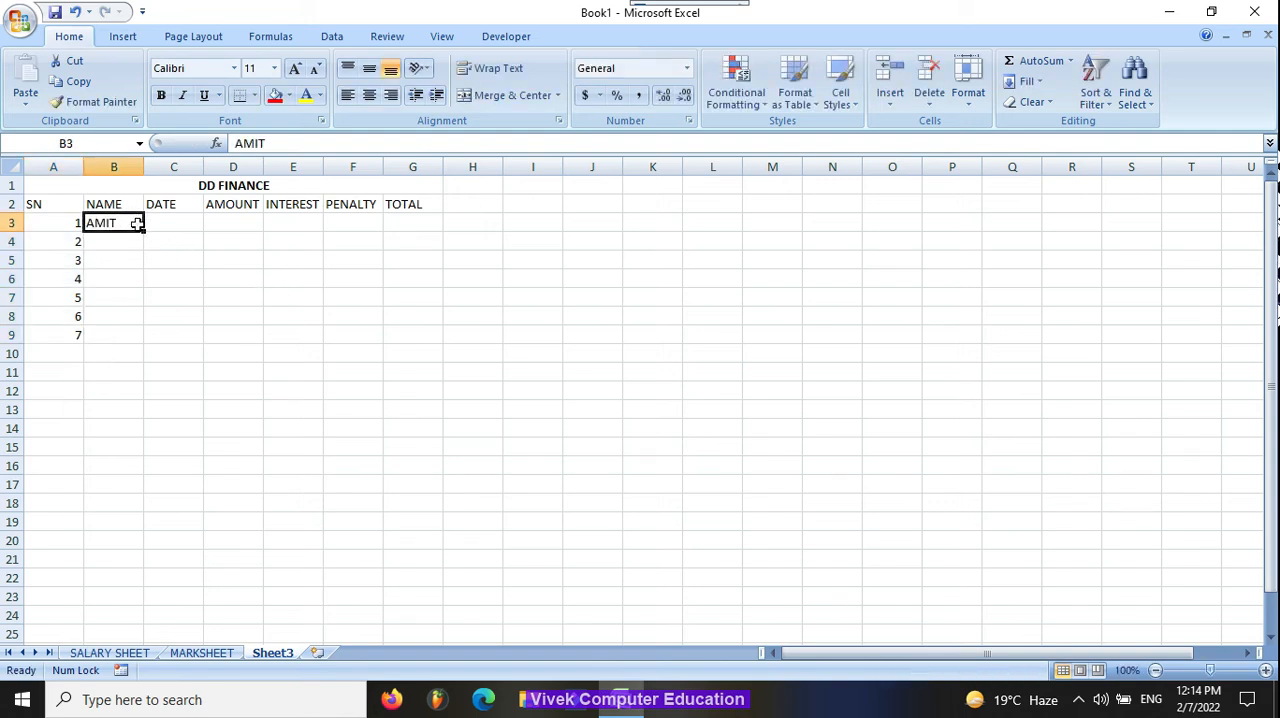
double_click(143, 232)
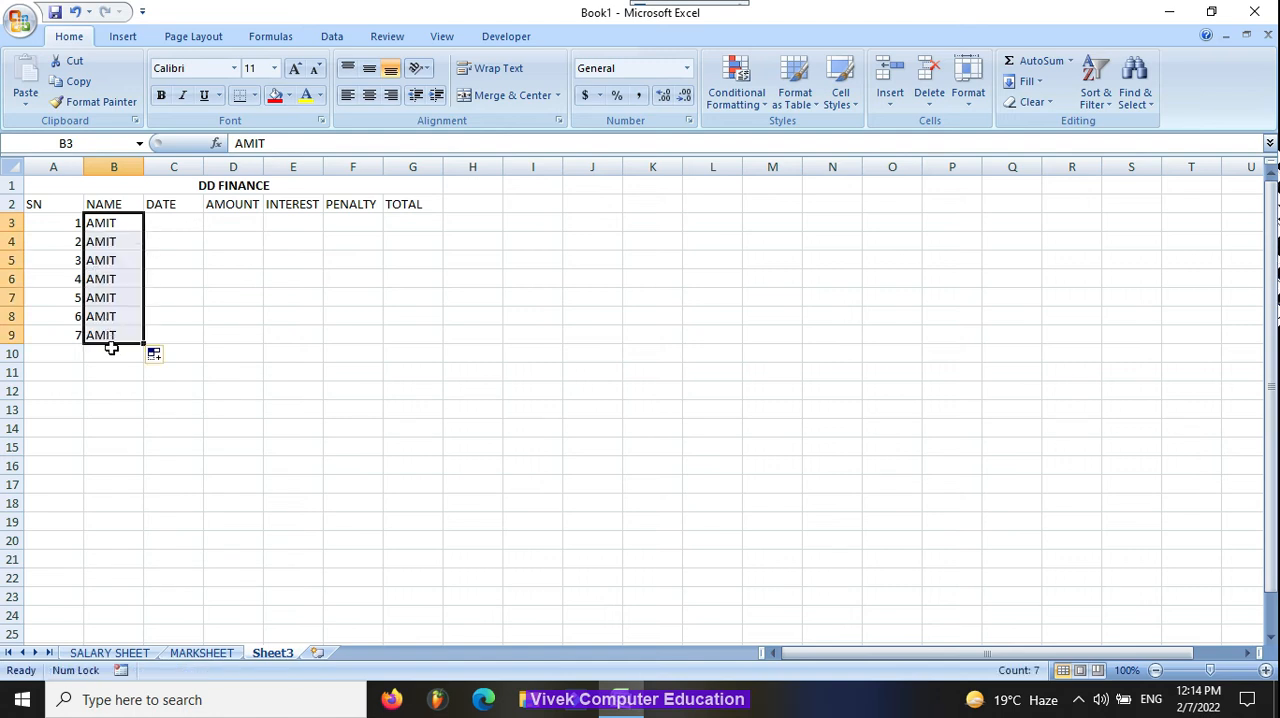
Step: Enter the dates 1/1, 2/1 and 3/1 in cells C3 to C5 under DATE
left_click(190, 220)
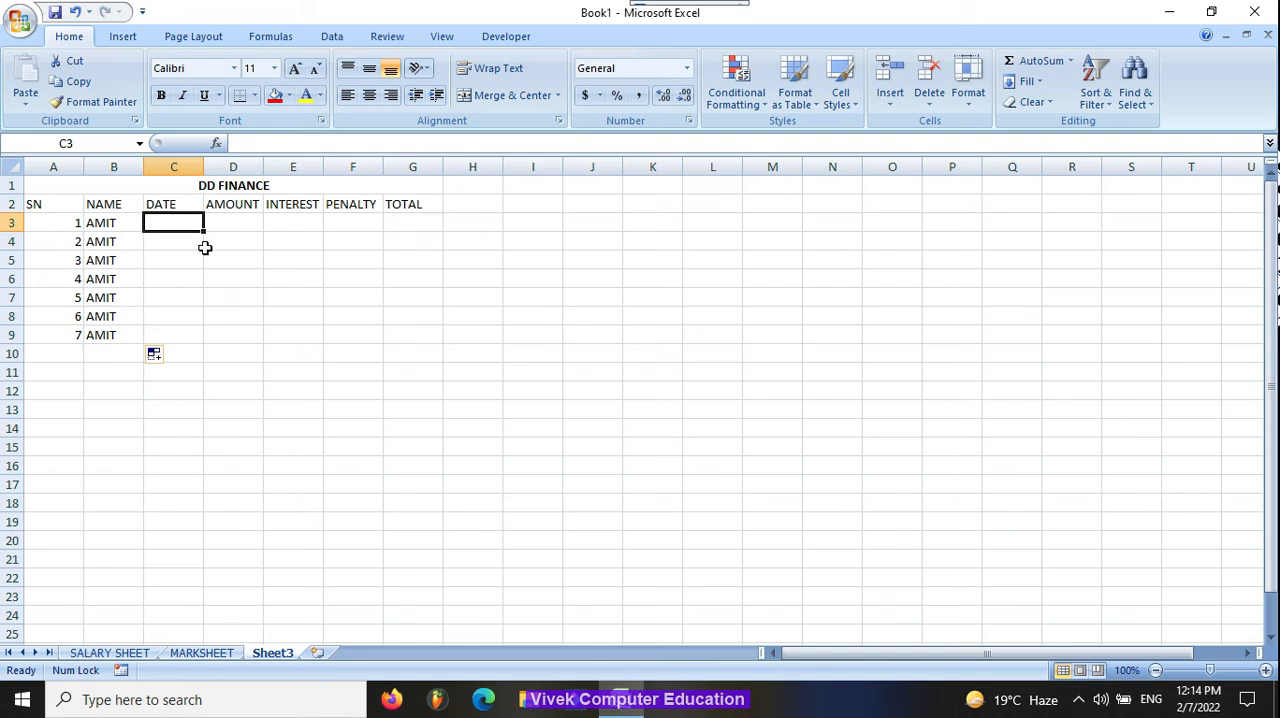
type("1/1")
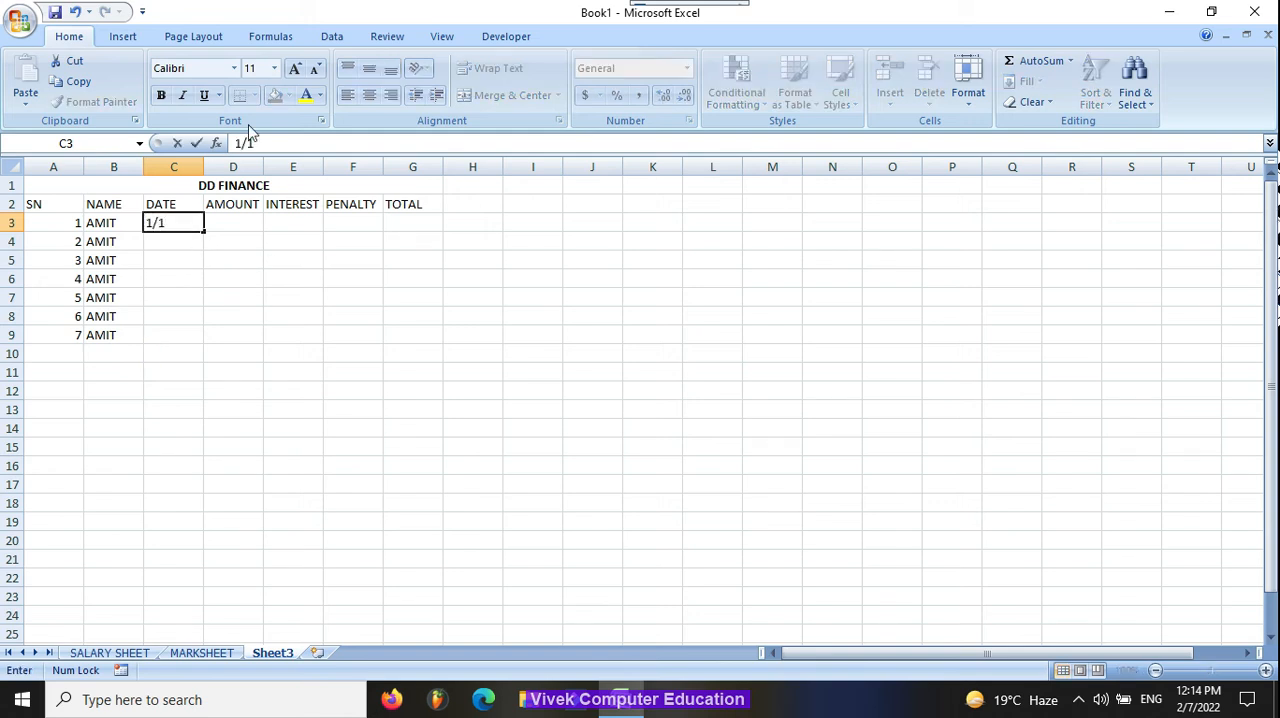
key("Return")
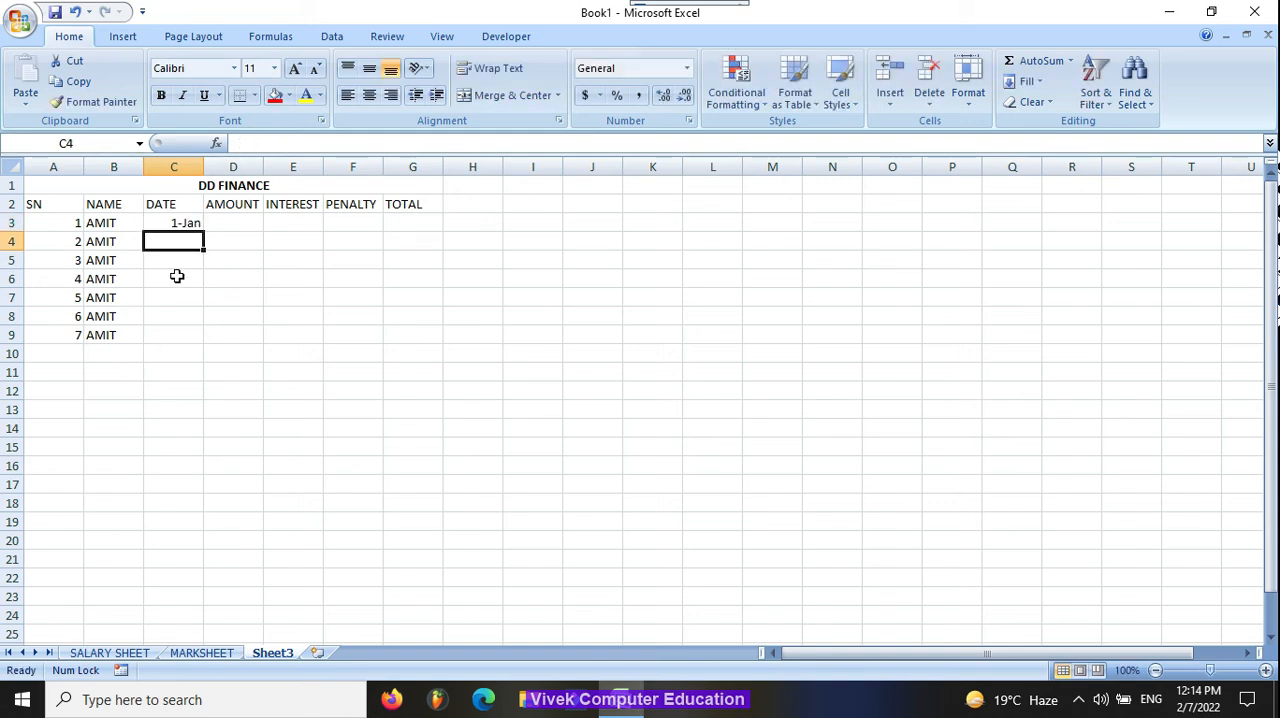
type("2/1")
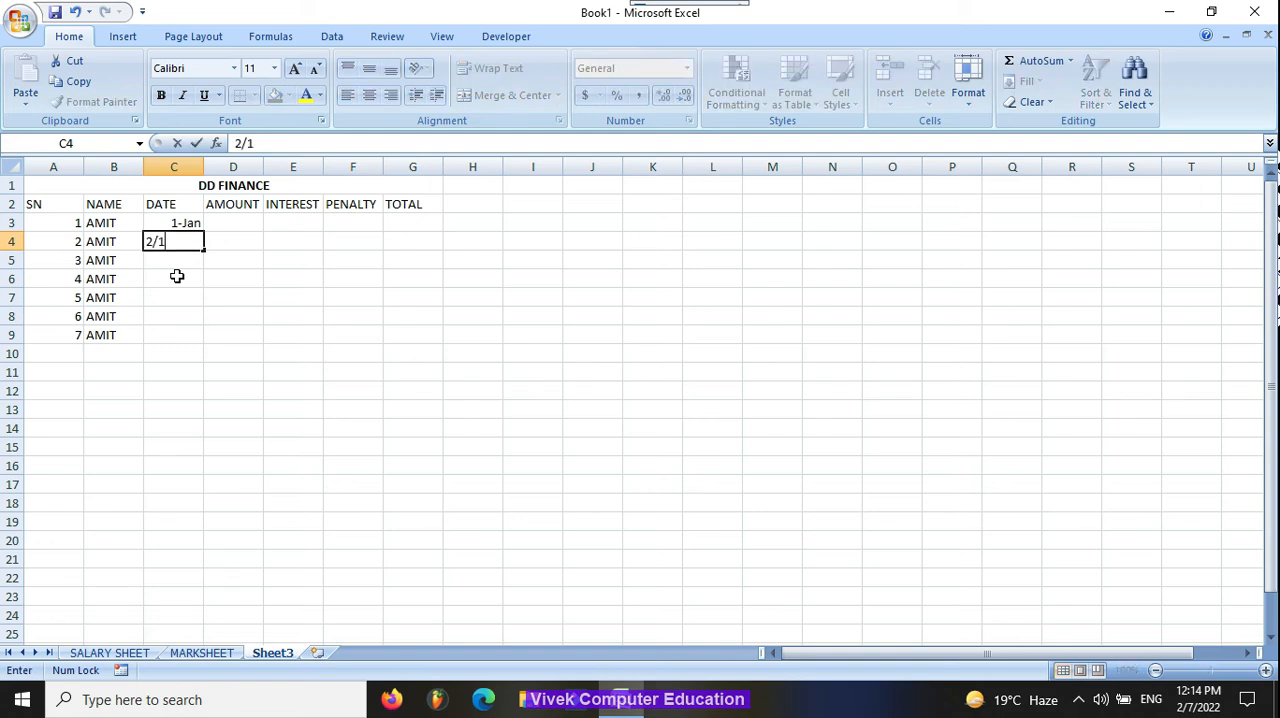
key("Return")
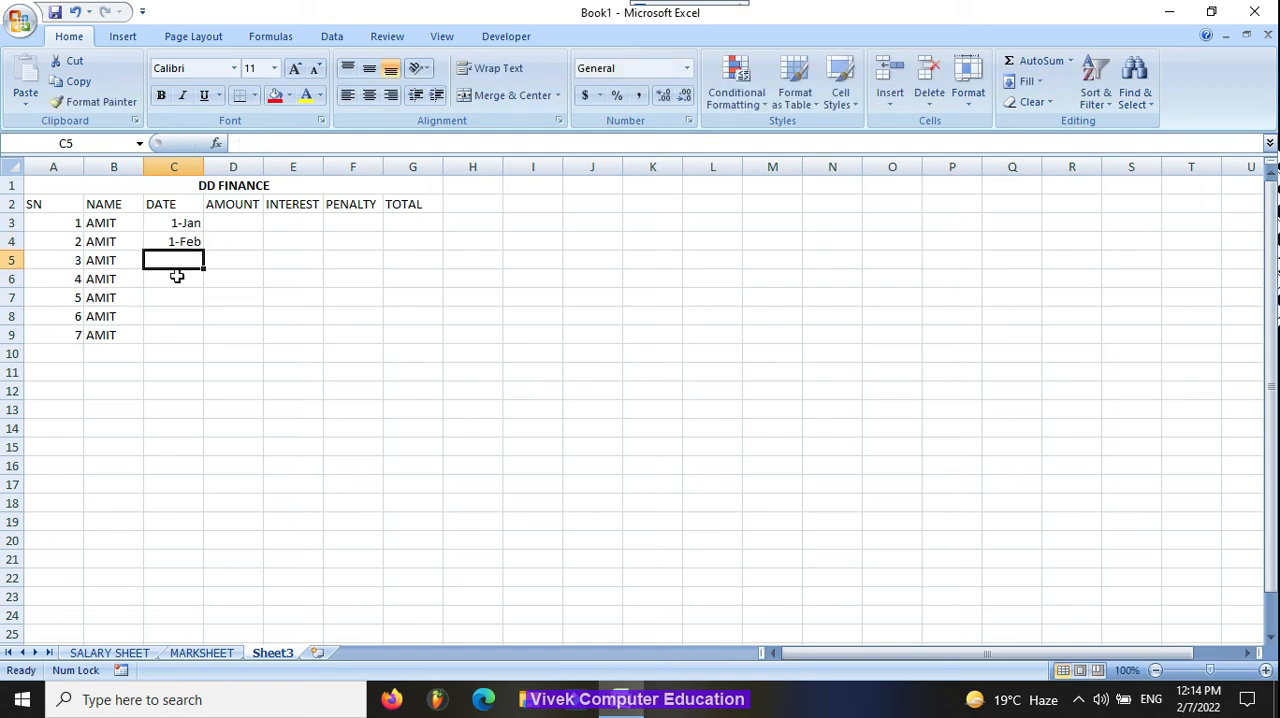
type("3")
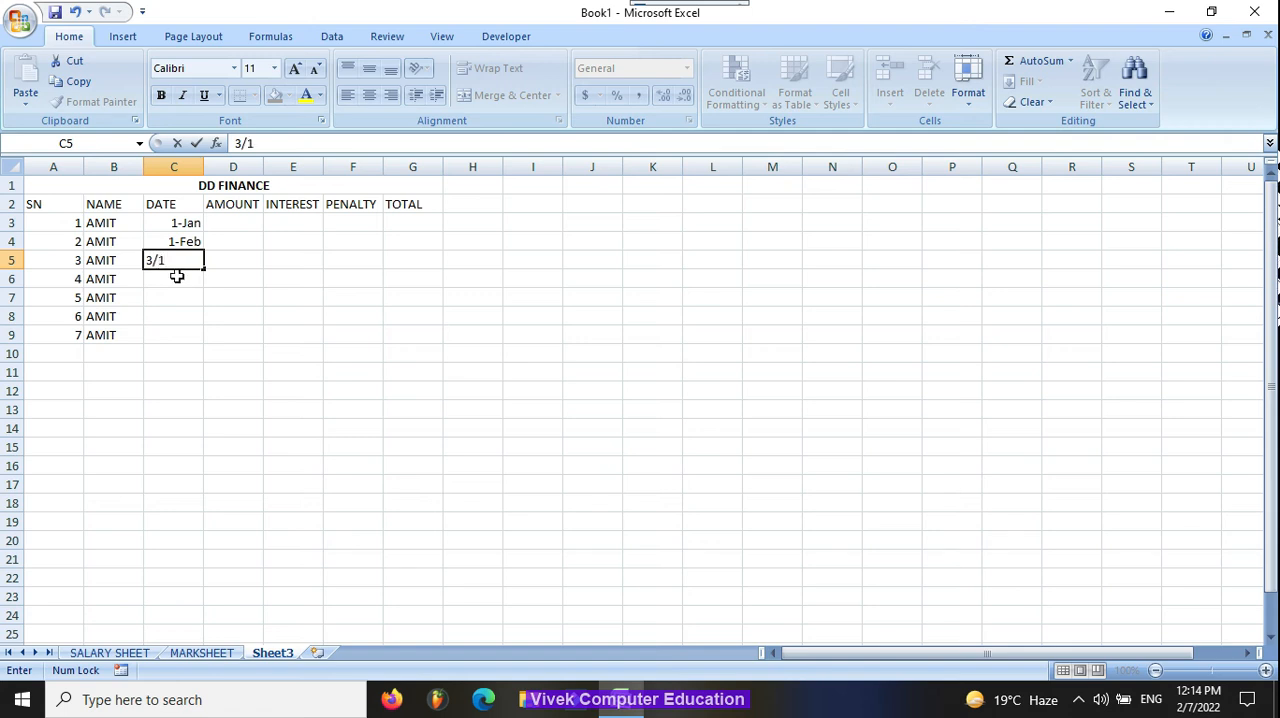
type("/1")
key("Return")
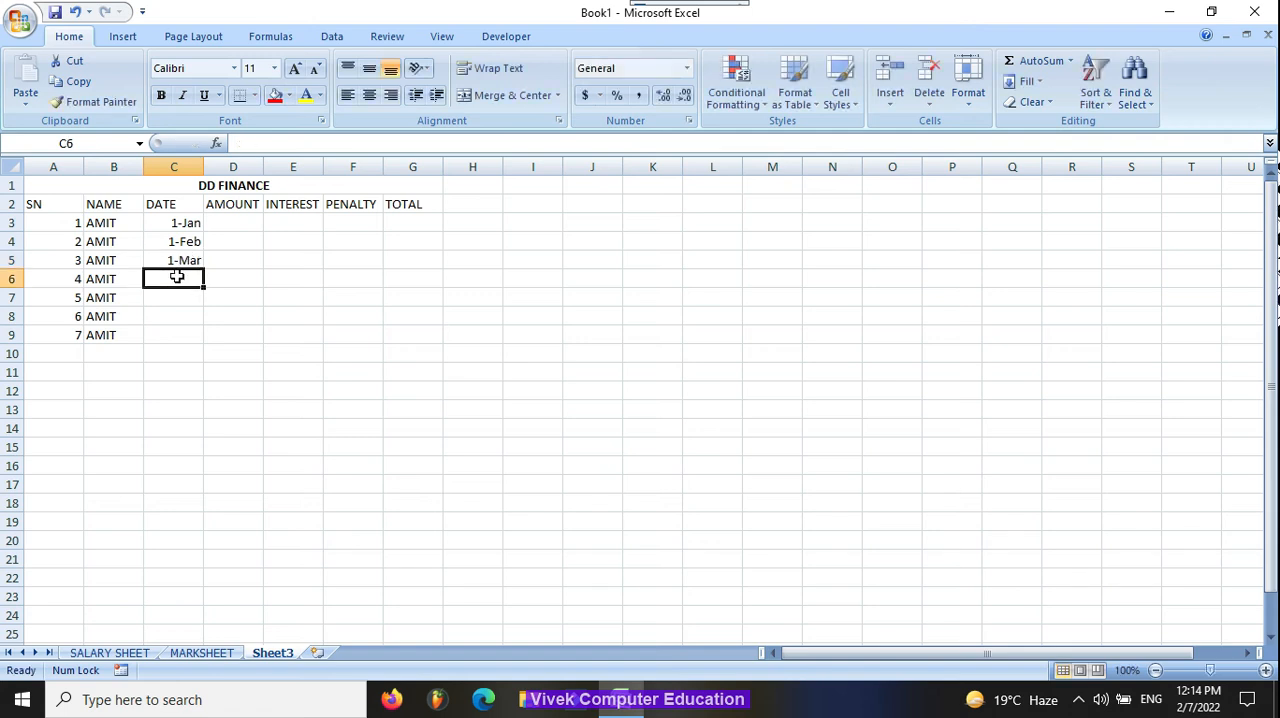
Step: Continue the DATE column with 4/1, 5/1, 6/1 and 7/1 in cells C6 to C9
type("4/1")
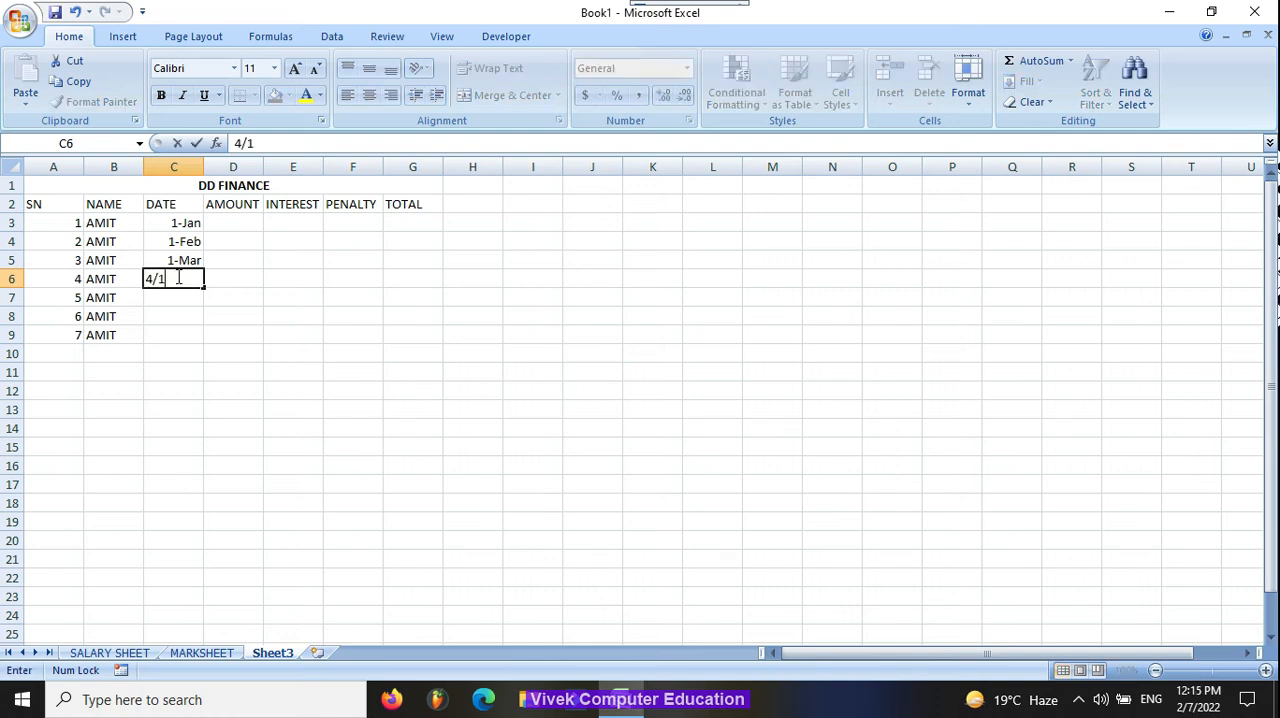
key("Return")
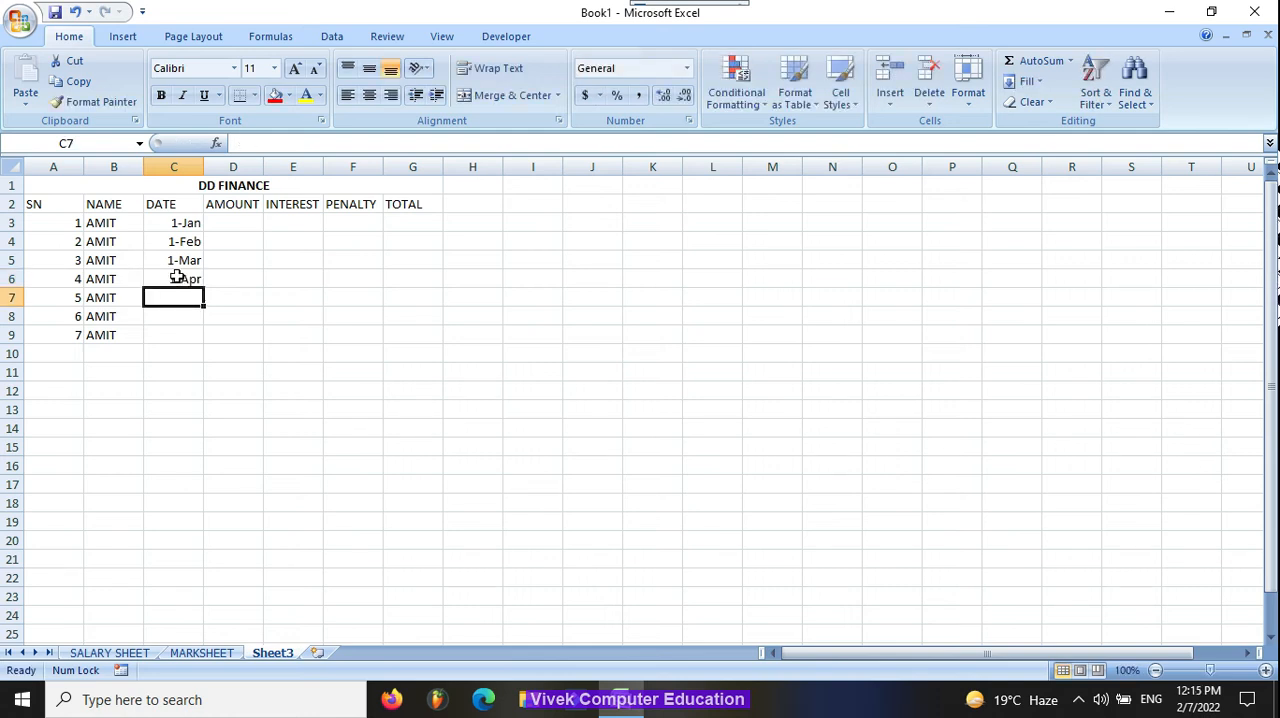
type("5/1")
key("Return")
type("6/1")
key("Return")
type("7/")
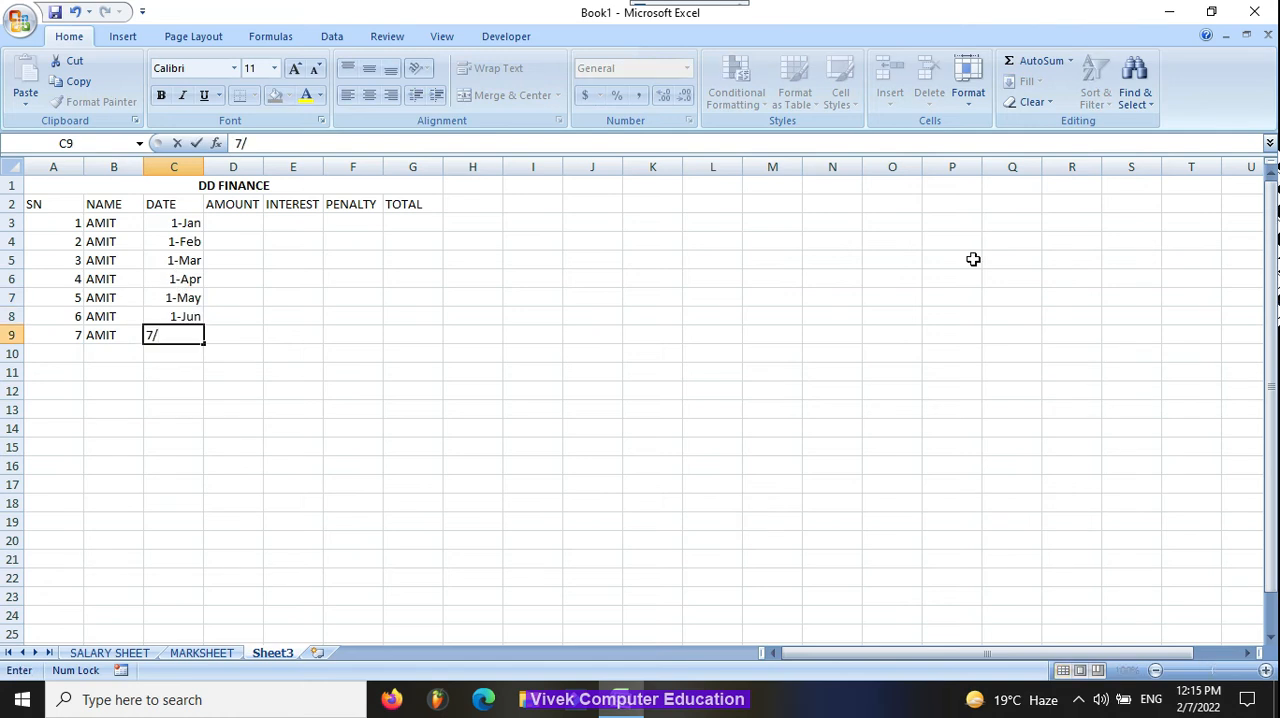
key("Return")
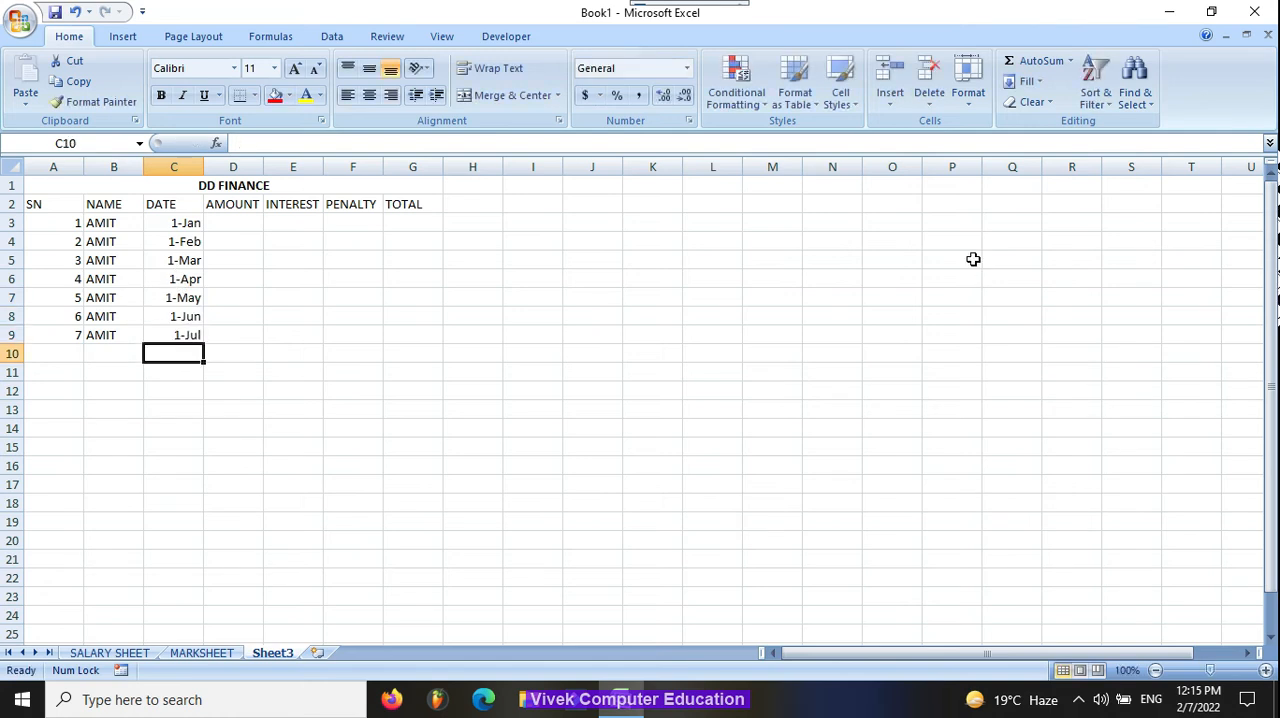
Step: Enter the amount 5000 in D3 and copy it down to D9
key("Up")
key("Up")
key("Up")
key("Up")
key("Up")
key("Up")
key("Up")
key("Right")
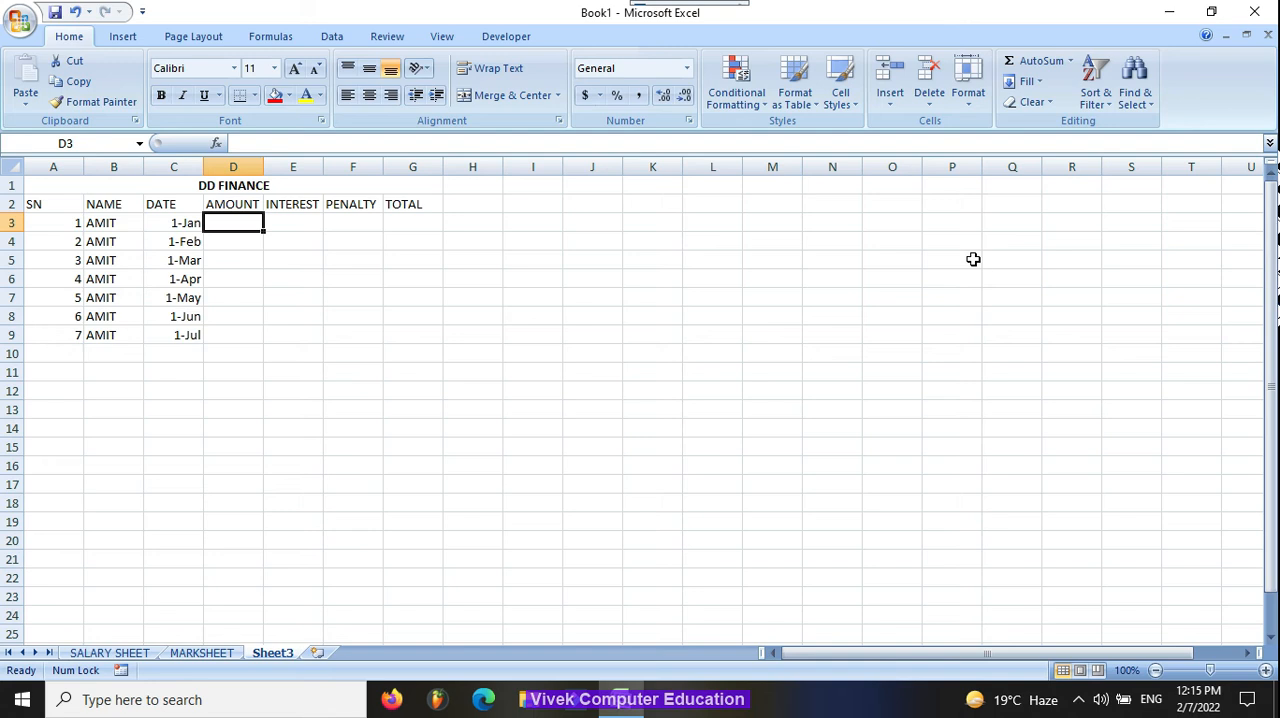
type("500")
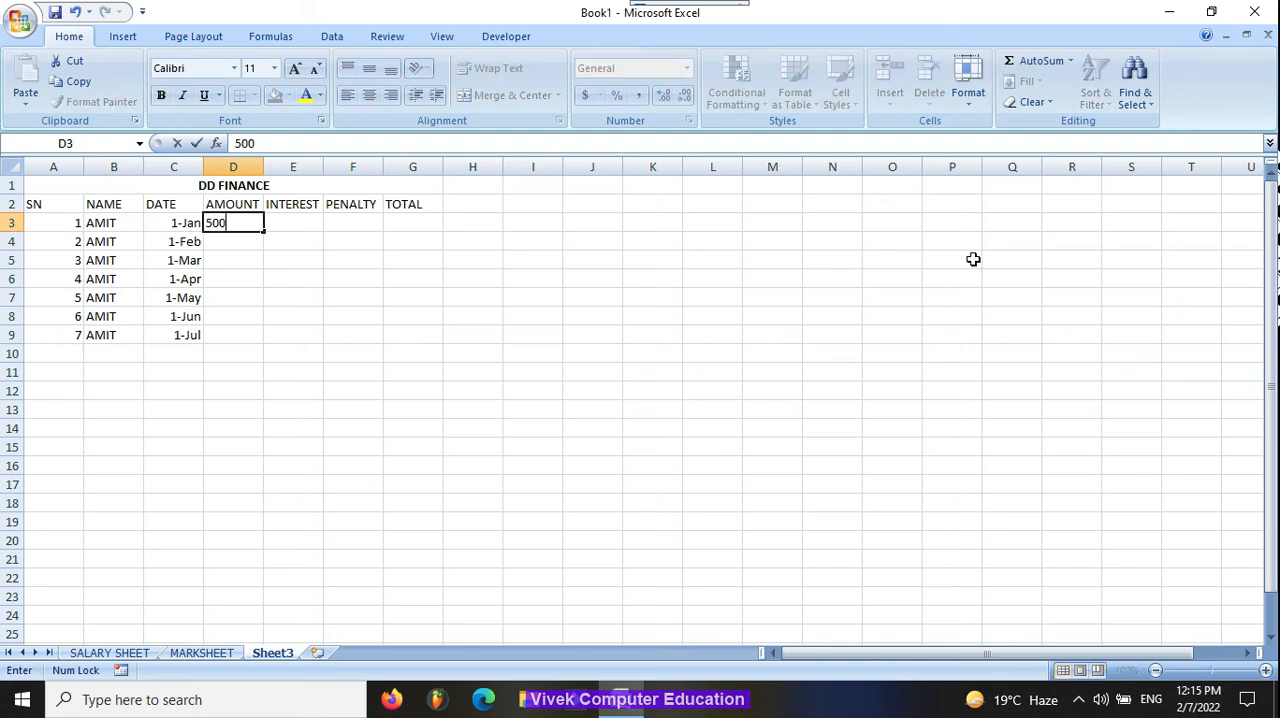
key("Return")
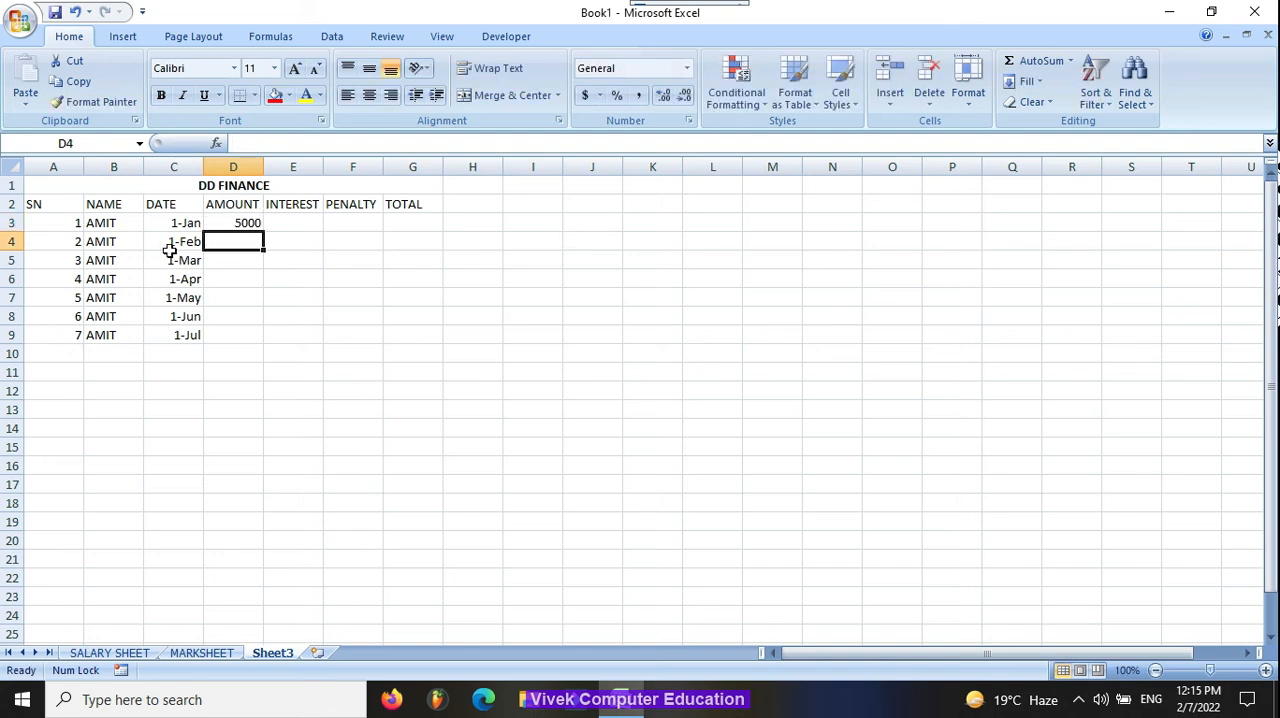
left_click(246, 223)
left_click_drag(263, 230, 263, 340)
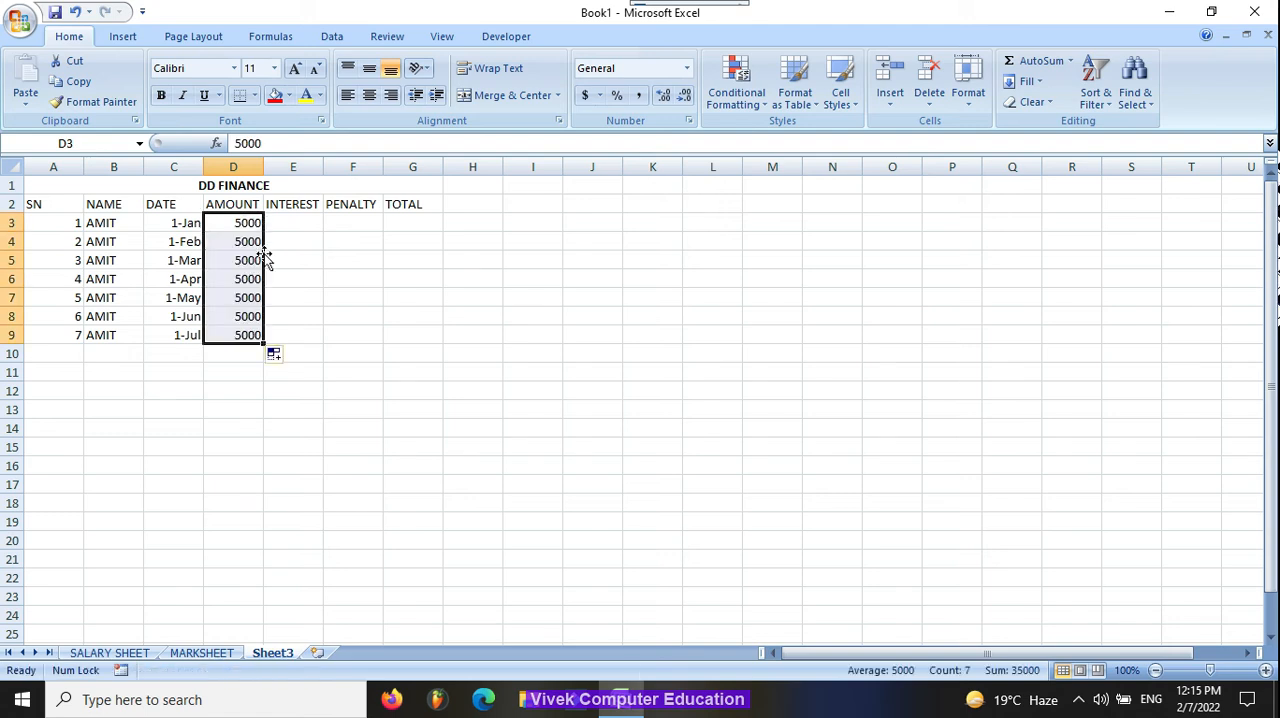
Step: Enter an interest rate of 5% in E3 and copy it down to E9
left_click(297, 218)
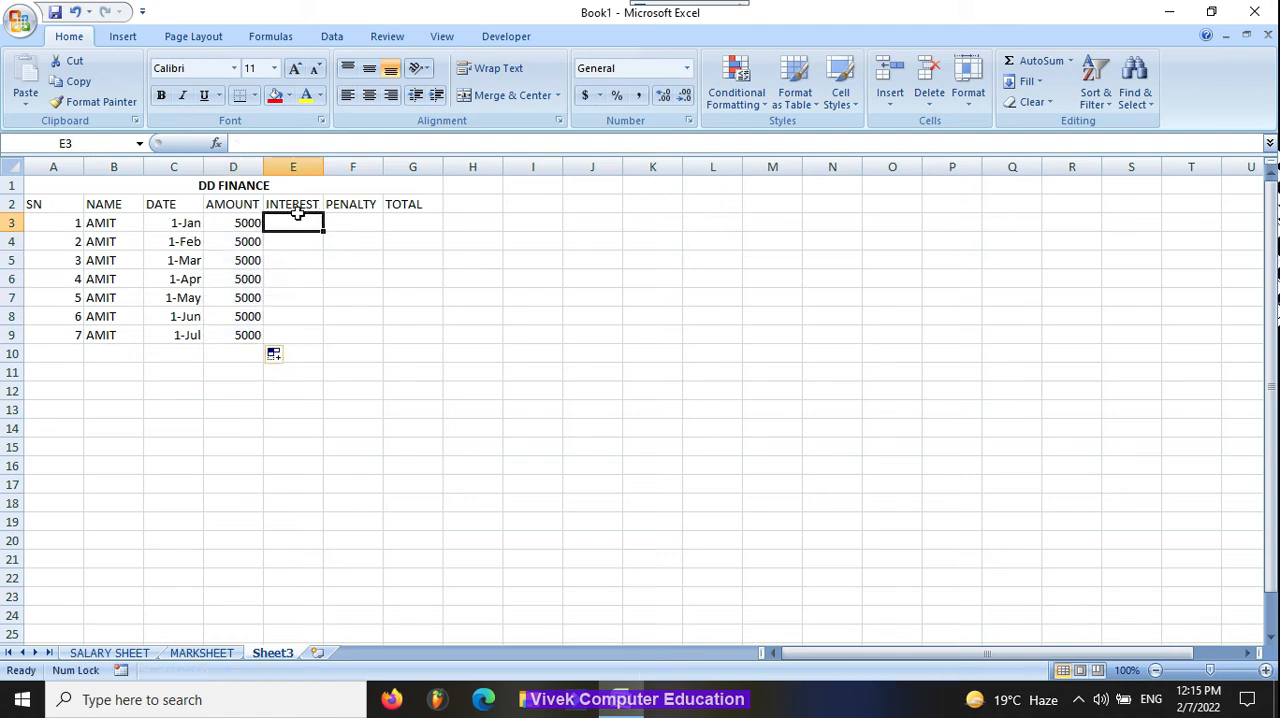
type("5")
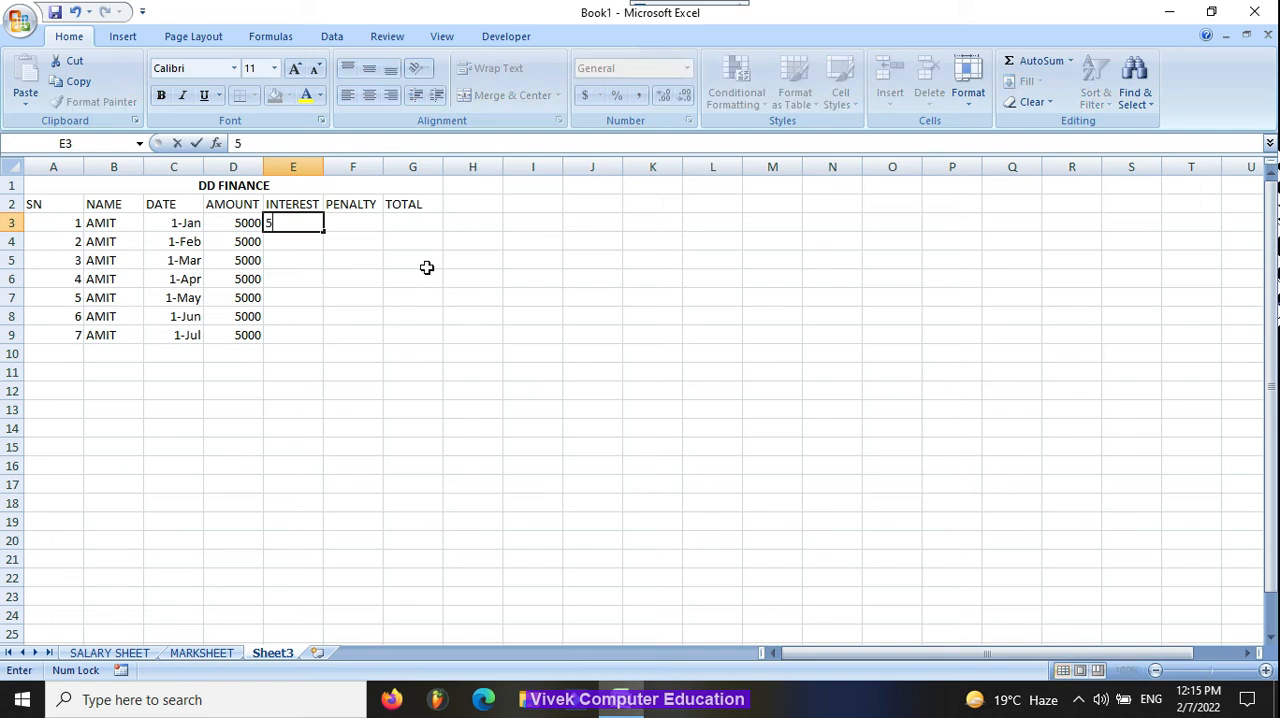
key("Return")
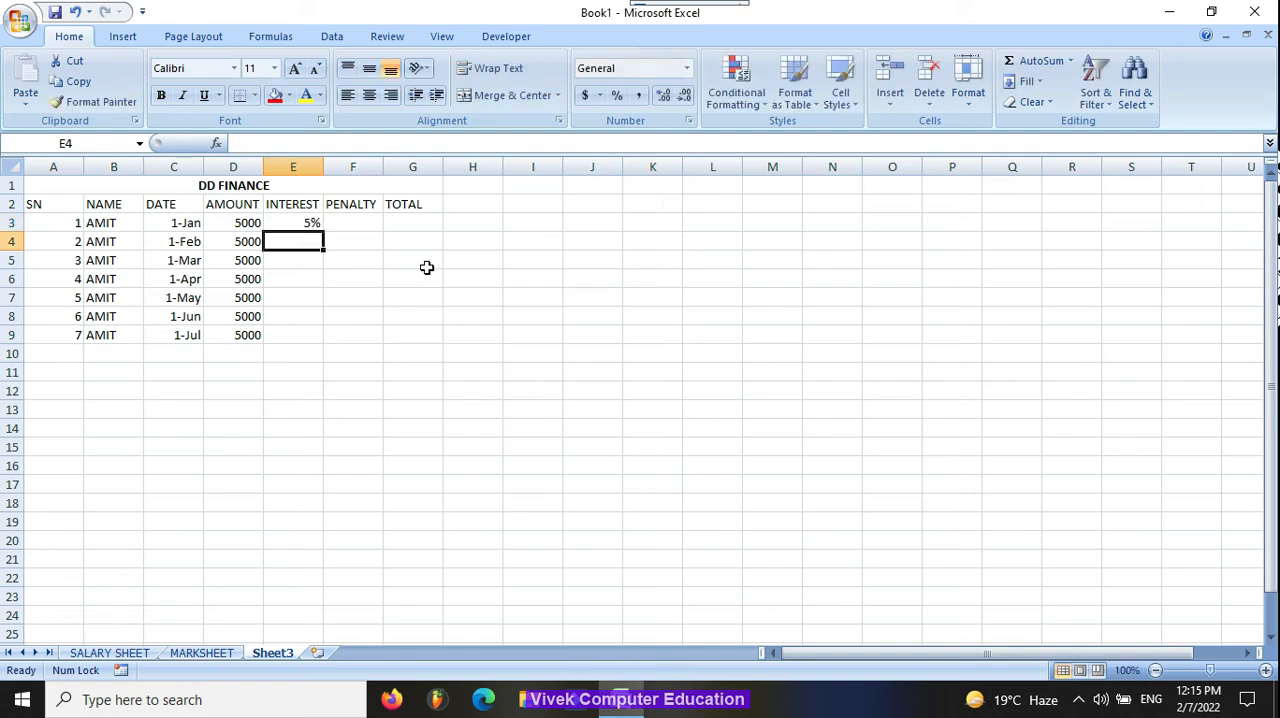
left_click(293, 226)
left_click_drag(322, 237, 322, 340)
Step: Enter a penalty of 0 in F3 for the first row
left_click(343, 224)
type("0")
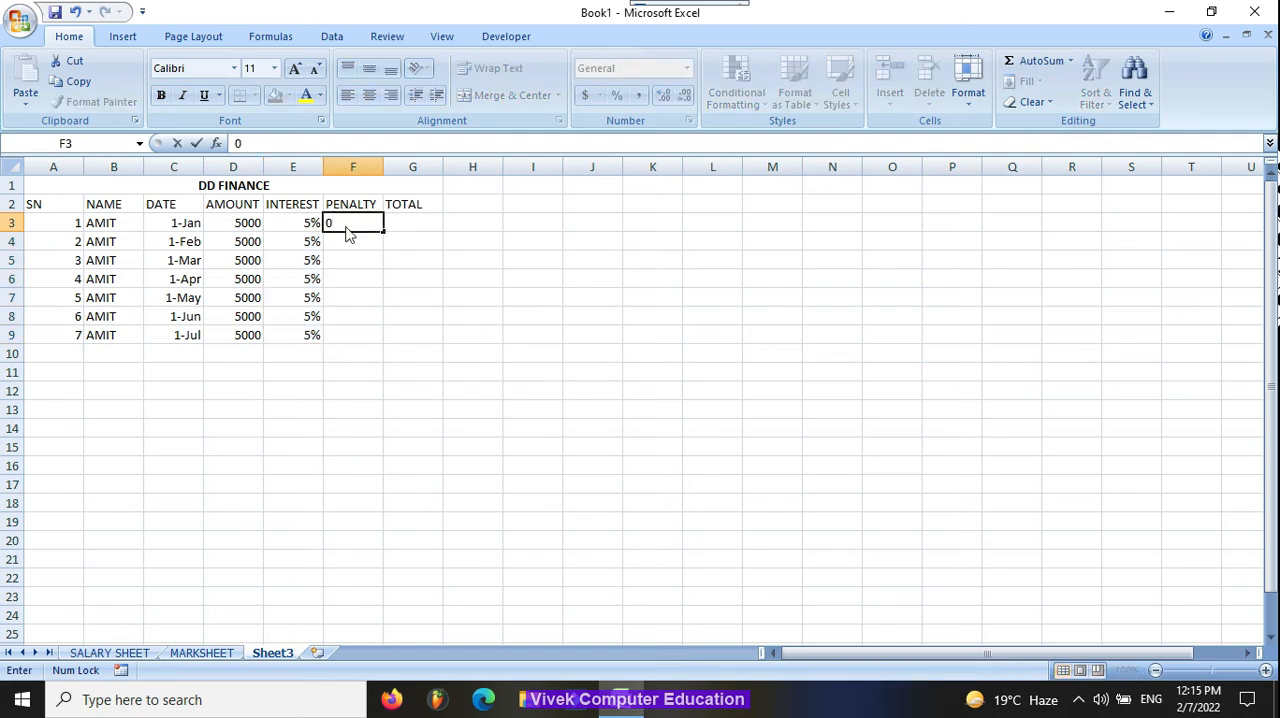
key("Tab")
left_click(375, 222)
left_click(403, 222)
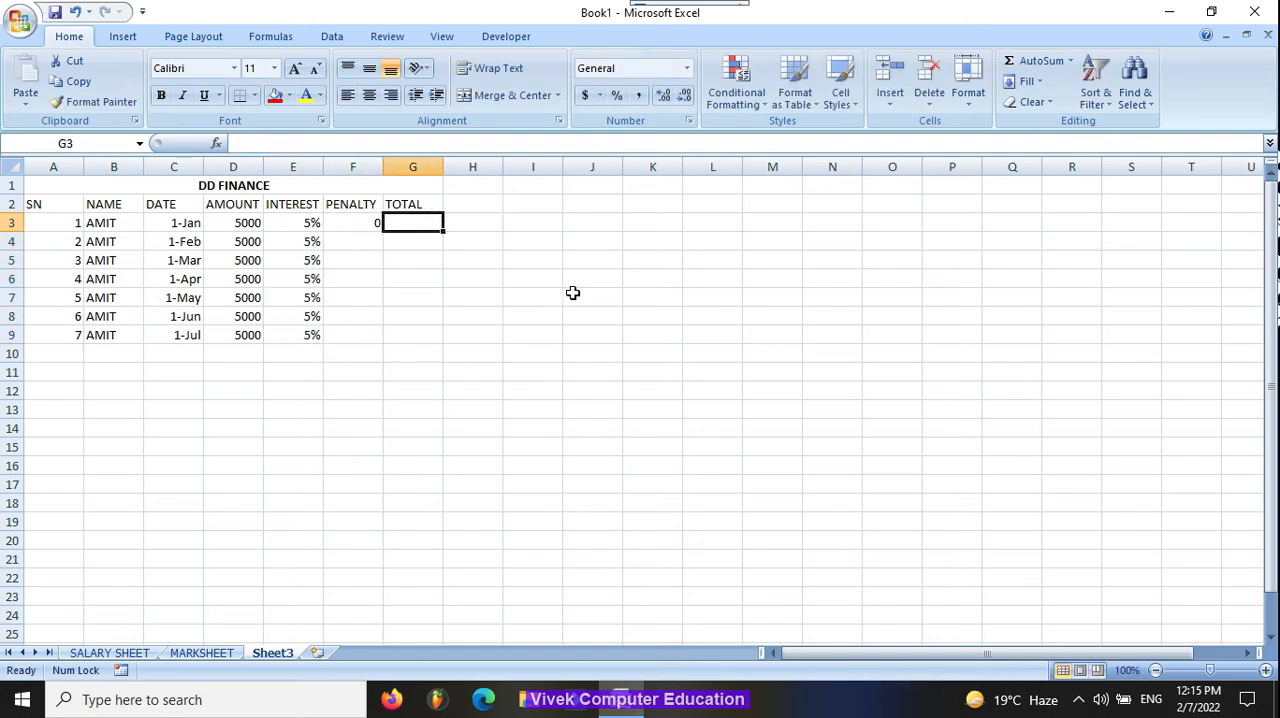
left_click(358, 222)
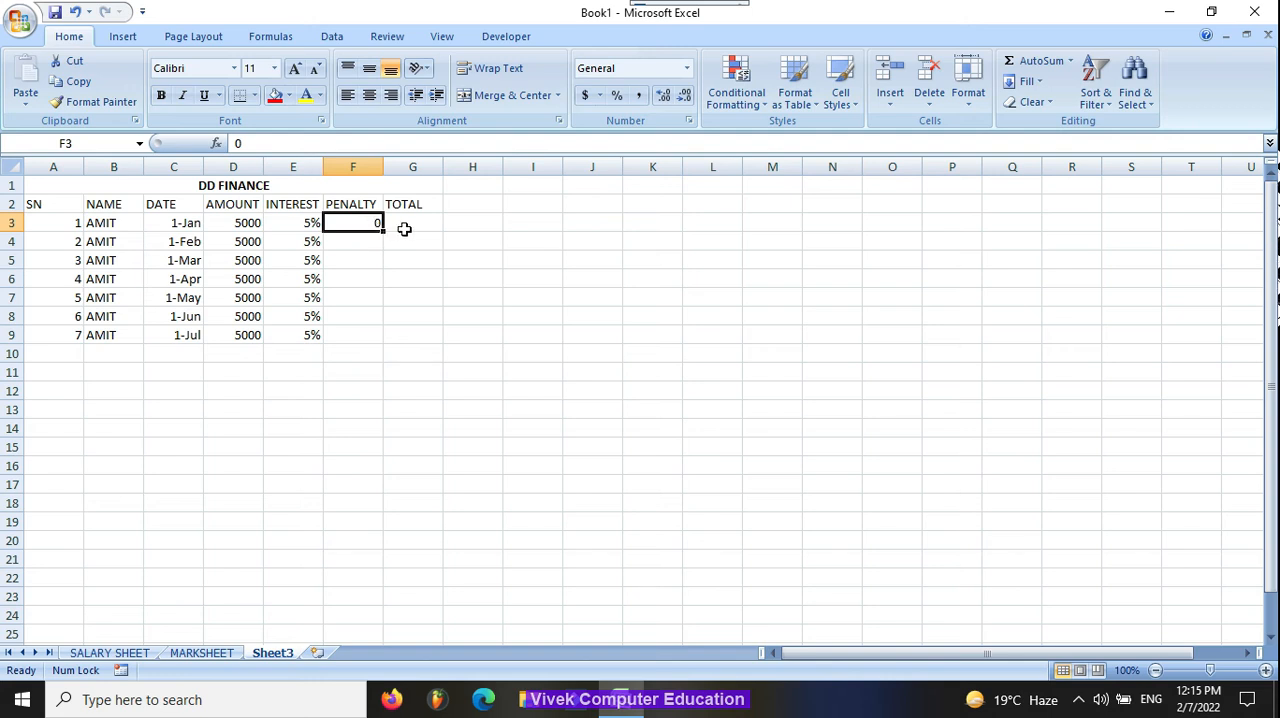
Step: Calculate the first row's total in G3 with the formula =D3*E3+F3
left_click(404, 229)
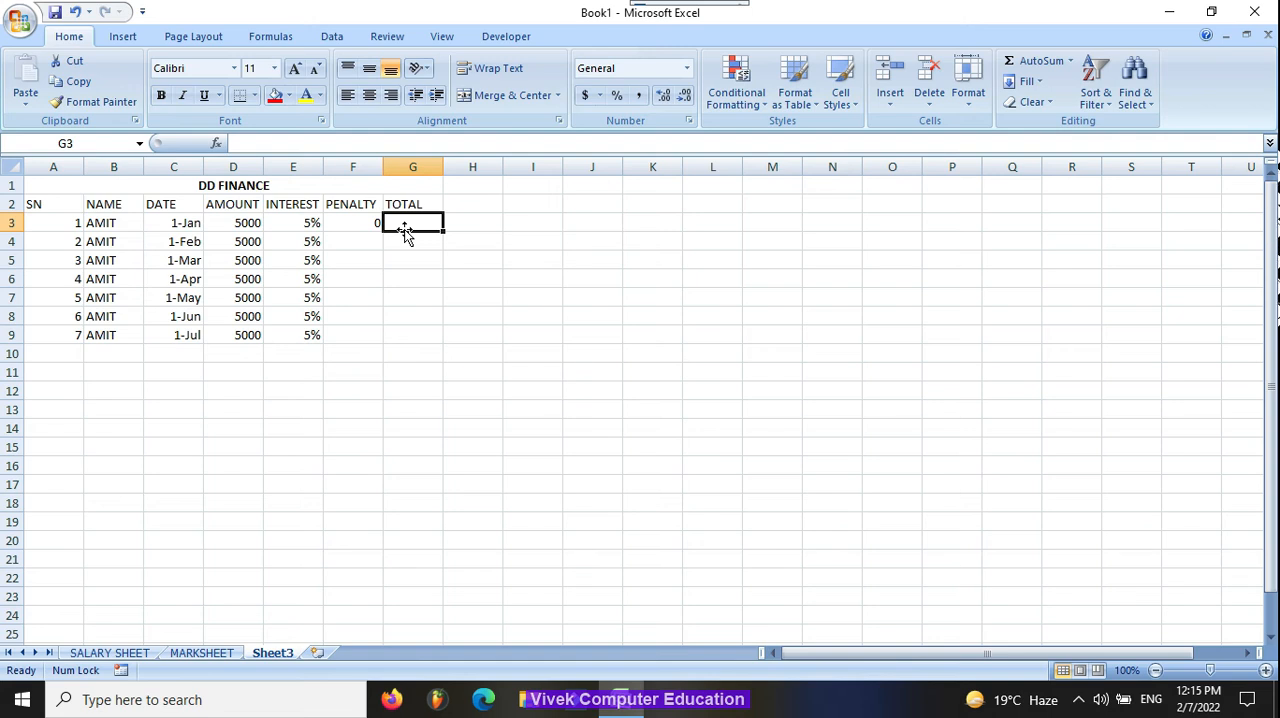
type("=")
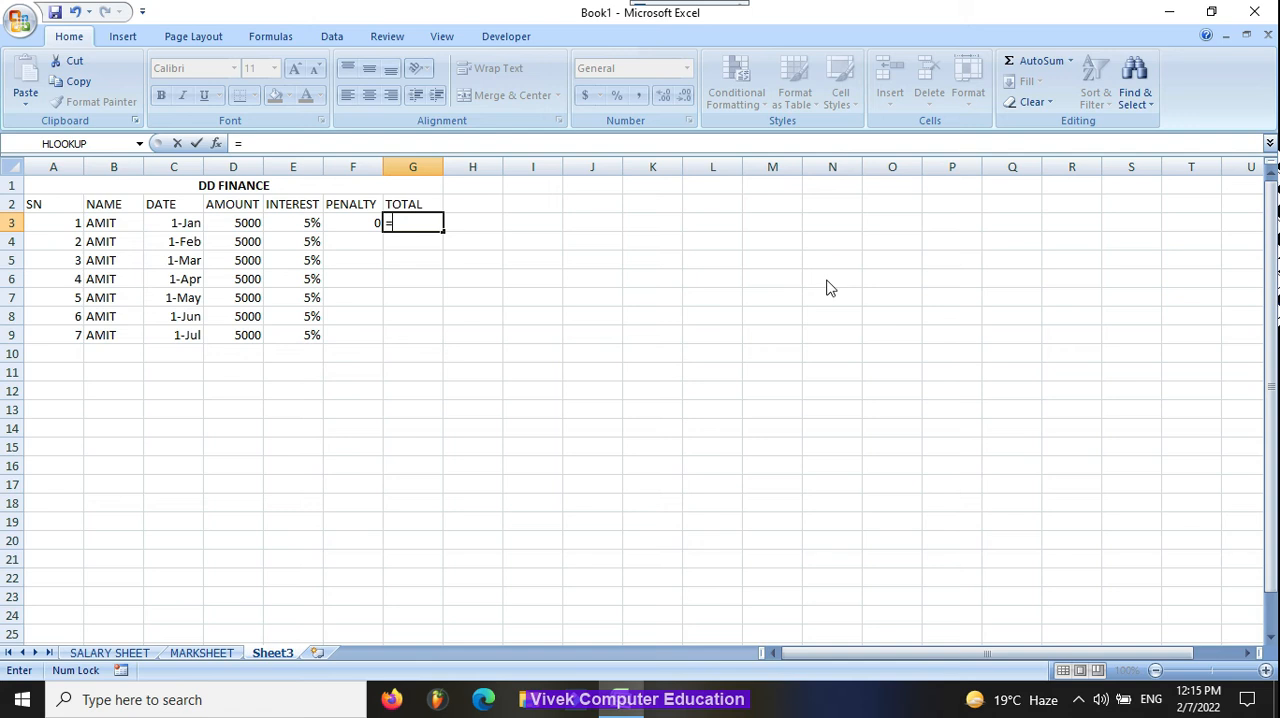
left_click(245, 222)
type("*")
left_click(306, 220)
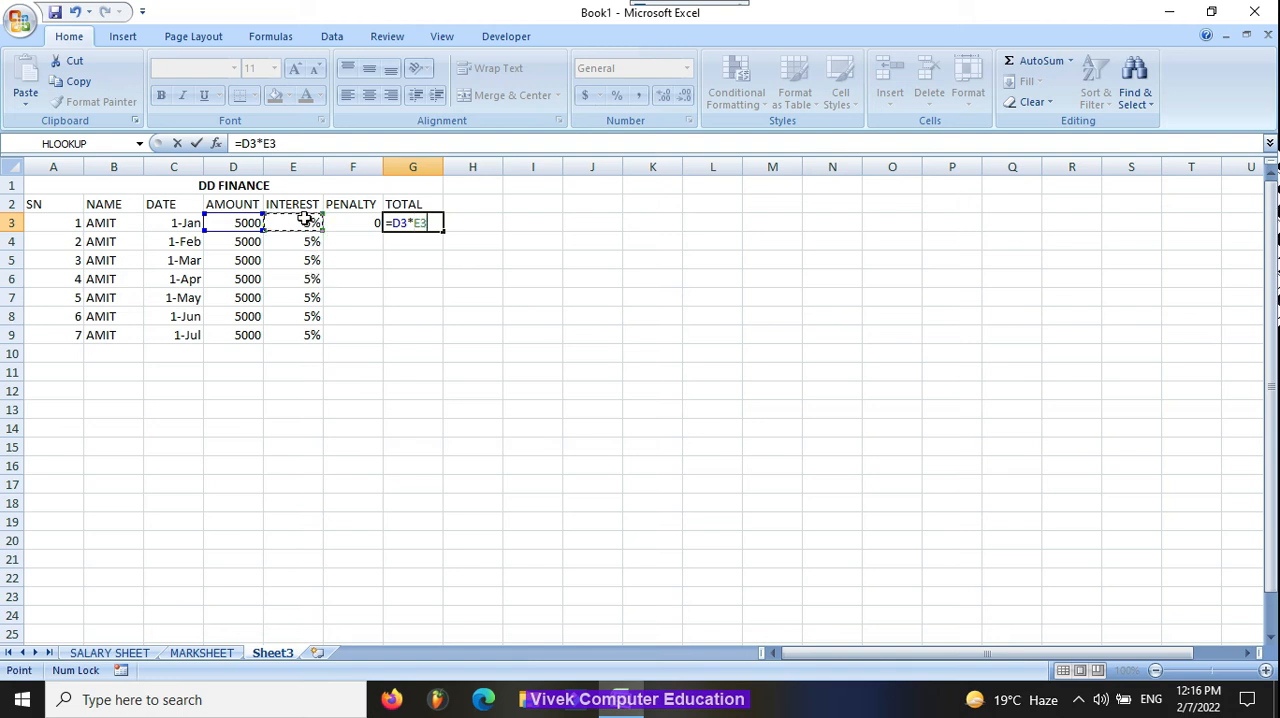
type("+")
left_click(352, 218)
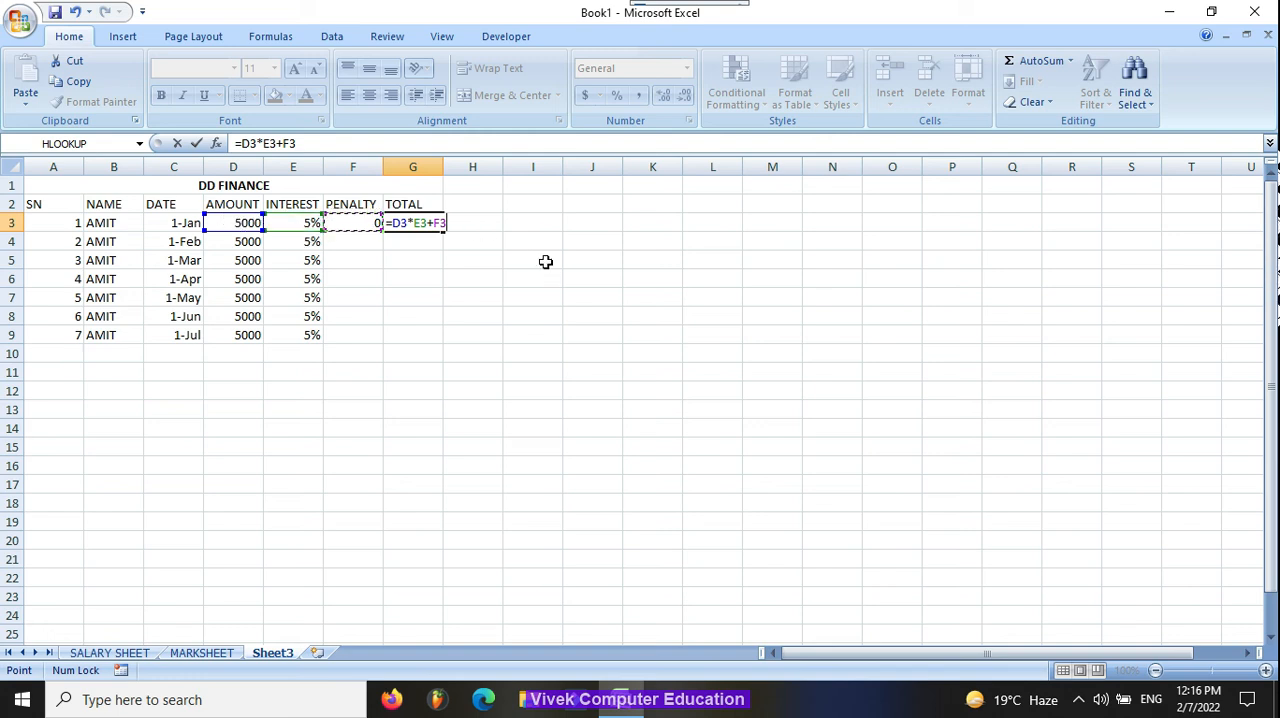
key("Return")
Step: Copy the total formula from G3 down through G6
key("Up")
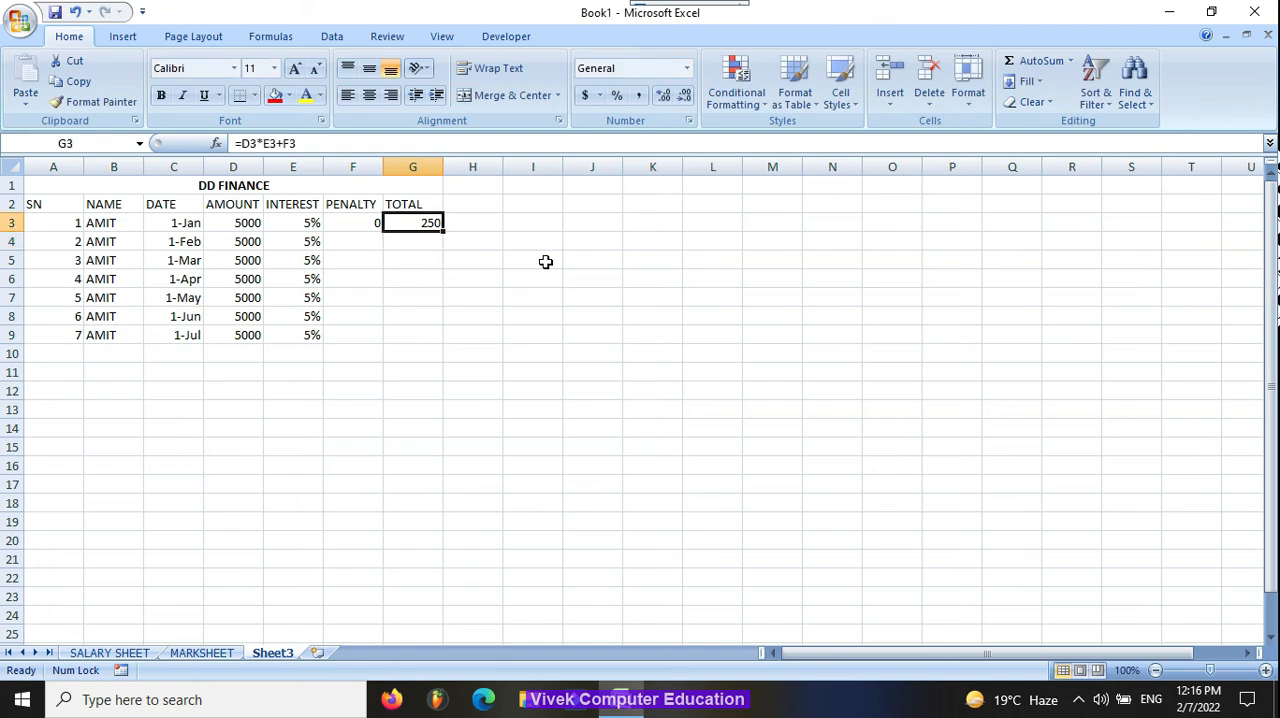
key("Down")
key("ctrl+d")
key("Down")
key("ctrl+d")
key("Down")
key("ctrl+d")
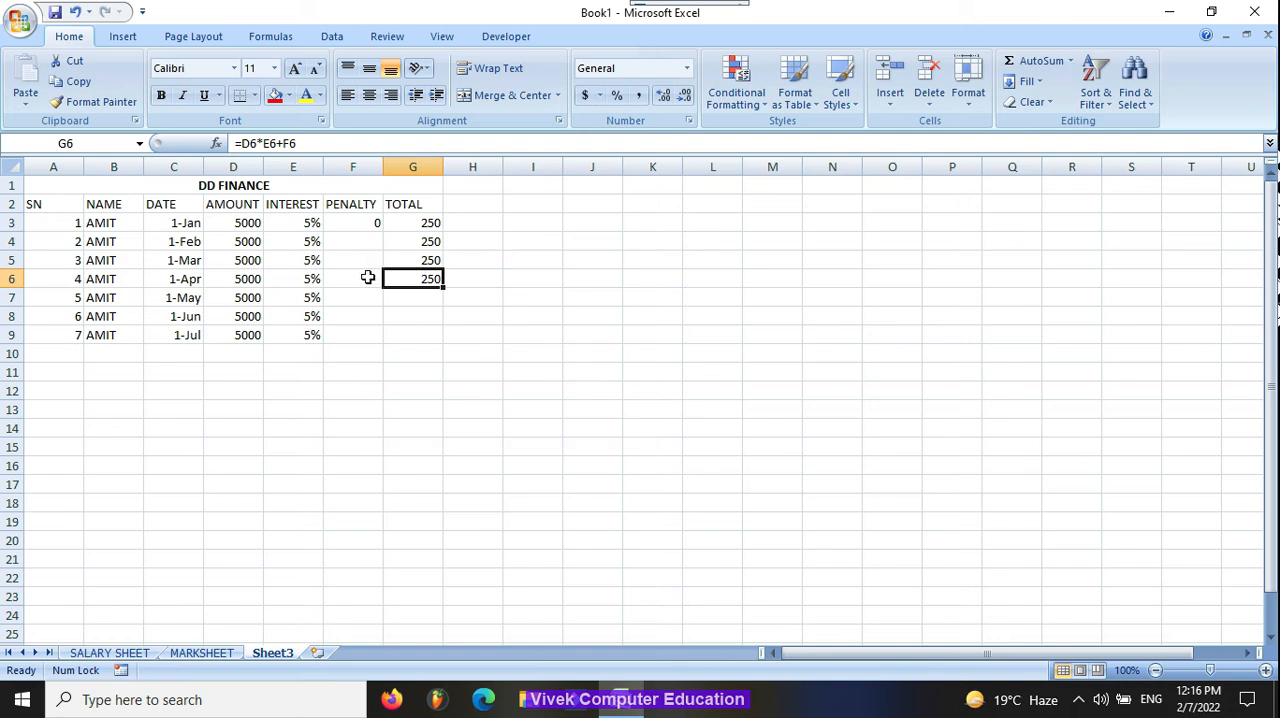
Step: Enter penalties of 0 in F4, 0 in F5 and 300 in F6
left_click(369, 236)
type("0")
key("Return")
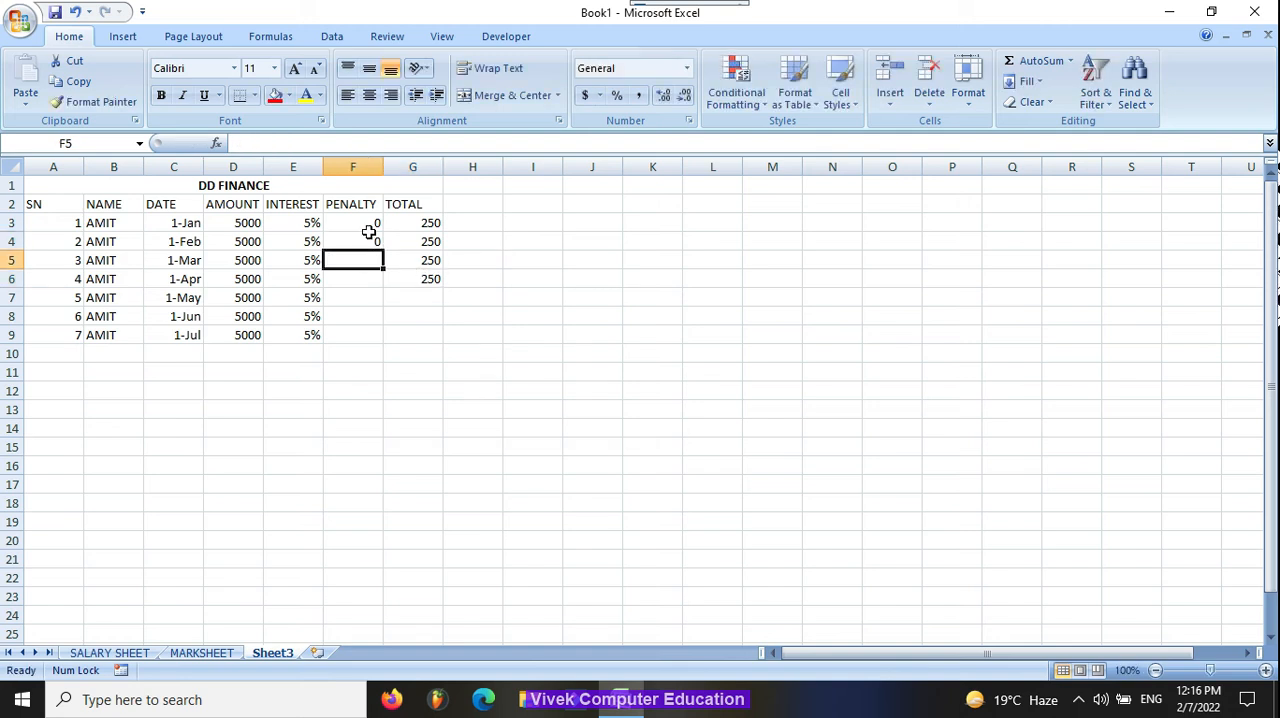
type("0")
key("Return")
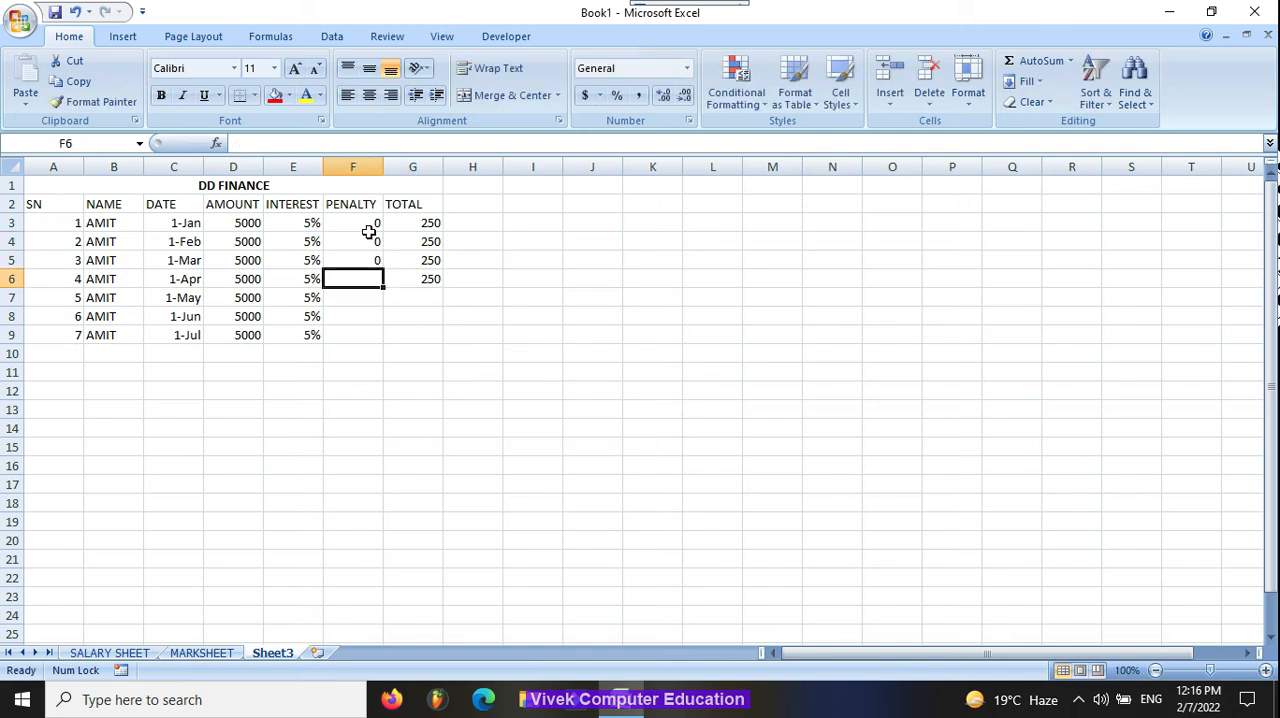
type("300")
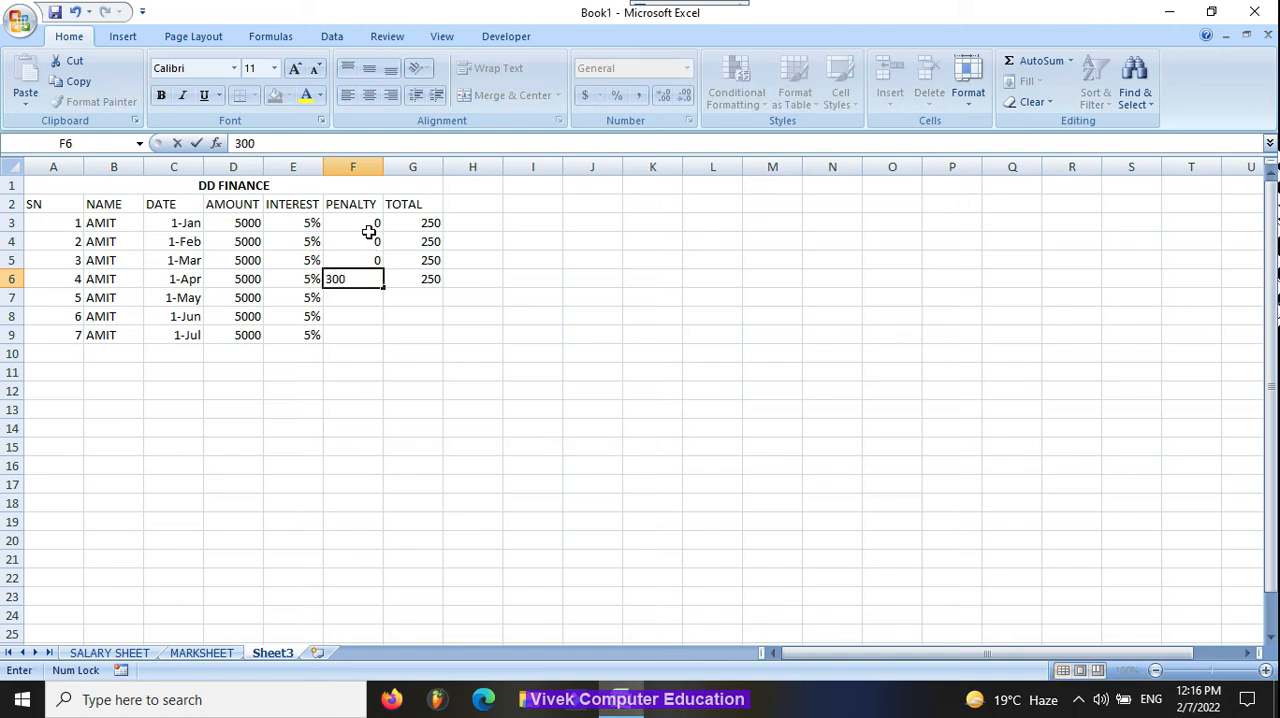
key("Tab")
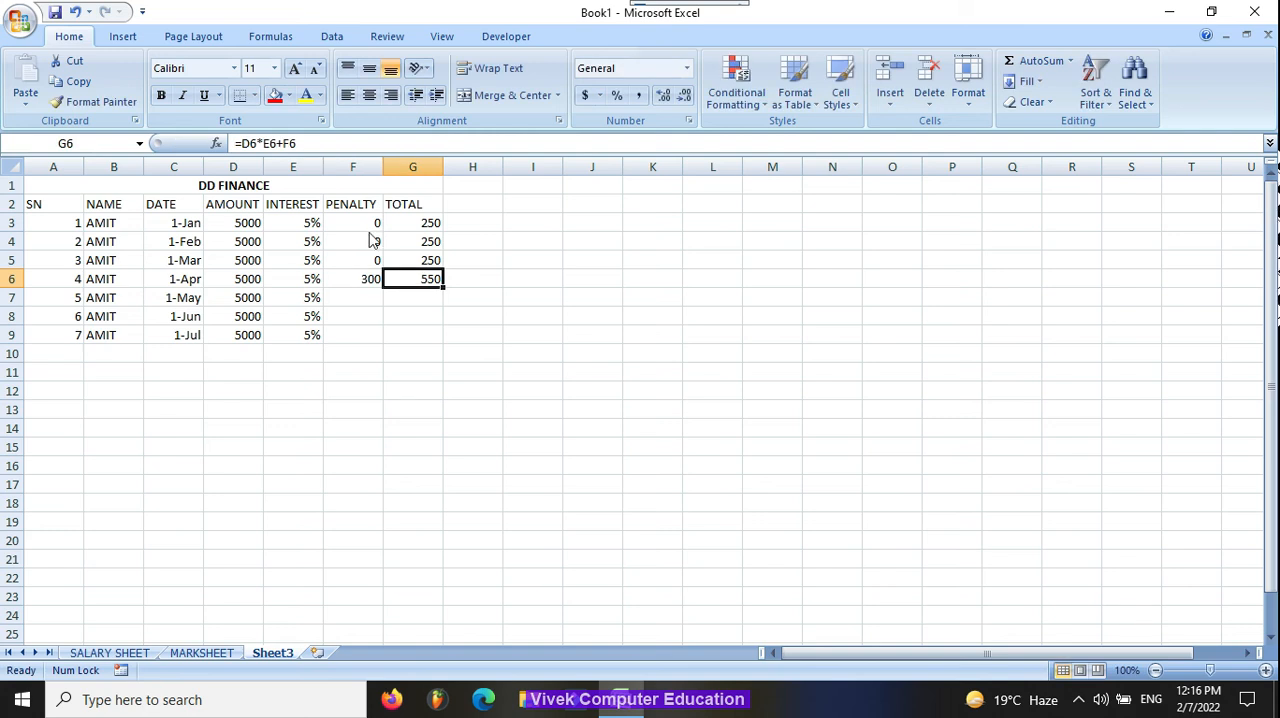
key("Left")
key("Right")
key("Down")
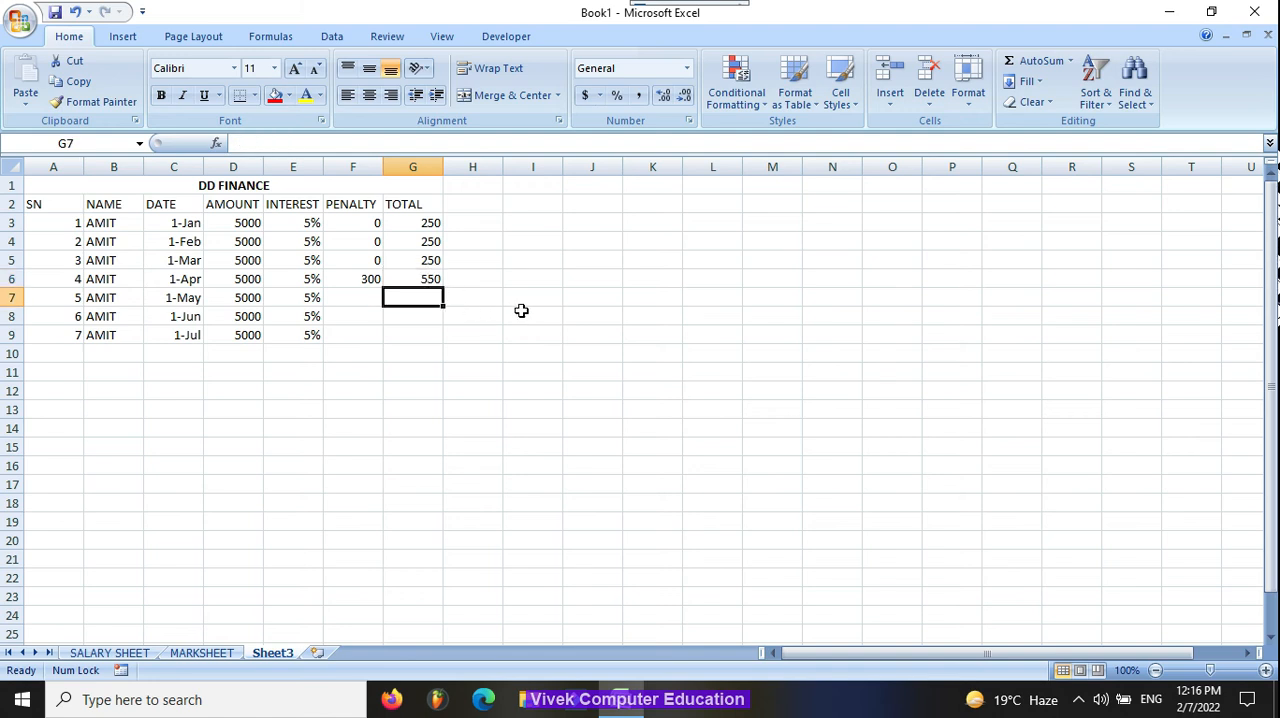
Step: Copy the total formula down through G7, G8 and G9
key("ctrl+d")
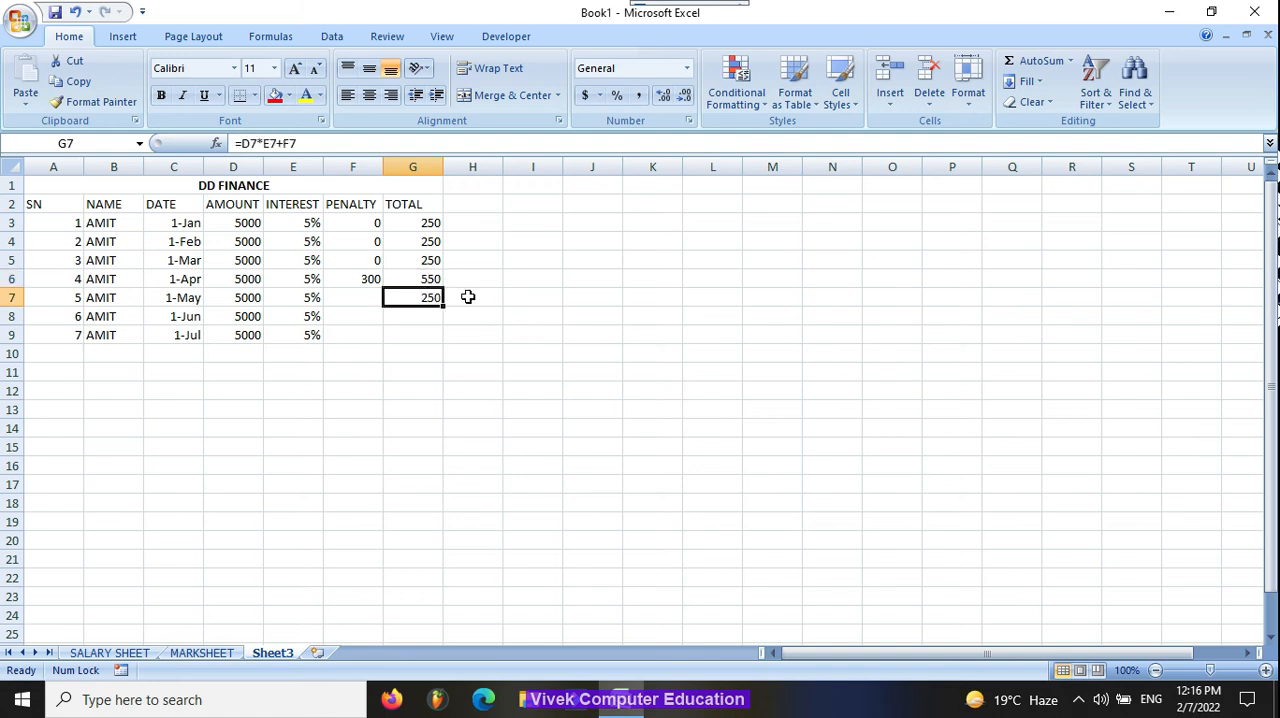
key("Down")
key("ctrl+d")
key("Down")
key("ctrl+d")
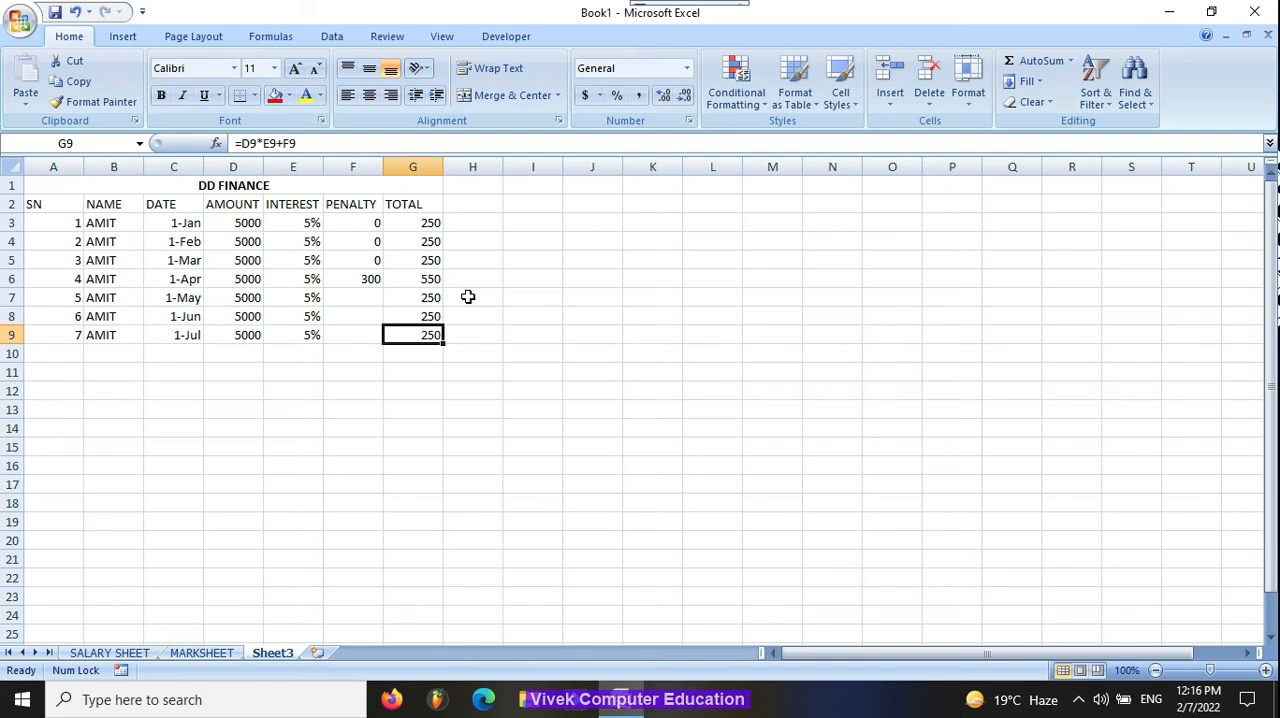
left_click_drag(63, 222, 72, 329)
left_click_drag(50, 220, 79, 335)
left_click_drag(45, 222, 428, 220)
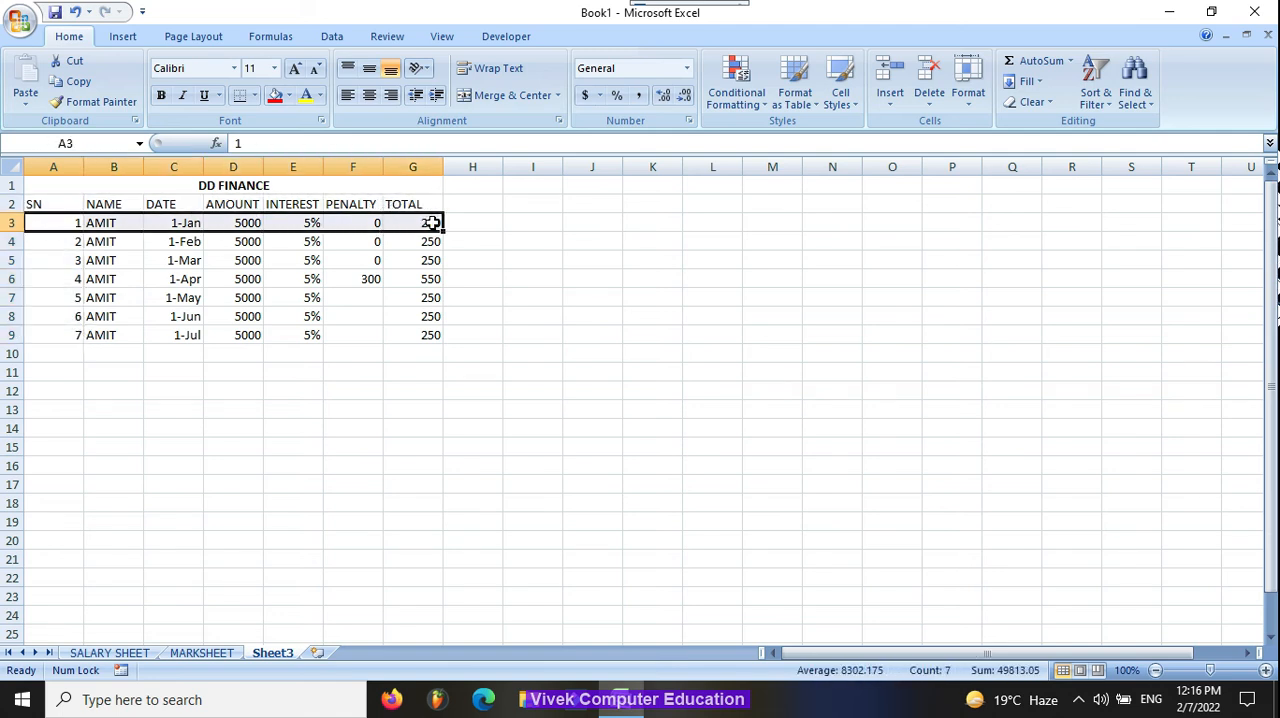
left_click(500, 221)
left_click_drag(57, 246, 77, 333)
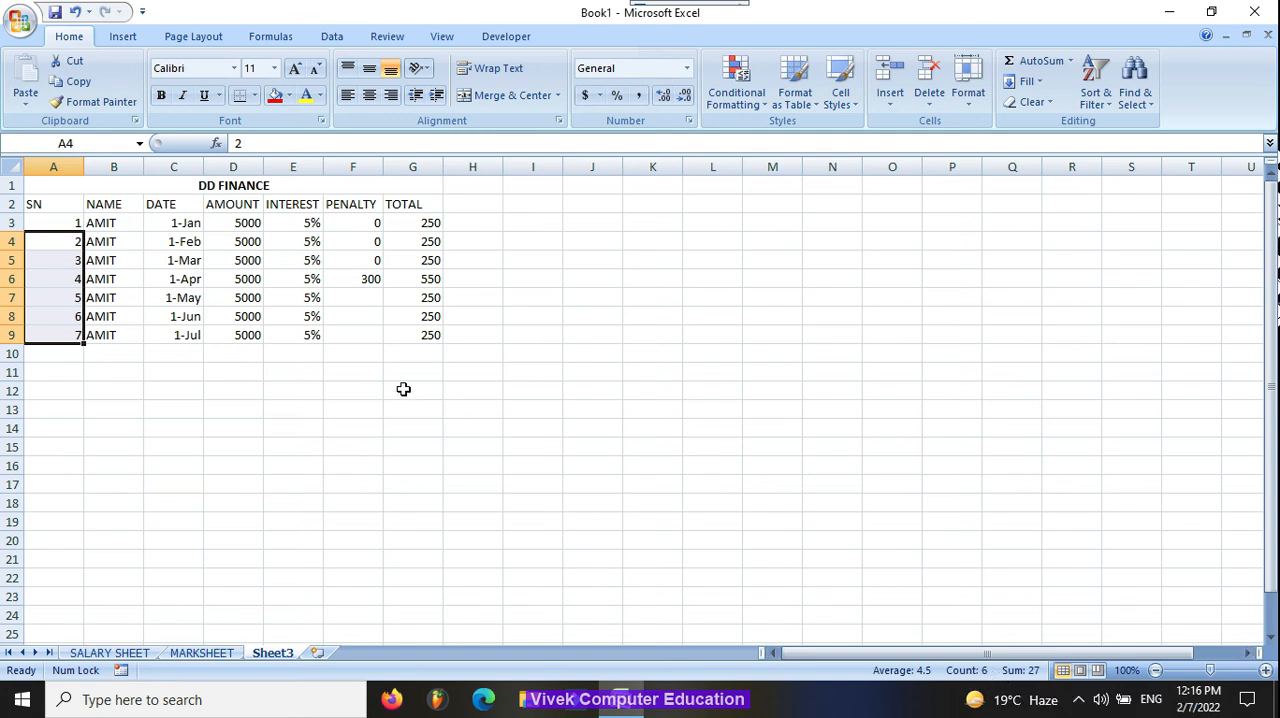
left_click(430, 336)
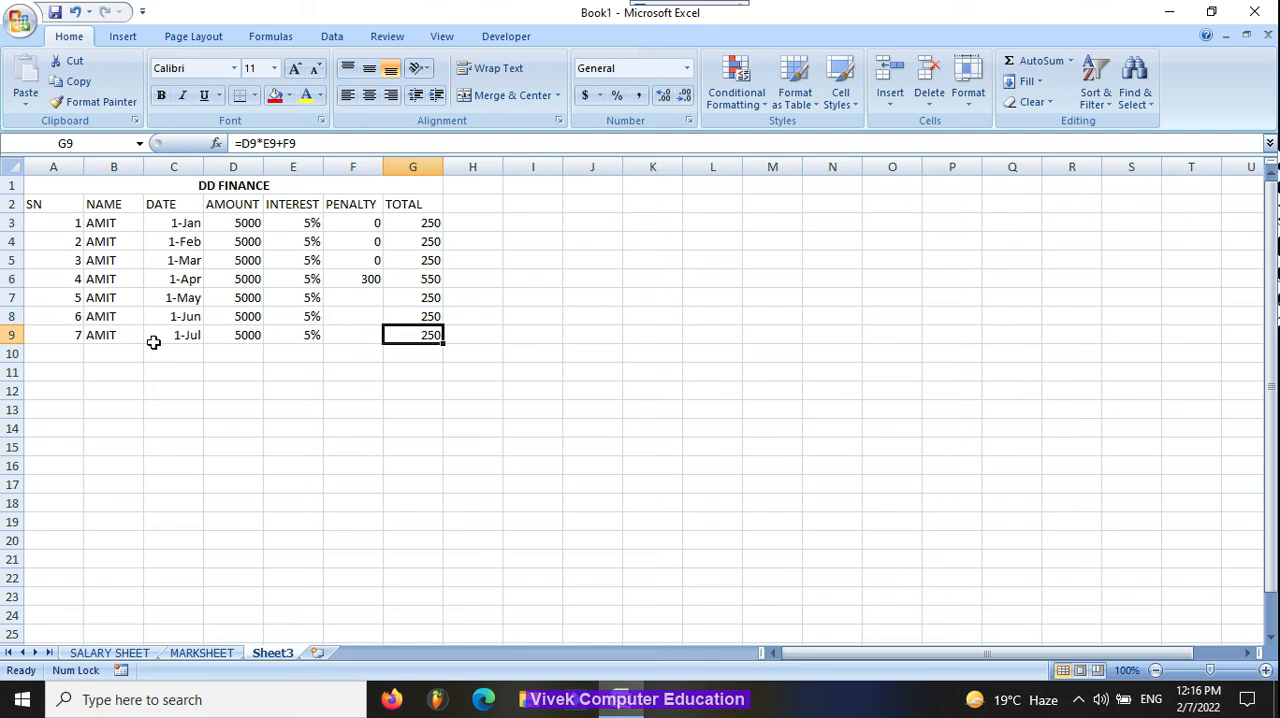
left_click(67, 336)
left_click_drag(73, 336, 414, 334)
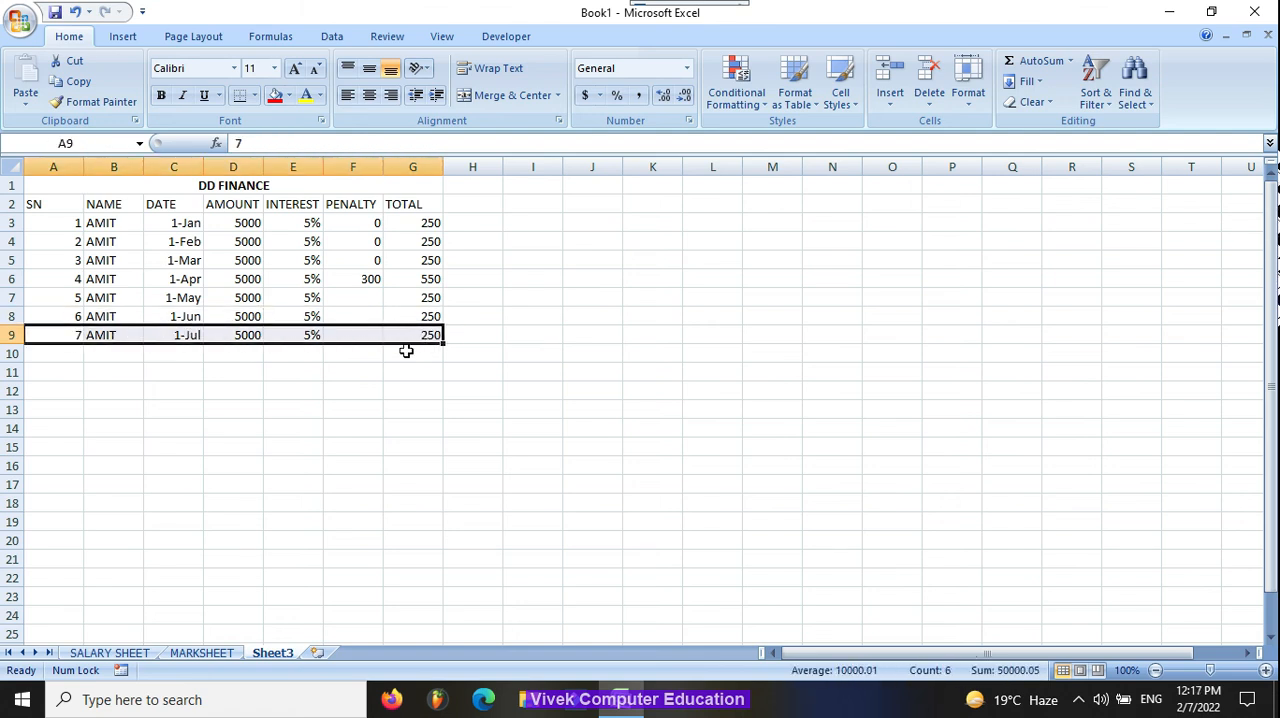
Step: Add the principal to the July total so G9 reads =D9*E9+F9+D9, and make that cell bold
double_click(438, 338)
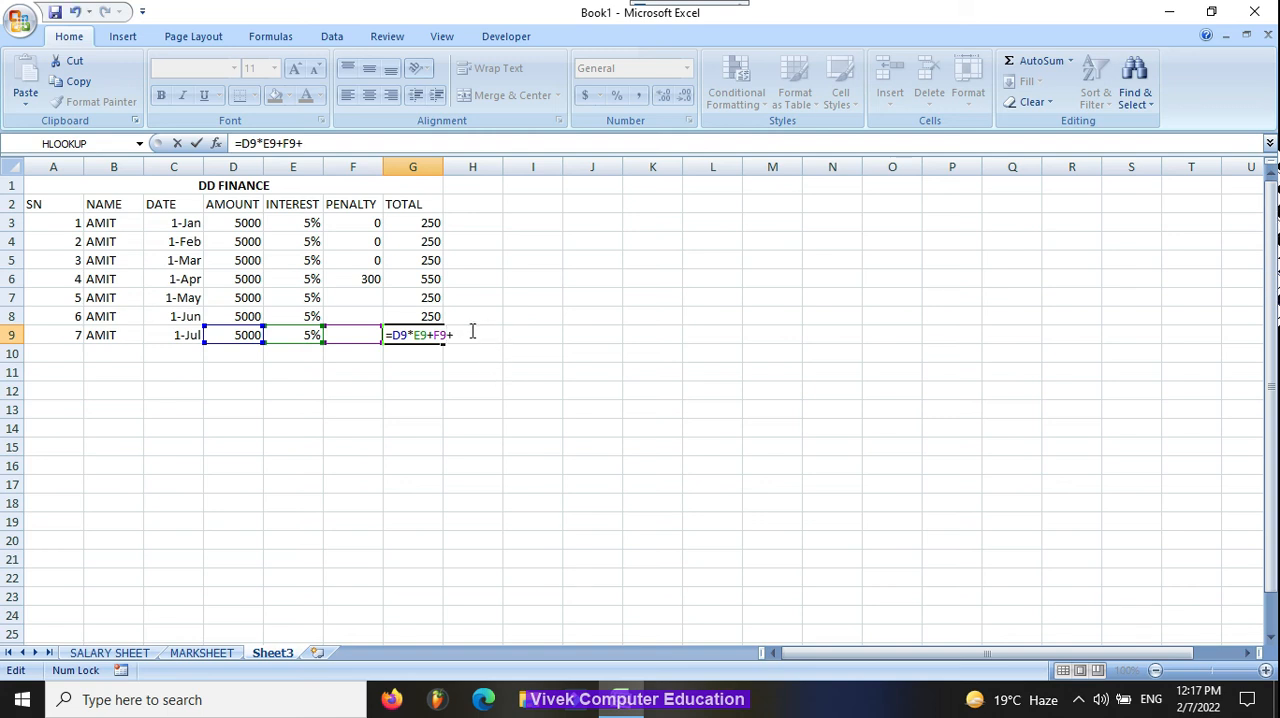
left_click(248, 334)
key("Return")
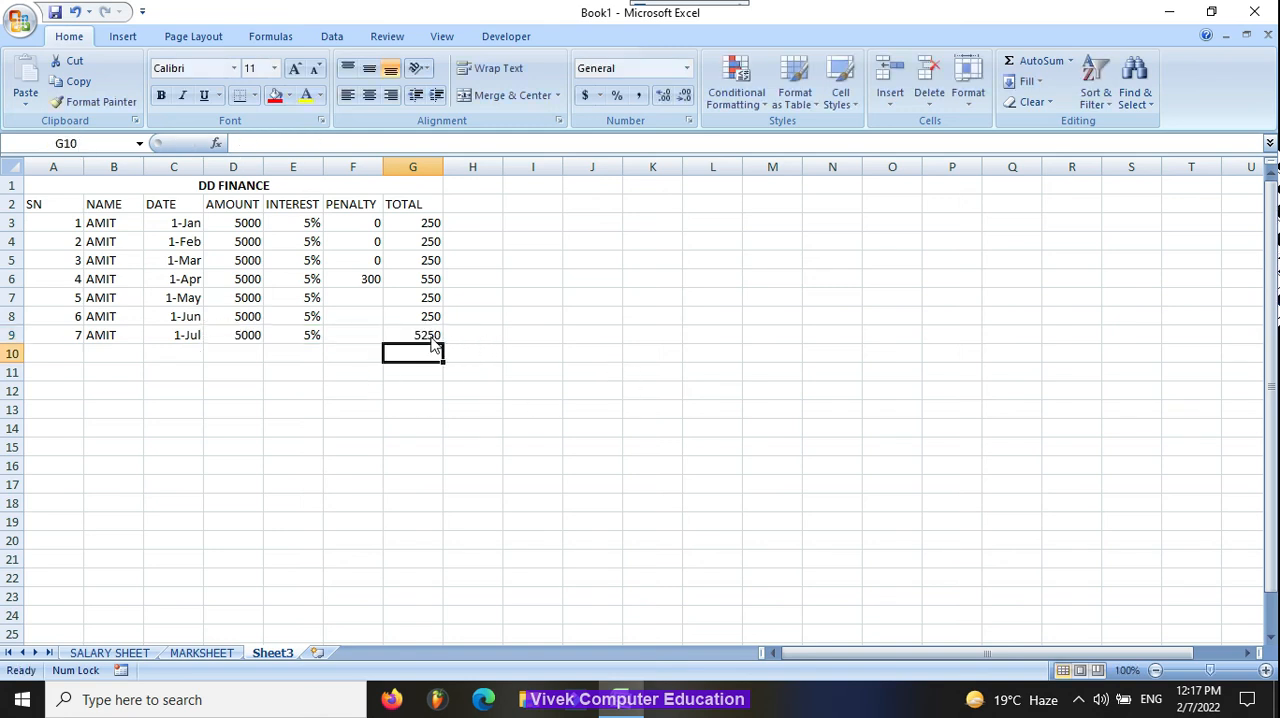
left_click(430, 337)
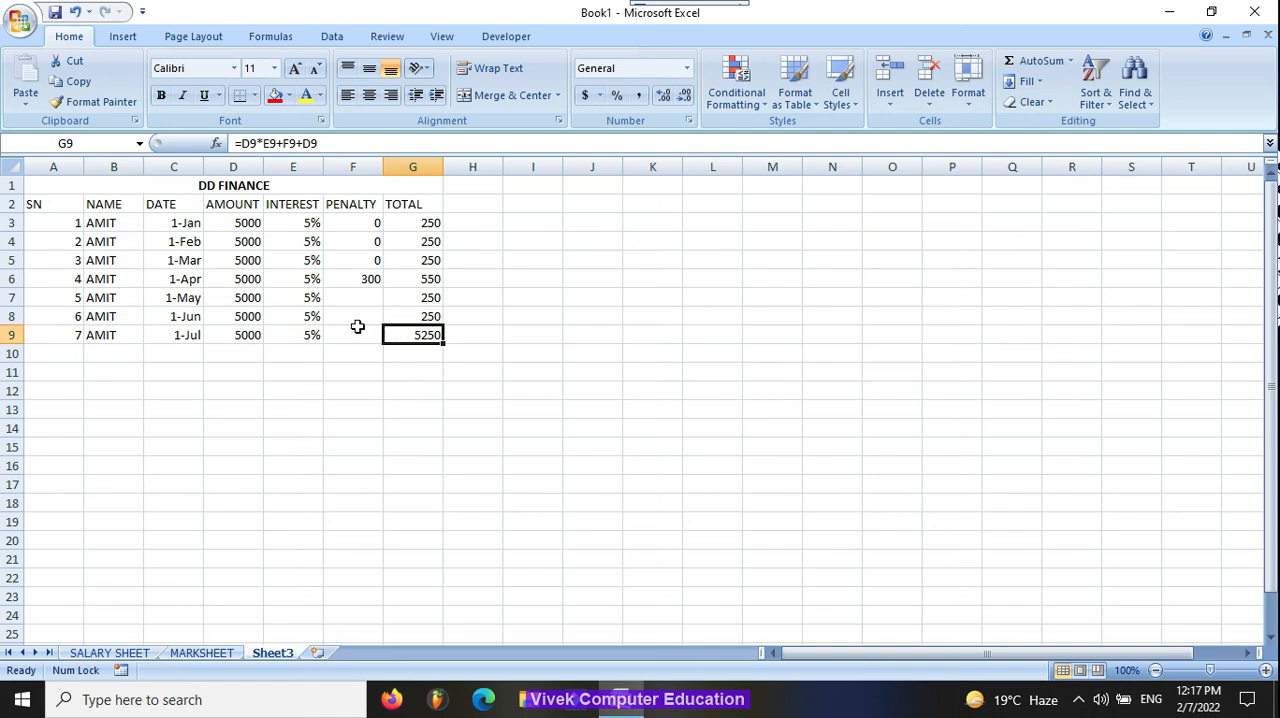
key("ctrl+b")
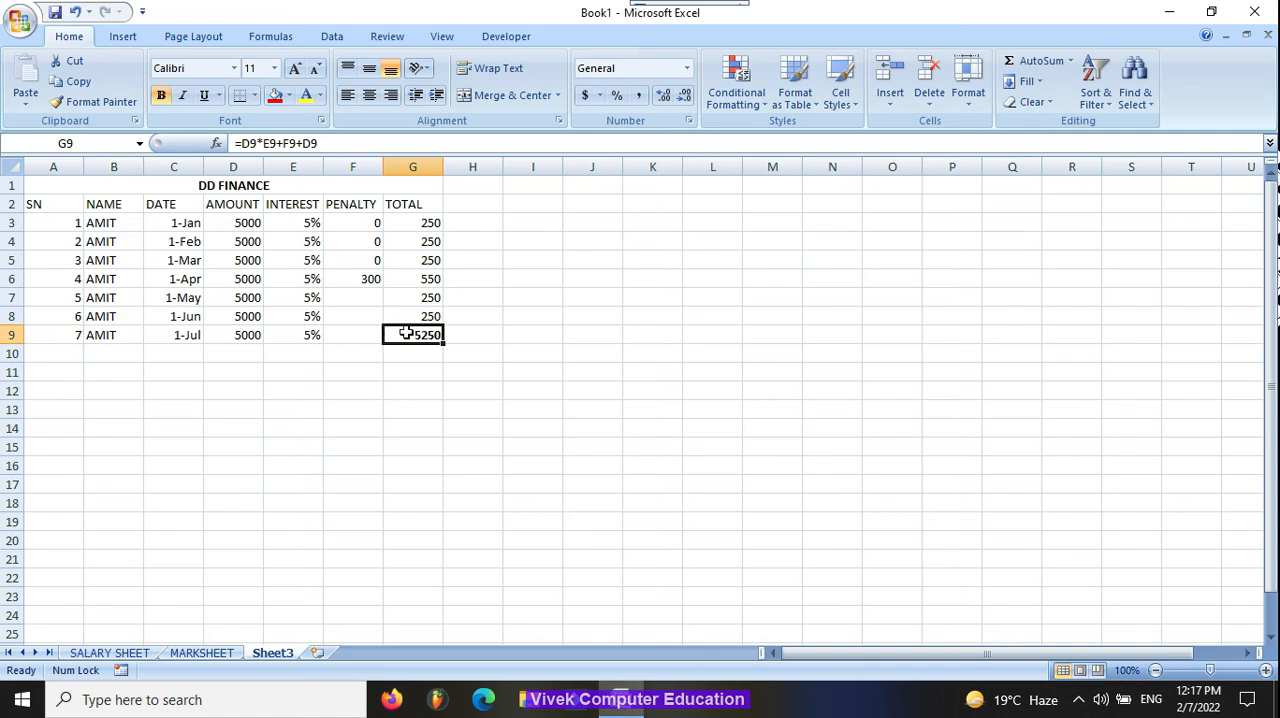
Step: Sum the totals from G4 to G9 in G10 with the formula =SUM(G4:G9)
left_click_drag(58, 350, 420, 352)
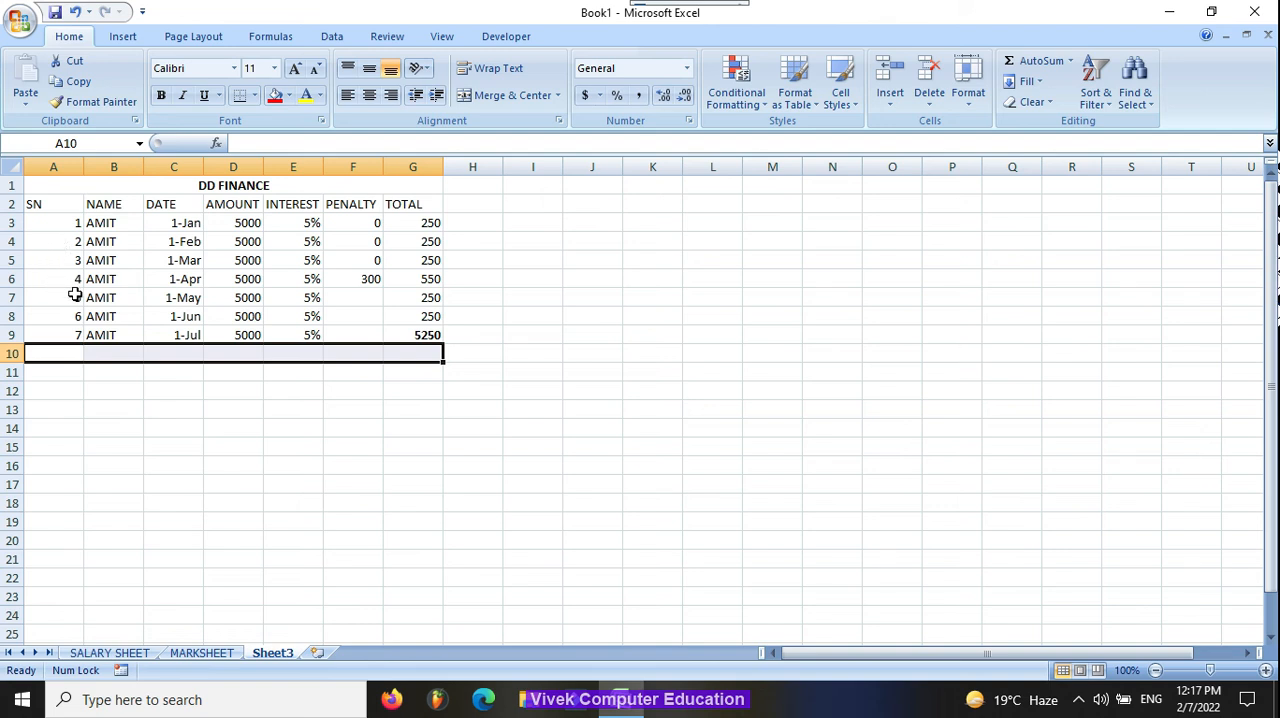
left_click(428, 352)
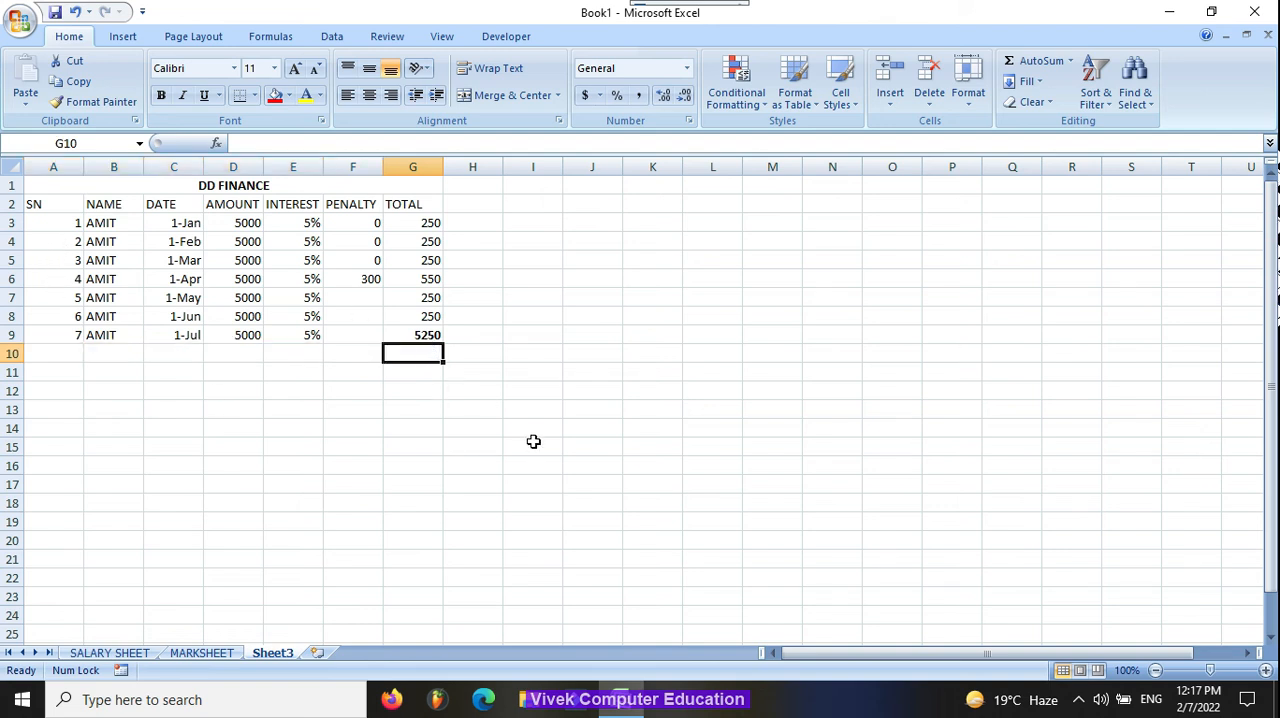
type("=")
key("Up")
key("Up")
key("Up")
key("Up")
key("Up")
key("Up")
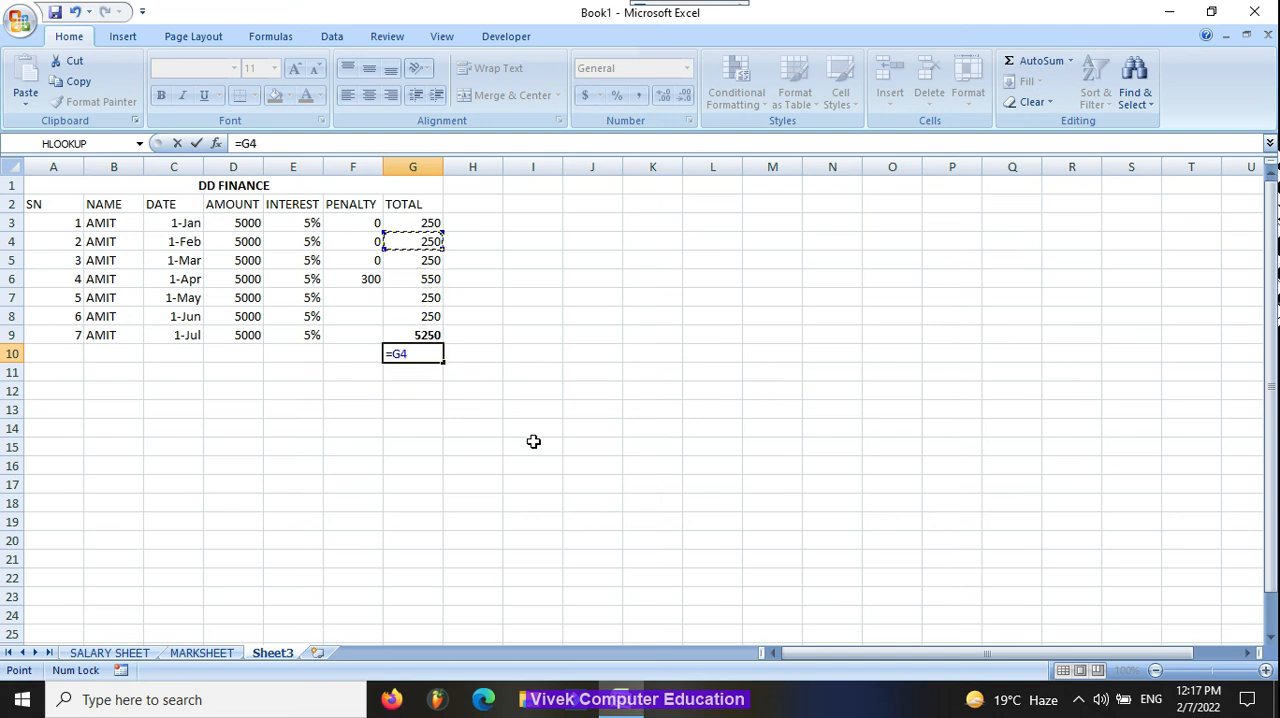
key("shift+Down")
key("shift+Down")
key("shift+Down")
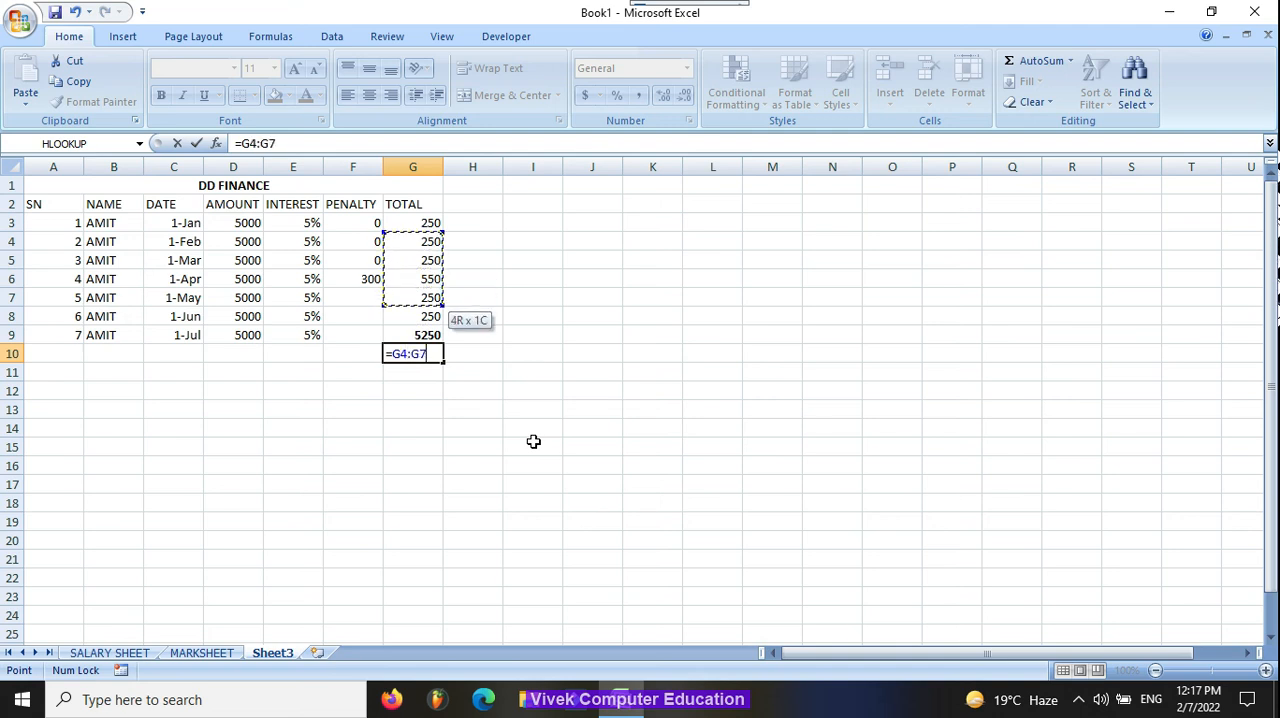
key("shift+Down")
key("shift+Down")
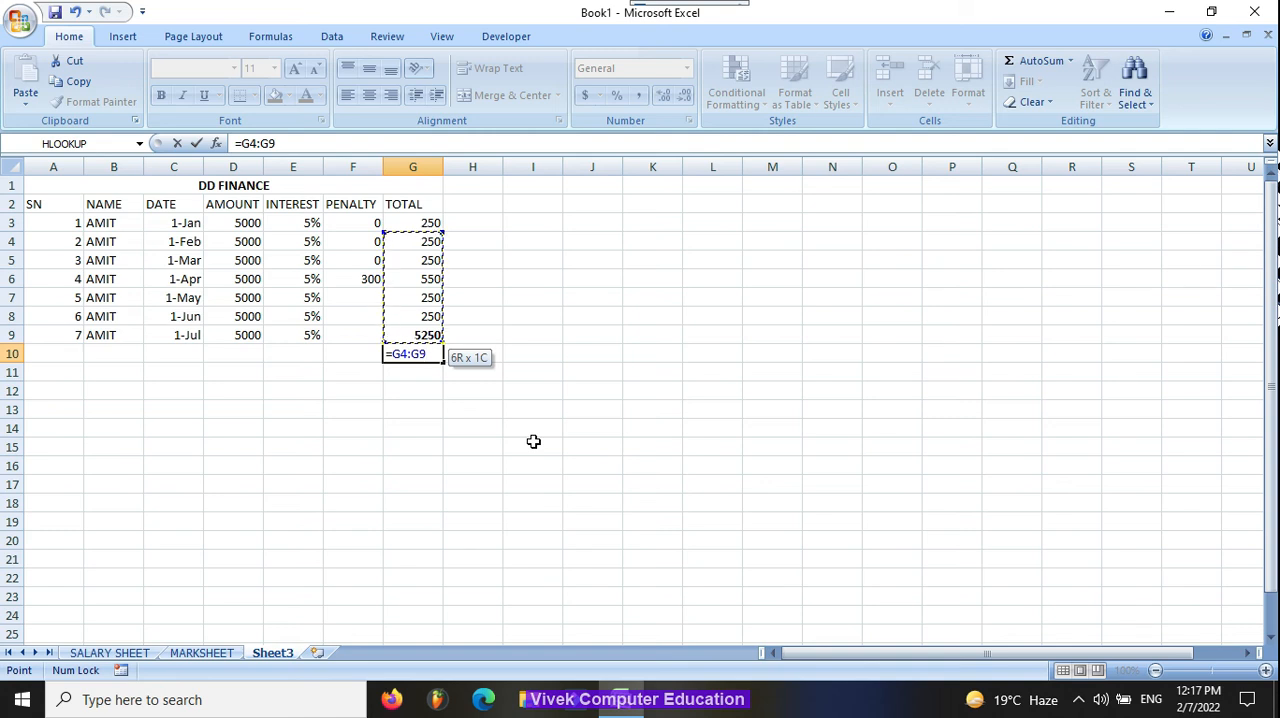
key("BackSpace")
key("BackSpace")
key("BackSpace")
key("BackSpace")
key("BackSpace")
type("SUM(")
key("Up")
key("Up")
key("Up")
key("Up")
key("Up")
key("Up")
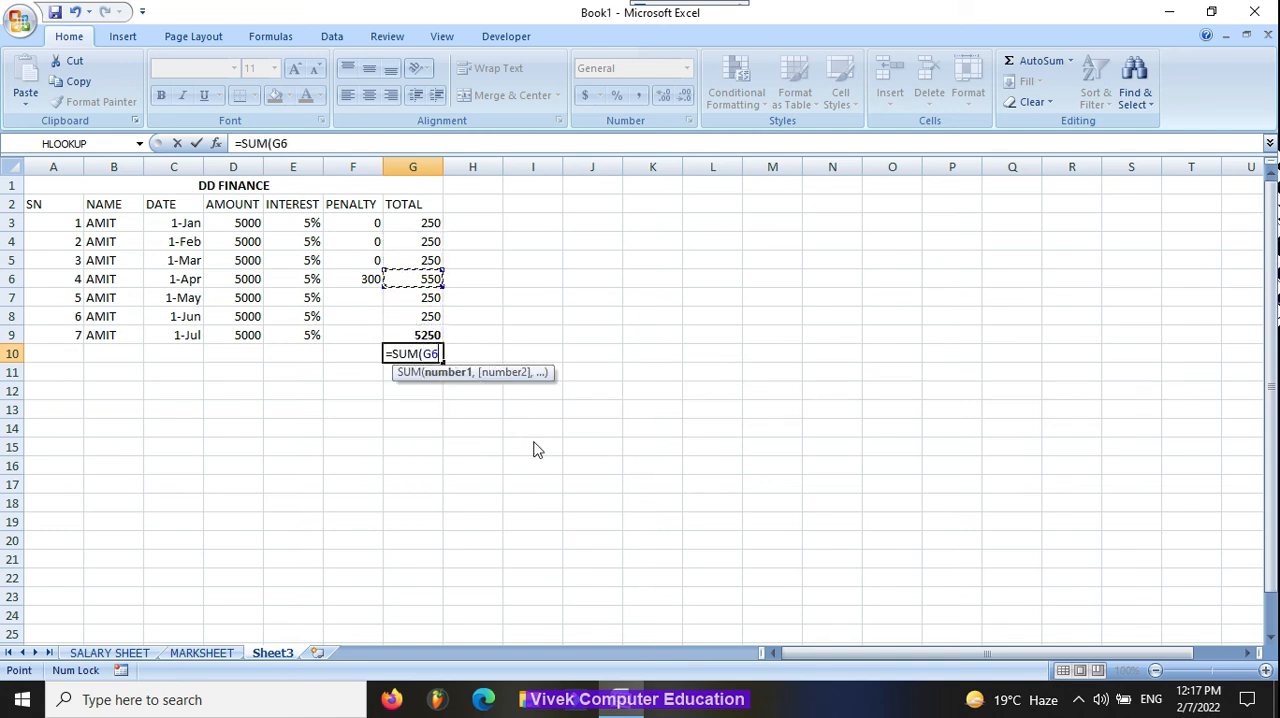
key("shift+Down")
key("shift+Down")
key("shift+Down")
key("shift+Down")
key("shift+Down")
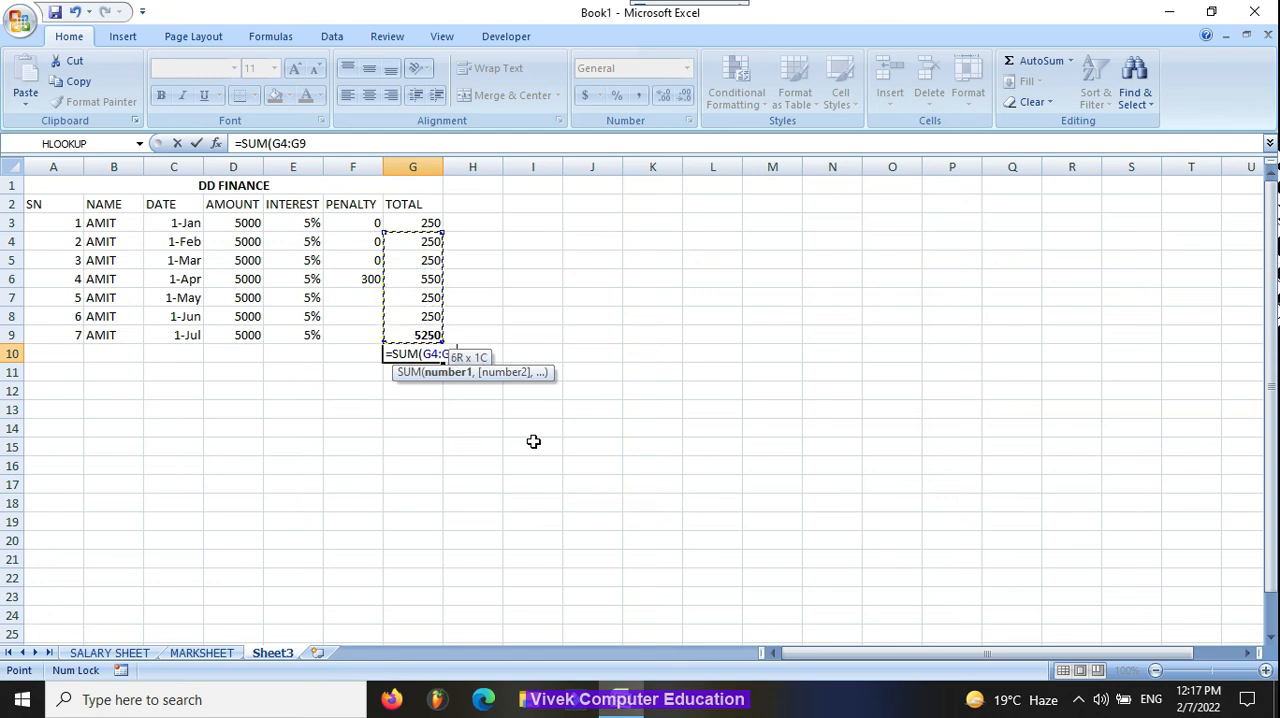
key("Return")
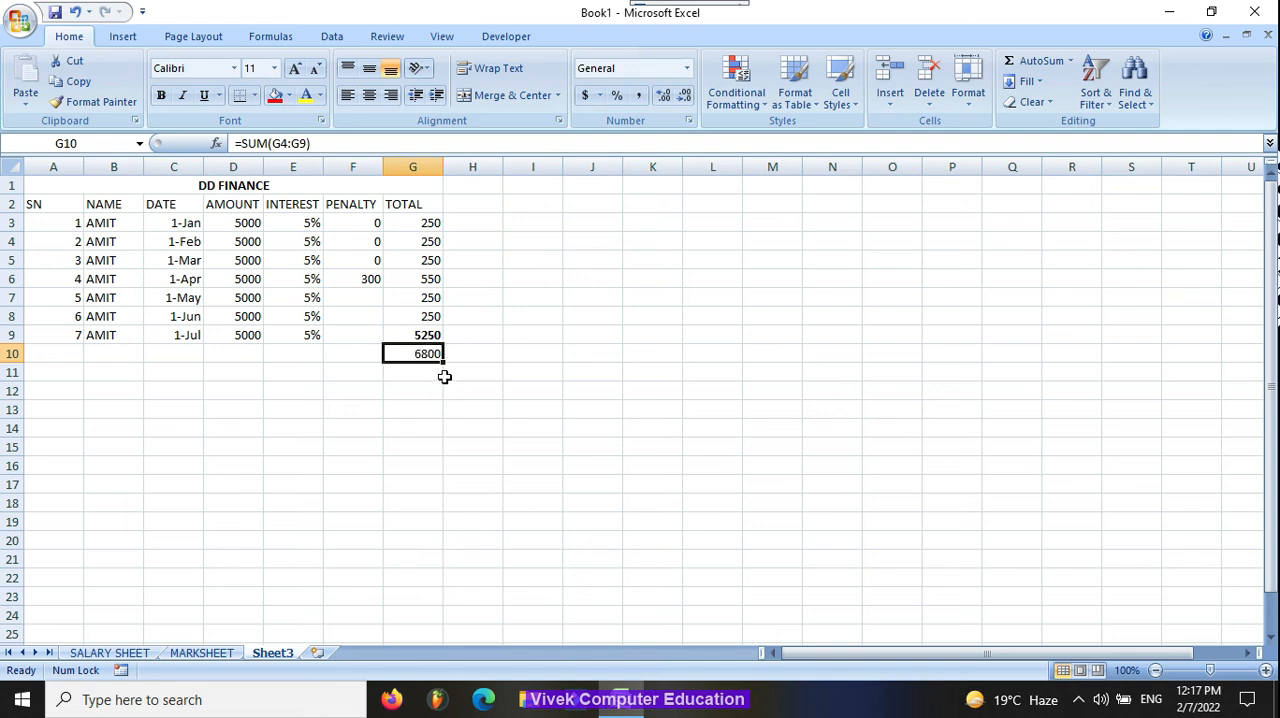
Step: Subtract the 5000 principal from the G10 sum with a formula in G11
left_click(433, 373)
type("=")
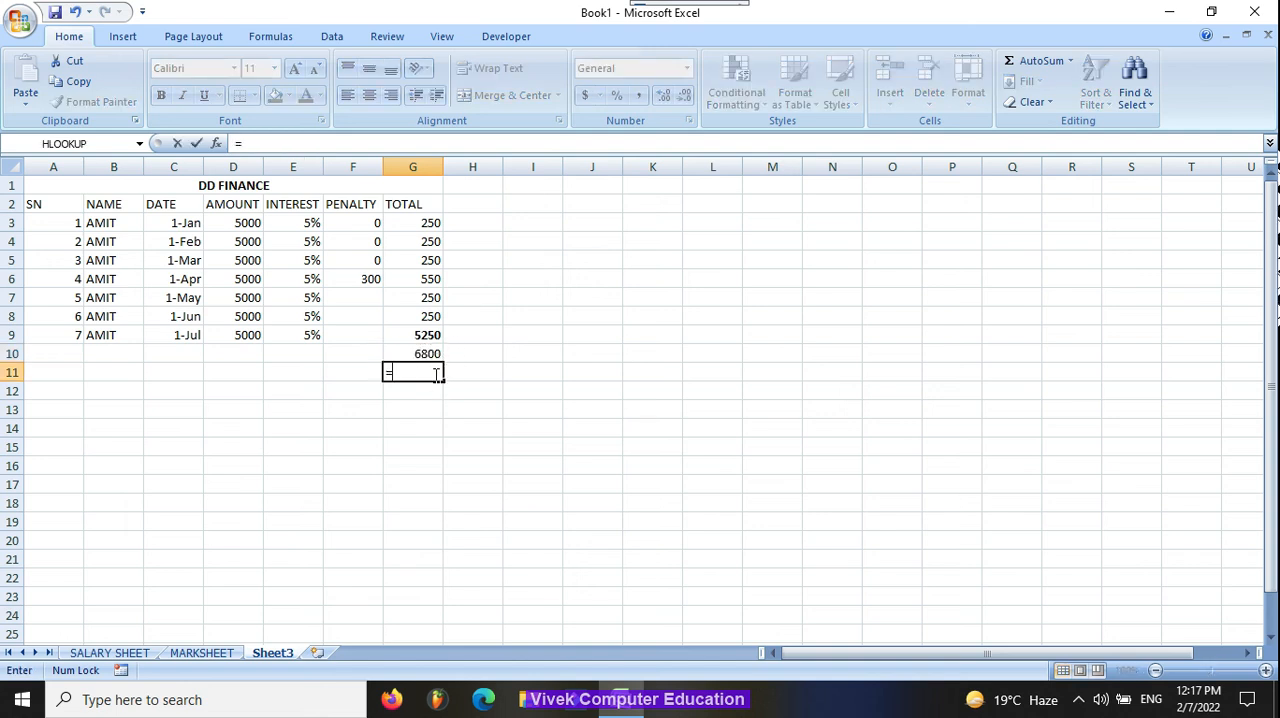
key("Up")
type("-")
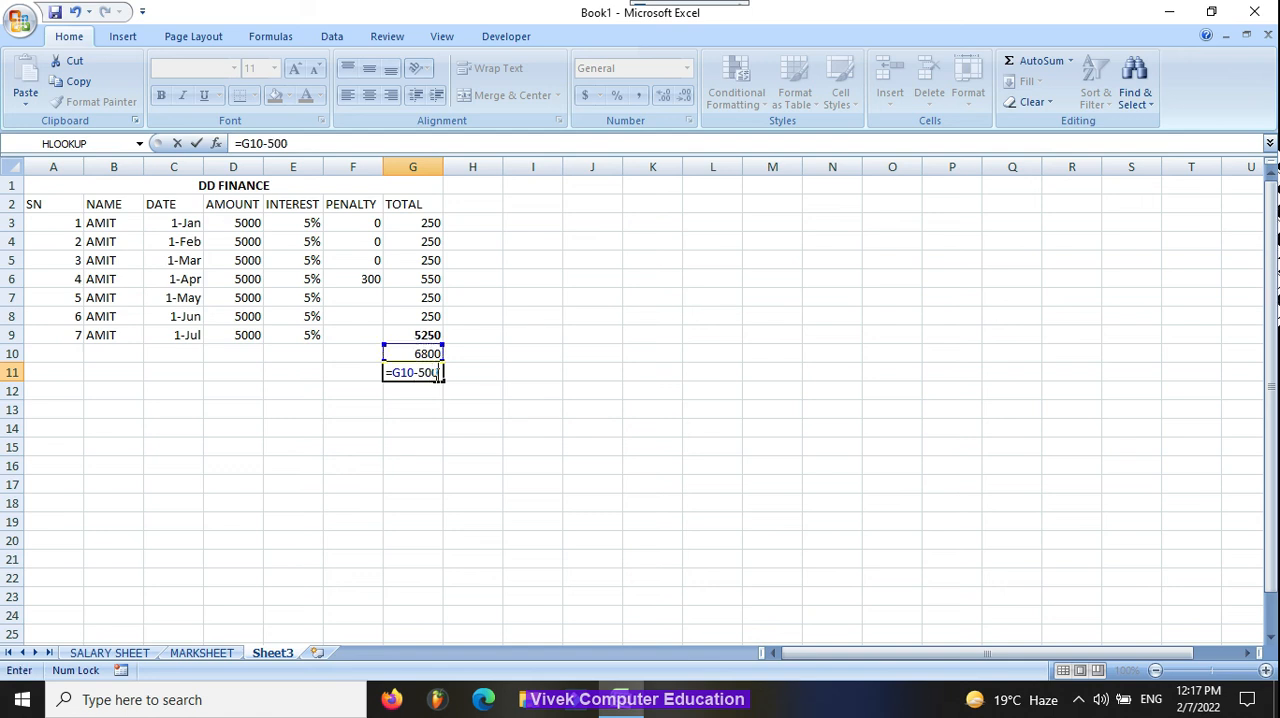
key("ctrl+Return")
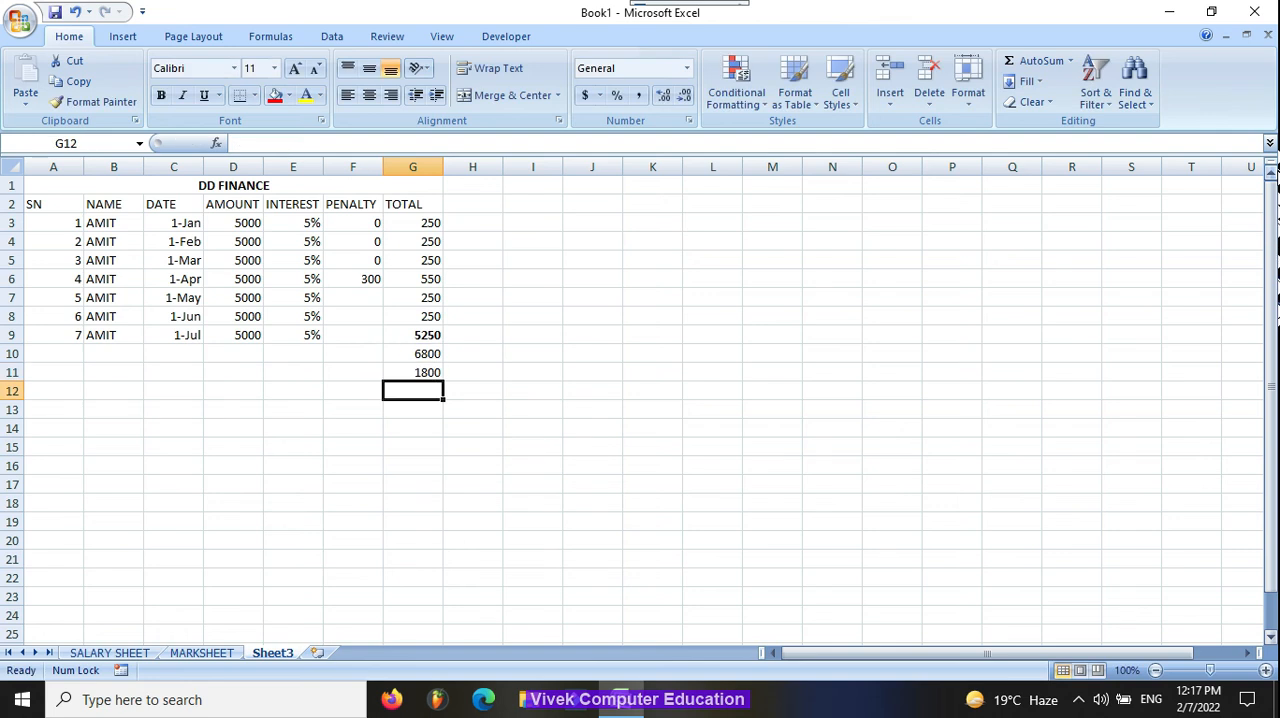
Step: Enter the text arrow >------> in H11, beside the result in G11
left_click(507, 373)
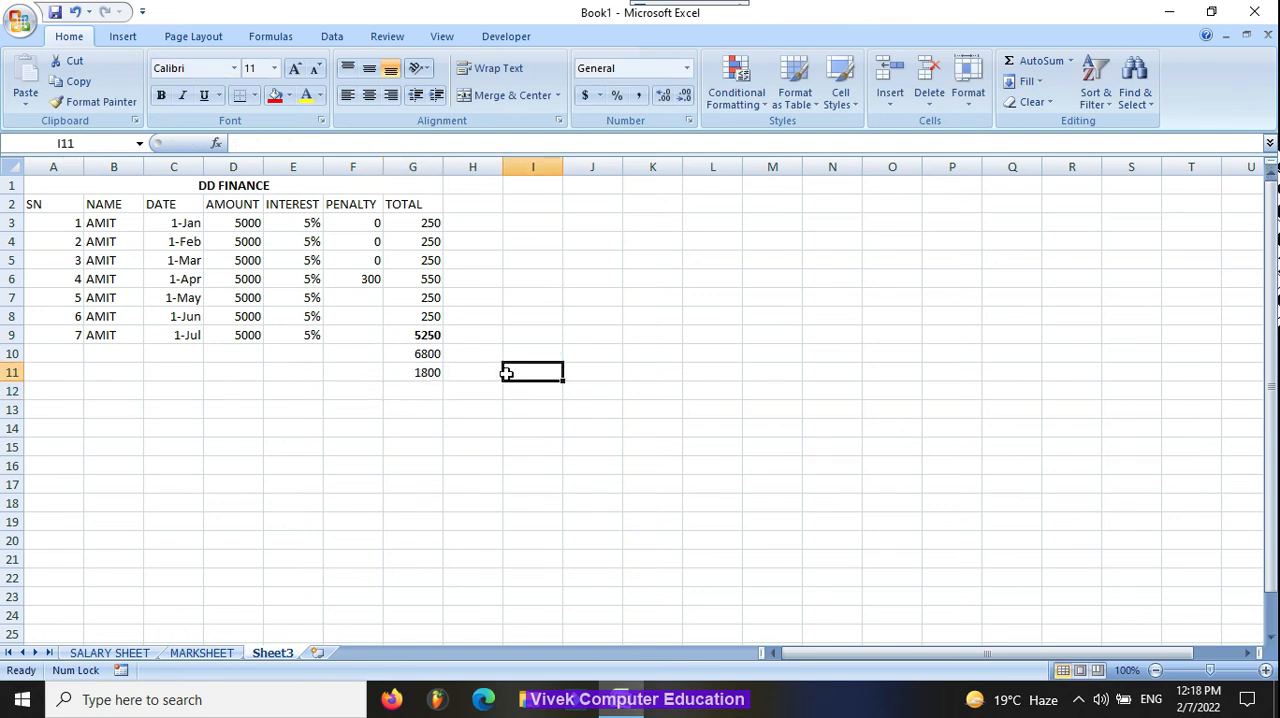
left_click(423, 370)
left_click(454, 373)
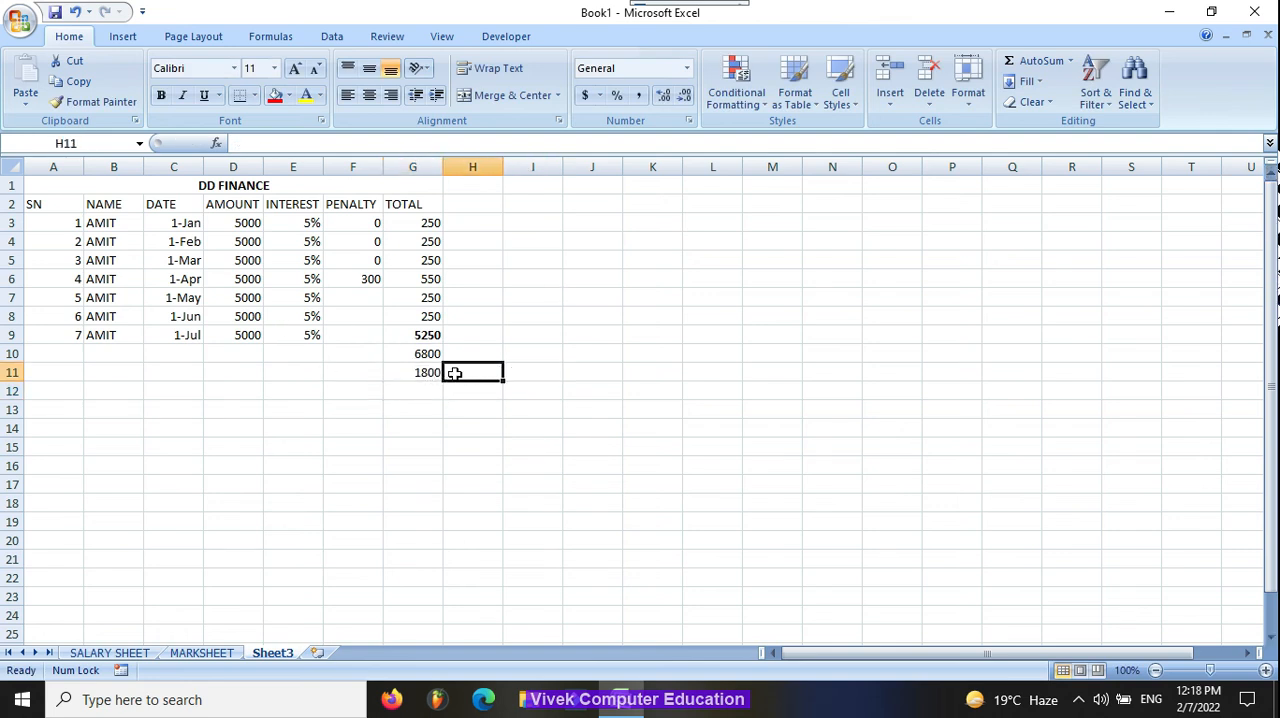
type("---")
key("Right")
key("Return")
key("Escape")
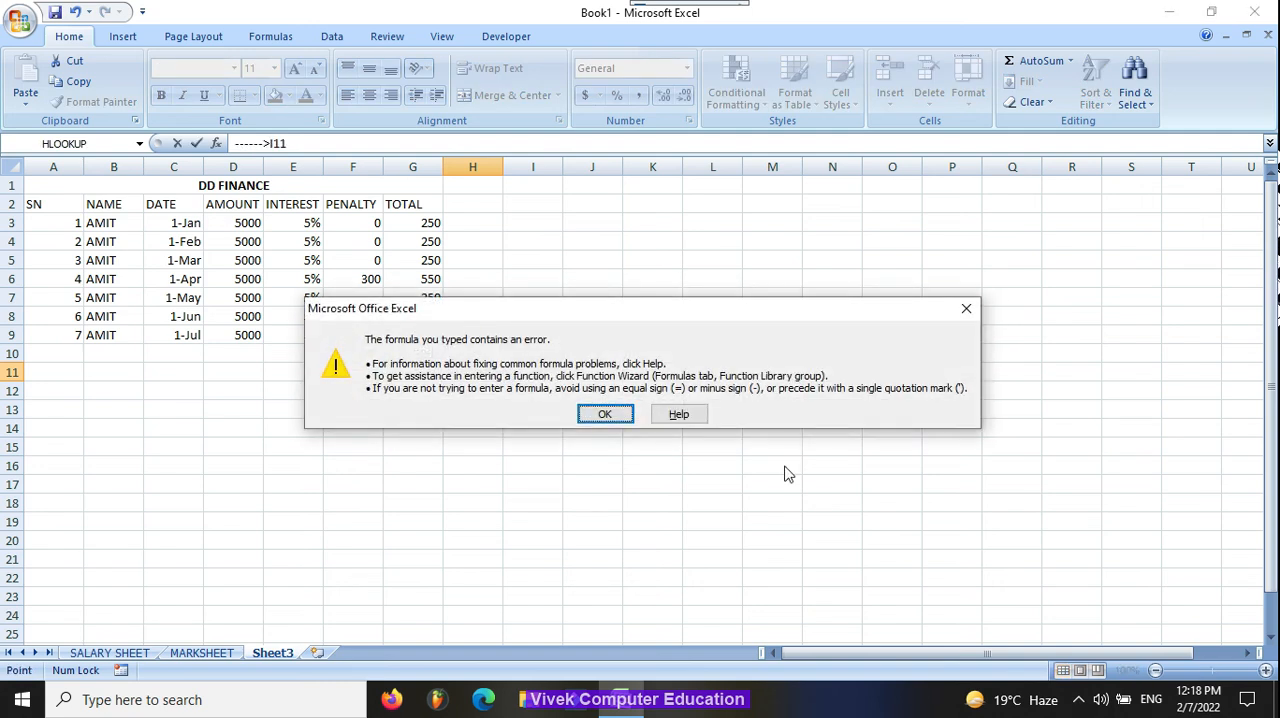
key("Return")
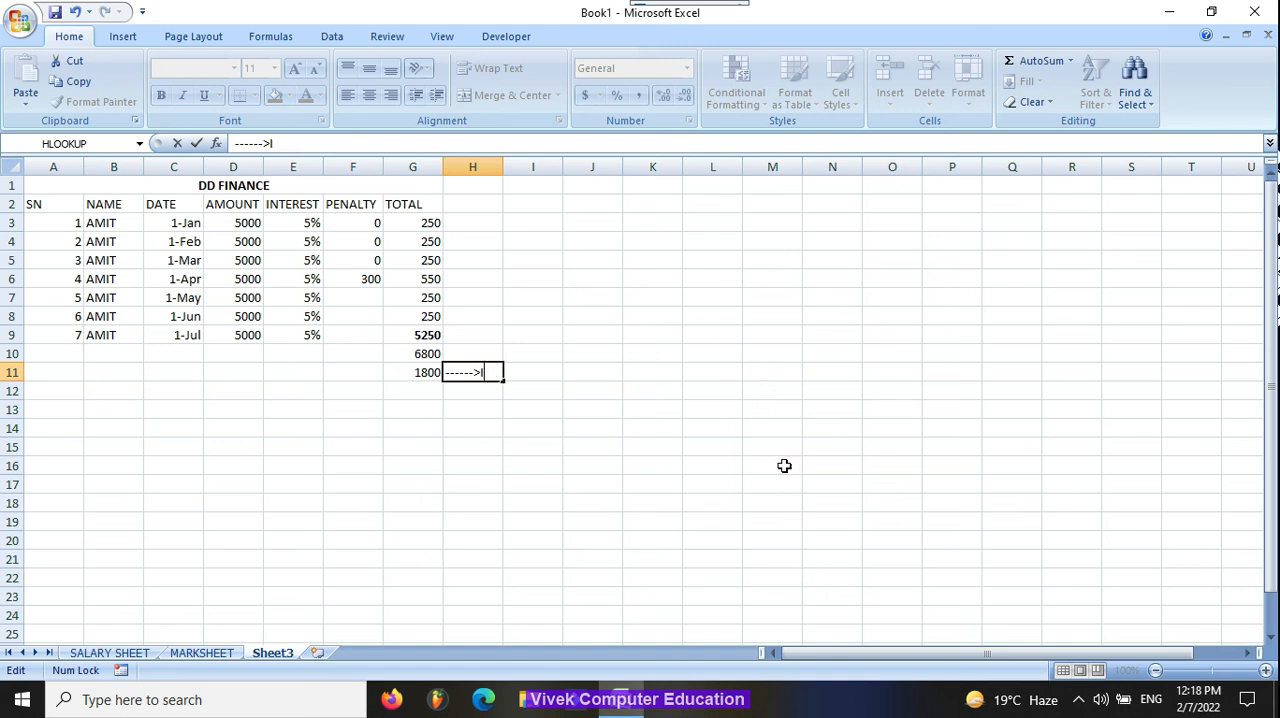
type(">")
key("Return")
key("Return")
key("Left")
key("Left")
key("Left")
key("Left")
key("Left")
key("Left")
type(">")
key("Return")
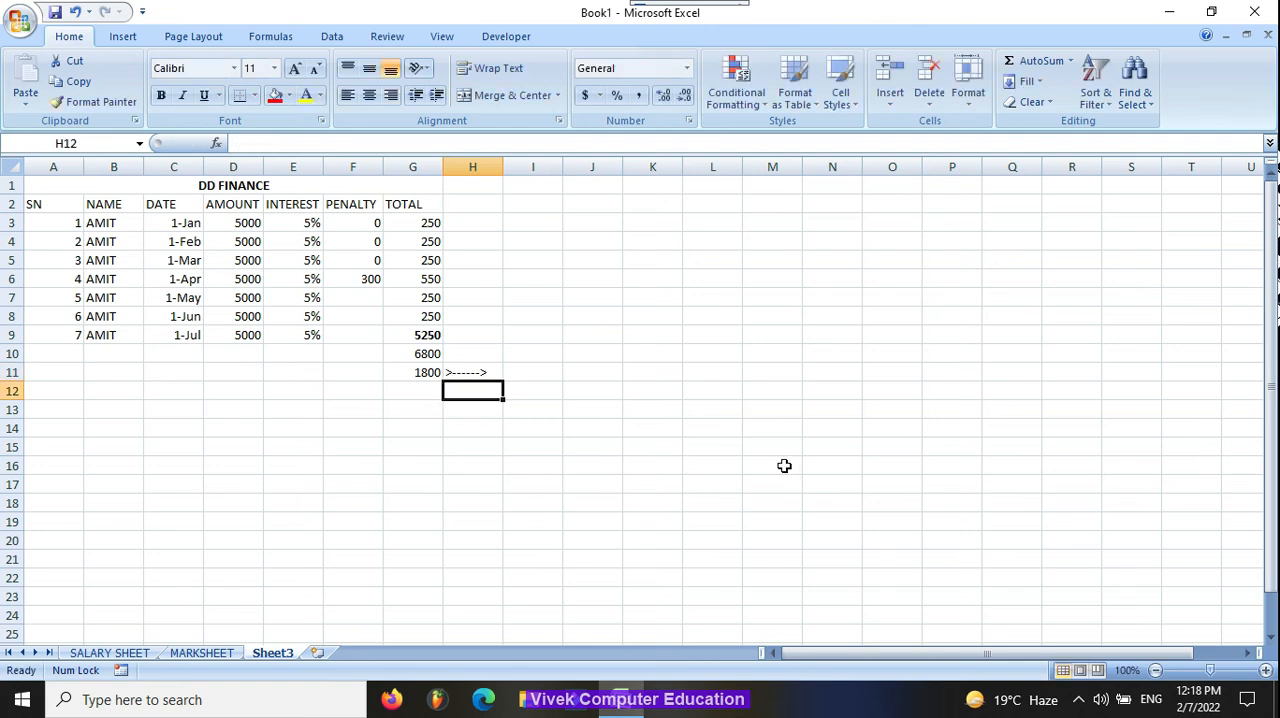
Step: Subtract the 300 penalty from G11 in I11 with the formula =G11-300
key("Up")
key("Right")
type("=")
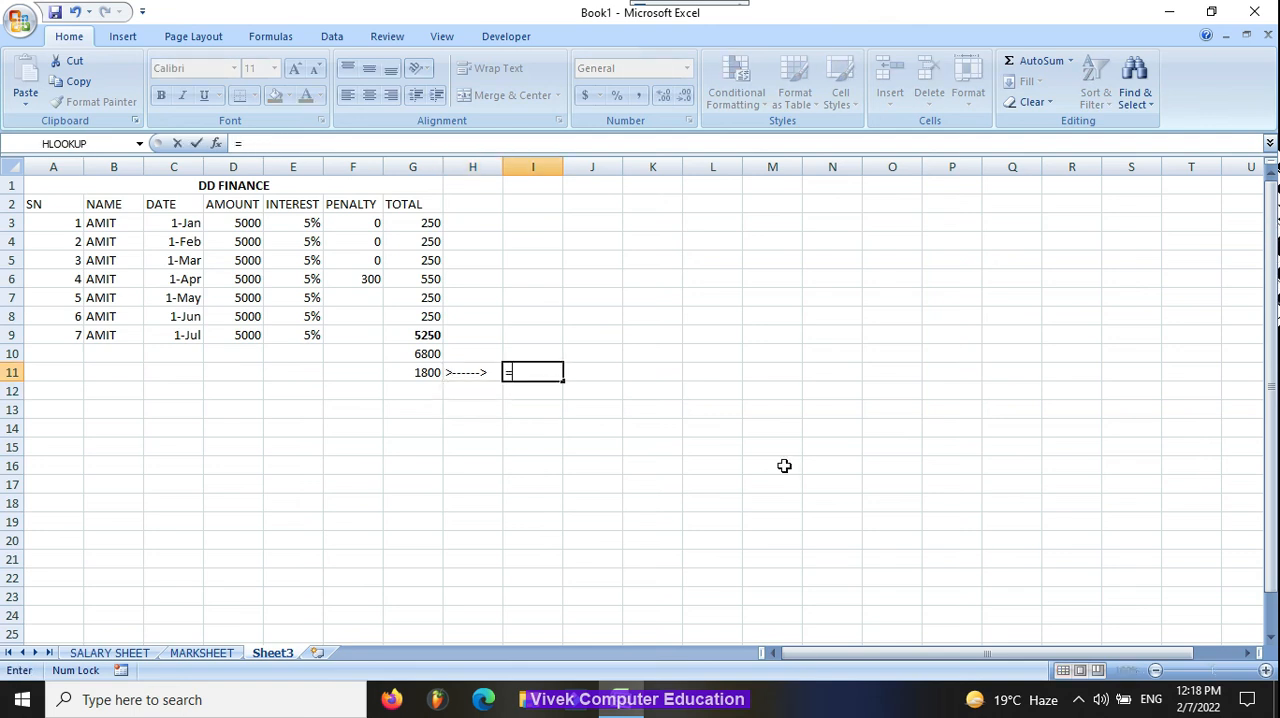
key("Left")
key("Left")
type("-")
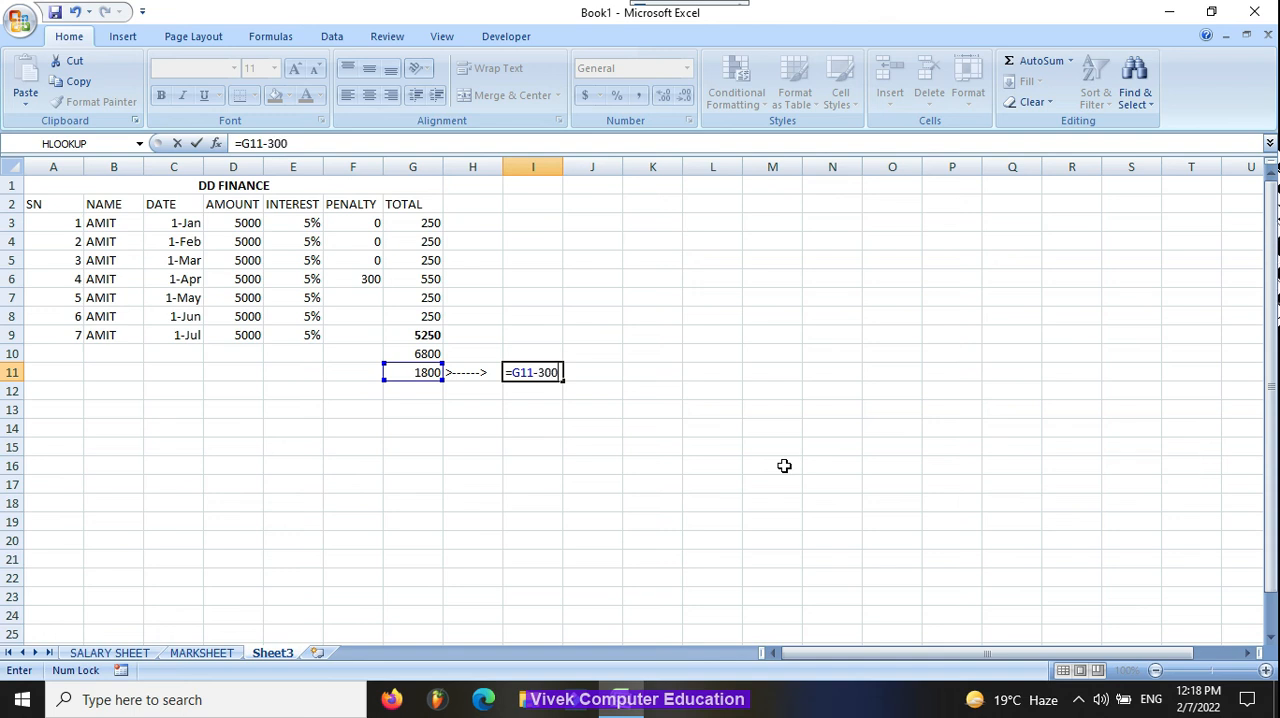
key("Return")
left_click(541, 372)
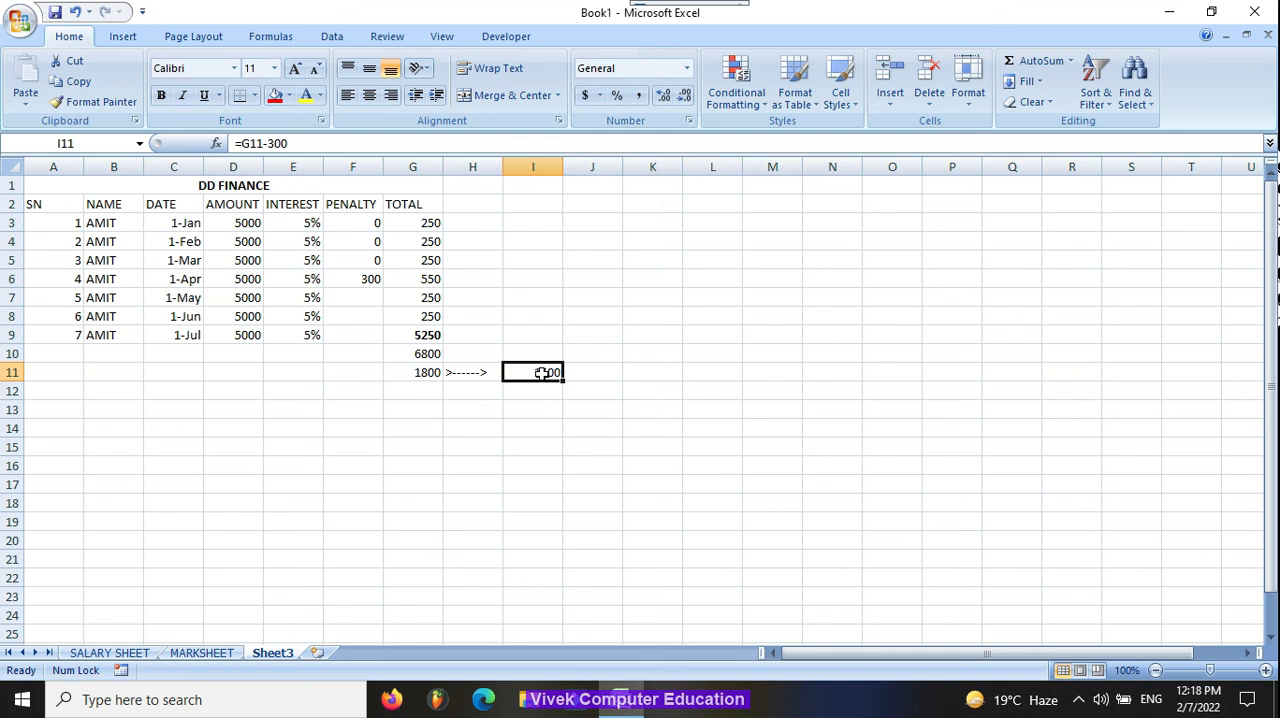
Step: Enter the check calculation =250*6 in J11 and the note CORRECT in K11
key("Right")
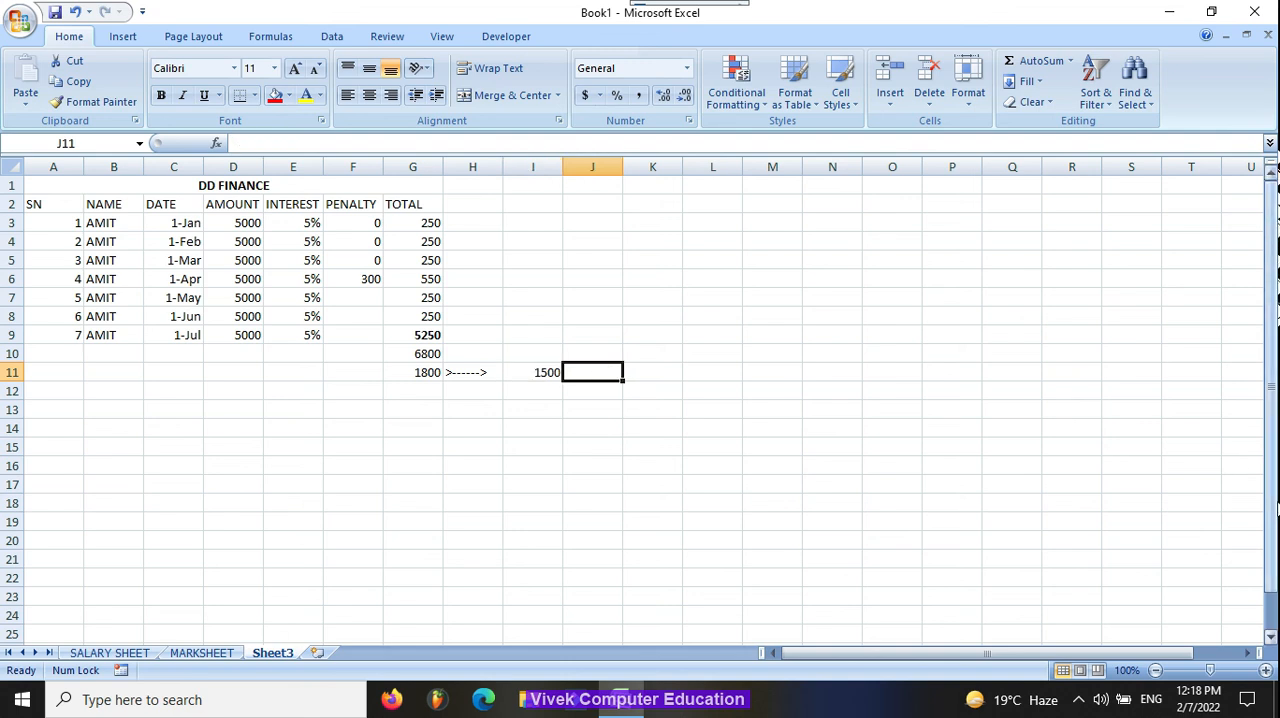
type("=250*6")
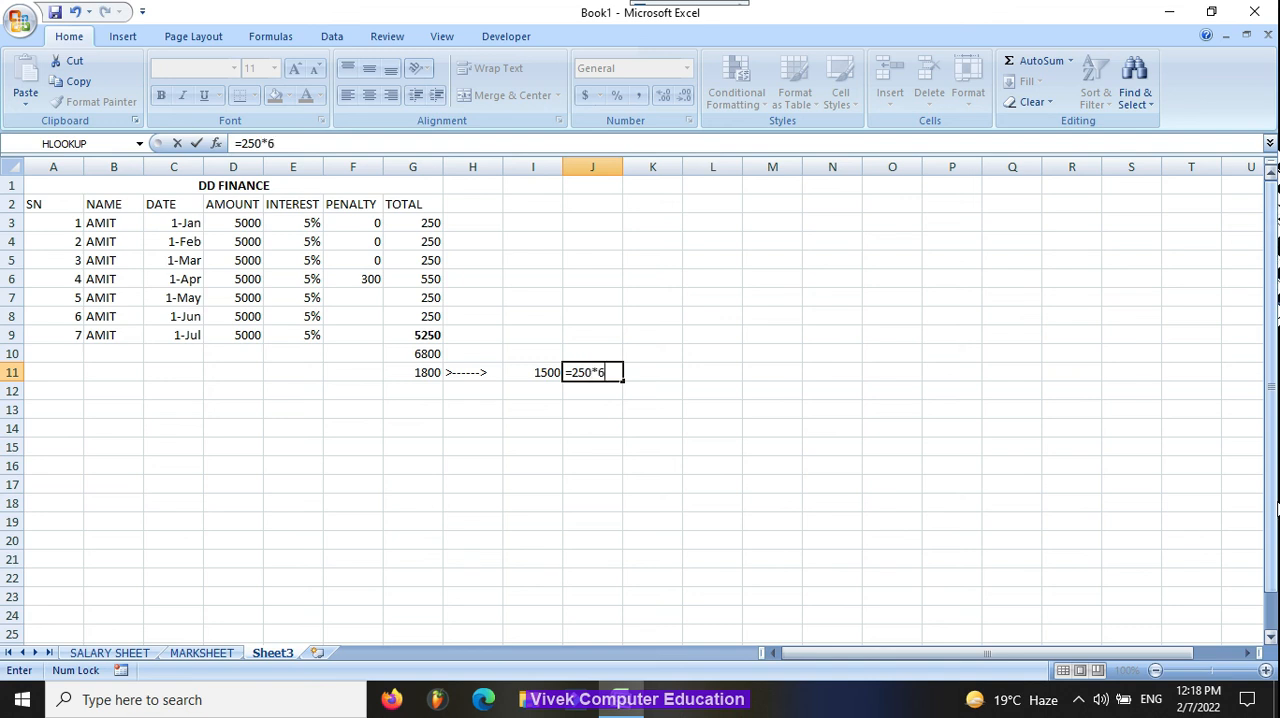
key("Right")
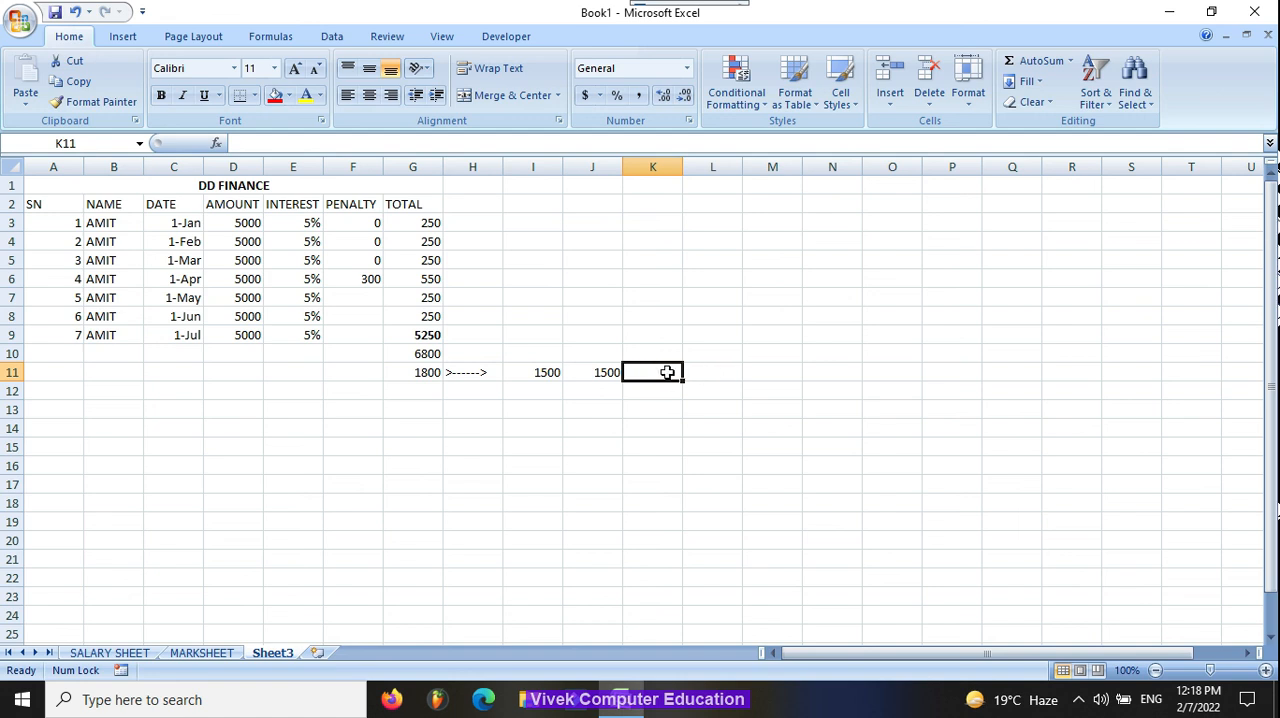
type("cO")
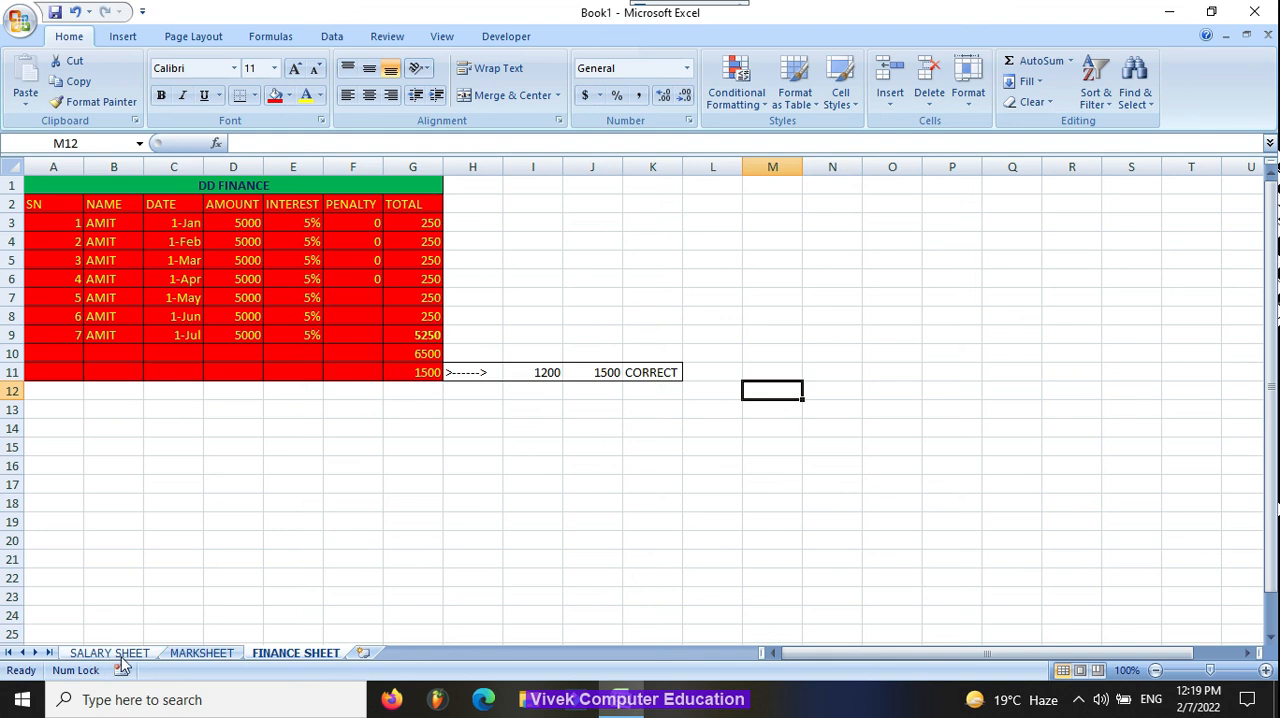
Step: Review the finished salary sheet, marksheet and finance sheet, ending on the salary sheet
left_click(133, 655)
left_click(201, 652)
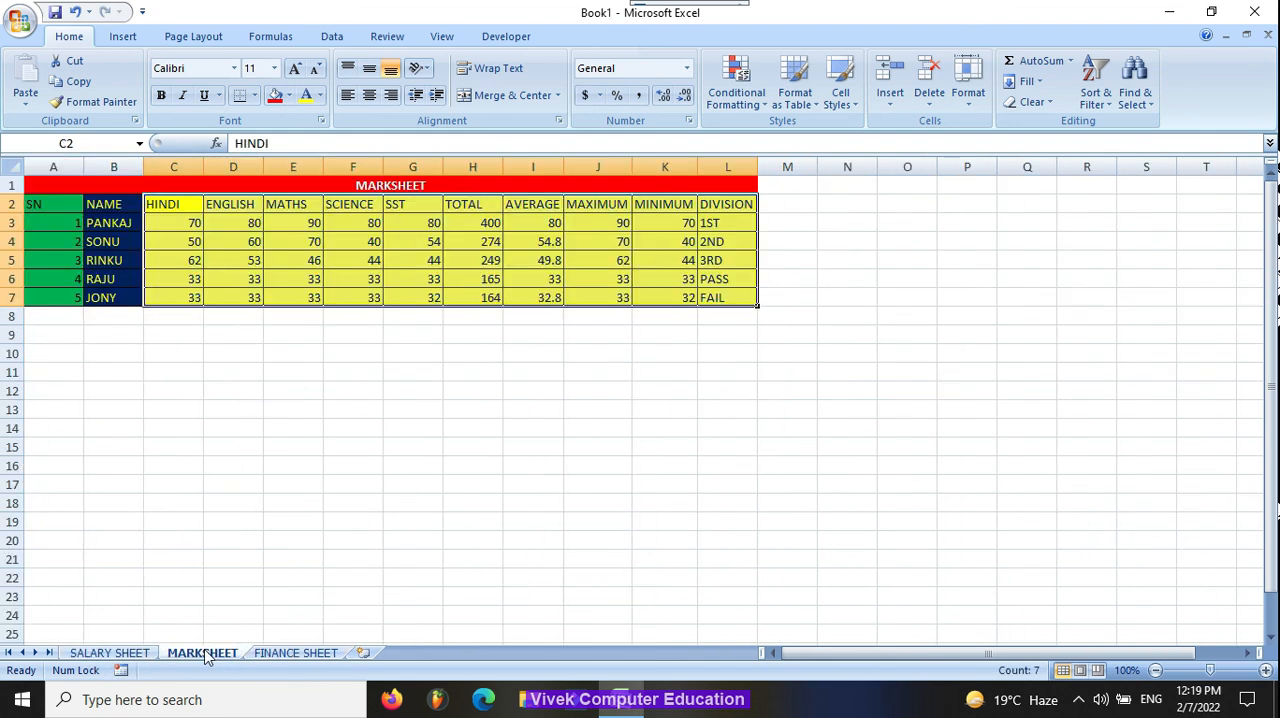
left_click(267, 655)
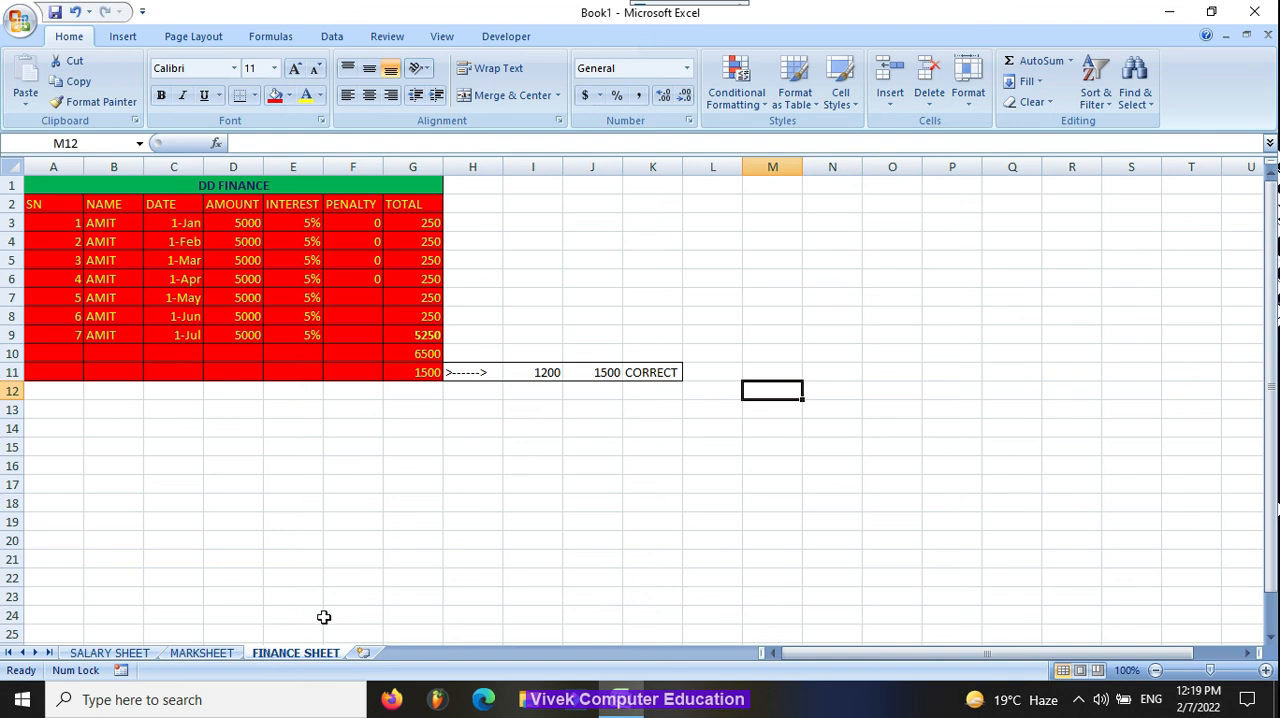
left_click(129, 653)
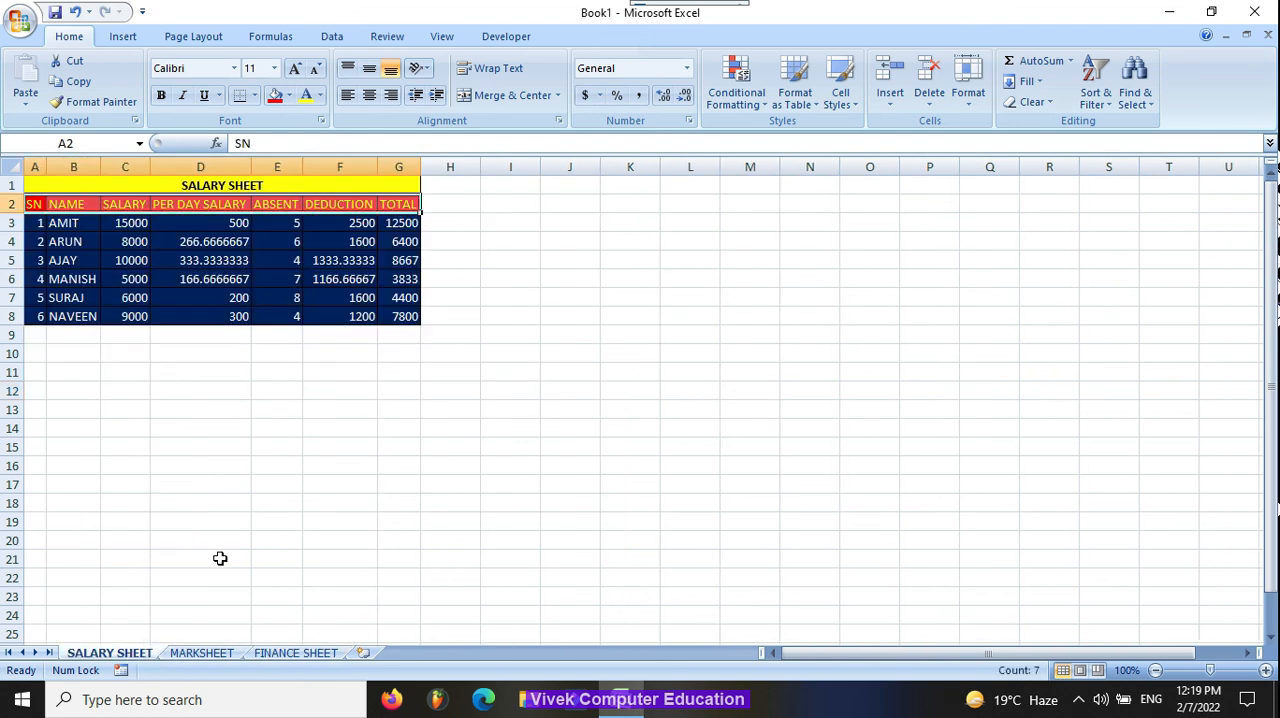
Step: In the salary sheet's print preview, set the page to centre horizontally, and return to the worksheet
key("ctrl+F2")
left_click(531, 292)
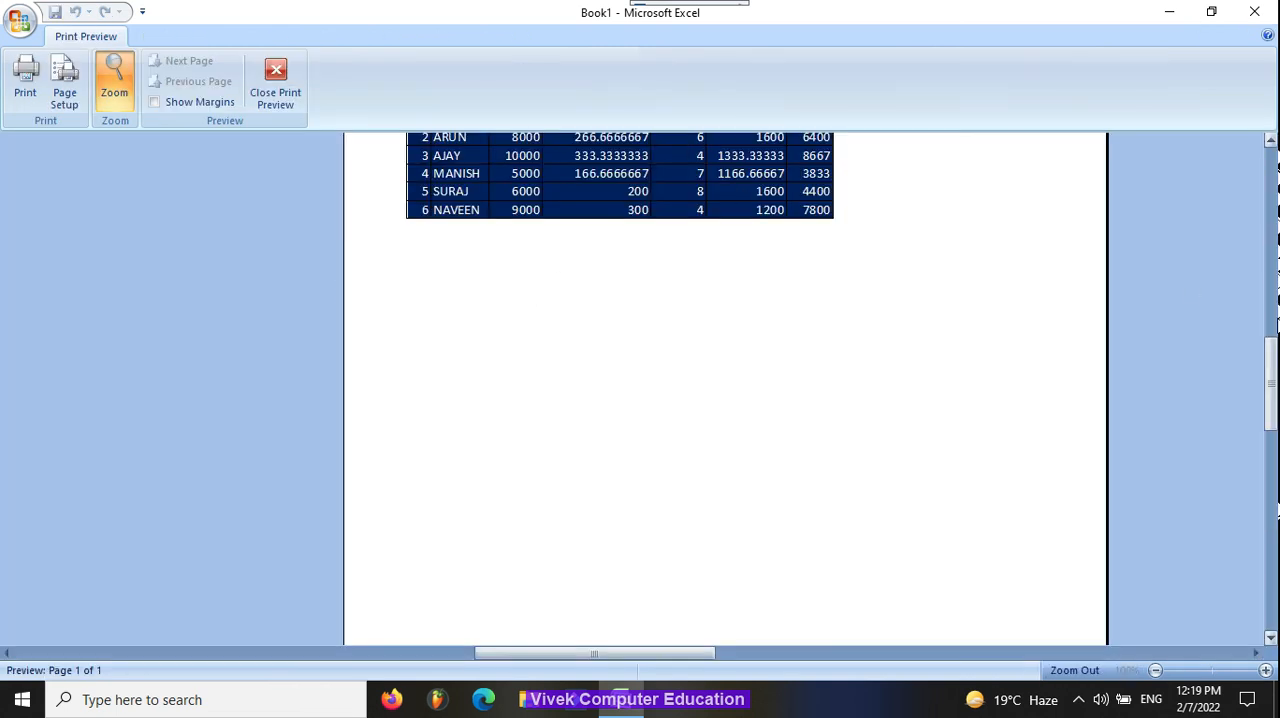
left_click_drag(1272, 392, 1273, 305)
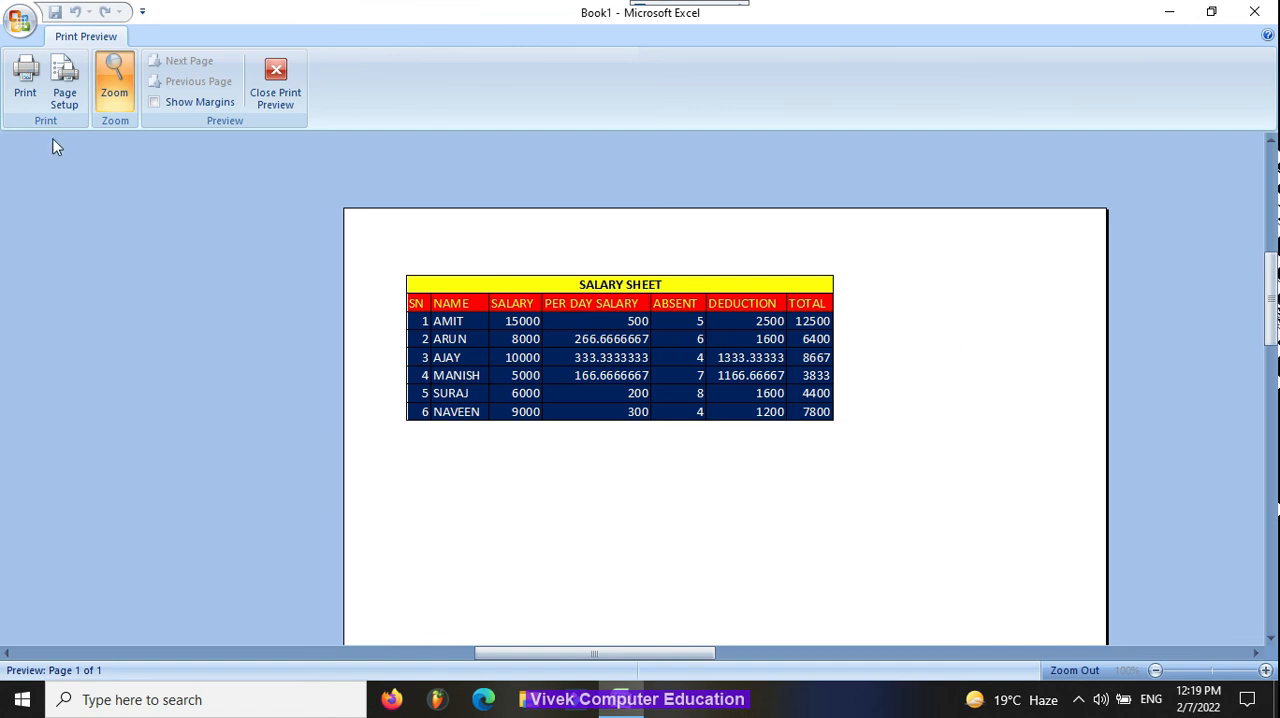
left_click(63, 92)
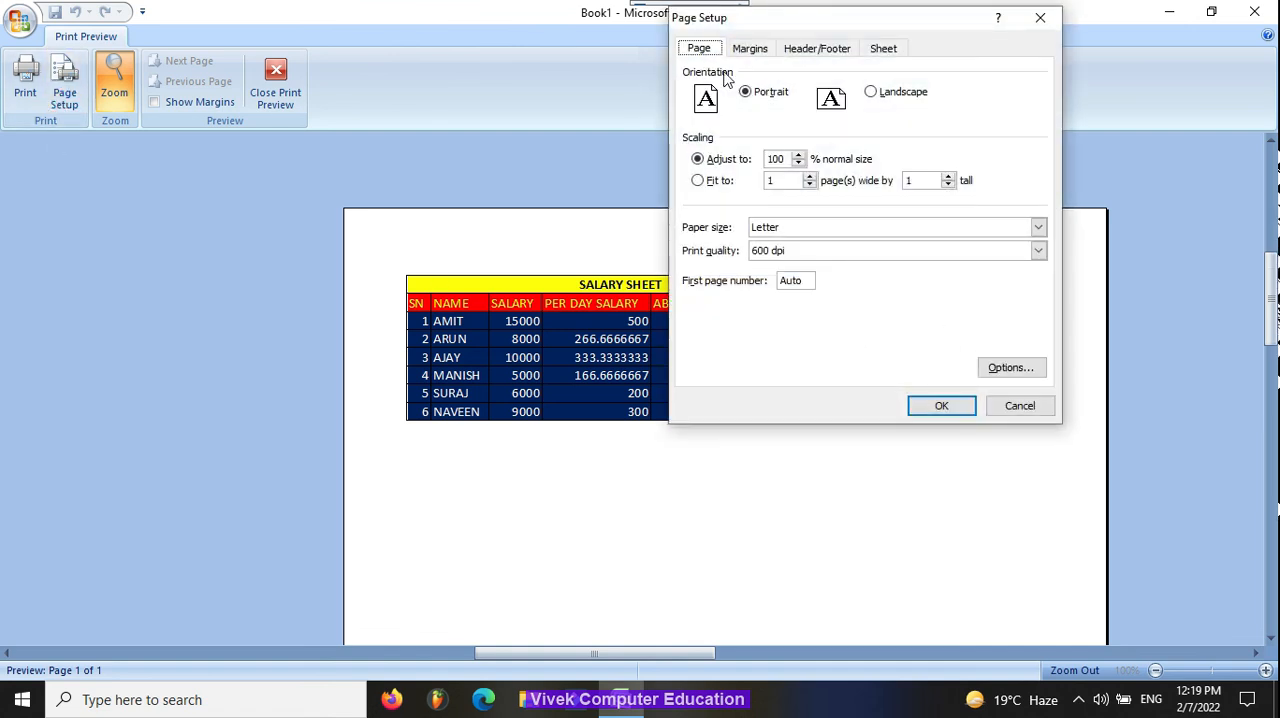
left_click(756, 57)
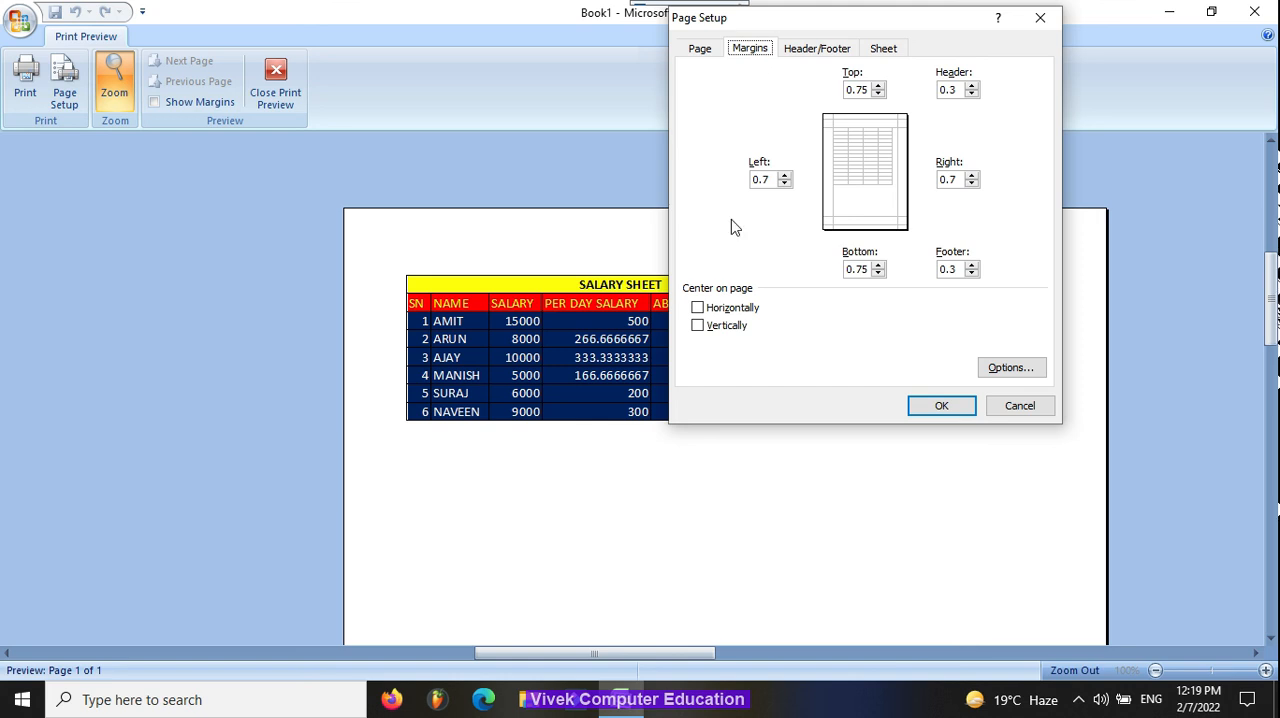
left_click(733, 308)
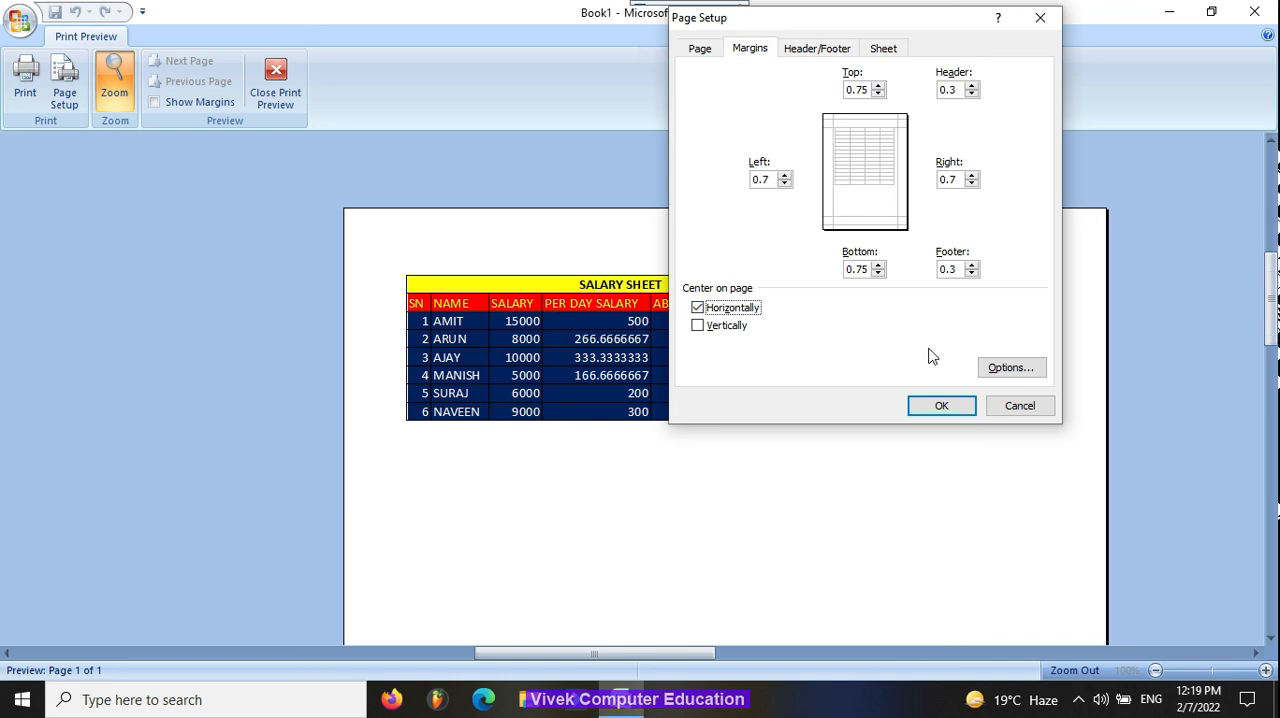
left_click(948, 402)
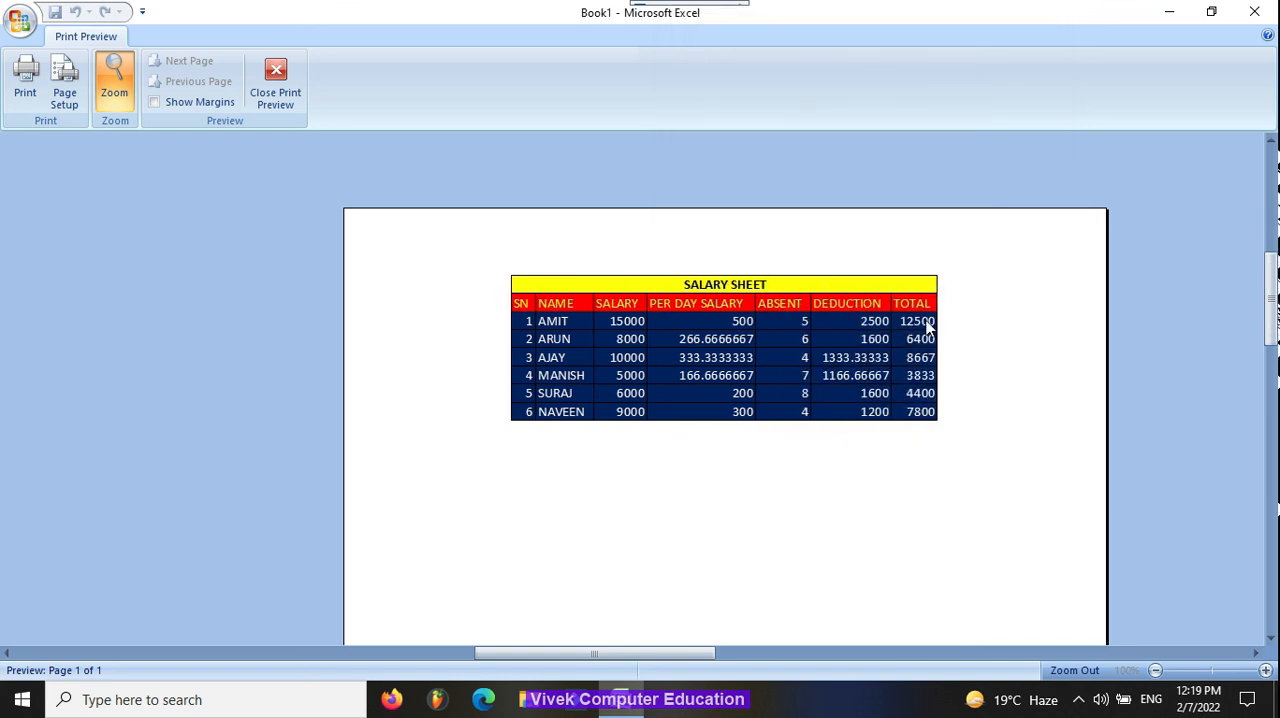
key("Escape")
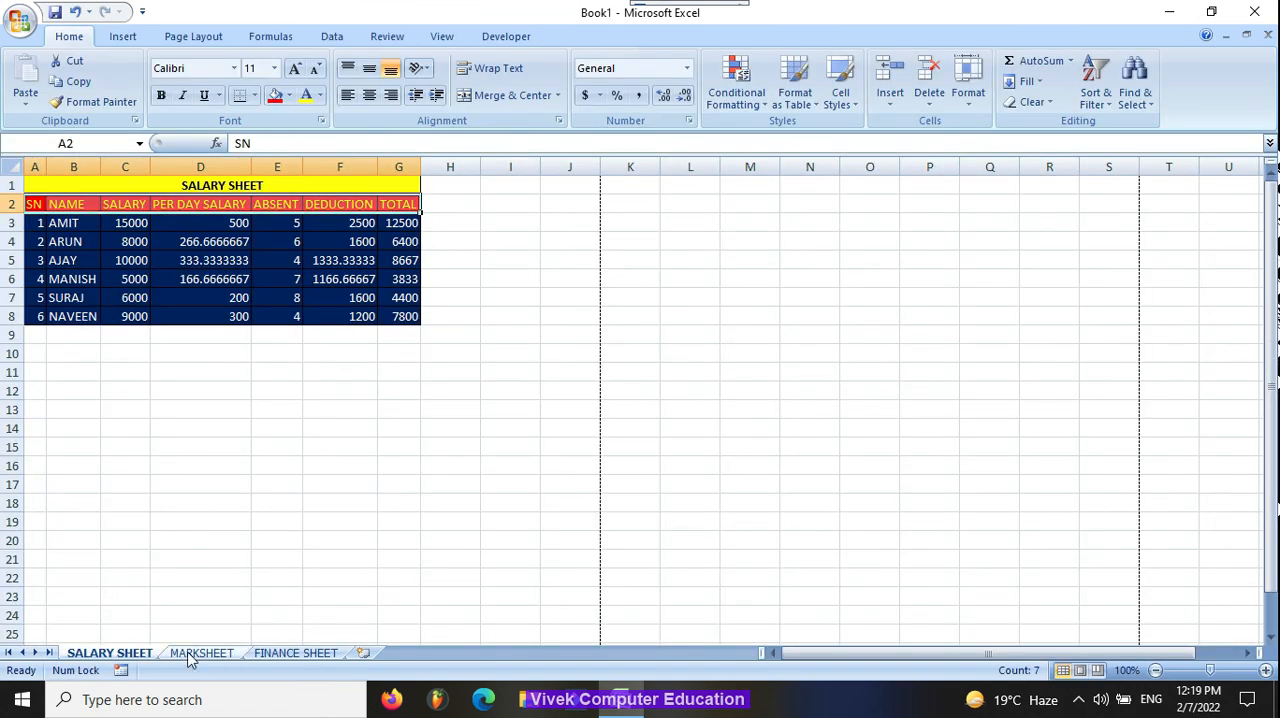
Step: Centre the marksheet horizontally on its printed page through the page setup of its print preview
left_click(202, 654)
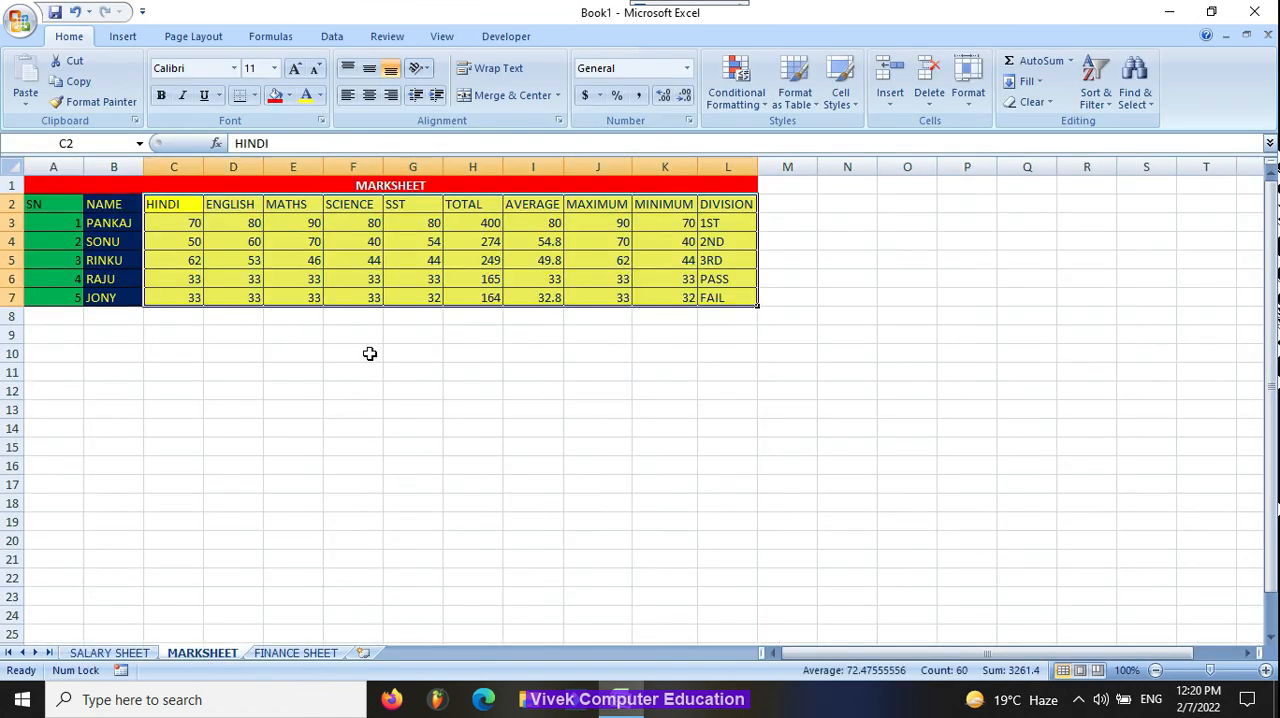
key("ctrl+F2")
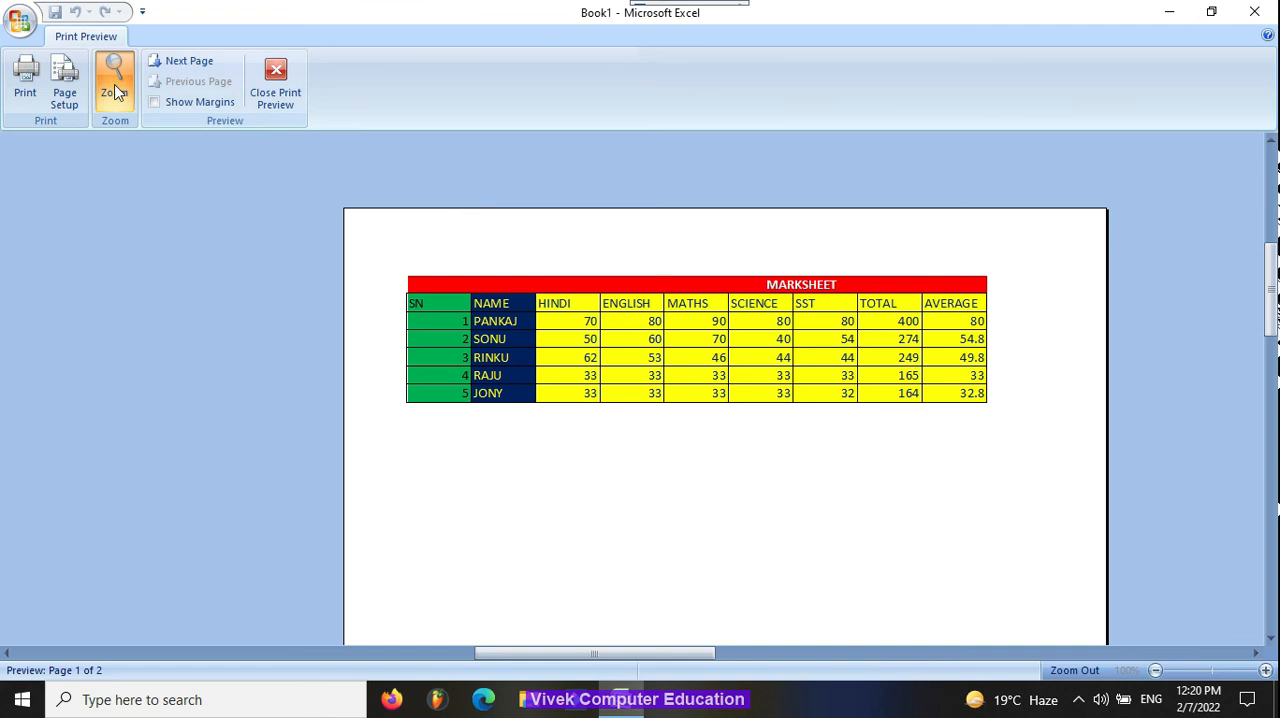
left_click(65, 85)
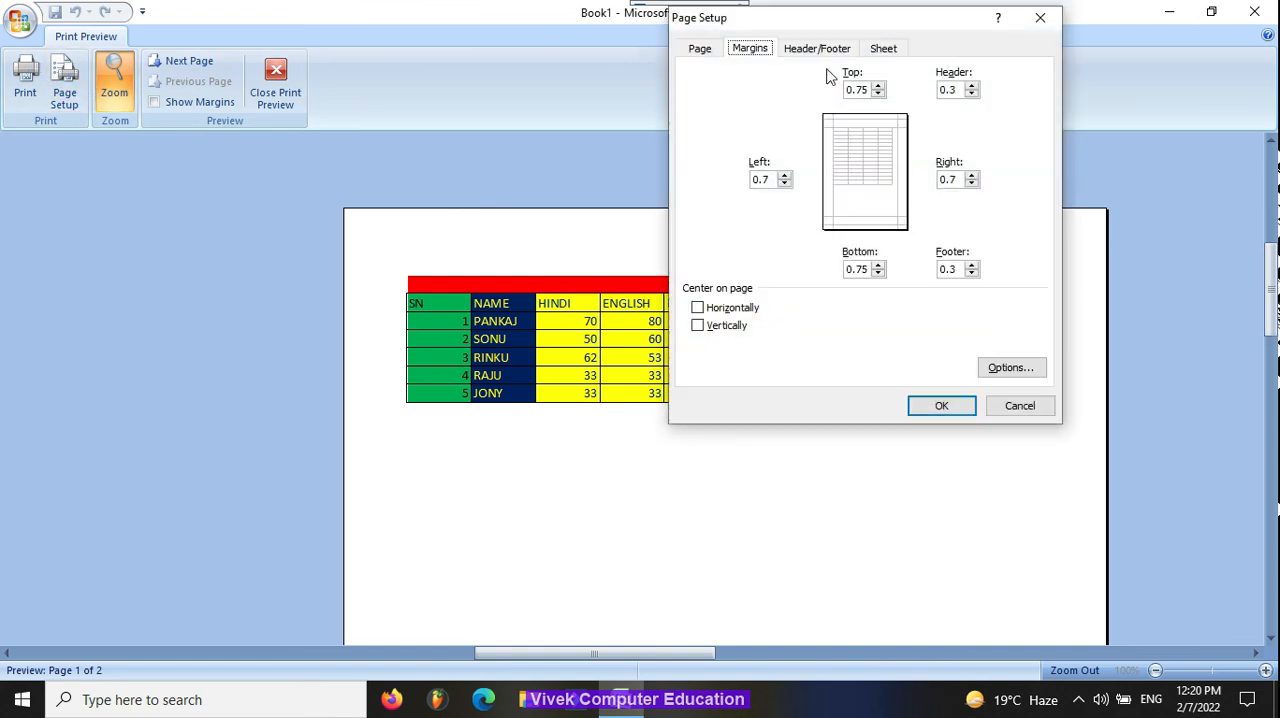
left_click(727, 308)
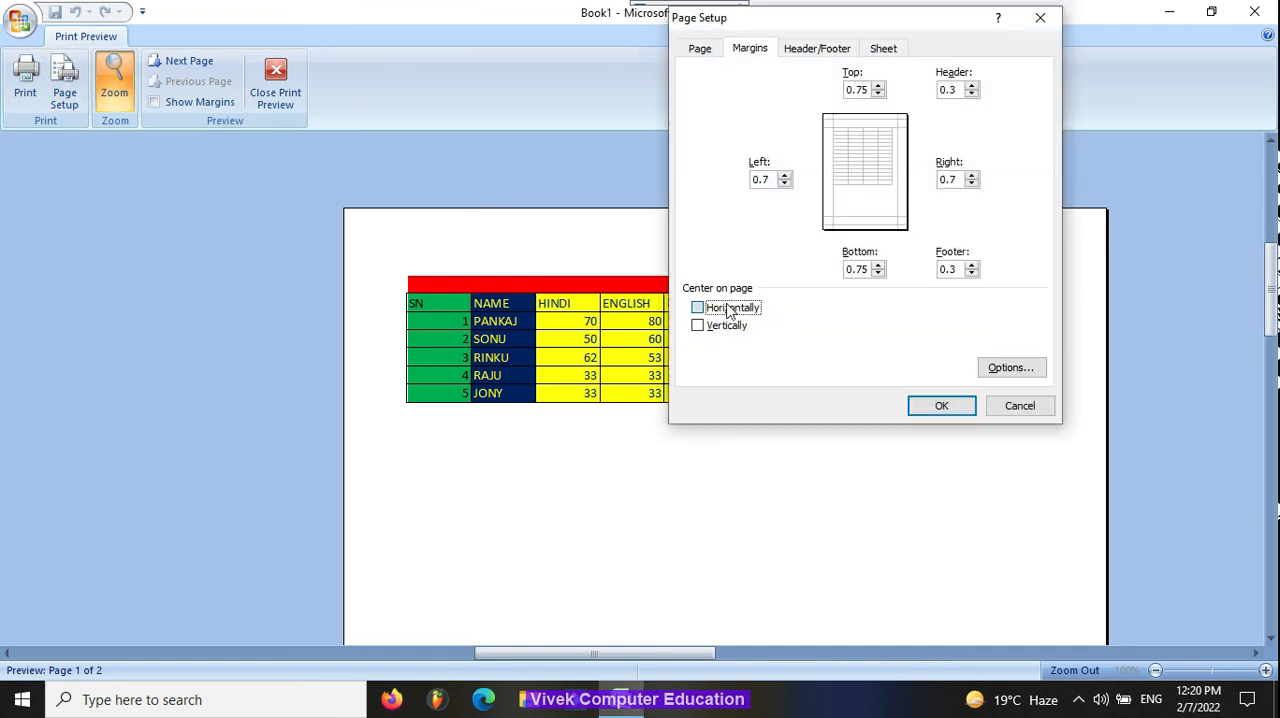
left_click(966, 406)
key("Escape")
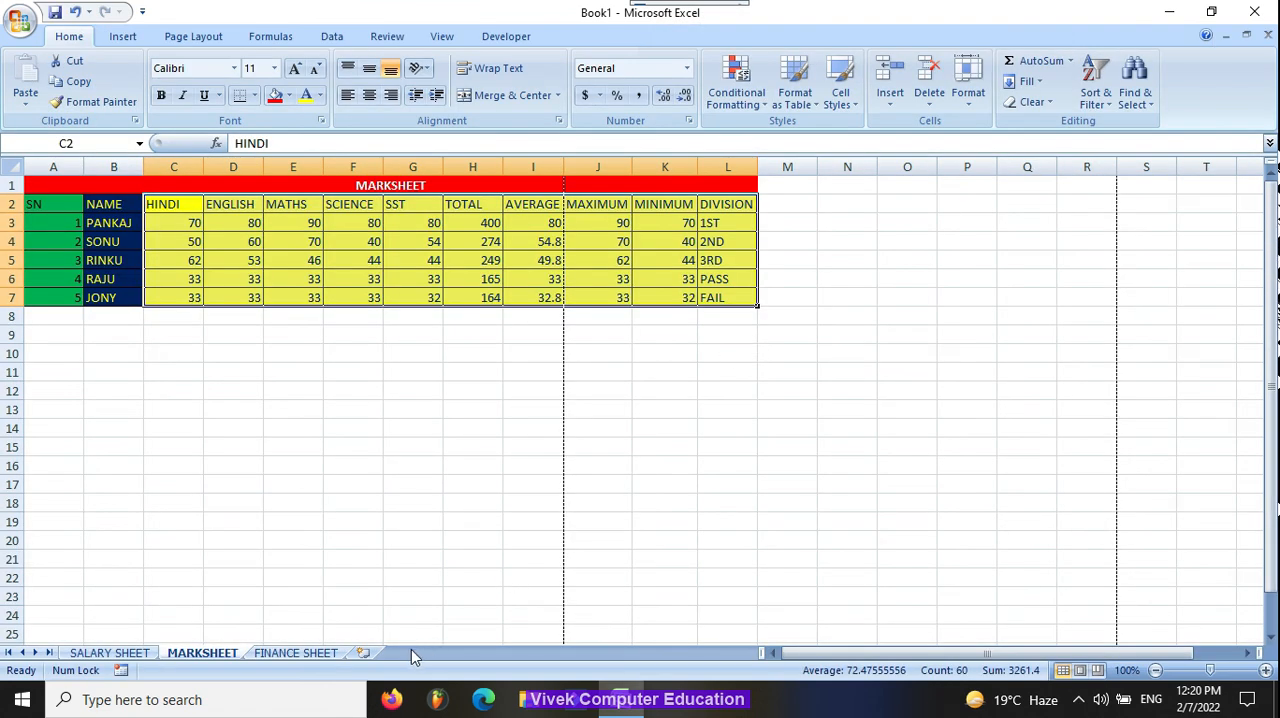
Step: Centre the DD FINANCE sheet horizontally on its printed page through the page setup of its print preview
left_click(296, 653)
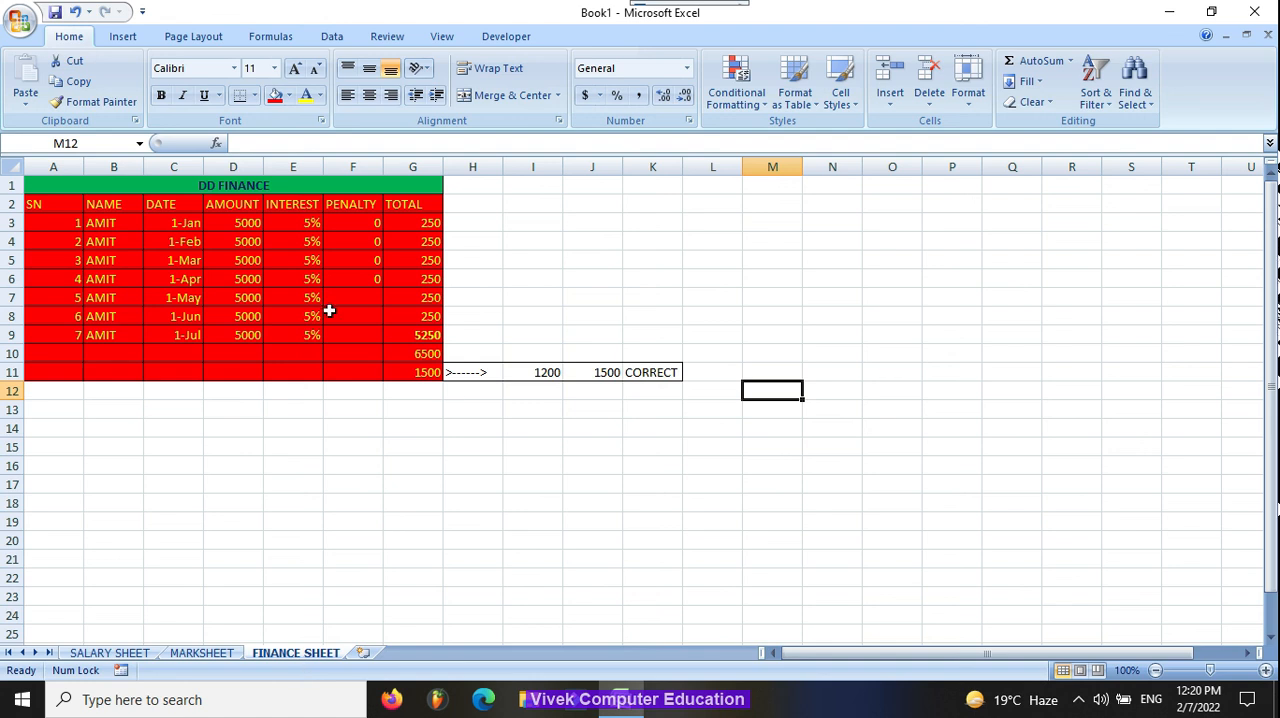
key("ctrl+F2")
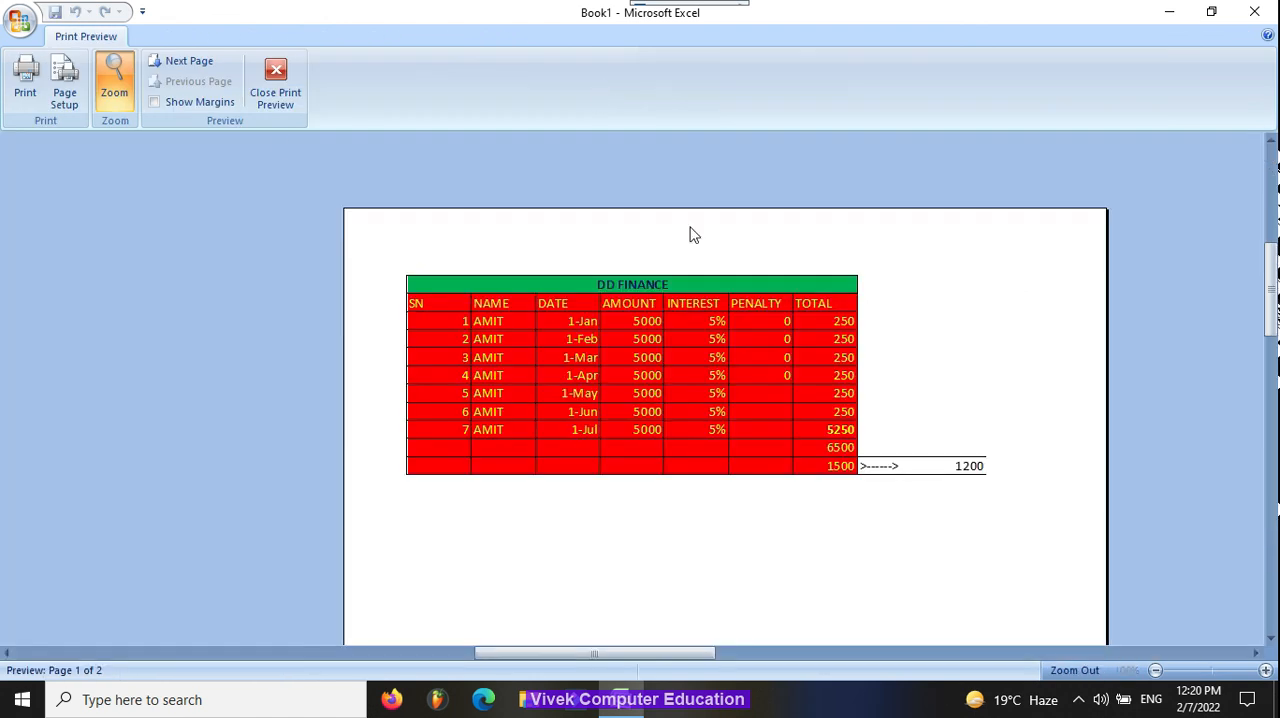
left_click(64, 84)
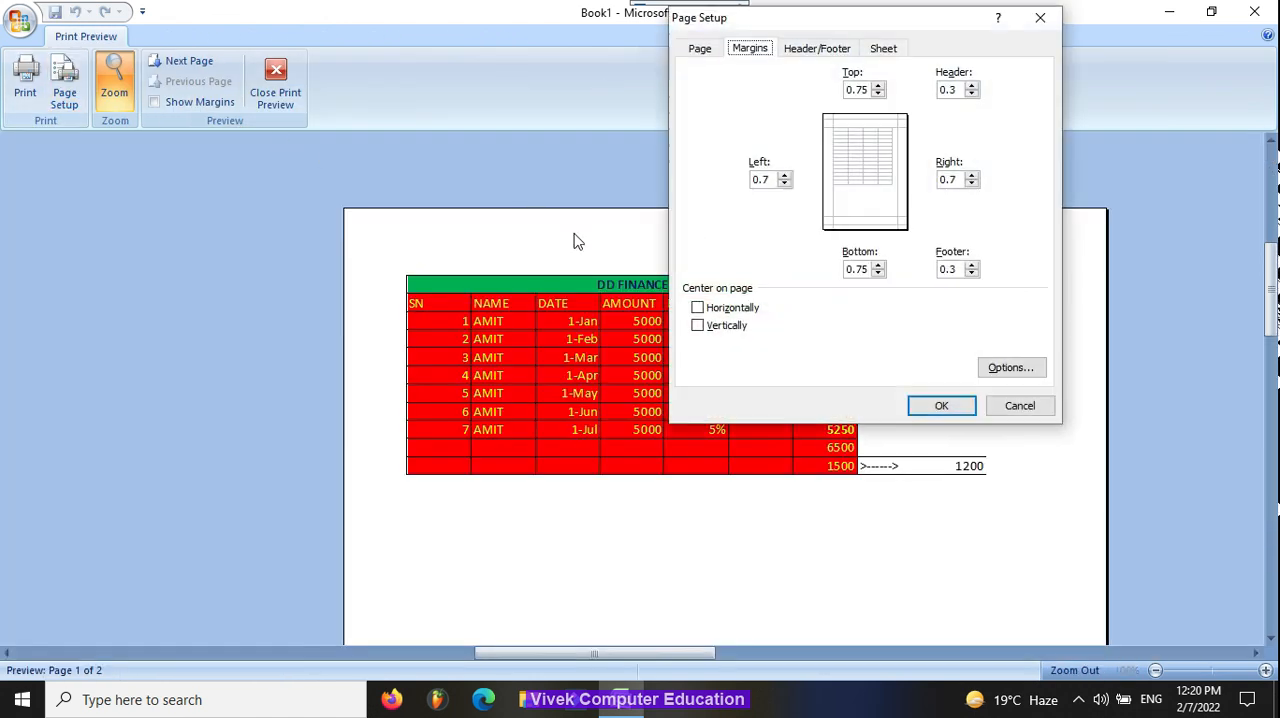
left_click(738, 307)
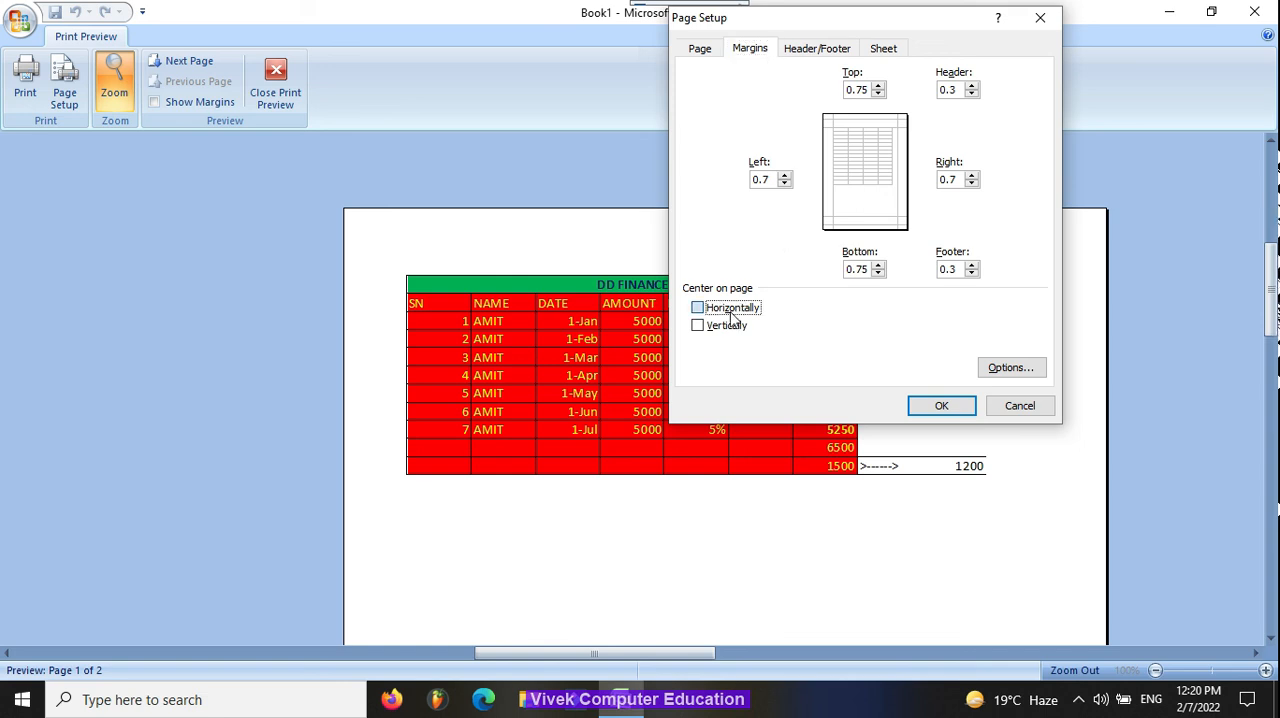
left_click(949, 413)
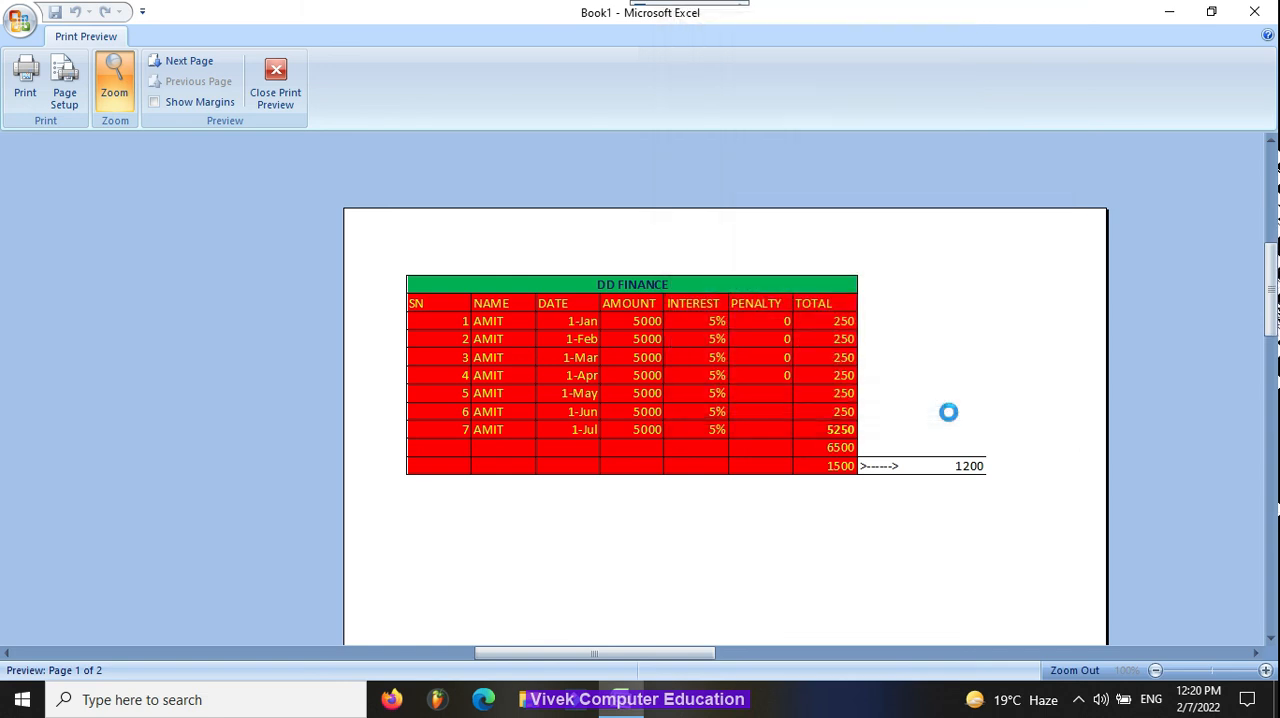
key("Escape")
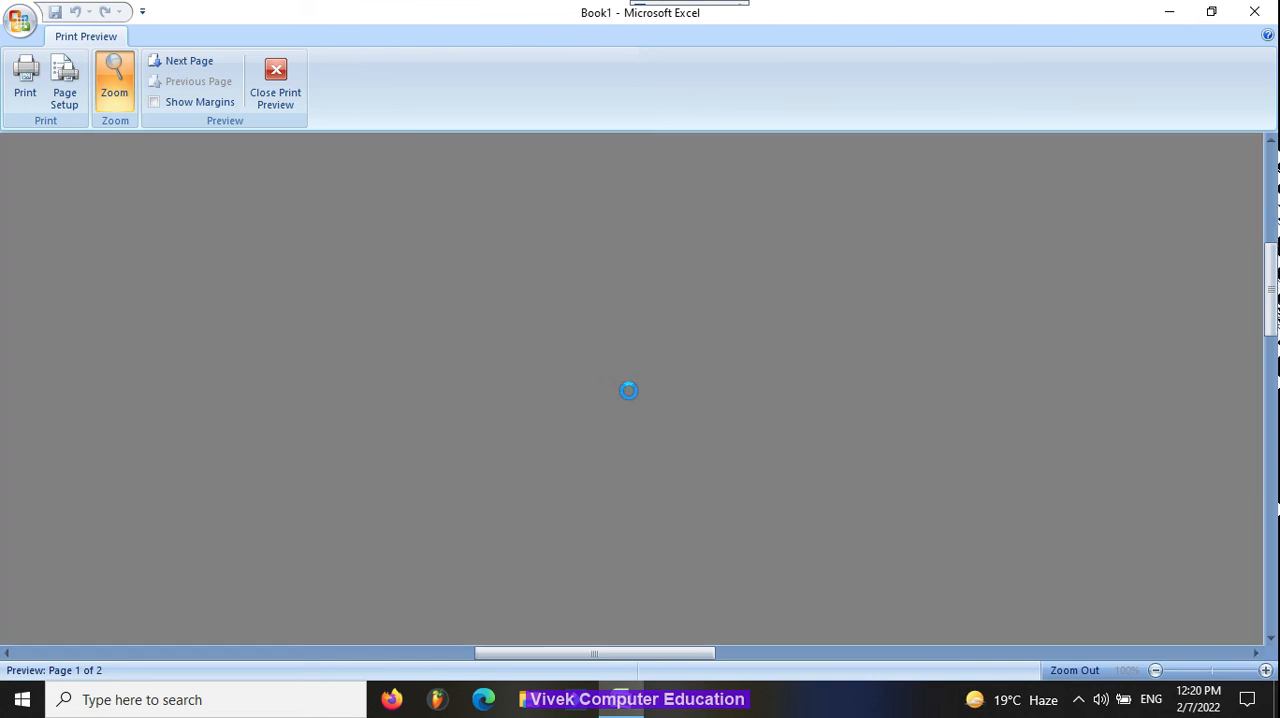
Step: Scale the marksheet's printout to fit 1 page wide by 1 tall and return to the worksheet
left_click(109, 653)
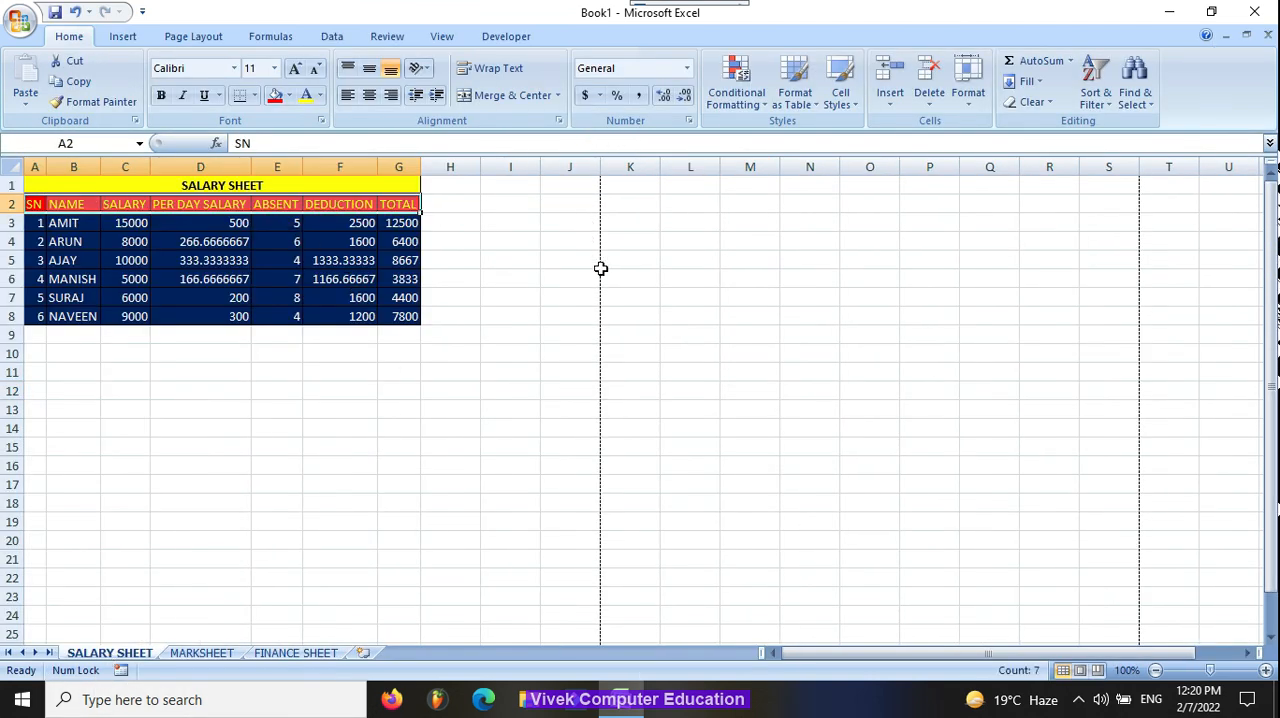
left_click(204, 653)
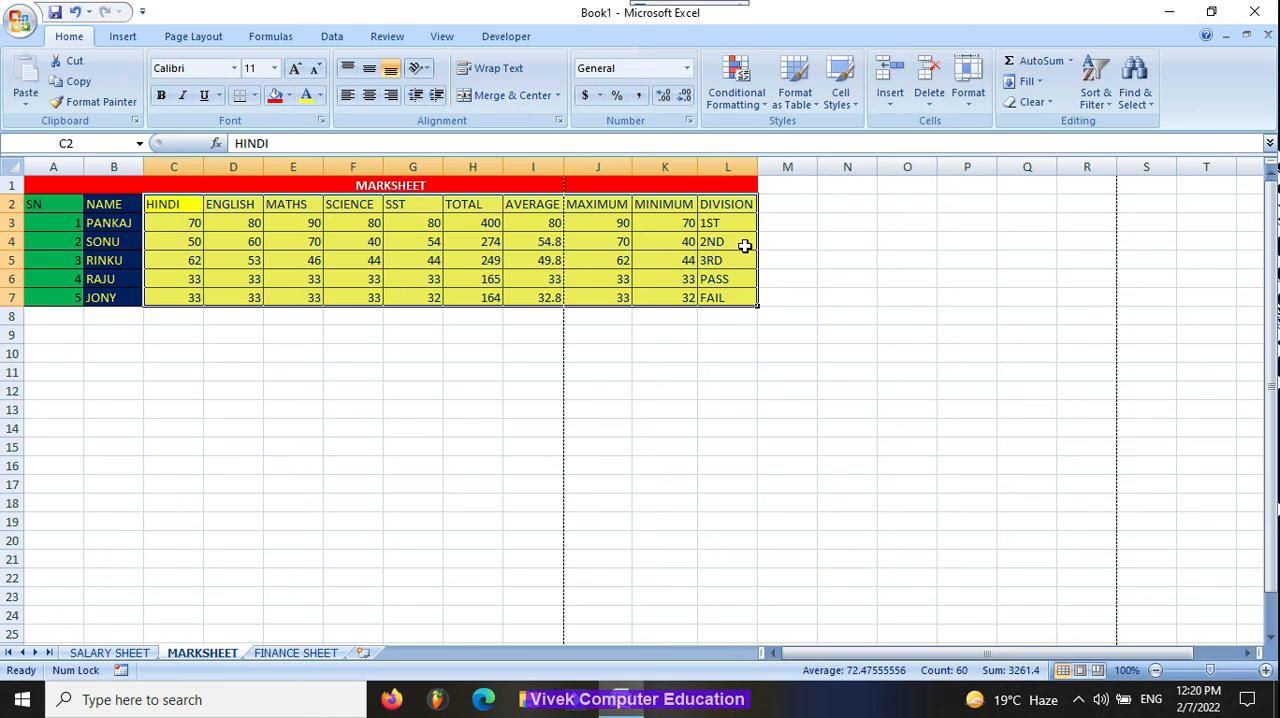
key("ctrl+F2")
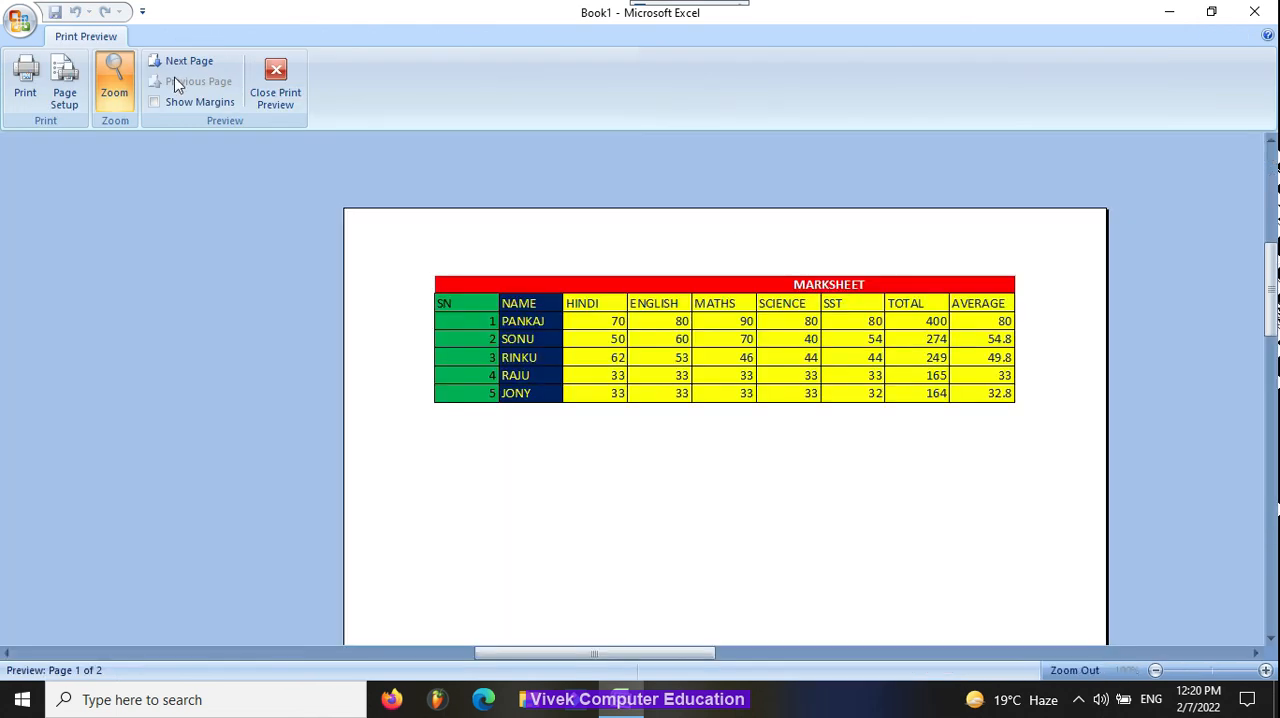
left_click(66, 82)
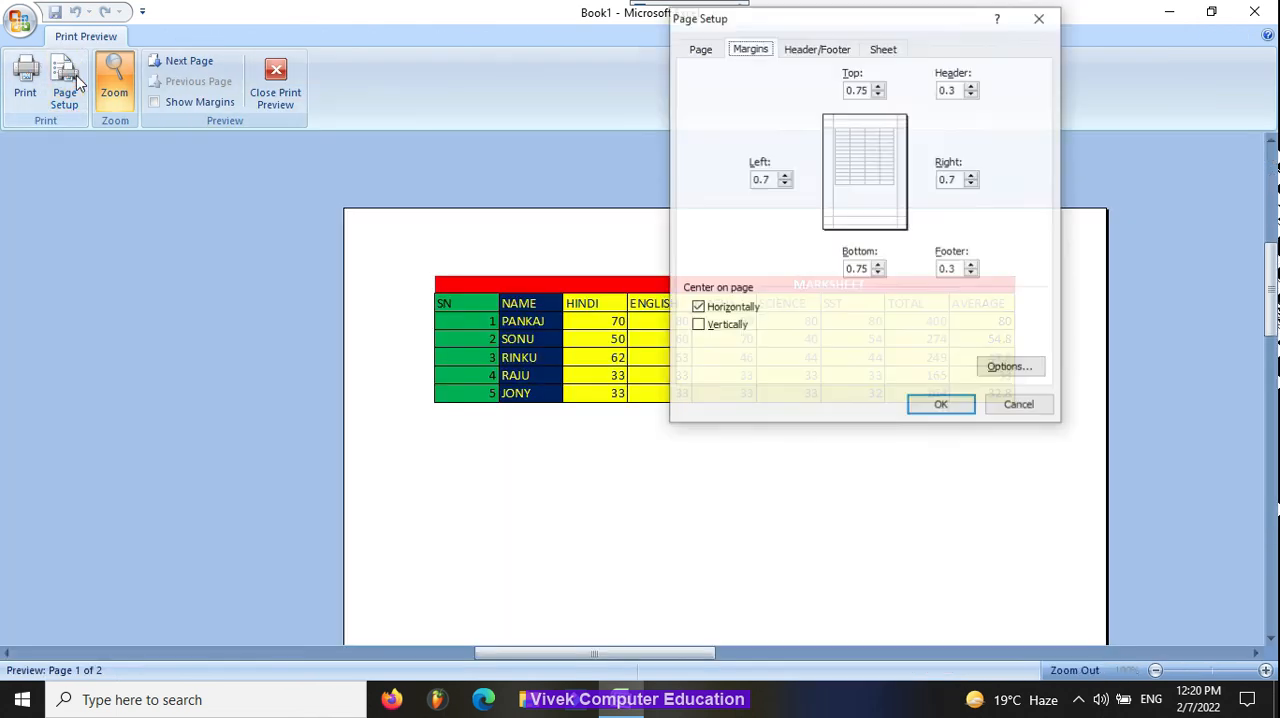
left_click(700, 49)
left_click(705, 180)
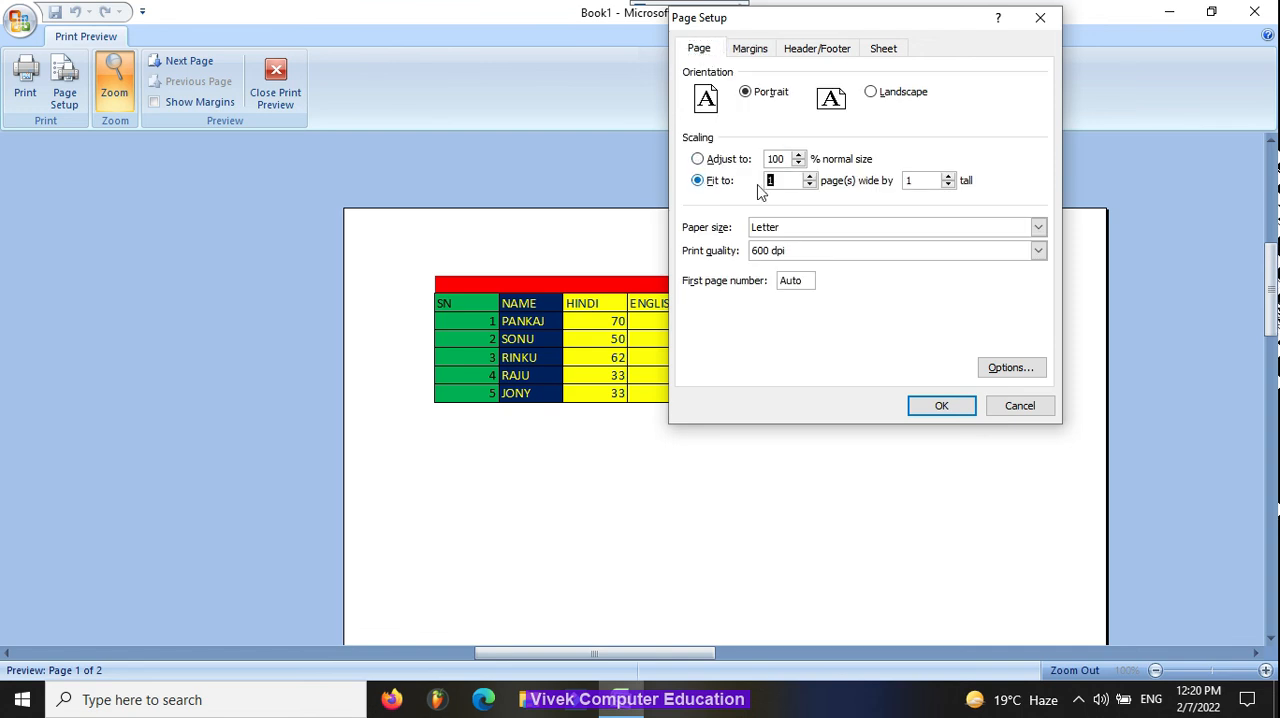
left_click(941, 407)
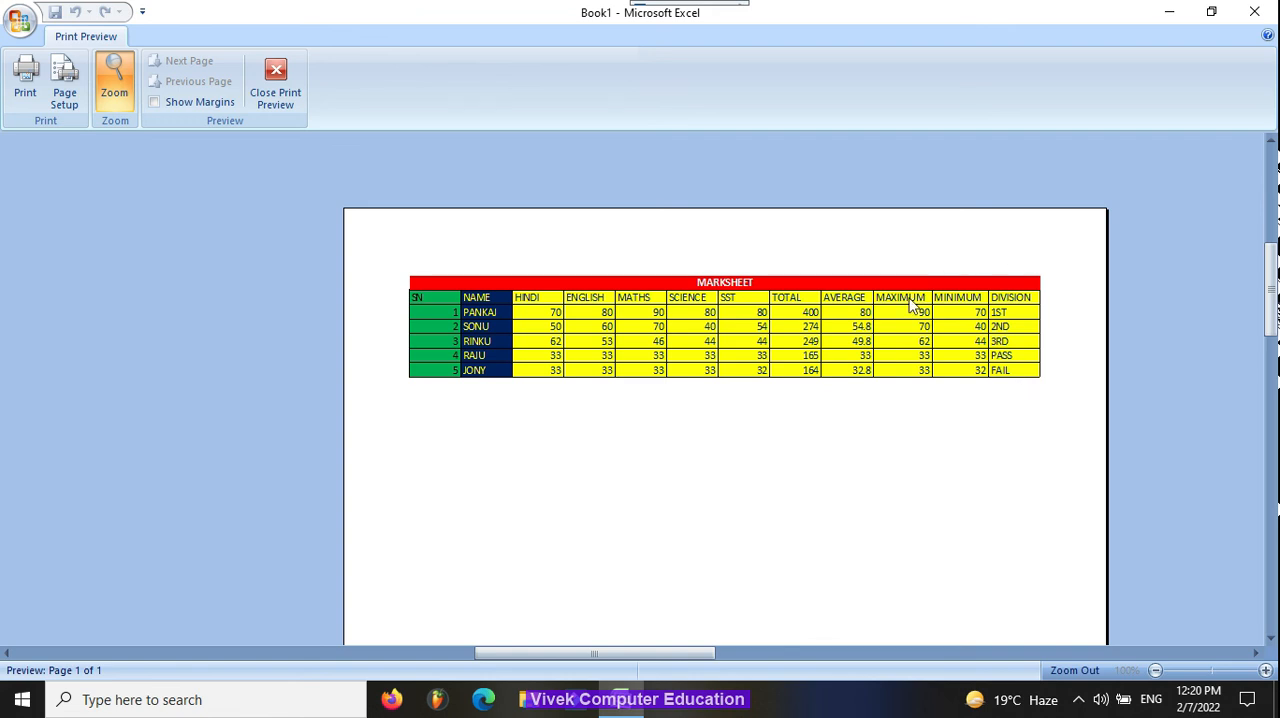
key("Escape")
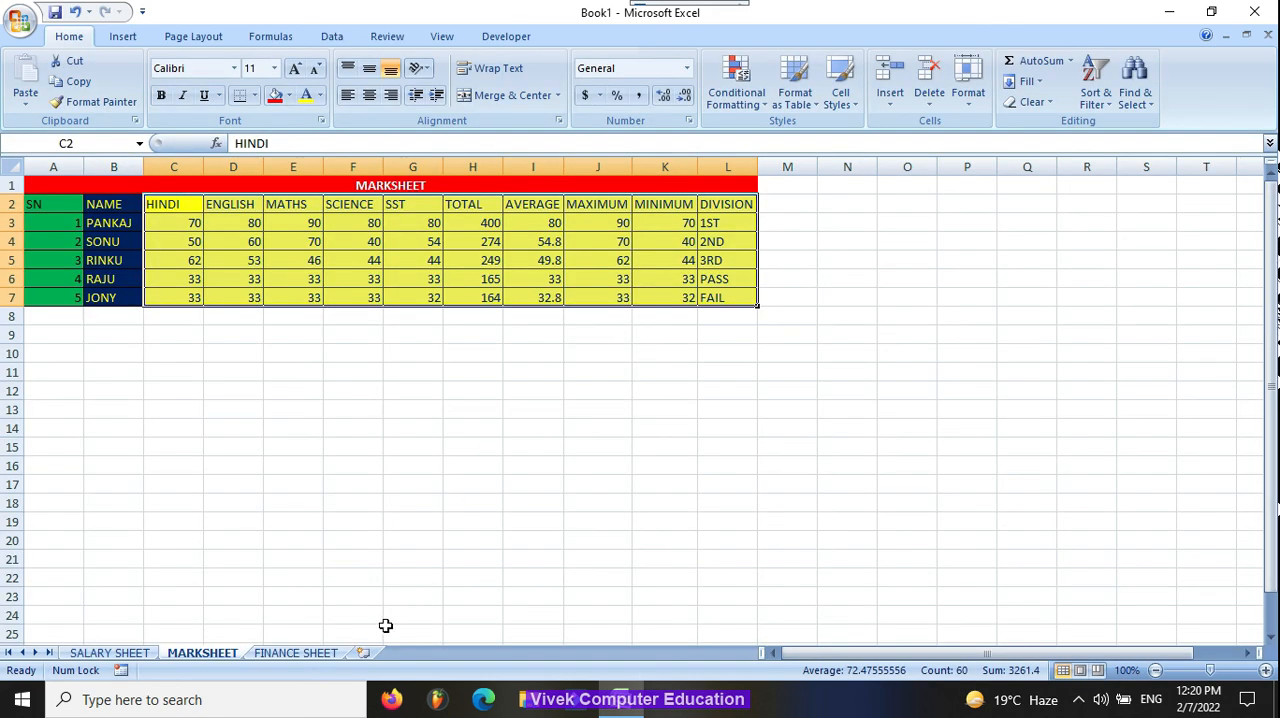
Step: Scale the finance sheet's printout to fit 1 page wide by 1 tall and return to the worksheet
left_click(296, 652)
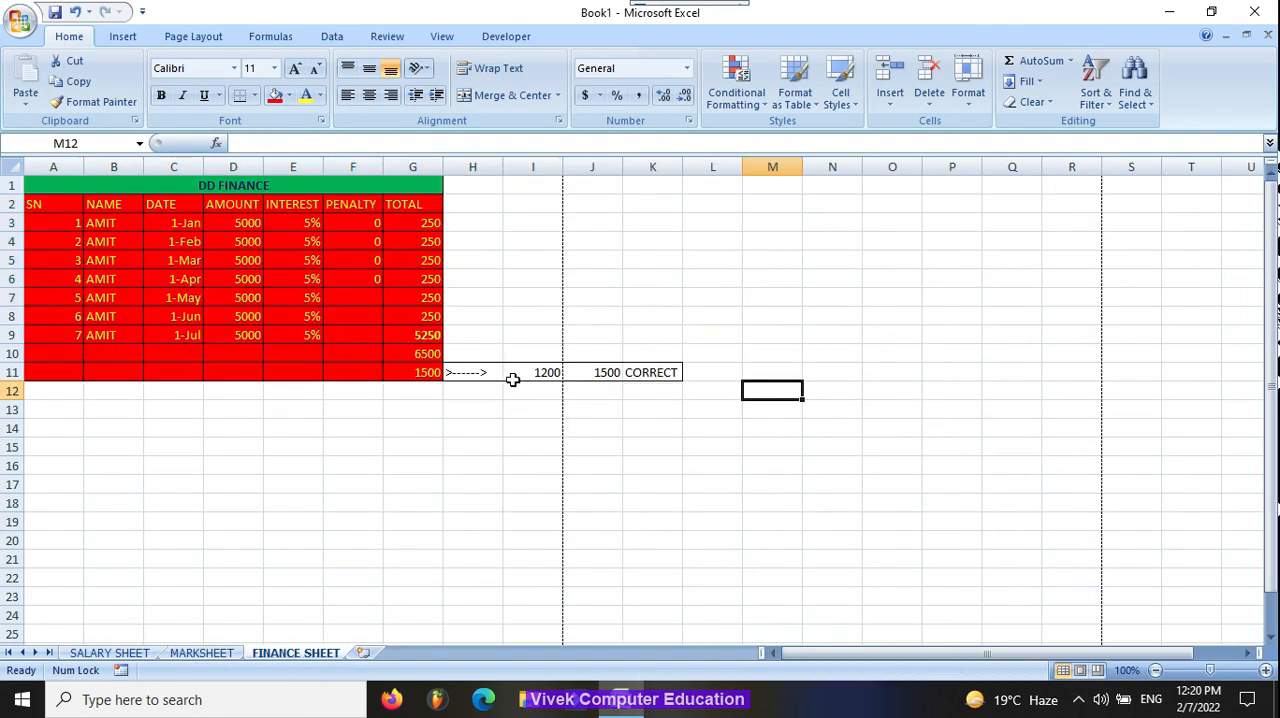
key("ctrl+F2")
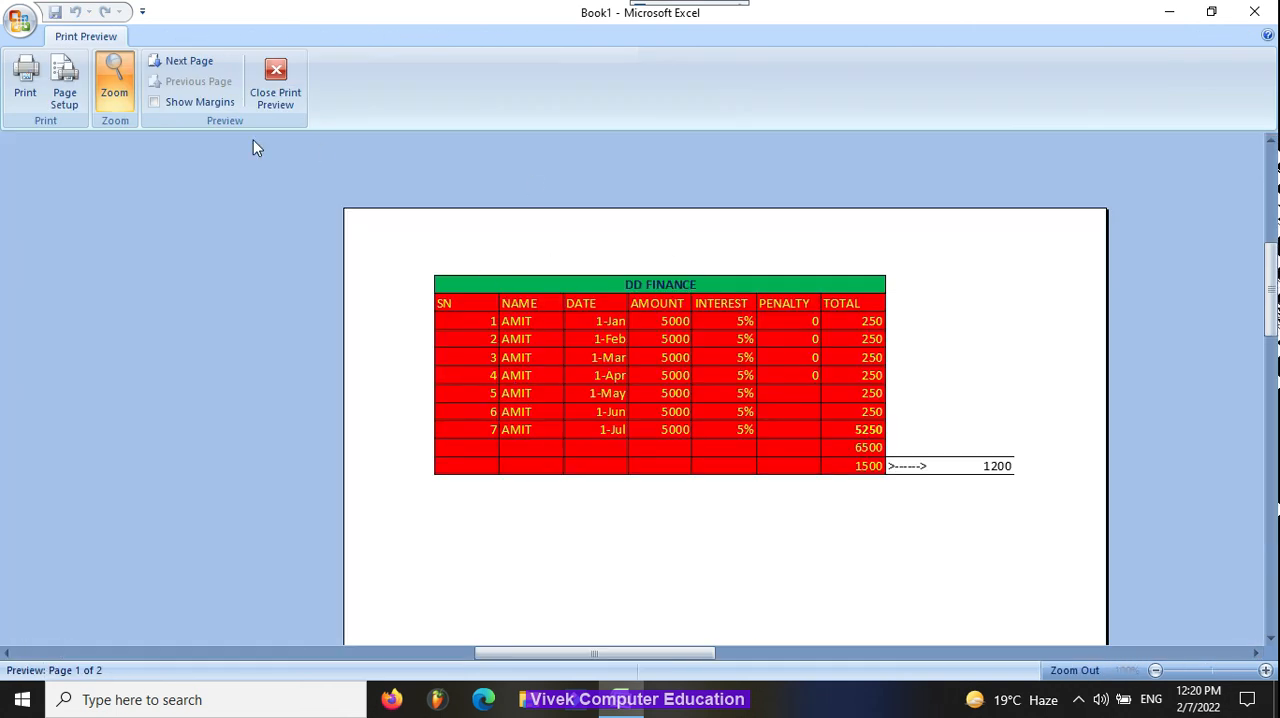
left_click(64, 82)
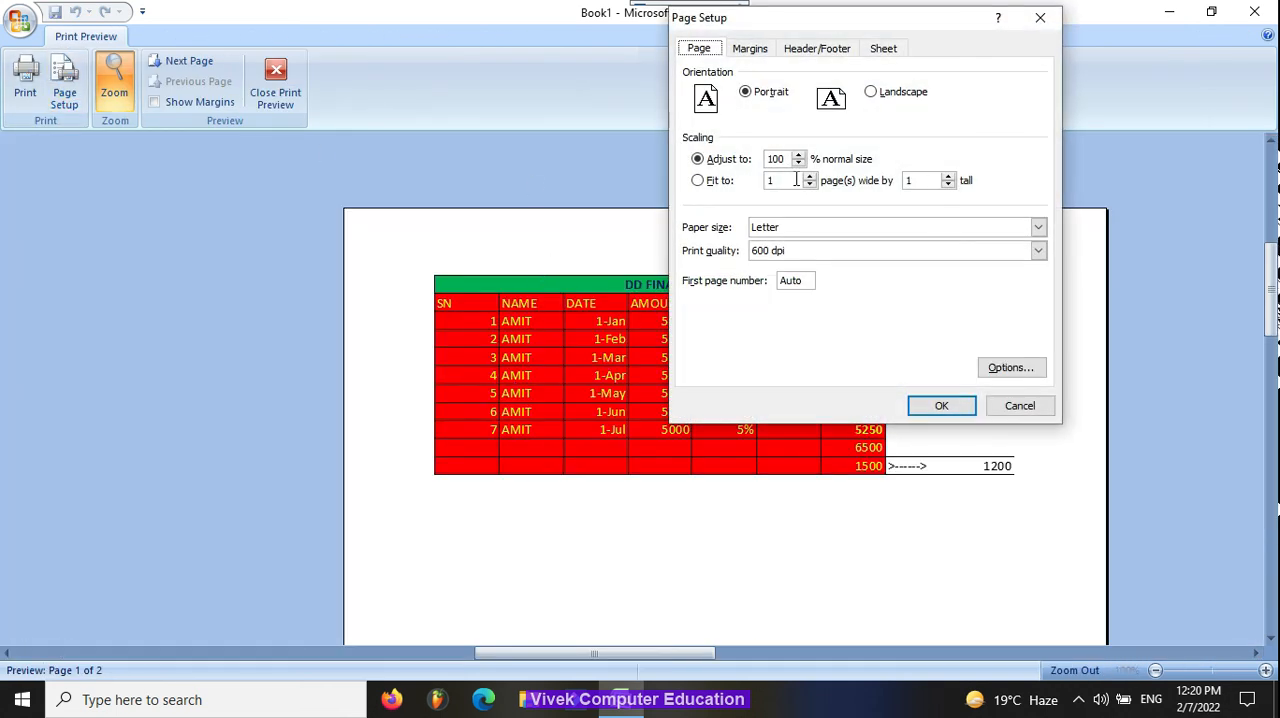
left_click(716, 186)
left_click(963, 405)
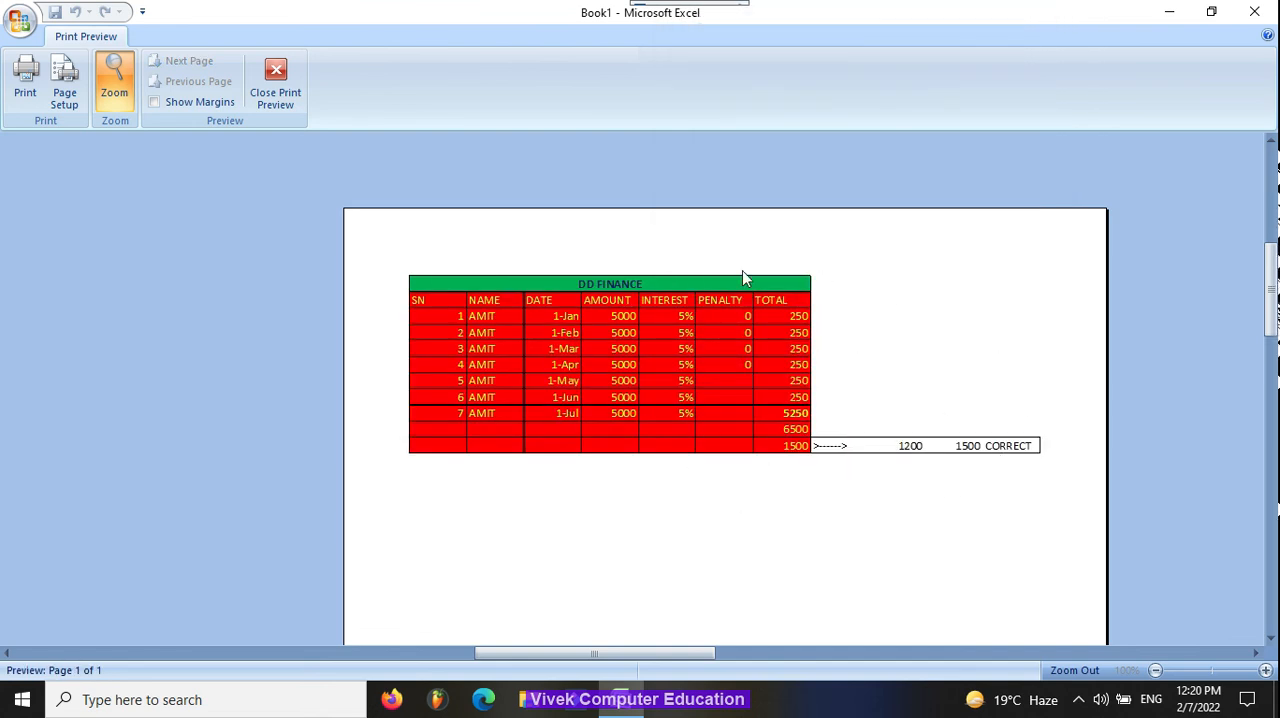
key("Escape")
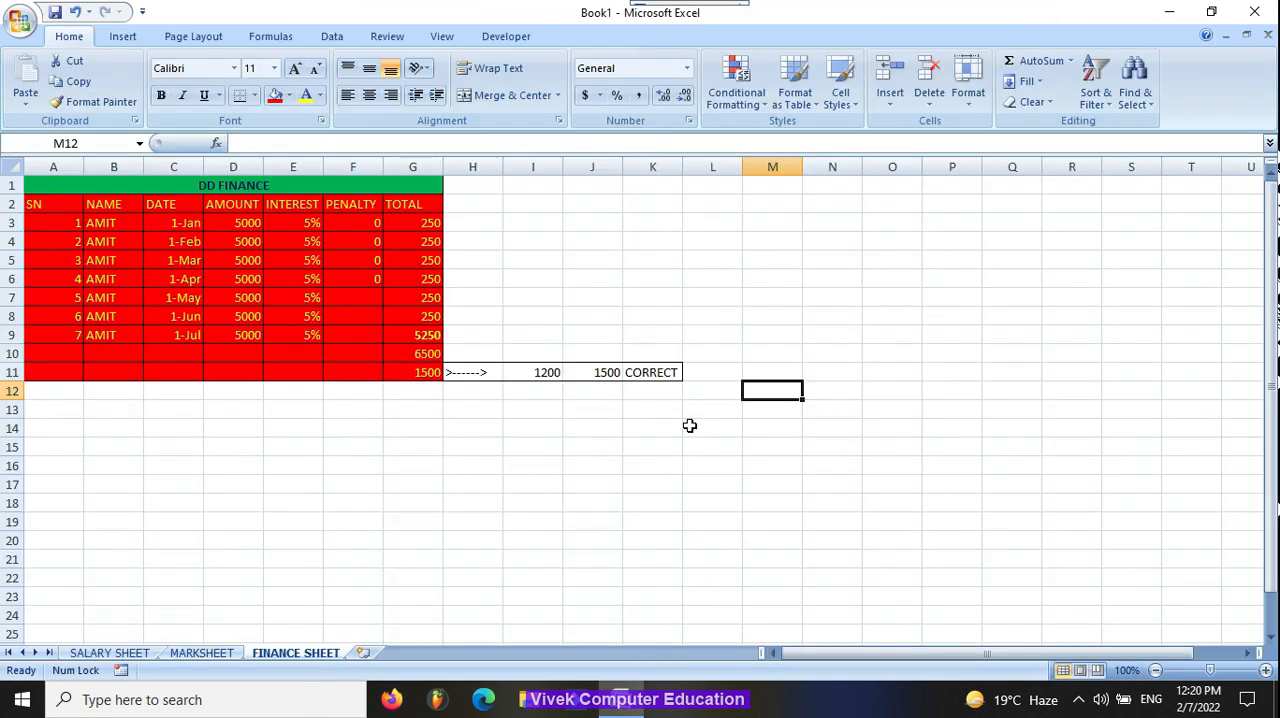
Step: Fill cells H11:K11 of the finance sheet with standard dark blue and open the font color choices for them
left_click_drag(460, 367, 634, 366)
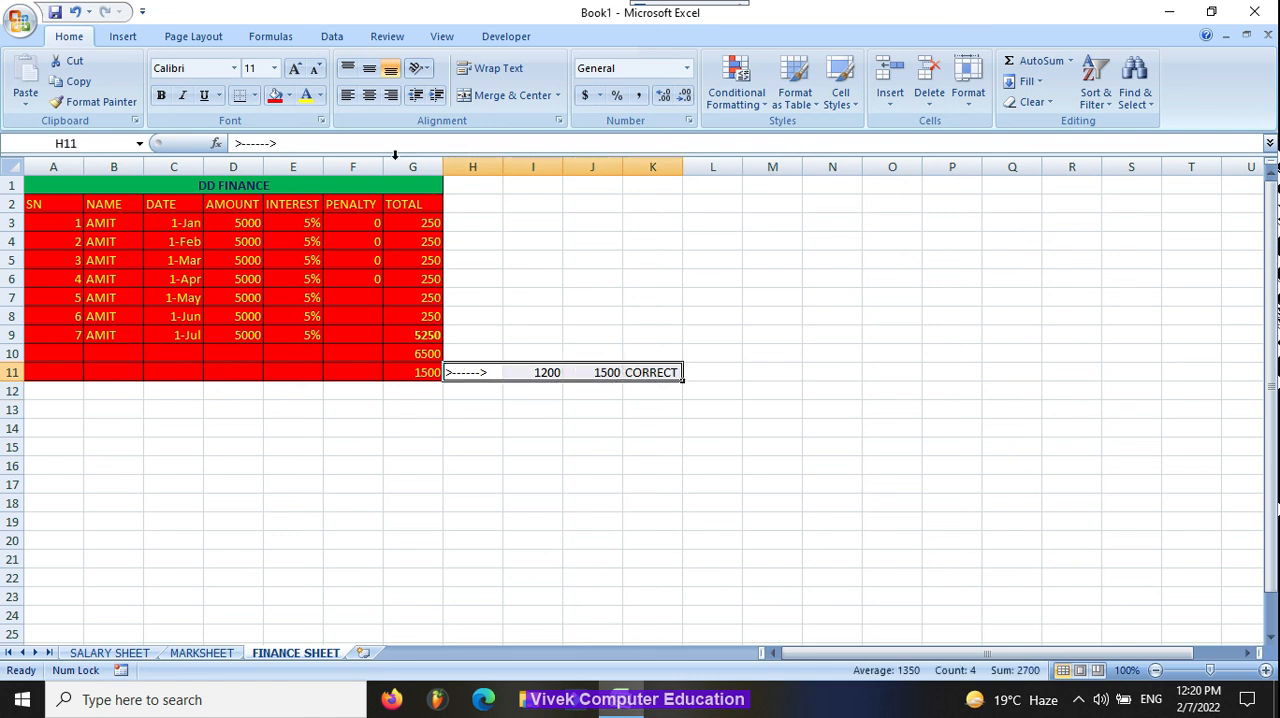
left_click(288, 95)
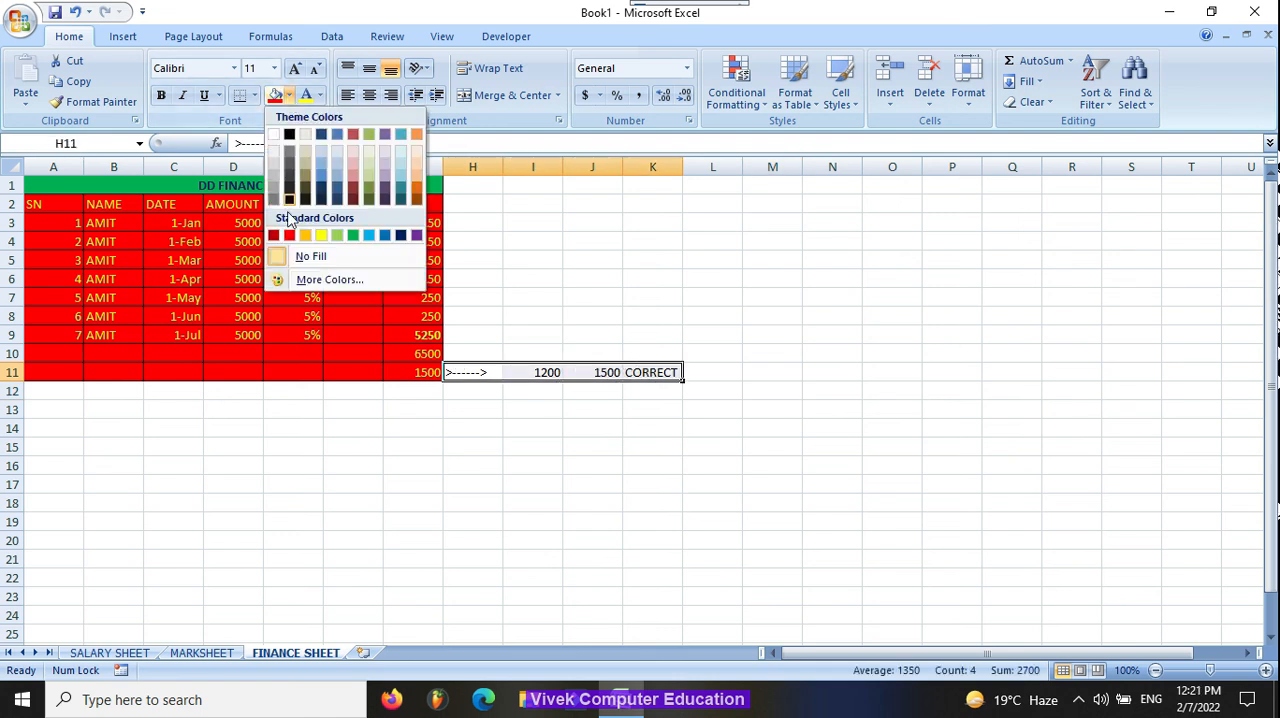
left_click(400, 235)
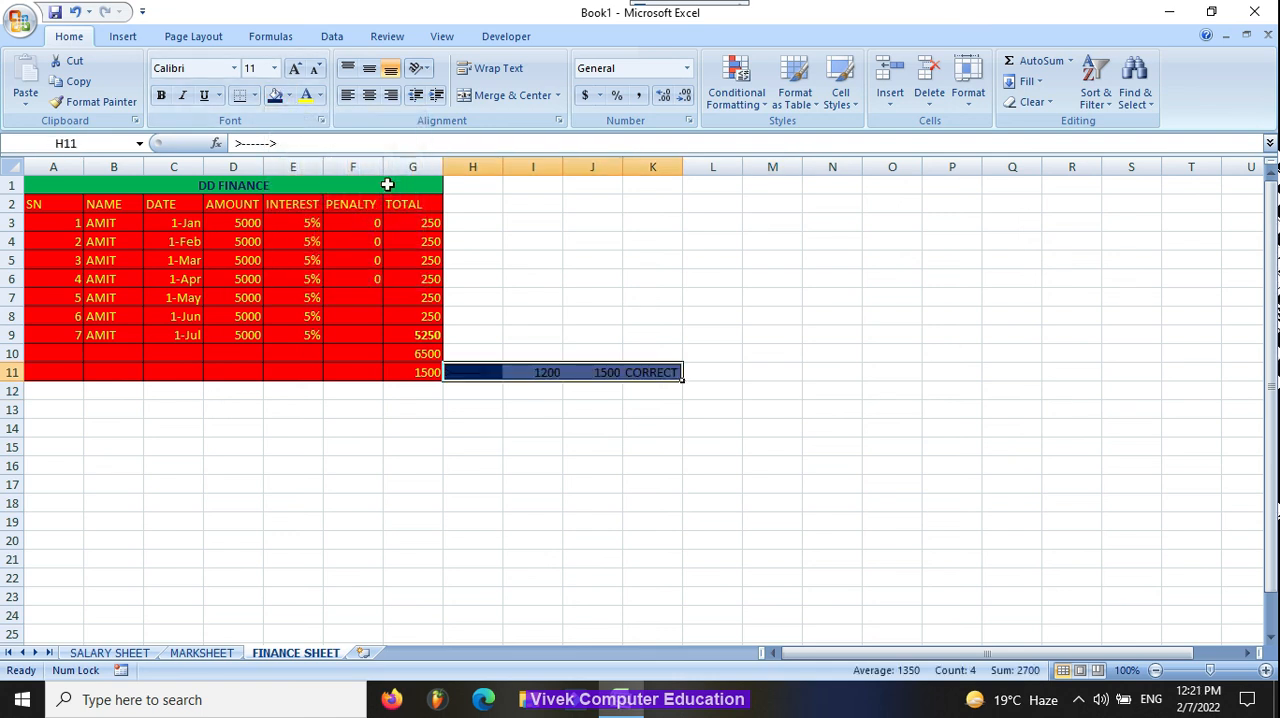
left_click(320, 95)
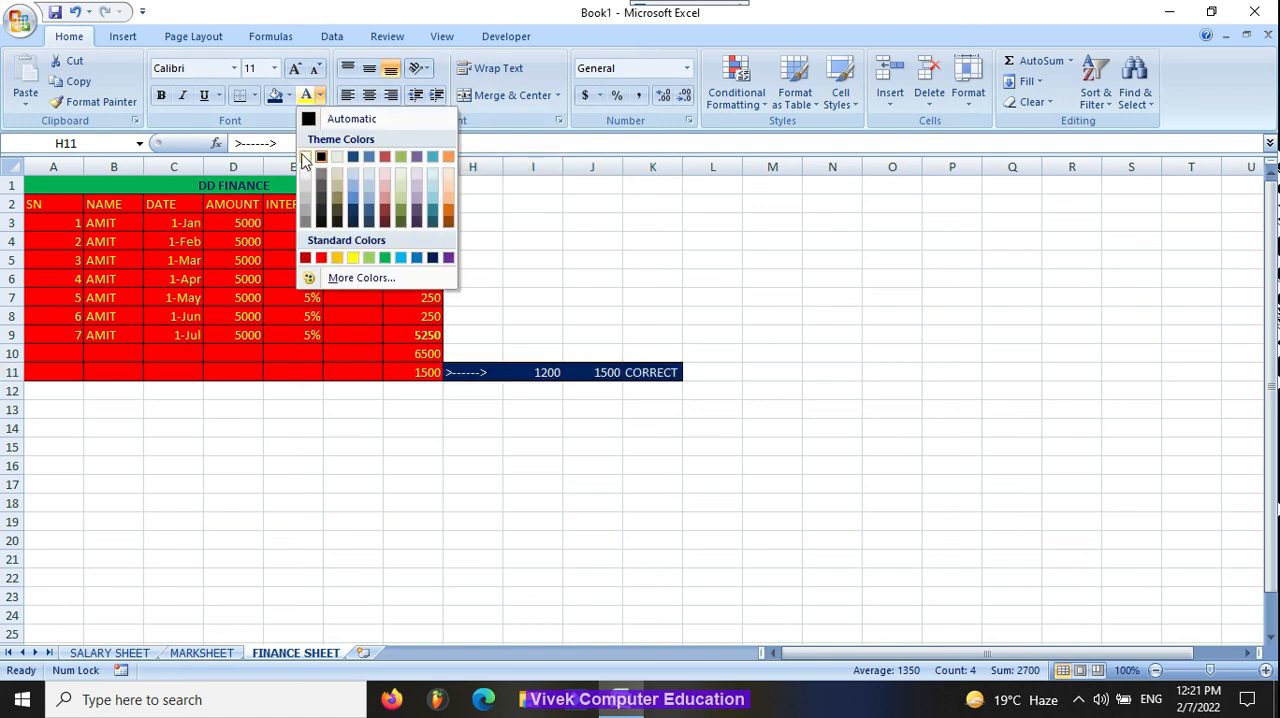